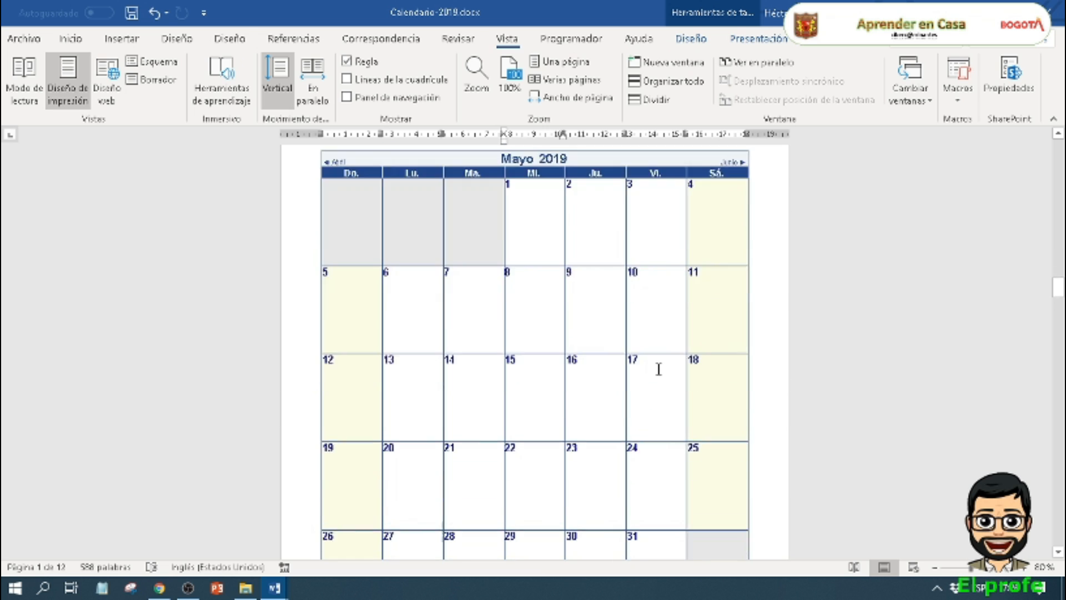
Step: Examine the monthly calendar tables in Calendario-2019.docx from May through October 2019
{"action": "scroll", "coordinate": [659, 369], "scroll_direction": "down", "scroll_amount": 15}
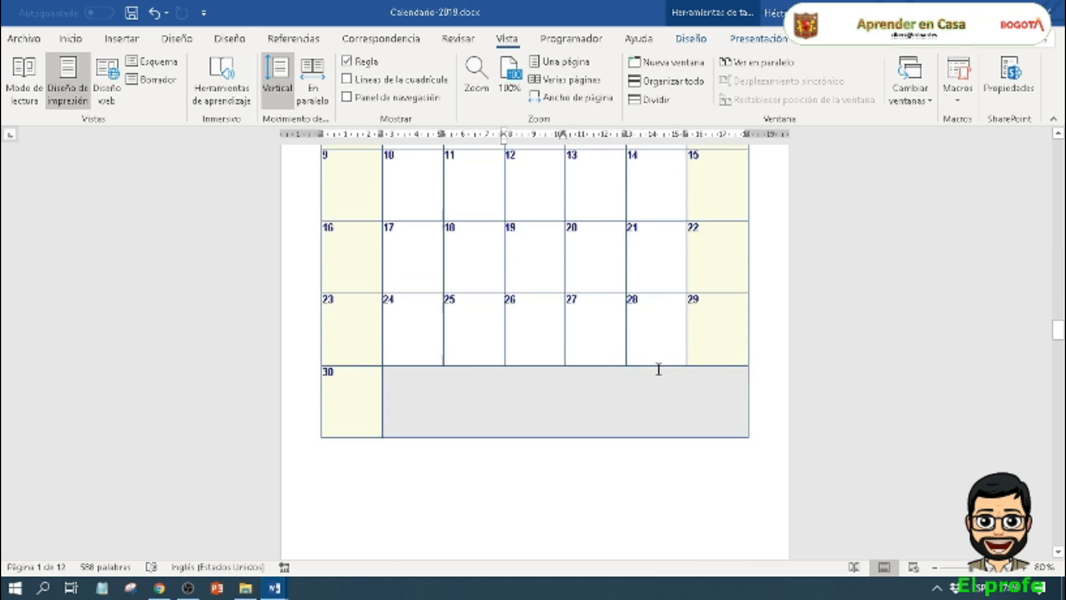
{"action": "scroll", "coordinate": [659, 369], "scroll_direction": "down", "scroll_amount": 15}
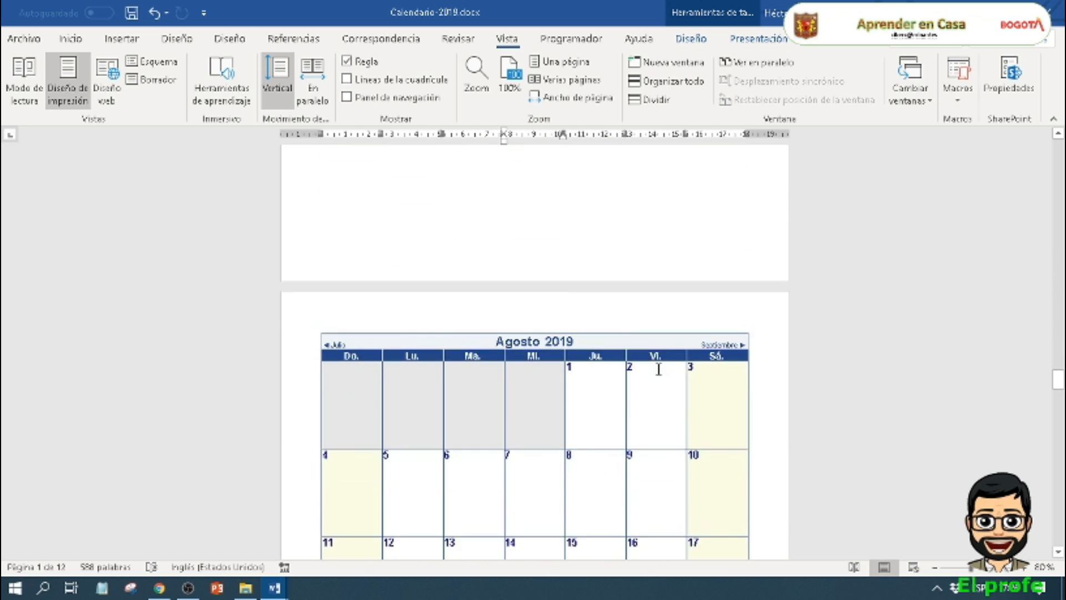
{"action": "scroll", "coordinate": [659, 369], "scroll_direction": "down", "scroll_amount": 15}
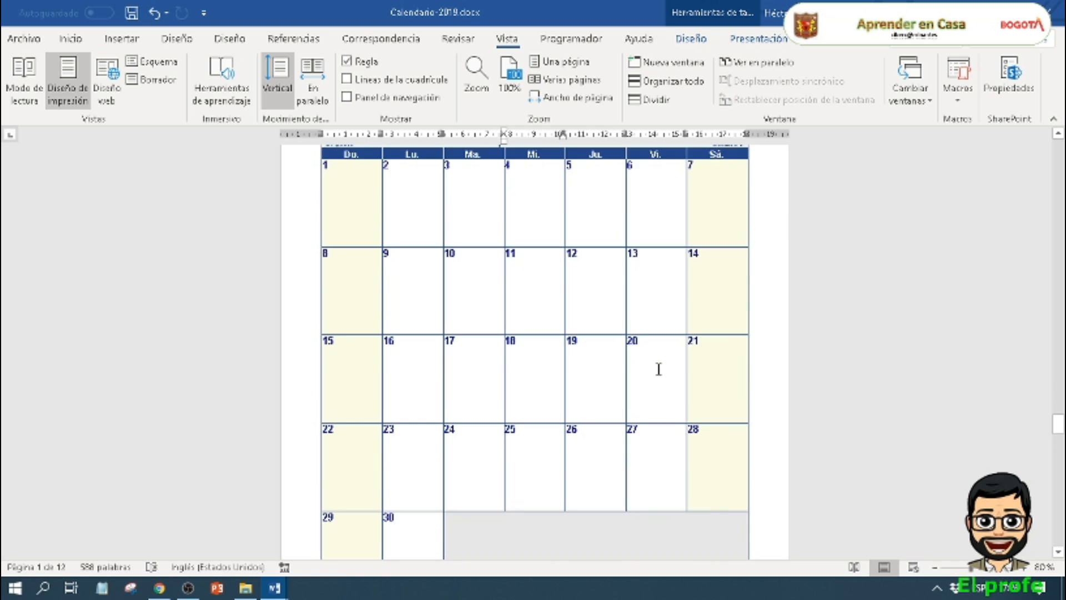
{"action": "scroll", "coordinate": [659, 369], "scroll_direction": "down", "scroll_amount": 12}
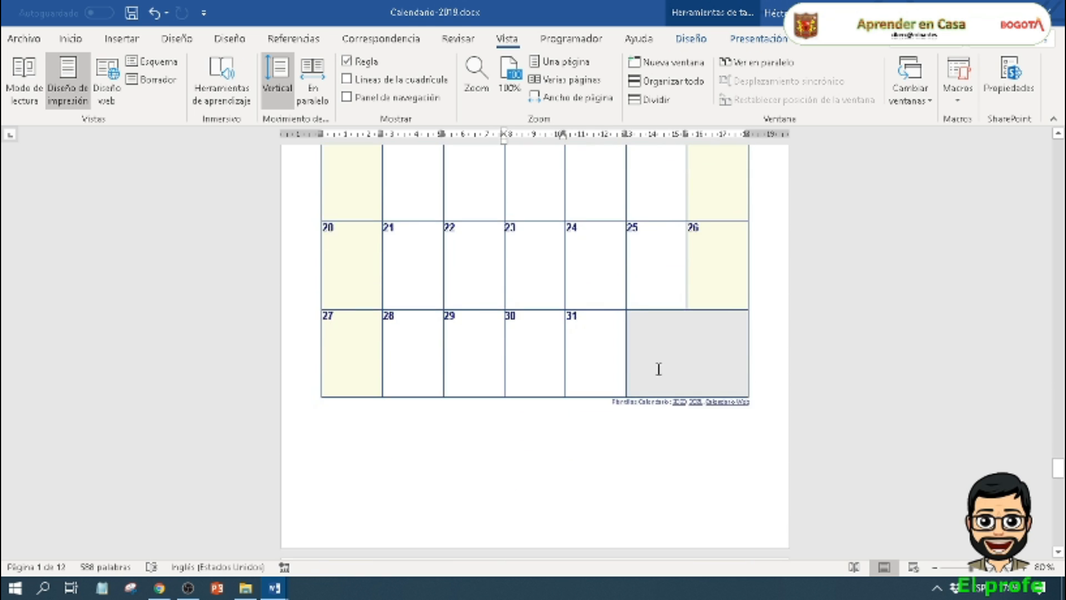
{"action": "scroll", "coordinate": [659, 368], "scroll_direction": "up", "scroll_amount": 11}
{"action": "scroll", "coordinate": [659, 369], "scroll_direction": "up", "scroll_amount": 8}
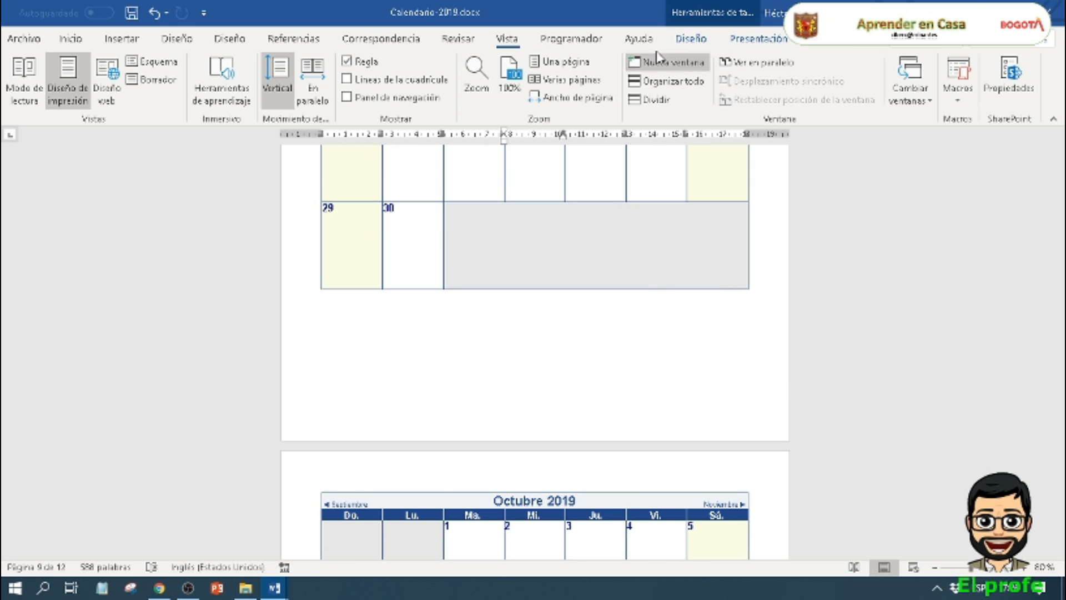
Step: Switch to 73-hoja-de-vida-impresa.docx in a maximized window and review its résumé page and accompanying letter
{"action": "left_click", "coordinate": [919, 110]}
{"action": "left_click", "coordinate": [883, 124]}
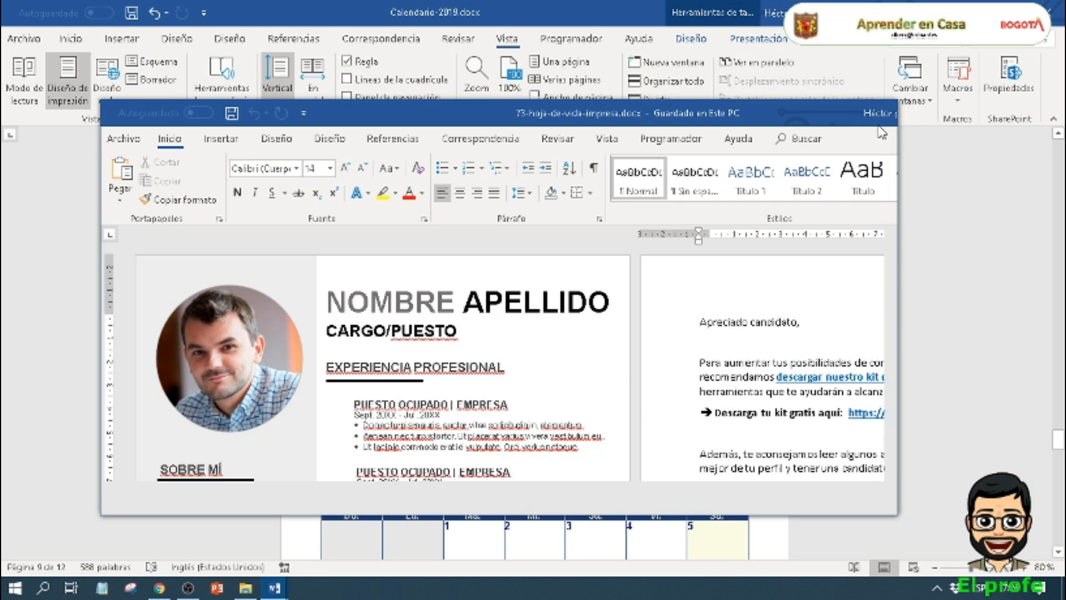
{"action": "left_click", "coordinate": [845, 112]}
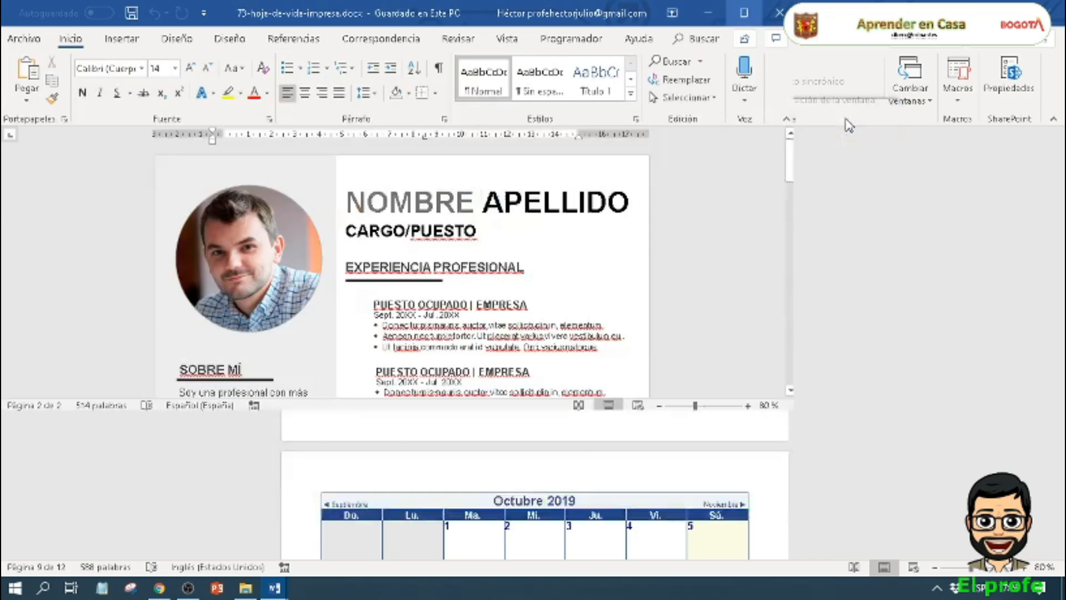
{"action": "scroll", "coordinate": [397, 321], "scroll_direction": "down", "scroll_amount": 5}
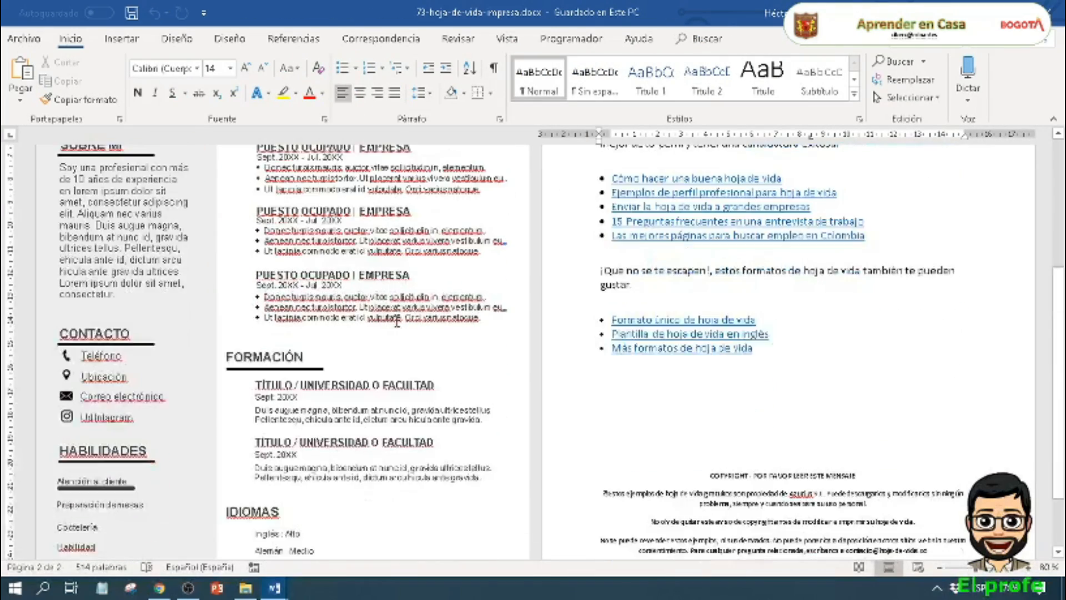
{"action": "scroll", "coordinate": [396, 321], "scroll_direction": "down", "scroll_amount": 3}
{"action": "scroll", "coordinate": [397, 344], "scroll_direction": "up", "scroll_amount": 10}
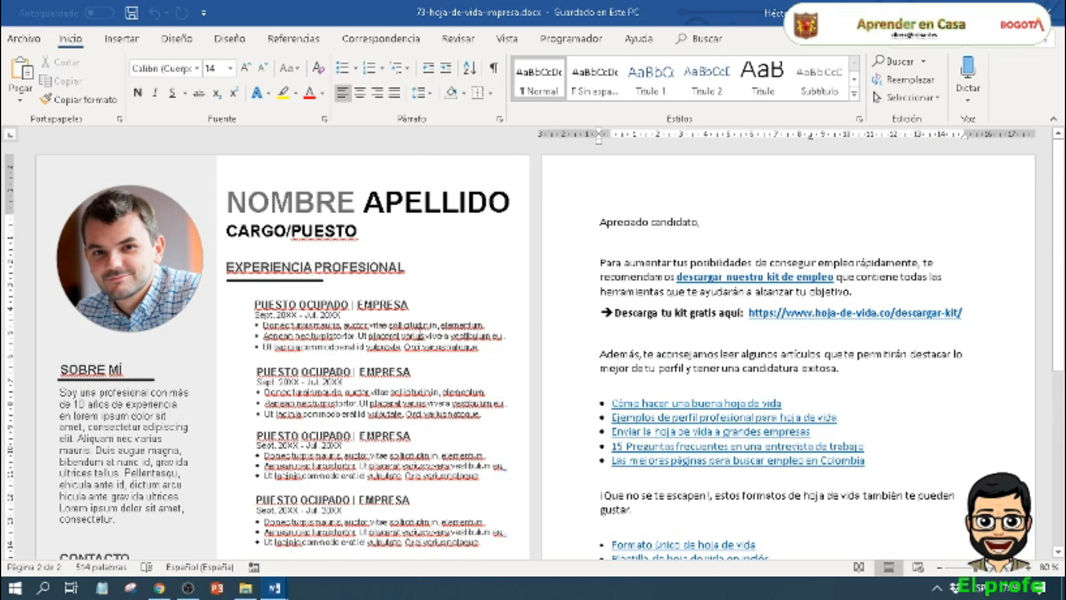
{"action": "left_click", "coordinate": [465, 322]}
{"action": "left_click", "coordinate": [656, 350]}
{"action": "scroll", "coordinate": [525, 335], "scroll_direction": "down", "scroll_amount": 3}
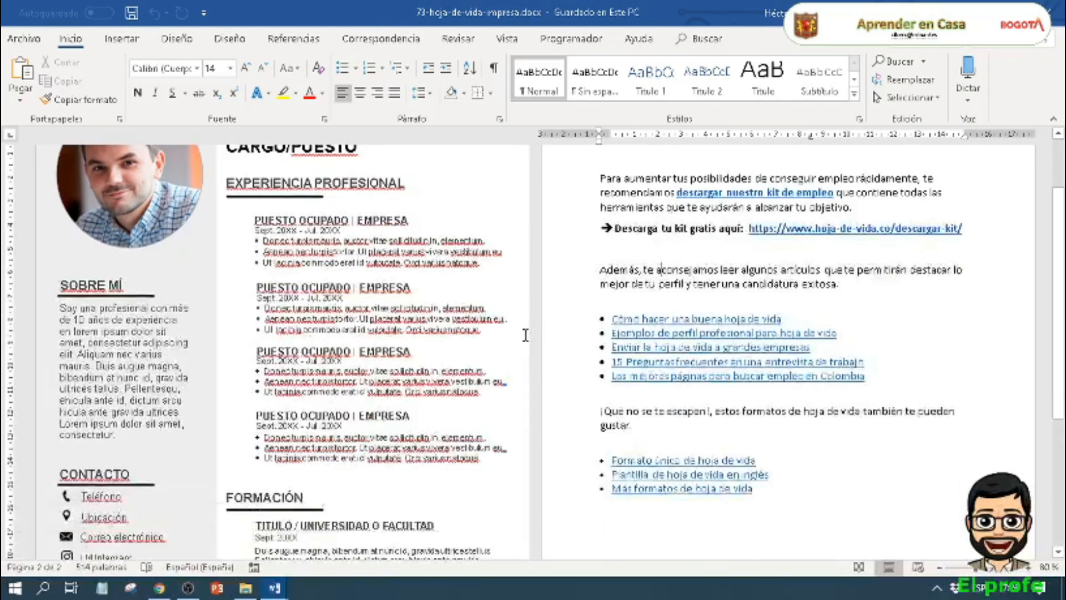
{"action": "scroll", "coordinate": [526, 335], "scroll_direction": "down", "scroll_amount": 8}
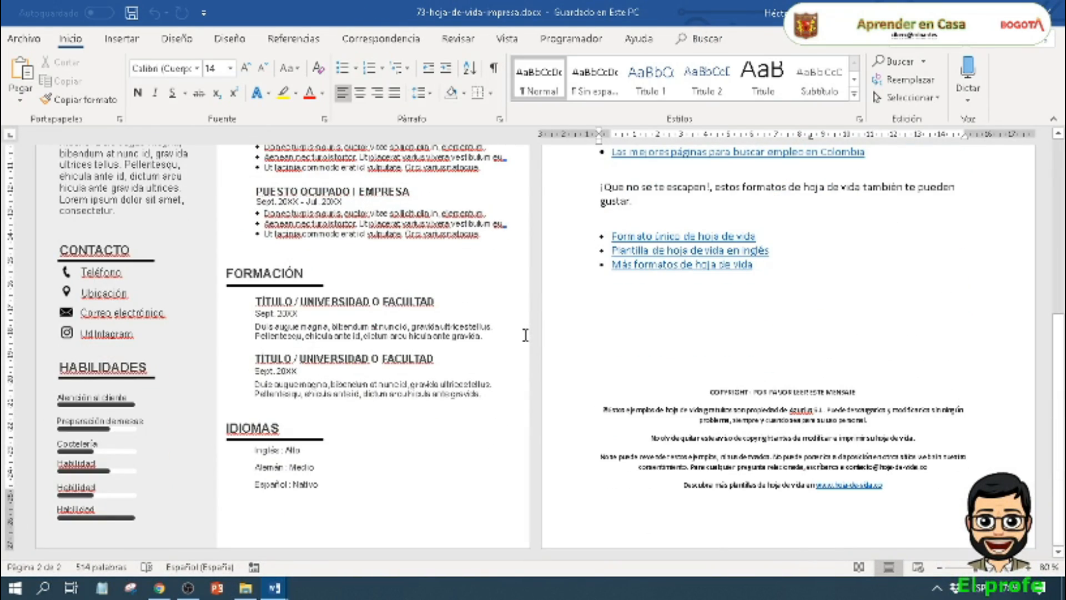
{"action": "scroll", "coordinate": [525, 335], "scroll_direction": "up", "scroll_amount": 10}
Step: Switch to the FormatoAPAGeneral.docx window, maximize it and look over all the pages of the APA template
{"action": "left_click", "coordinate": [516, 42]}
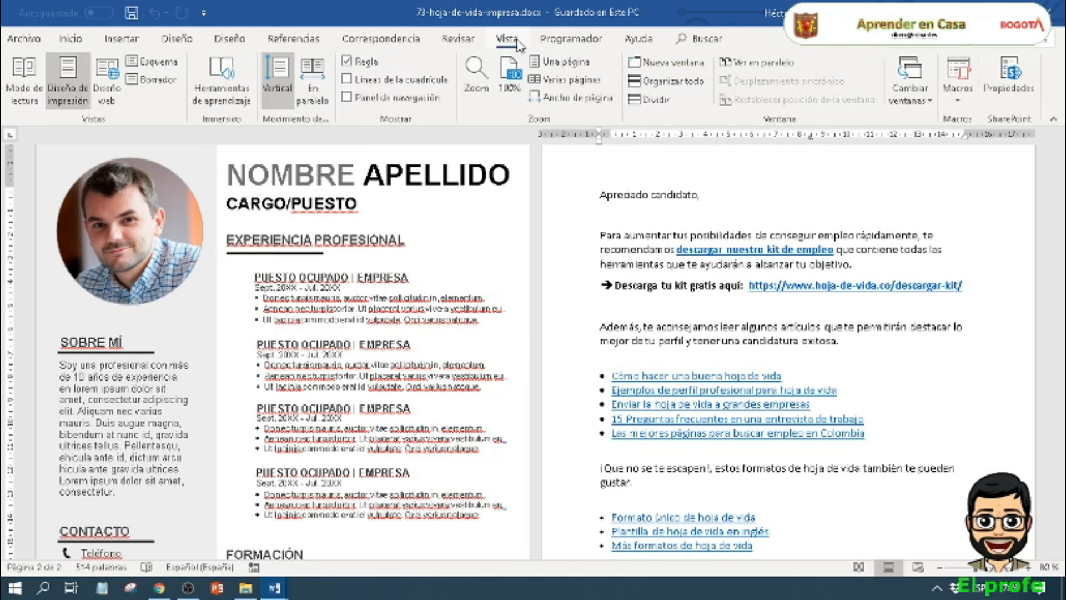
{"action": "left_click", "coordinate": [923, 102]}
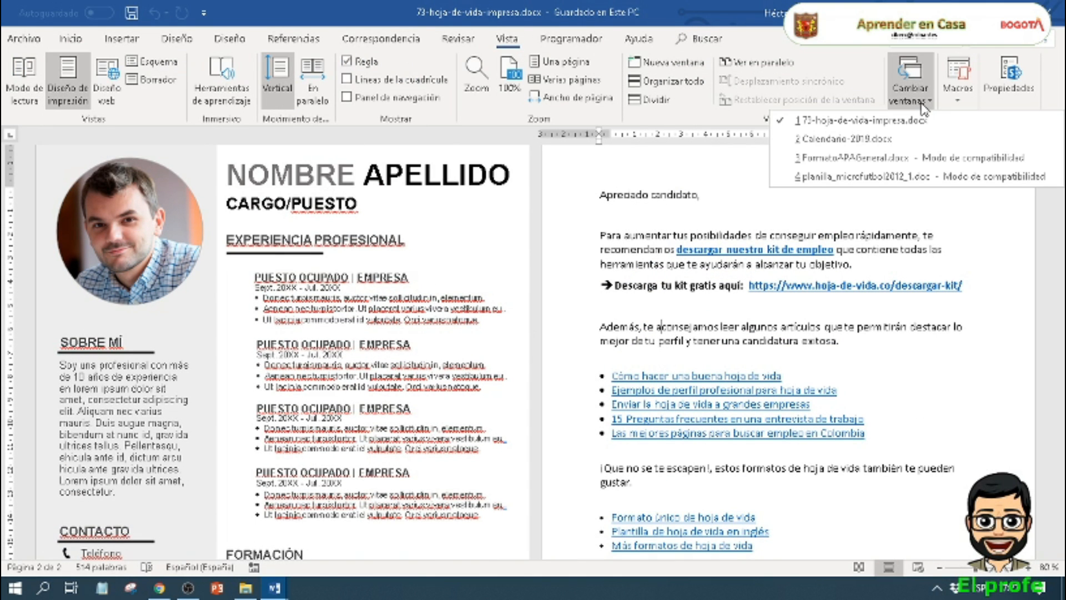
{"action": "left_click", "coordinate": [888, 158]}
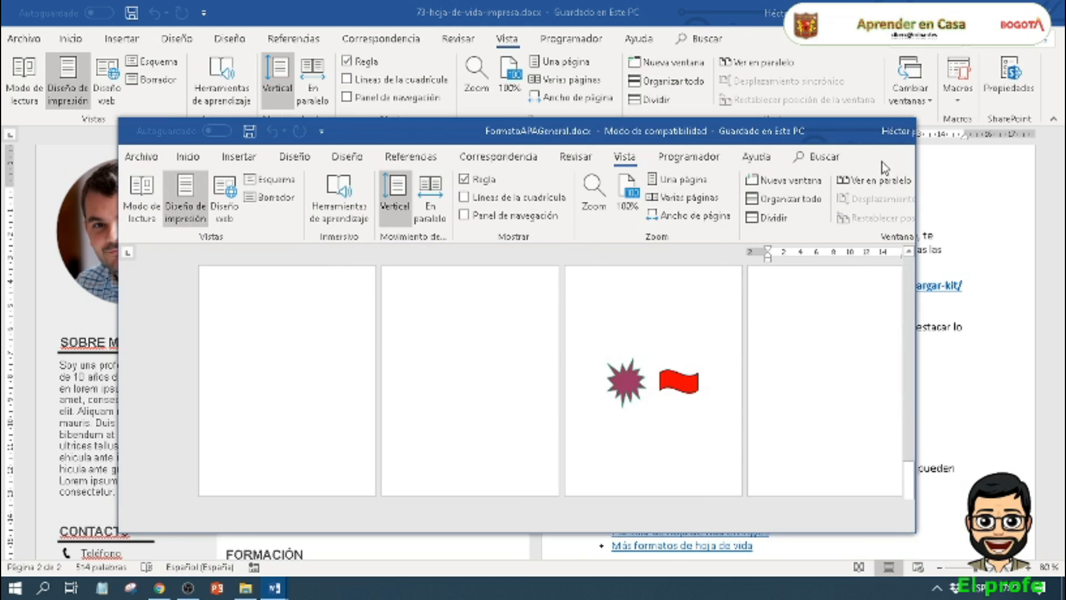
{"action": "left_click", "coordinate": [864, 134]}
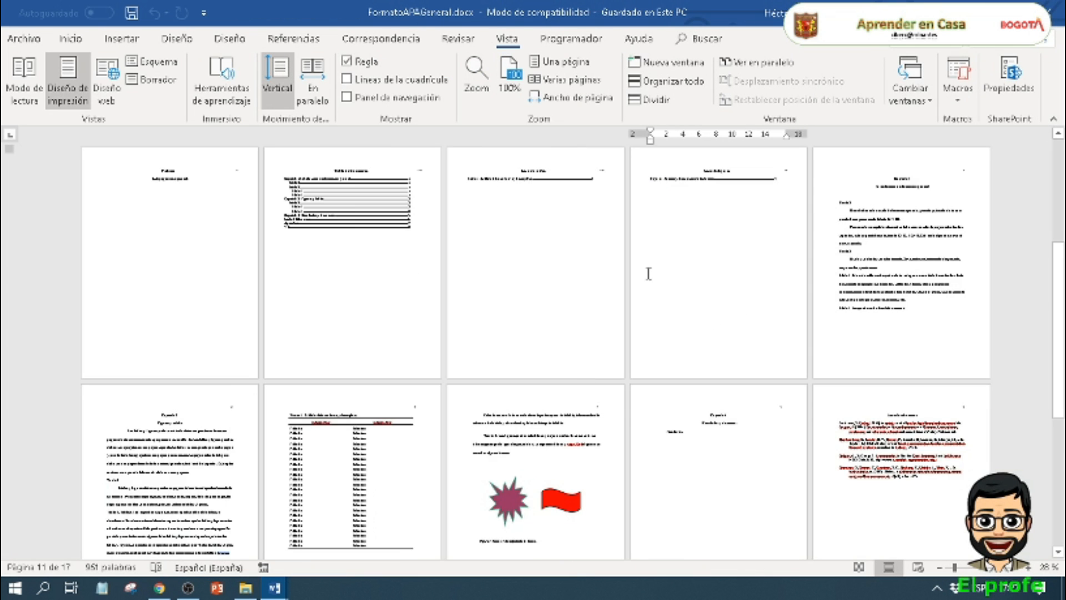
{"action": "scroll", "coordinate": [649, 273], "scroll_direction": "up", "scroll_amount": 5}
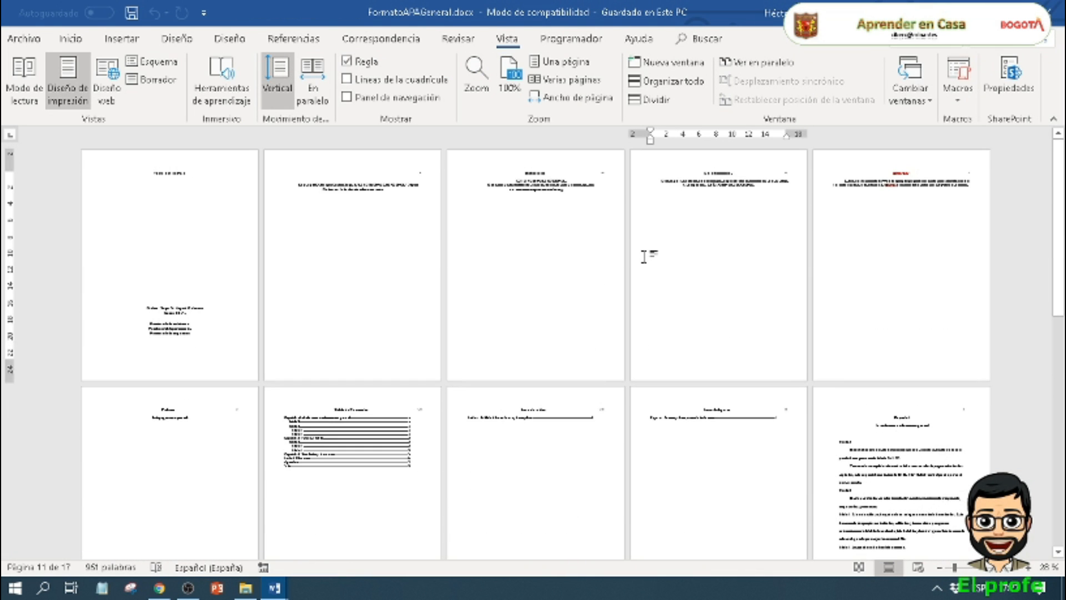
{"action": "scroll", "coordinate": [644, 257], "scroll_direction": "down", "scroll_amount": 5}
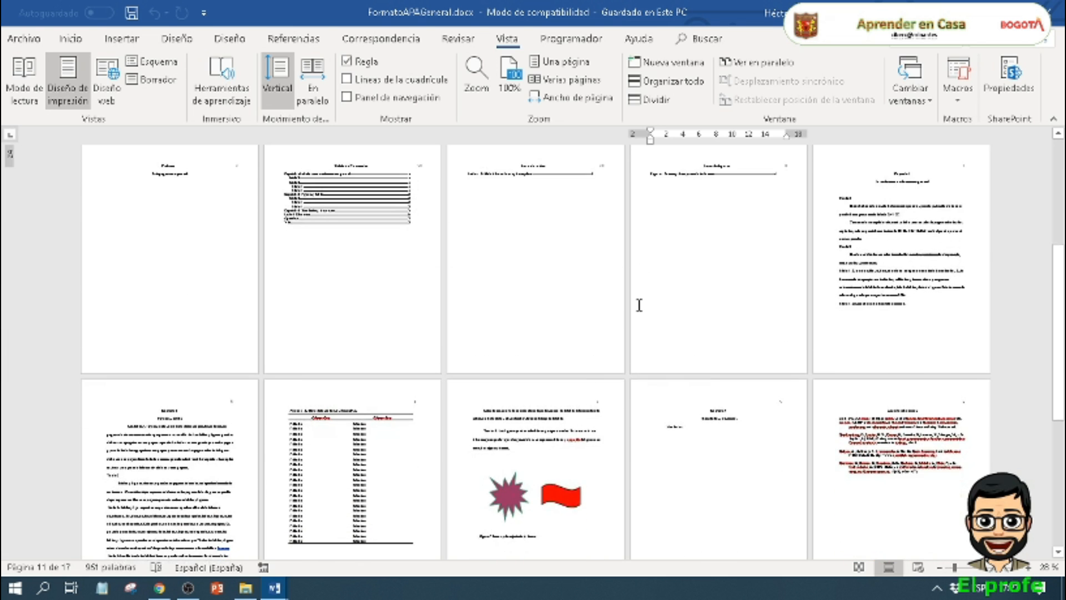
{"action": "scroll", "coordinate": [640, 305], "scroll_direction": "down", "scroll_amount": 5}
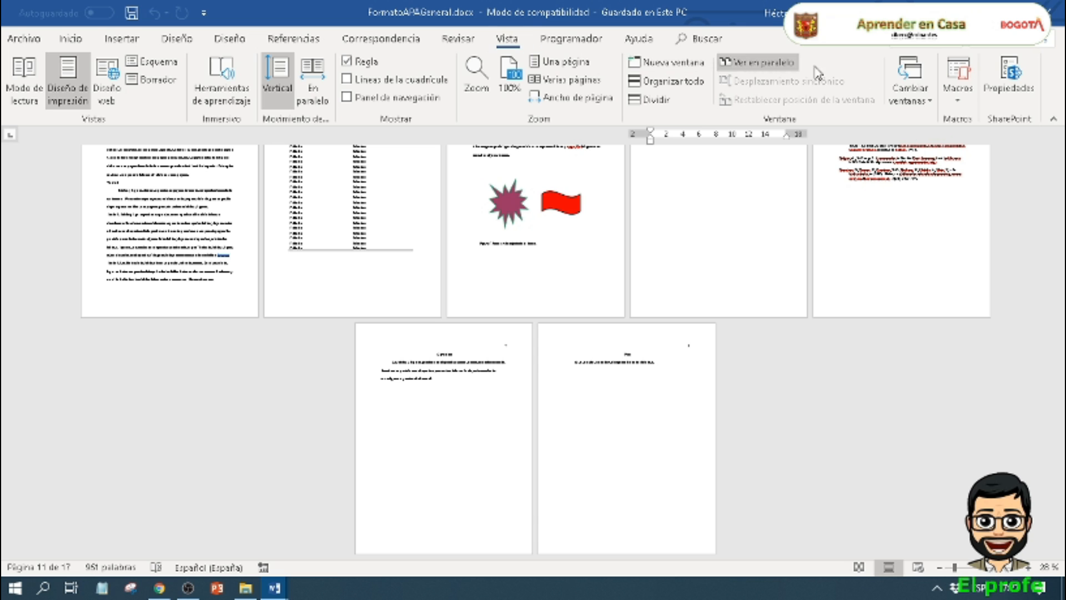
Step: Switch to planilla_microfutbol2012_1.doc, maximize it and review the registration form, player table and tournament rules
{"action": "left_click", "coordinate": [912, 95]}
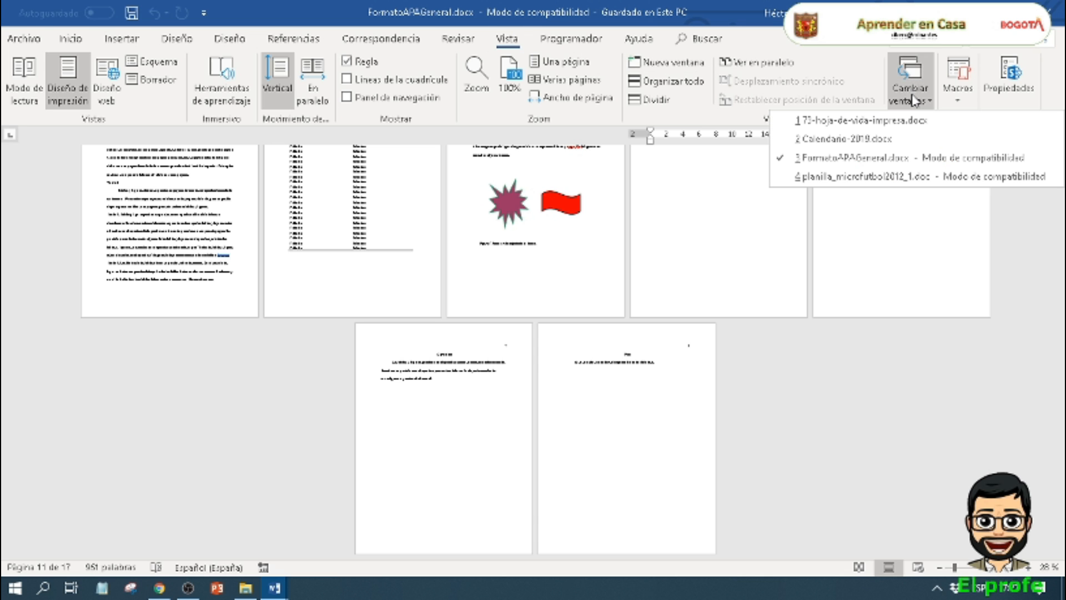
{"action": "left_click", "coordinate": [850, 177]}
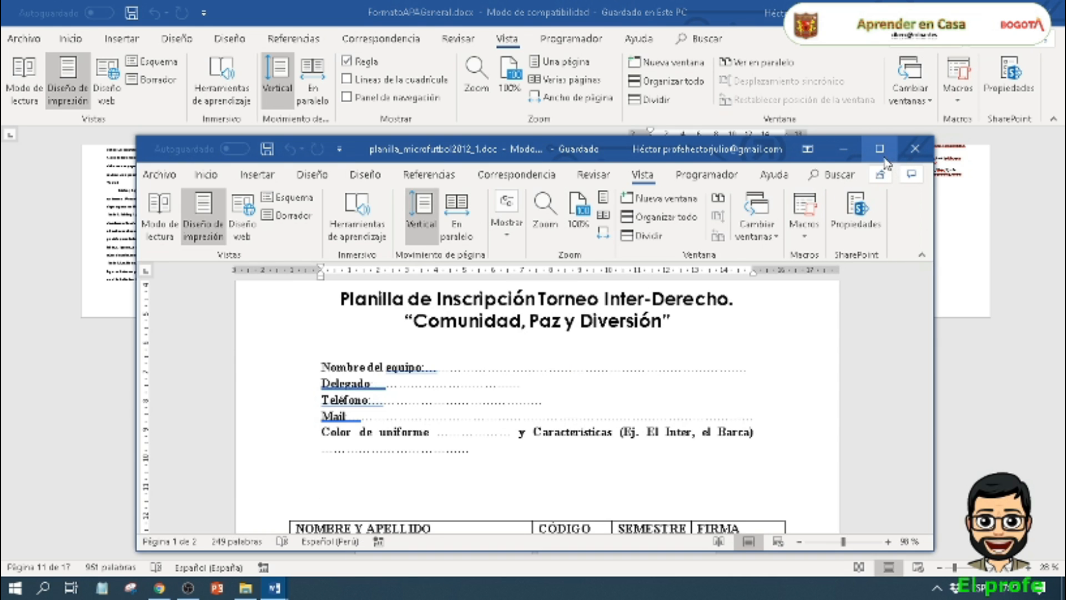
{"action": "left_click", "coordinate": [880, 150]}
{"action": "scroll", "coordinate": [731, 235], "scroll_direction": "down", "scroll_amount": 10}
{"action": "scroll", "coordinate": [731, 235], "scroll_direction": "down", "scroll_amount": 3}
{"action": "scroll", "coordinate": [731, 228], "scroll_direction": "up", "scroll_amount": 8}
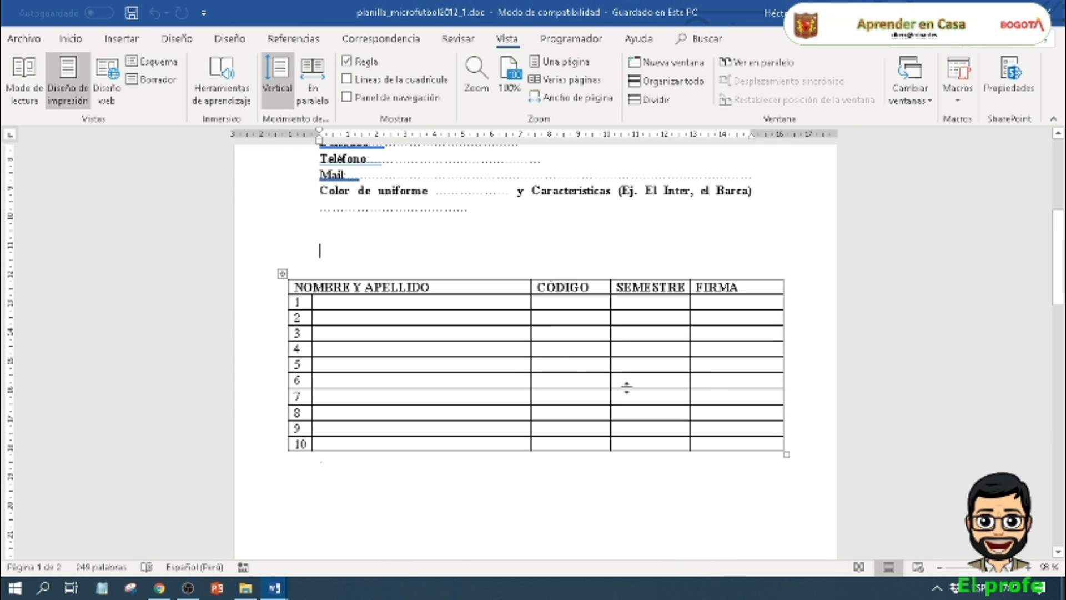
{"action": "scroll", "coordinate": [726, 355], "scroll_direction": "down", "scroll_amount": 15}
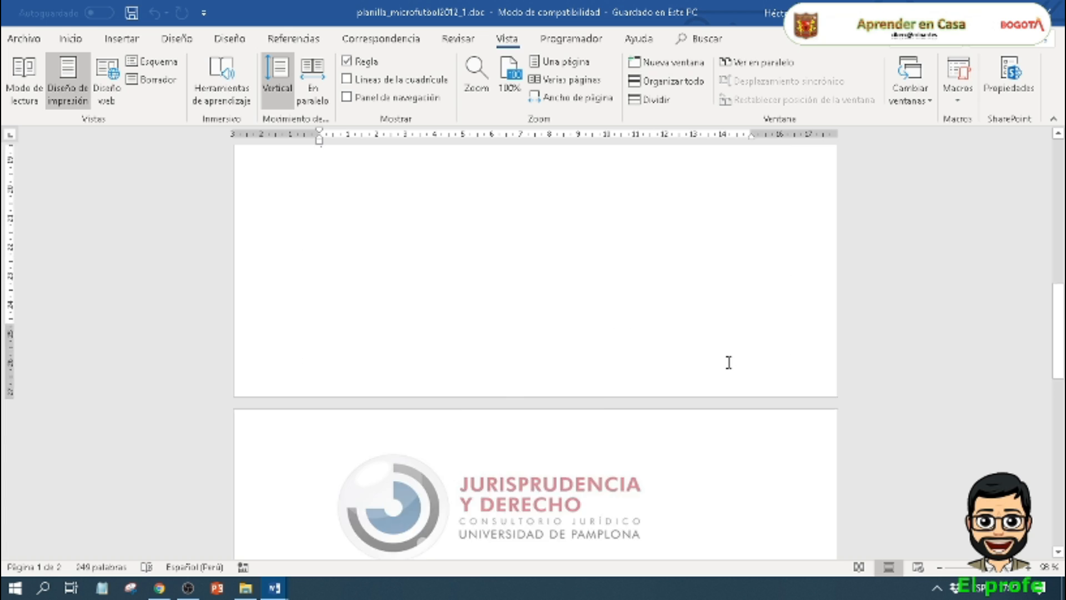
{"action": "scroll", "coordinate": [727, 377], "scroll_direction": "down", "scroll_amount": 1}
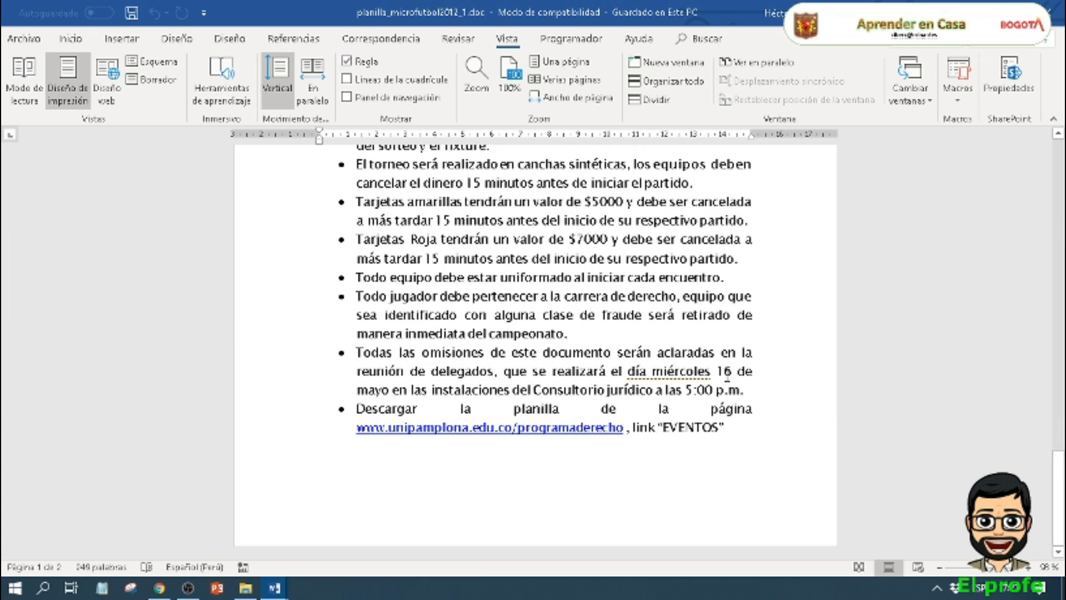
{"action": "scroll", "coordinate": [742, 261], "scroll_direction": "up", "scroll_amount": 8}
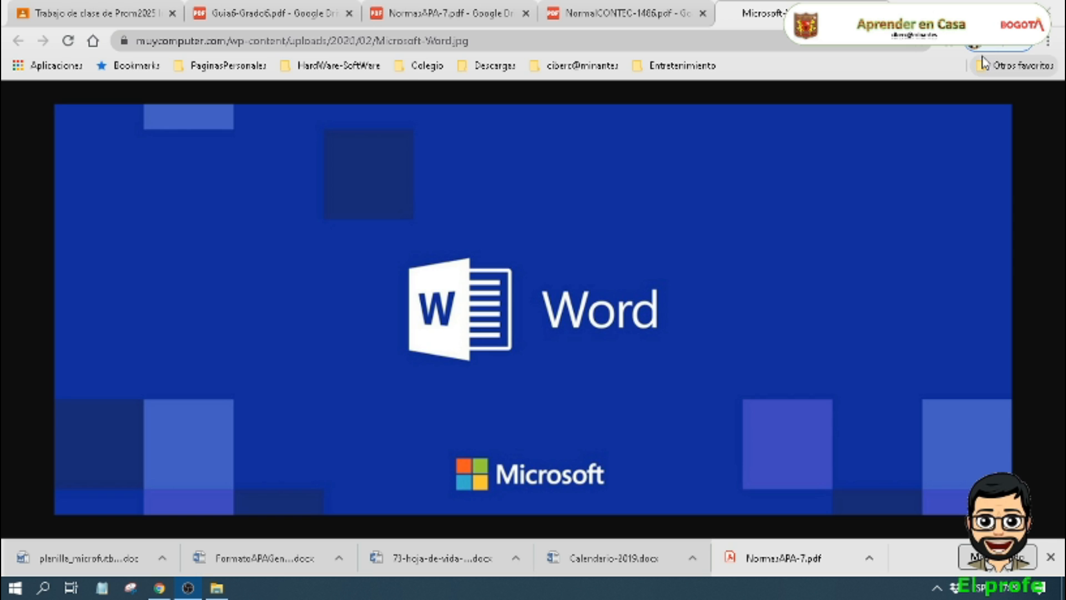
Step: Look through the alphabetical list of installed Windows applications as far as the Word entry
{"action": "left_click", "coordinate": [10, 595]}
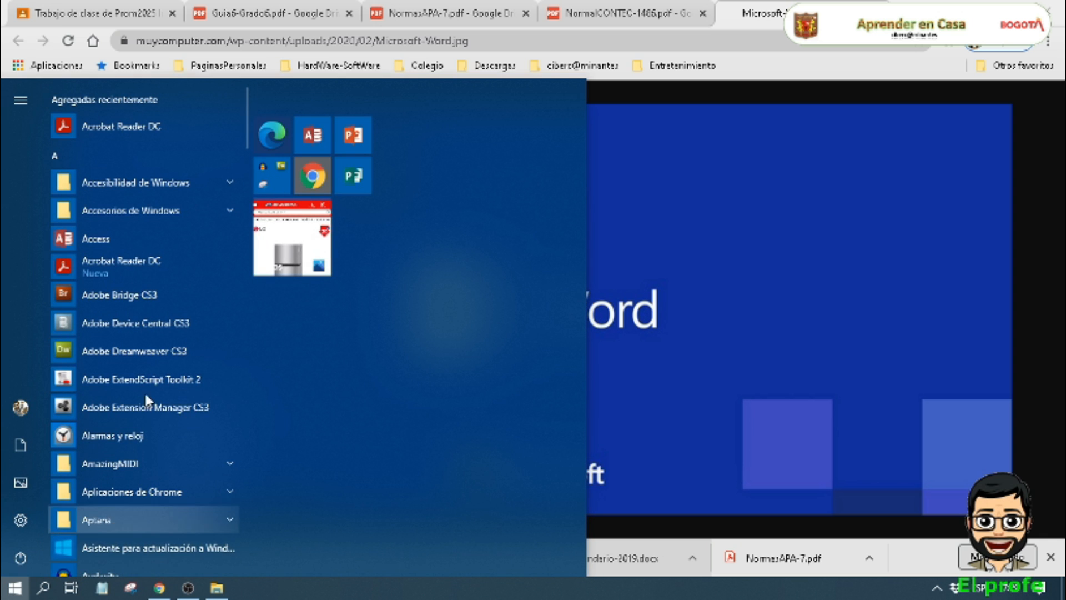
{"action": "scroll", "coordinate": [184, 216], "scroll_direction": "down", "scroll_amount": 8}
{"action": "scroll", "coordinate": [186, 267], "scroll_direction": "down", "scroll_amount": 20}
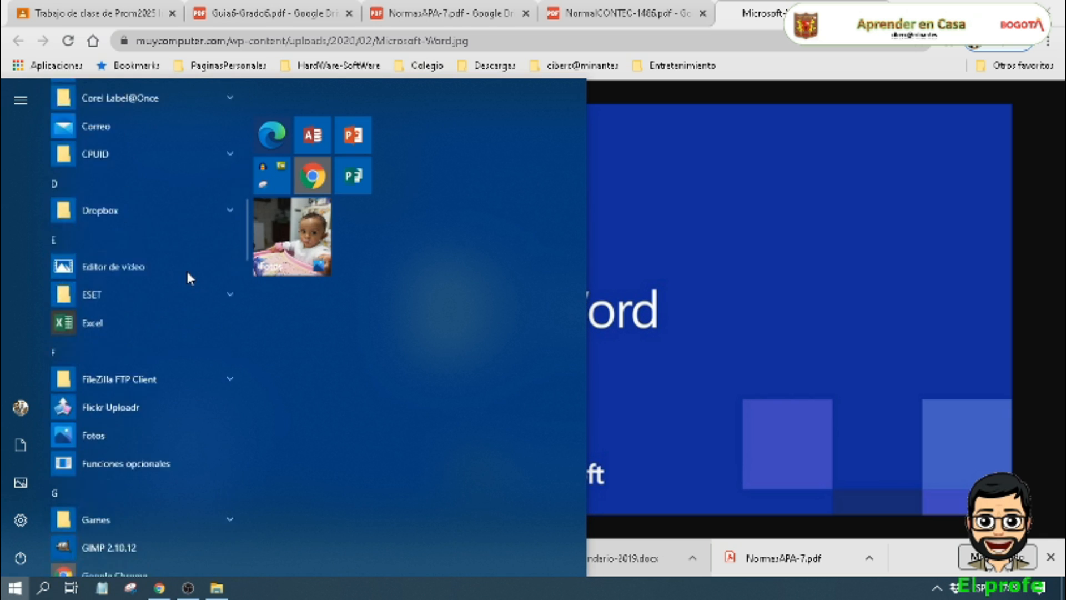
{"action": "scroll", "coordinate": [187, 301], "scroll_direction": "down", "scroll_amount": 10}
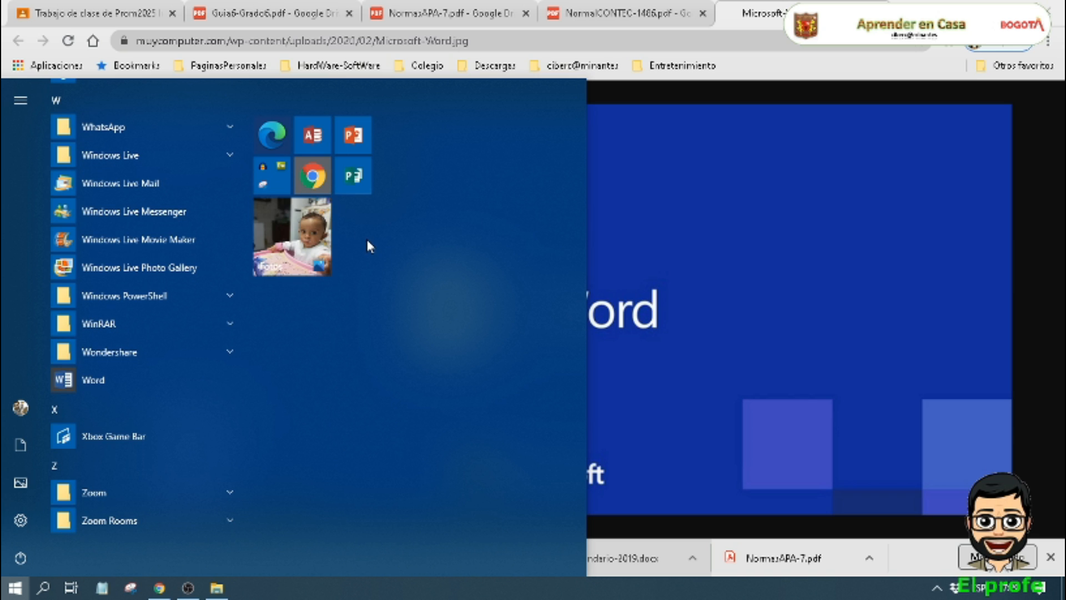
{"action": "left_click_drag", "start_coordinate": [586, 230], "coordinate": [382, 294]}
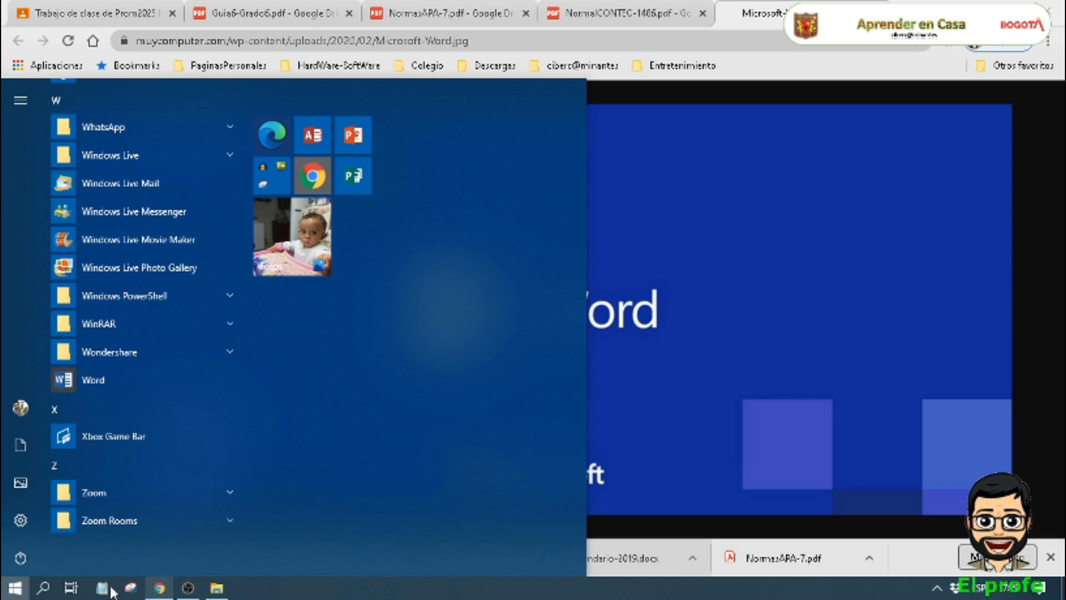
Step: Search Windows for "winword", shorten the query to "word", and launch the Word application
{"action": "left_click", "coordinate": [43, 588]}
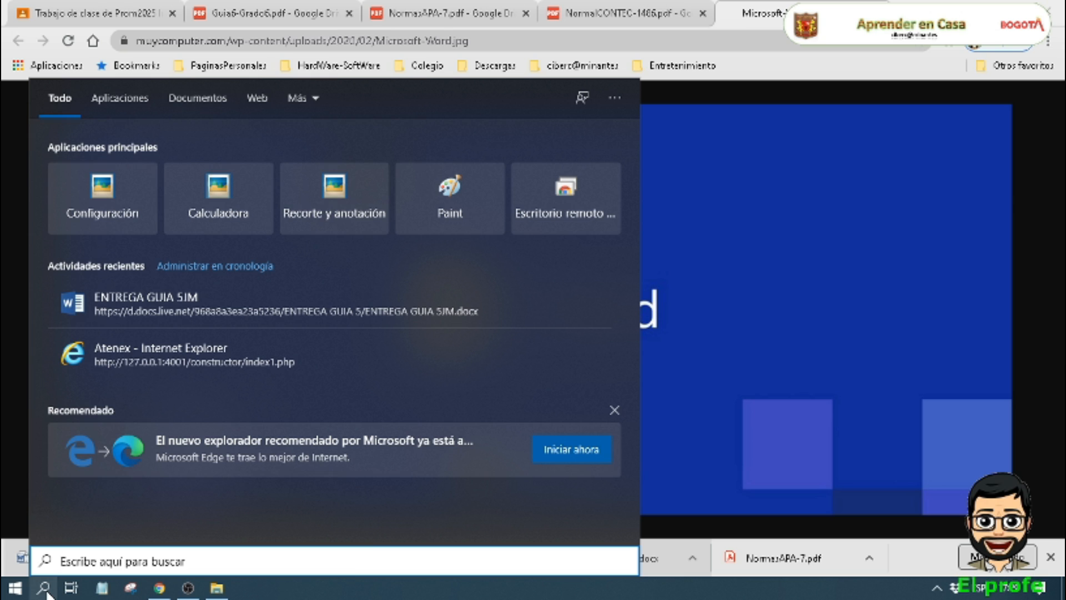
{"action": "type", "text": "winword"}
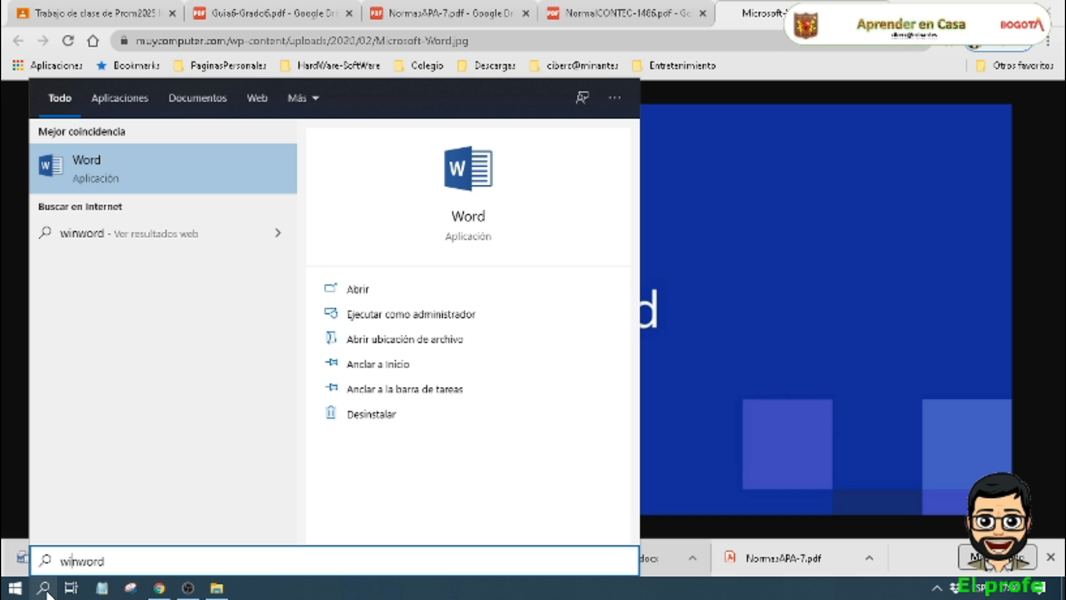
{"action": "key", "text": "BackSpace"}
{"action": "key", "text": "BackSpace"}
{"action": "key", "text": "BackSpace"}
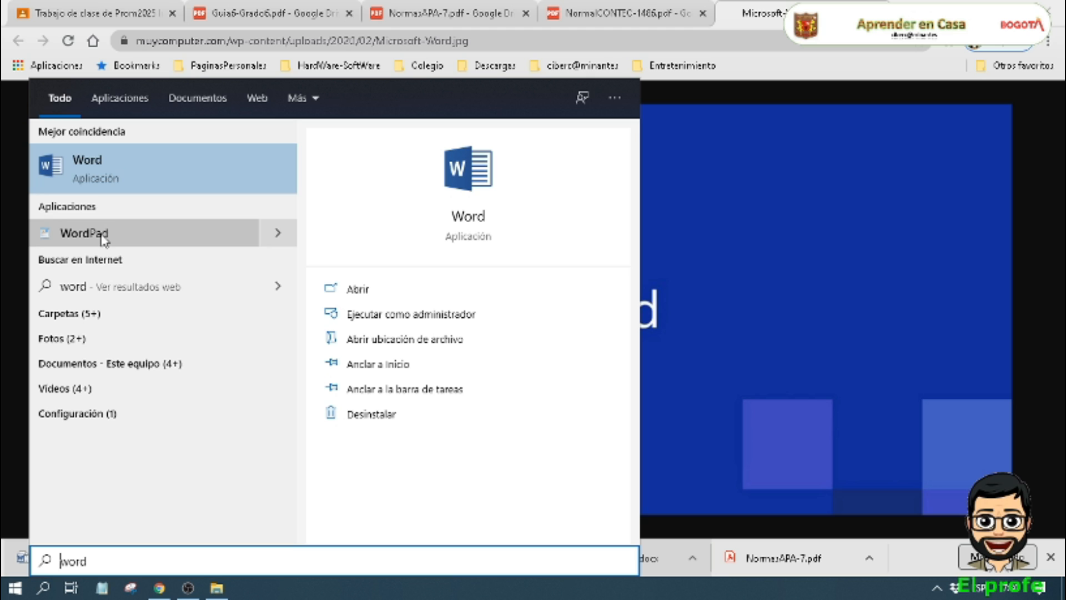
{"action": "left_click", "coordinate": [124, 167]}
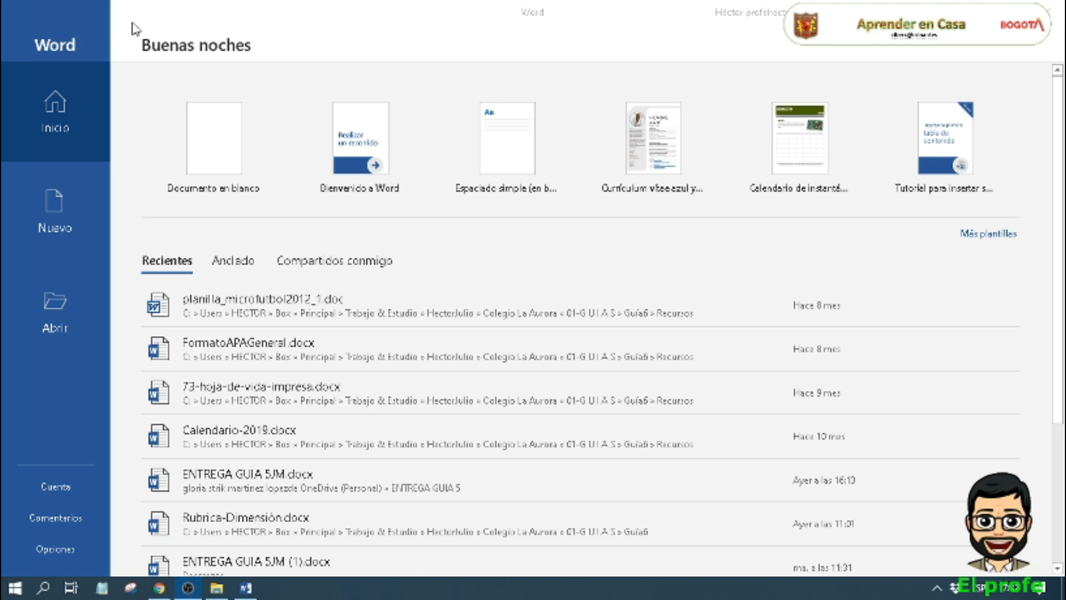
Step: Show Word's options for creating a new document and examine the available templates
{"action": "left_click", "coordinate": [54, 103]}
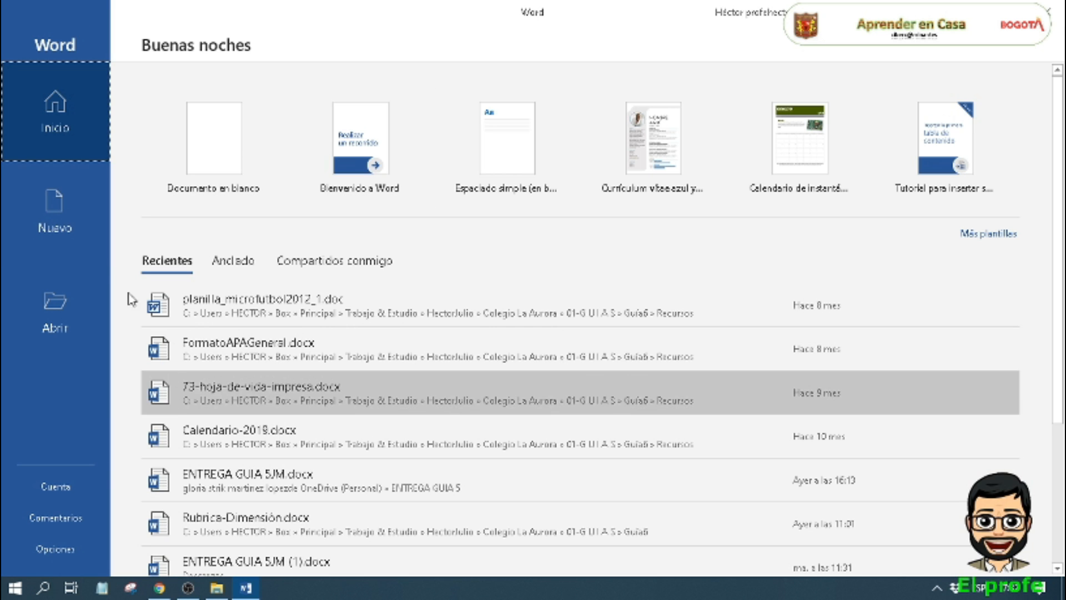
{"action": "left_click", "coordinate": [62, 227]}
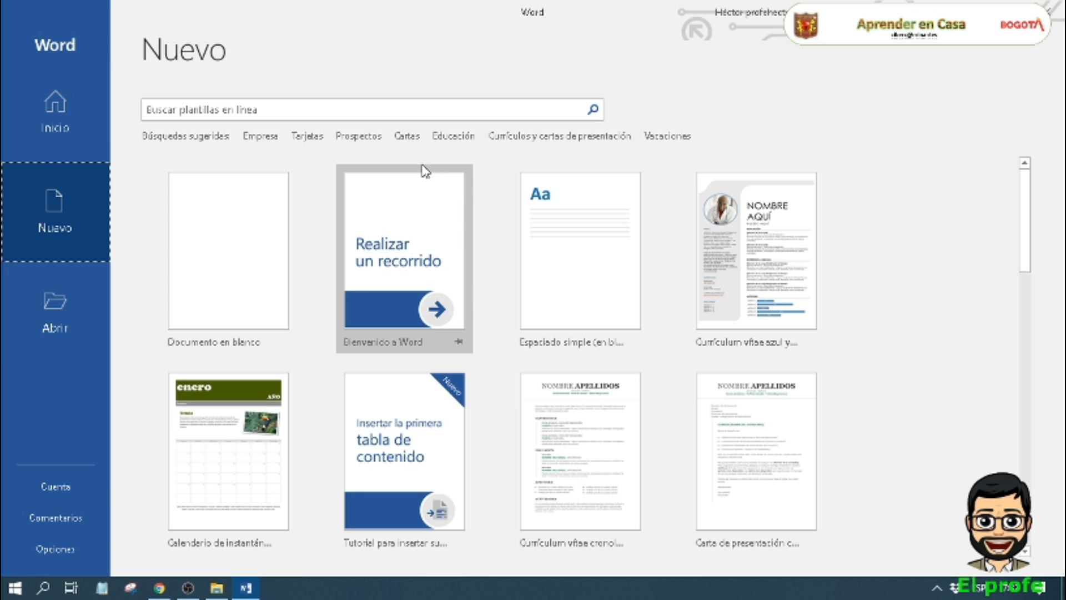
{"action": "scroll", "coordinate": [481, 393], "scroll_direction": "down", "scroll_amount": 10}
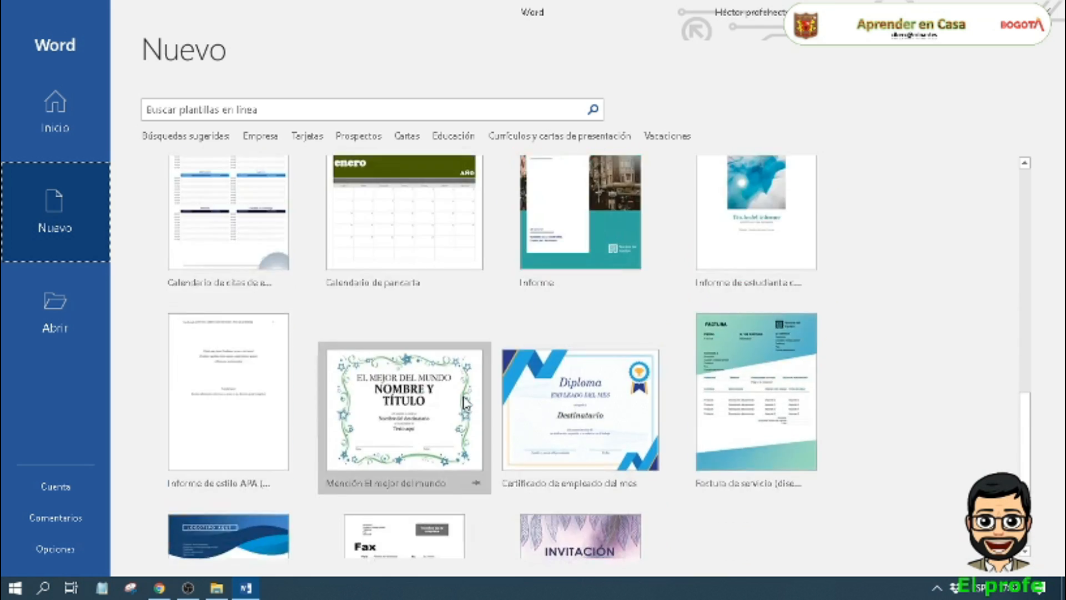
Step: Review the recent documents and file locations available for opening, and show the file browsing dialog before closing it
{"action": "scroll", "coordinate": [142, 336], "scroll_direction": "up", "scroll_amount": 10}
{"action": "left_click", "coordinate": [55, 298]}
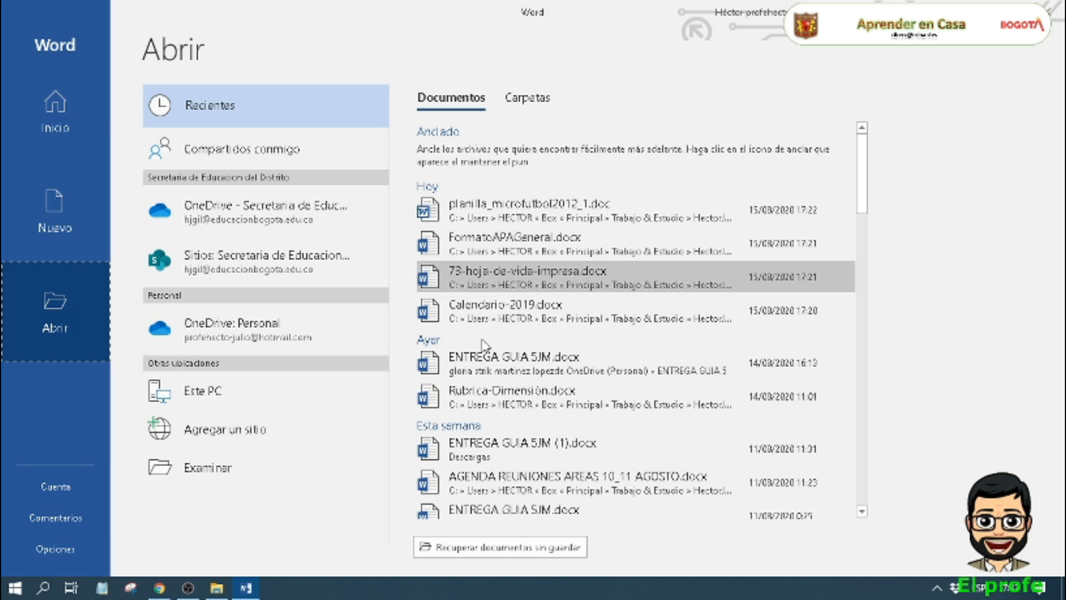
{"action": "scroll", "coordinate": [639, 368], "scroll_direction": "down", "scroll_amount": 3}
{"action": "scroll", "coordinate": [632, 368], "scroll_direction": "down", "scroll_amount": 6}
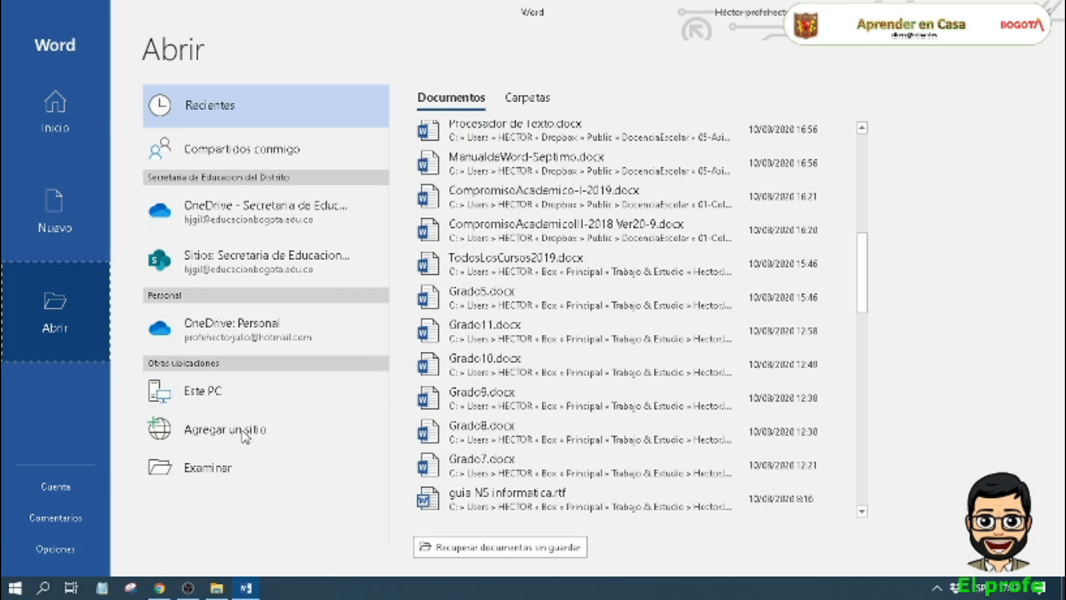
{"action": "left_click", "coordinate": [193, 471]}
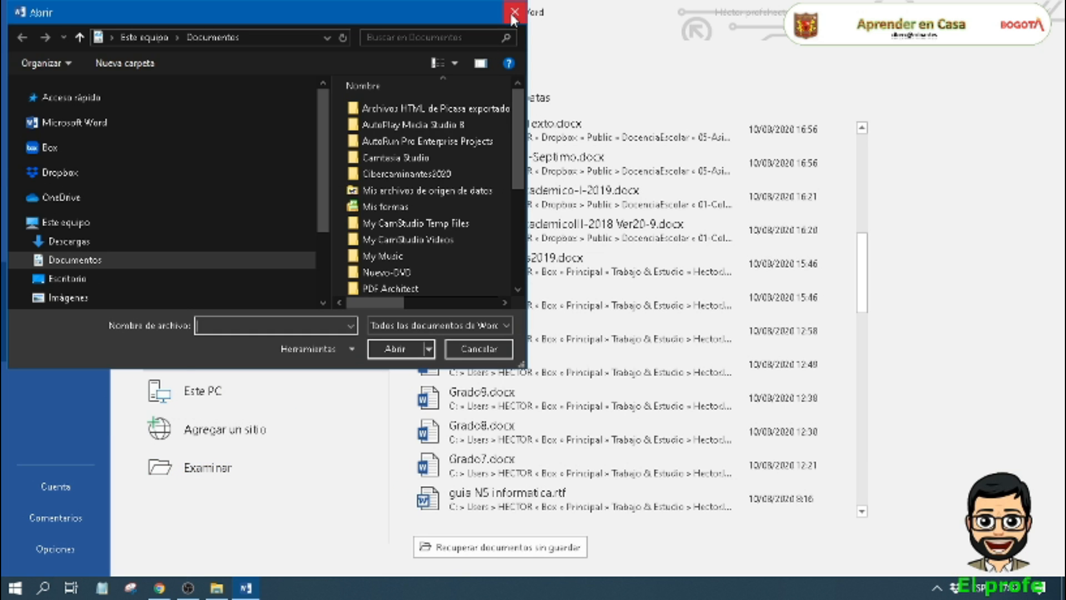
{"action": "left_click", "coordinate": [514, 14]}
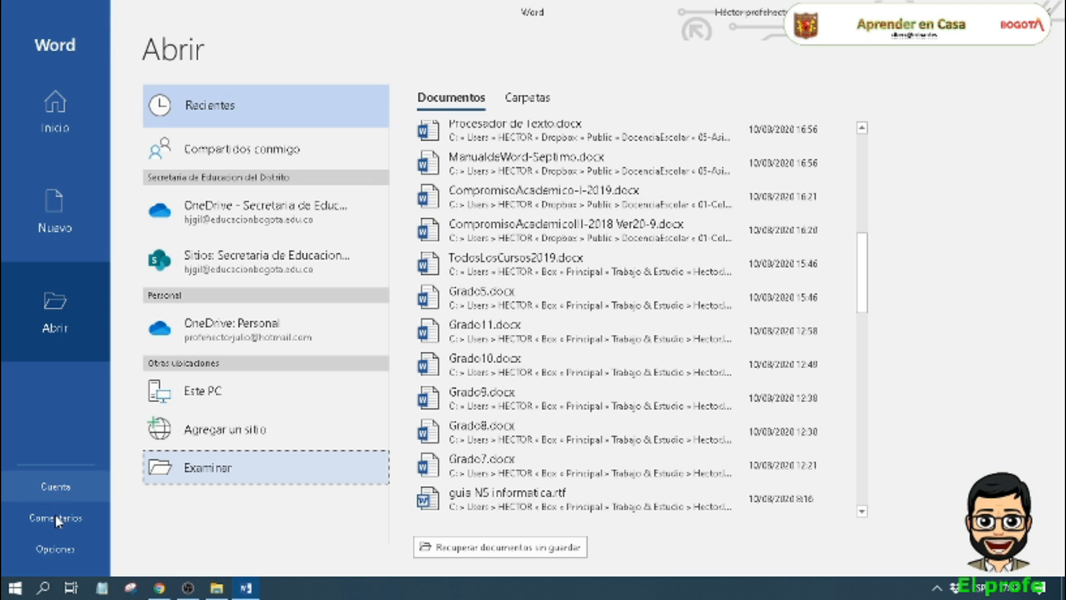
Step: Show the Office account and product information, followed by the feedback options (Comentarios)
{"action": "left_click", "coordinate": [66, 487]}
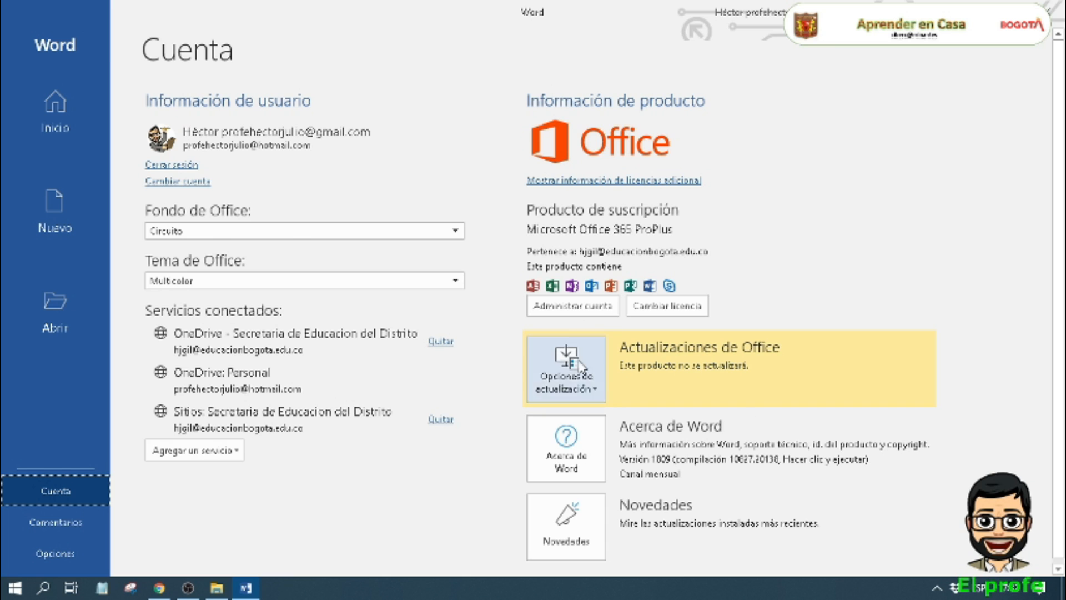
{"action": "left_click", "coordinate": [62, 529]}
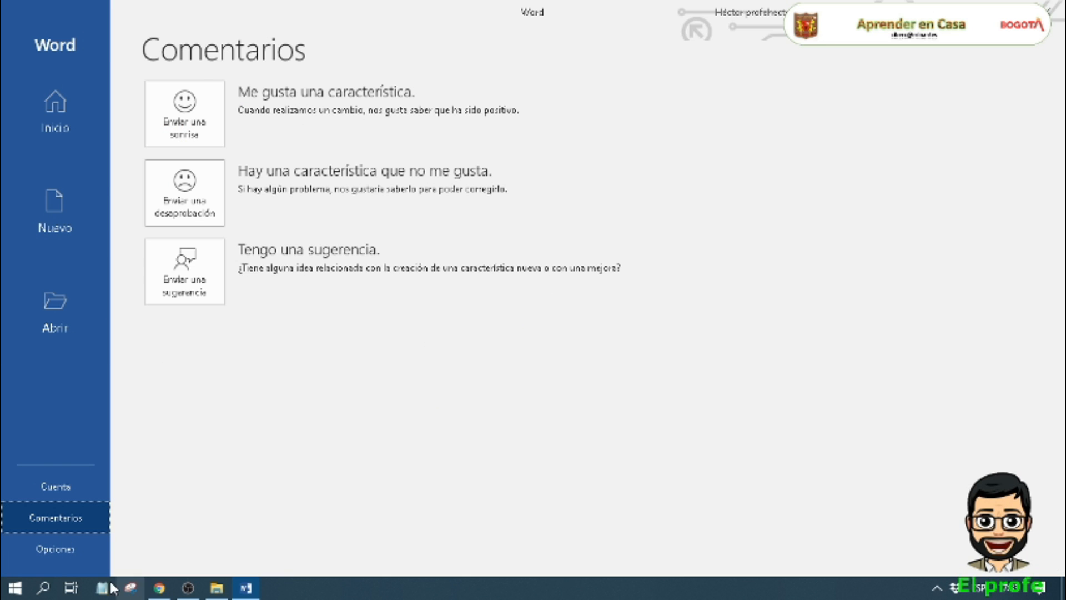
Step: Examine Word's General and Guardar options, including the AutoRecover settings, and leave them without applying changes
{"action": "left_click", "coordinate": [58, 552]}
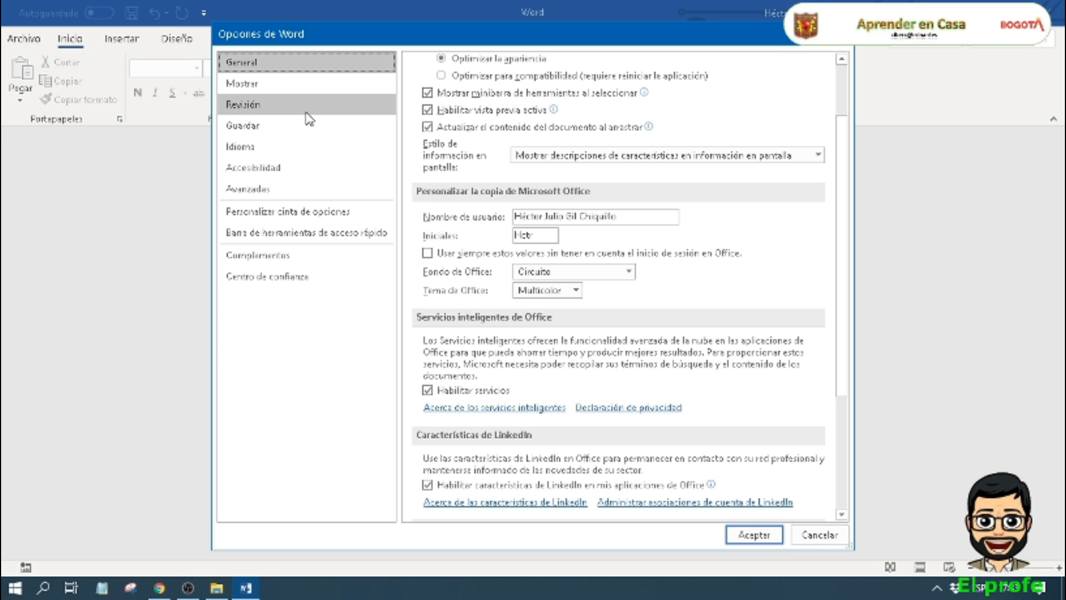
{"action": "left_click", "coordinate": [287, 138]}
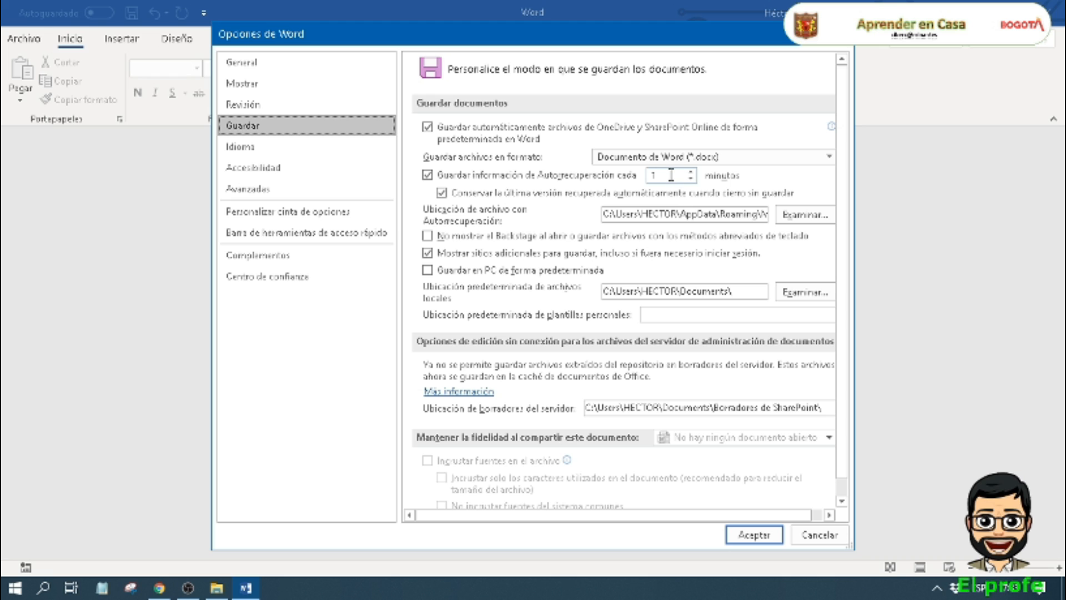
{"action": "left_click", "coordinate": [828, 542]}
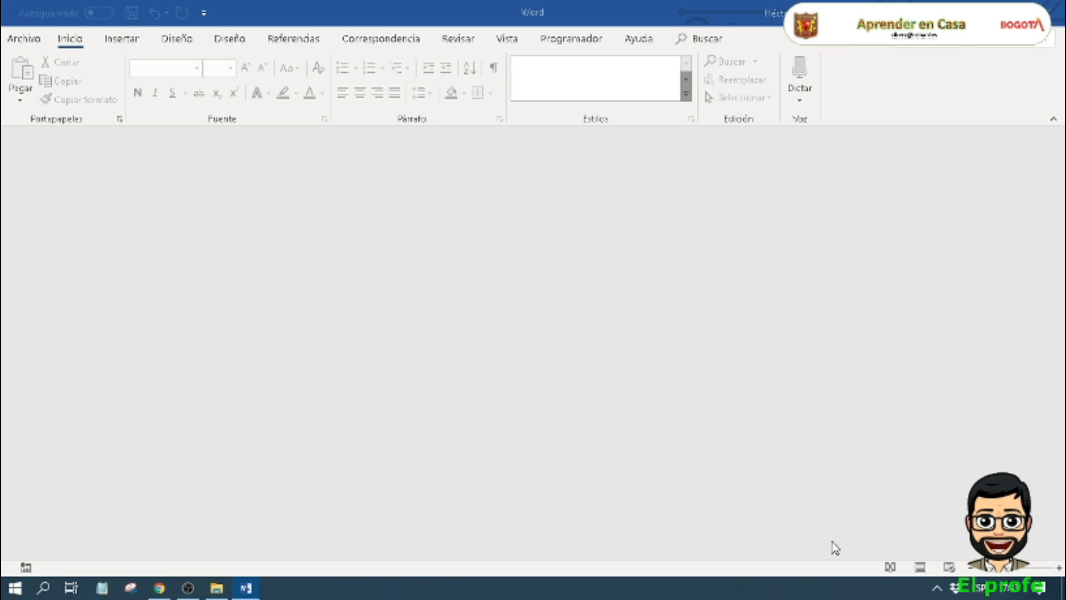
Step: Browse the additional templates from Word's start page and return to the empty workspace
{"action": "left_click", "coordinate": [16, 41]}
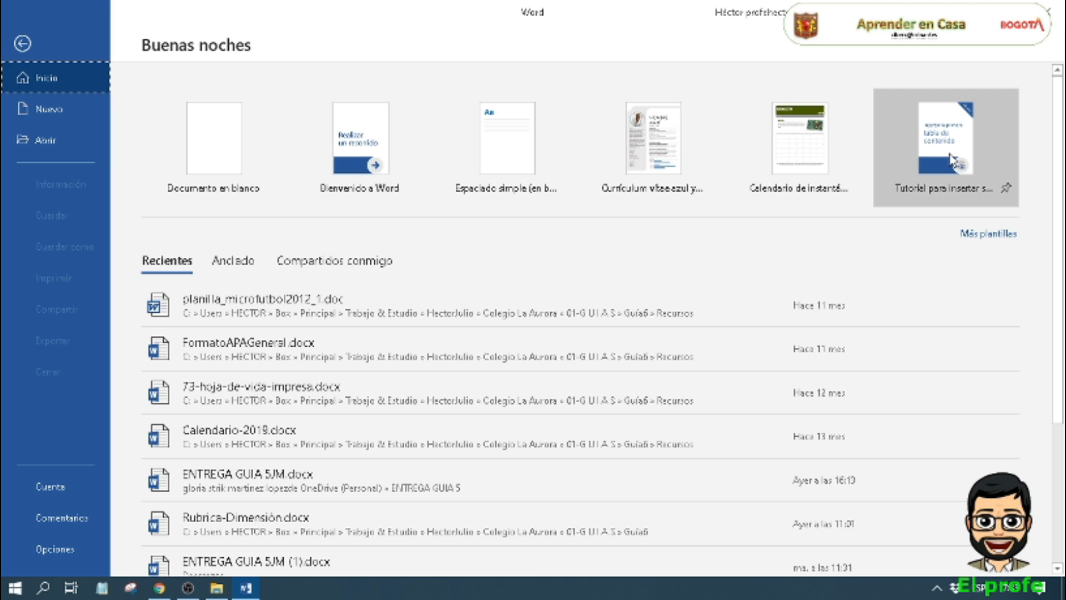
{"action": "left_click", "coordinate": [989, 239]}
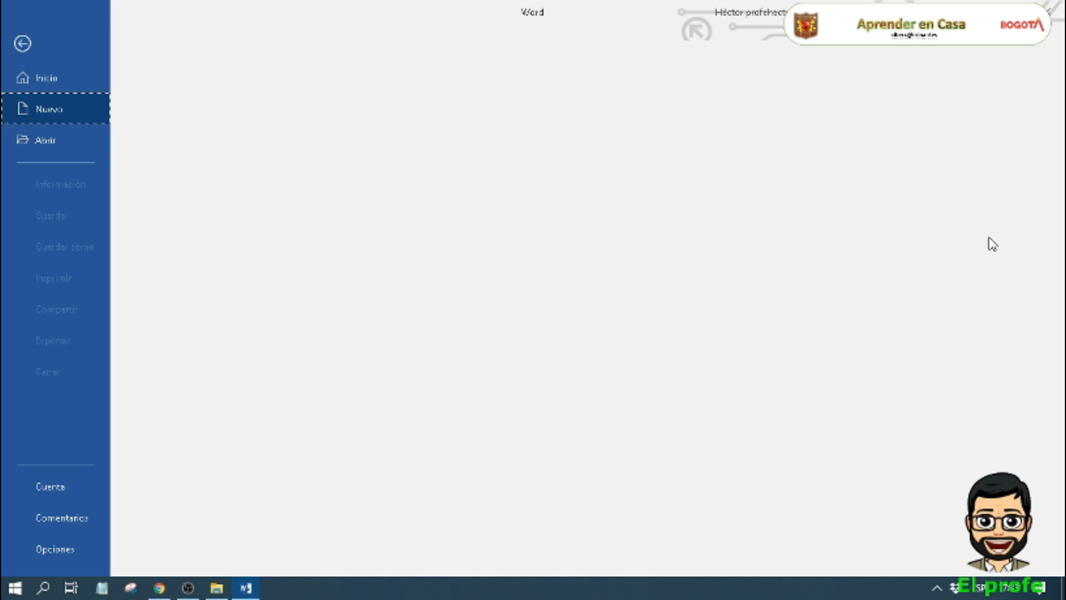
{"action": "scroll", "coordinate": [500, 333], "scroll_direction": "down", "scroll_amount": 8}
{"action": "scroll", "coordinate": [500, 335], "scroll_direction": "down", "scroll_amount": 8}
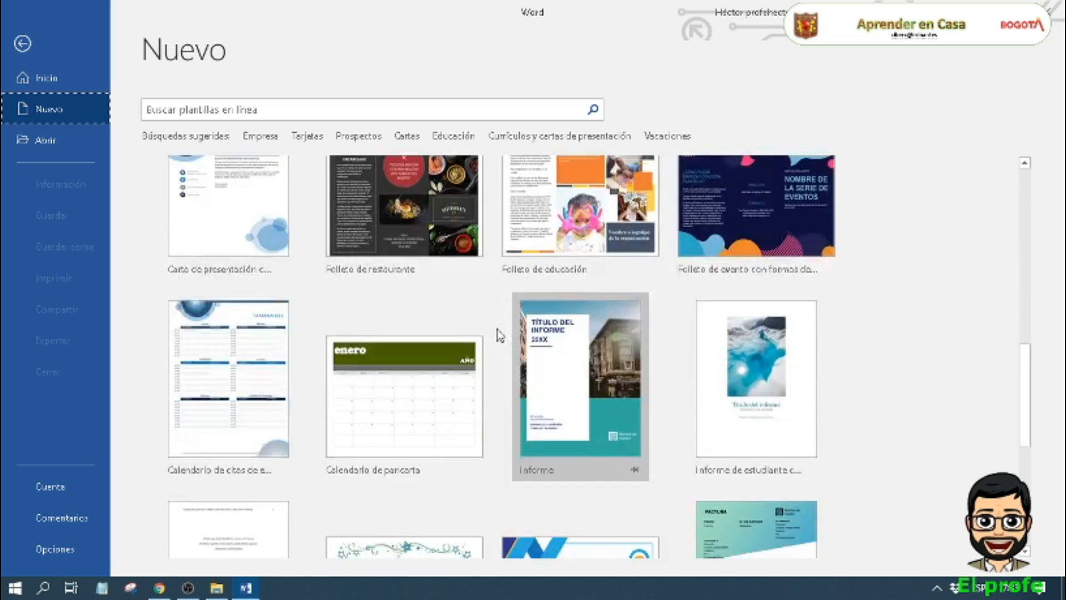
{"action": "scroll", "coordinate": [498, 335], "scroll_direction": "up", "scroll_amount": 10}
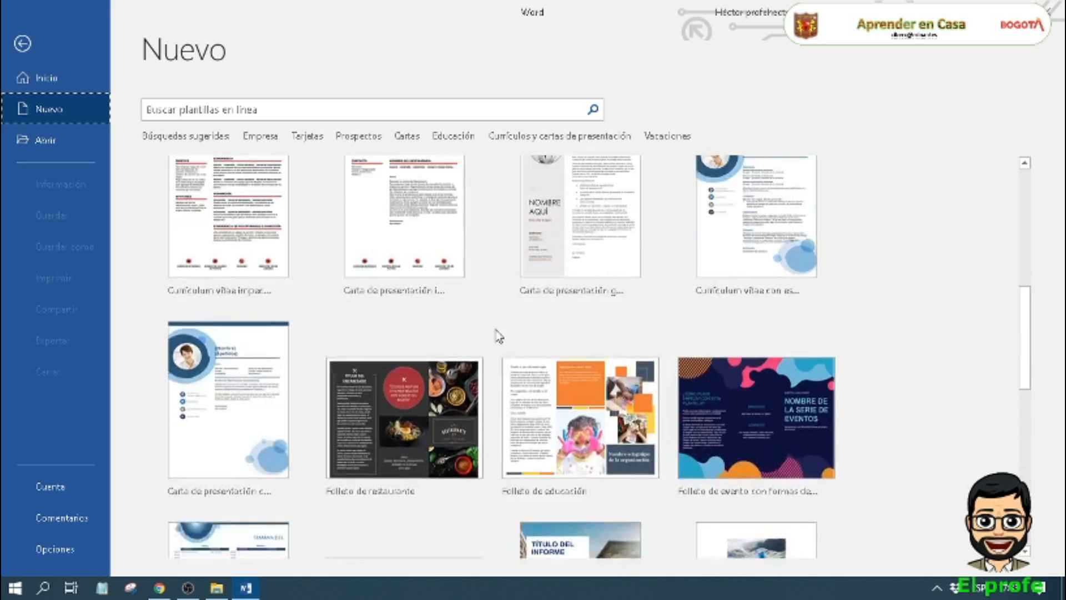
{"action": "left_click", "coordinate": [22, 45]}
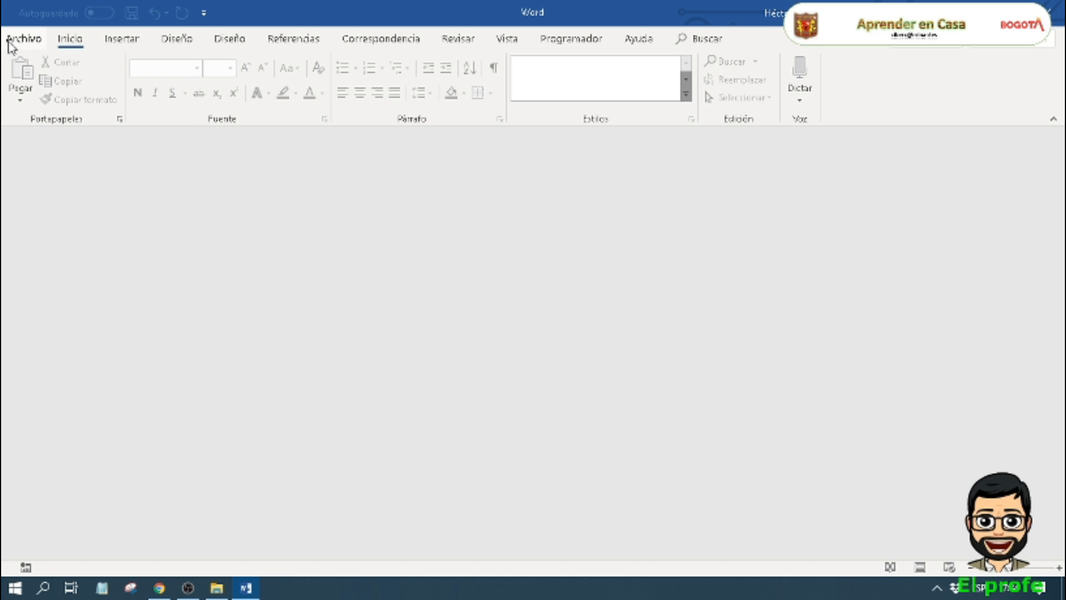
Step: Show Word's start page again and look through its featured templates and recent documents
{"action": "left_click", "coordinate": [9, 43]}
{"action": "scroll", "coordinate": [387, 334], "scroll_direction": "down", "scroll_amount": 1}
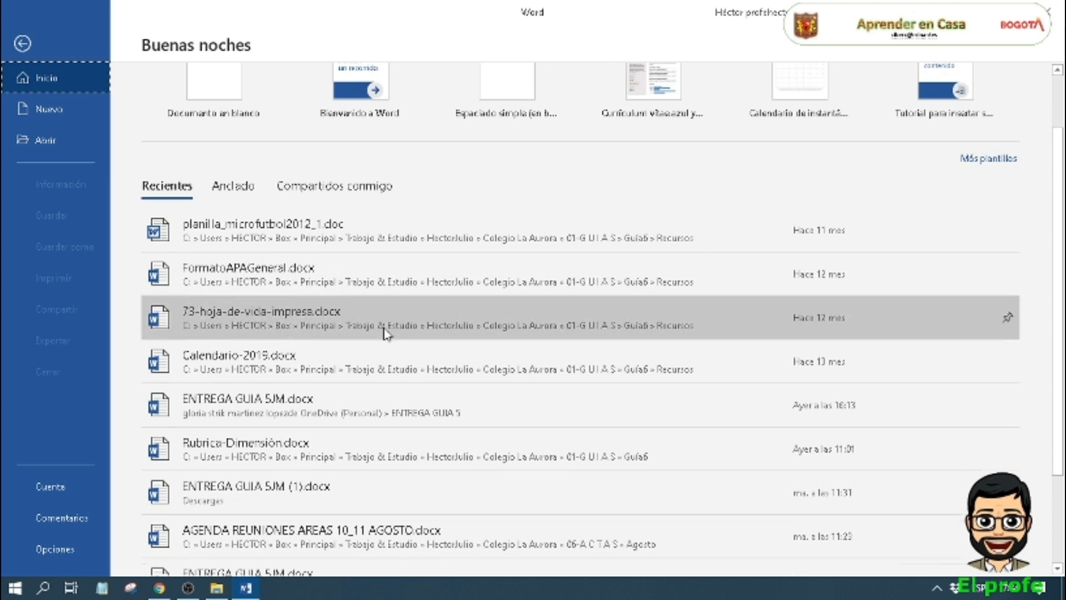
{"action": "scroll", "coordinate": [386, 332], "scroll_direction": "down", "scroll_amount": 2}
{"action": "scroll", "coordinate": [387, 358], "scroll_direction": "up", "scroll_amount": 3}
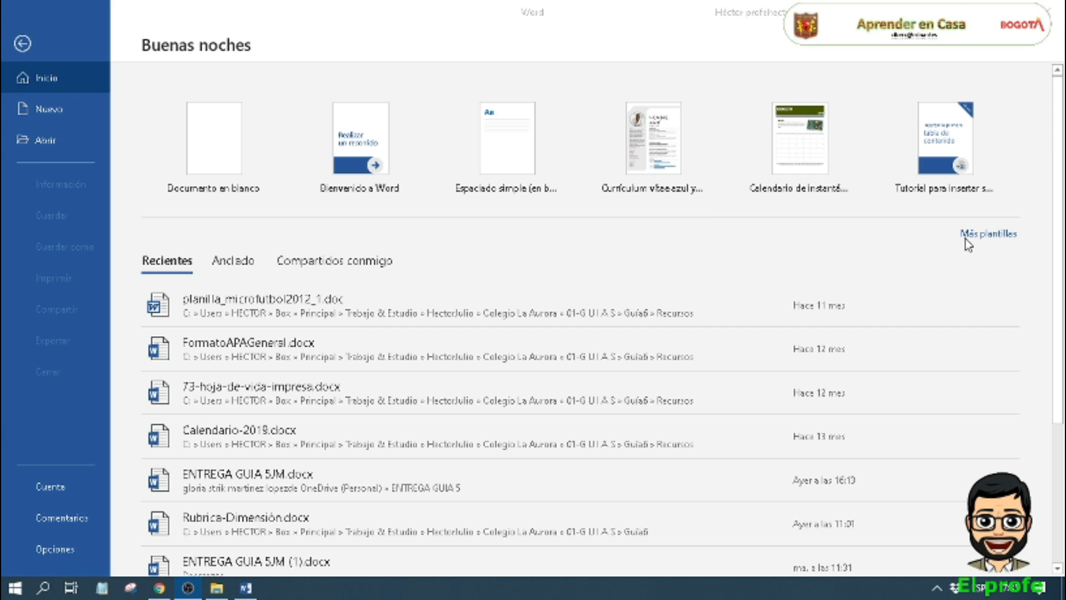
{"action": "key", "text": "alt+Tab"}
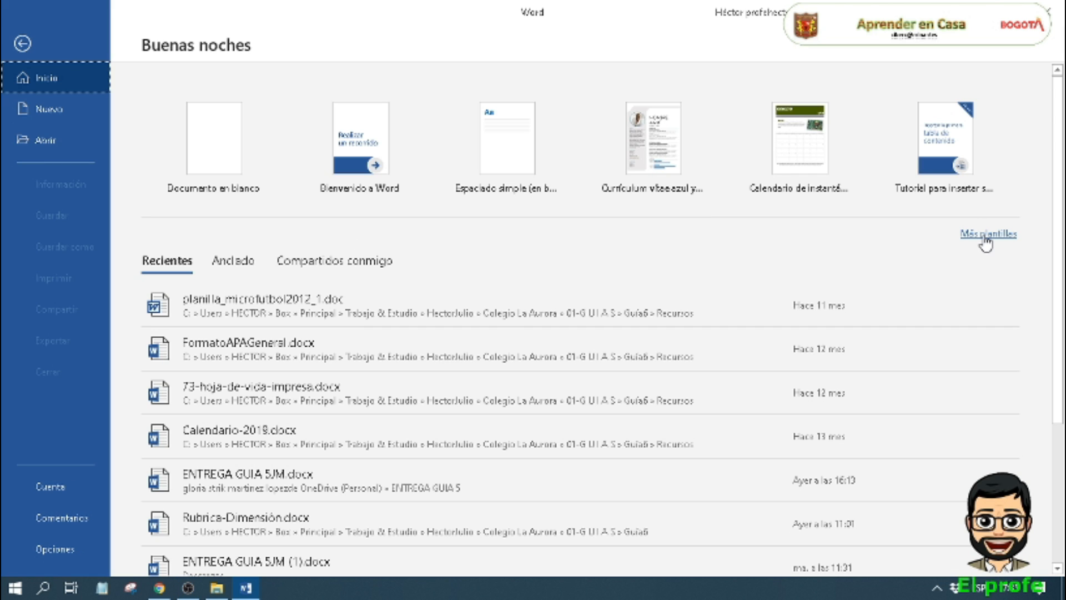
Step: Show the full template gallery and skim it from the first template to the last and back
{"action": "left_click", "coordinate": [984, 238]}
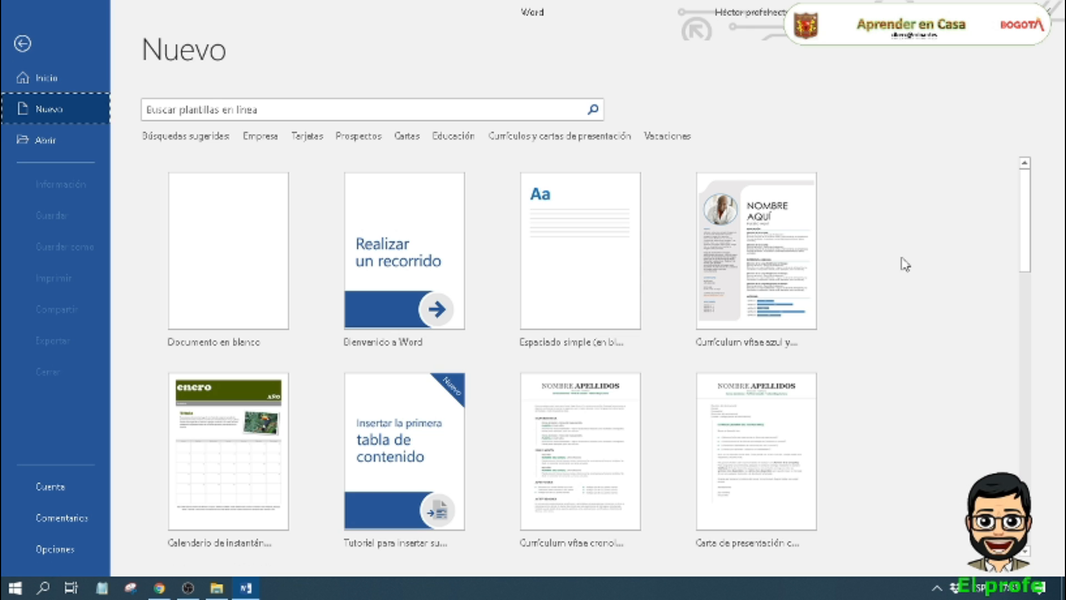
{"action": "scroll", "coordinate": [501, 287], "scroll_direction": "down", "scroll_amount": 2}
{"action": "scroll", "coordinate": [483, 285], "scroll_direction": "down", "scroll_amount": 3}
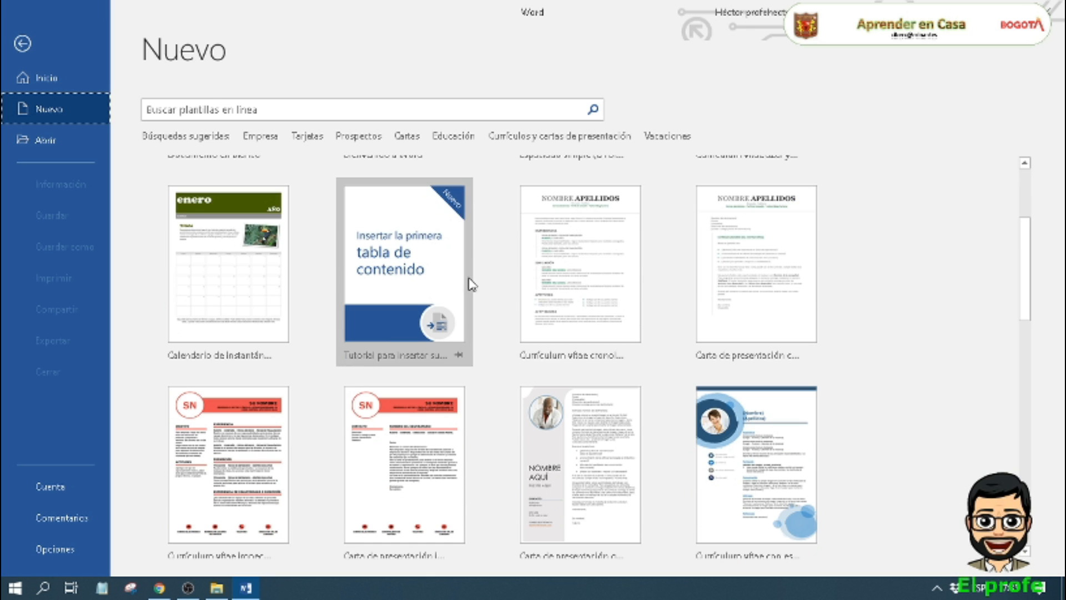
{"action": "scroll", "coordinate": [778, 333], "scroll_direction": "down", "scroll_amount": 1}
{"action": "scroll", "coordinate": [772, 345], "scroll_direction": "down", "scroll_amount": 8}
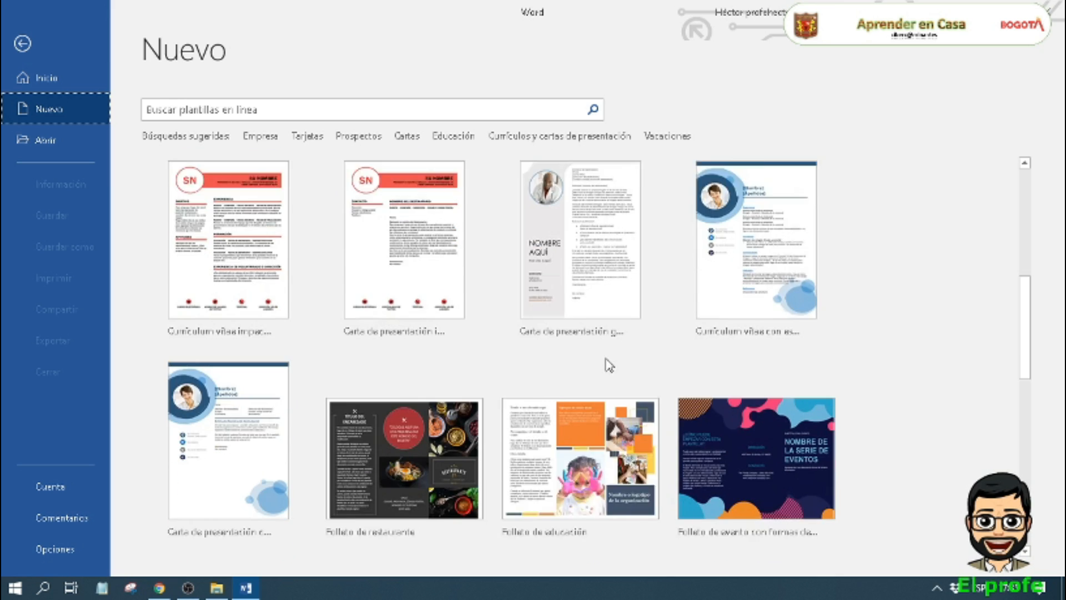
{"action": "scroll", "coordinate": [695, 479], "scroll_direction": "down", "scroll_amount": 8}
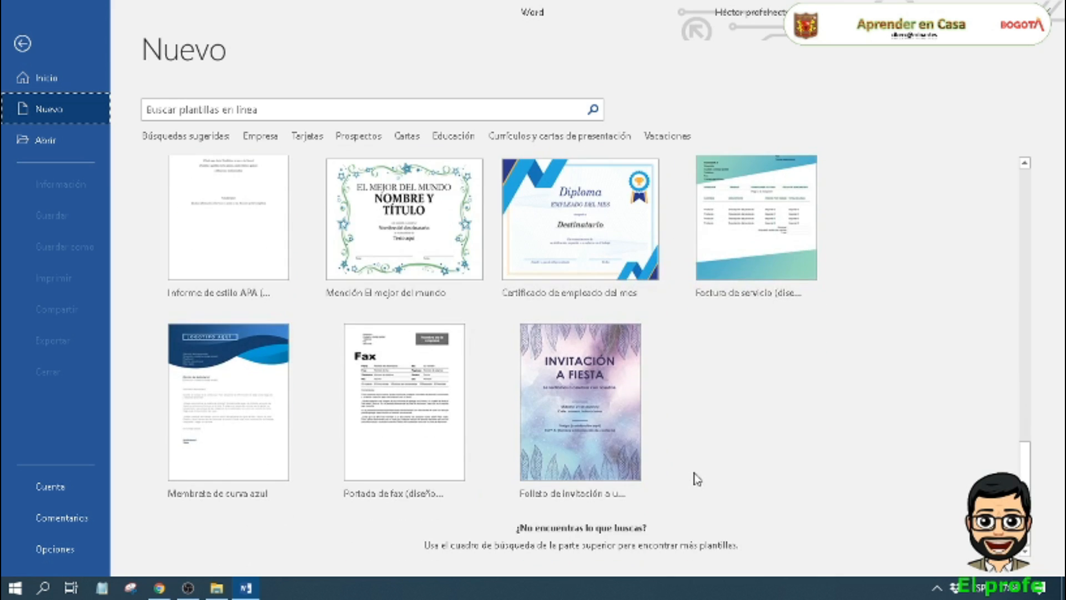
{"action": "scroll", "coordinate": [695, 478], "scroll_direction": "up", "scroll_amount": 10}
{"action": "scroll", "coordinate": [590, 406], "scroll_direction": "up", "scroll_amount": 10}
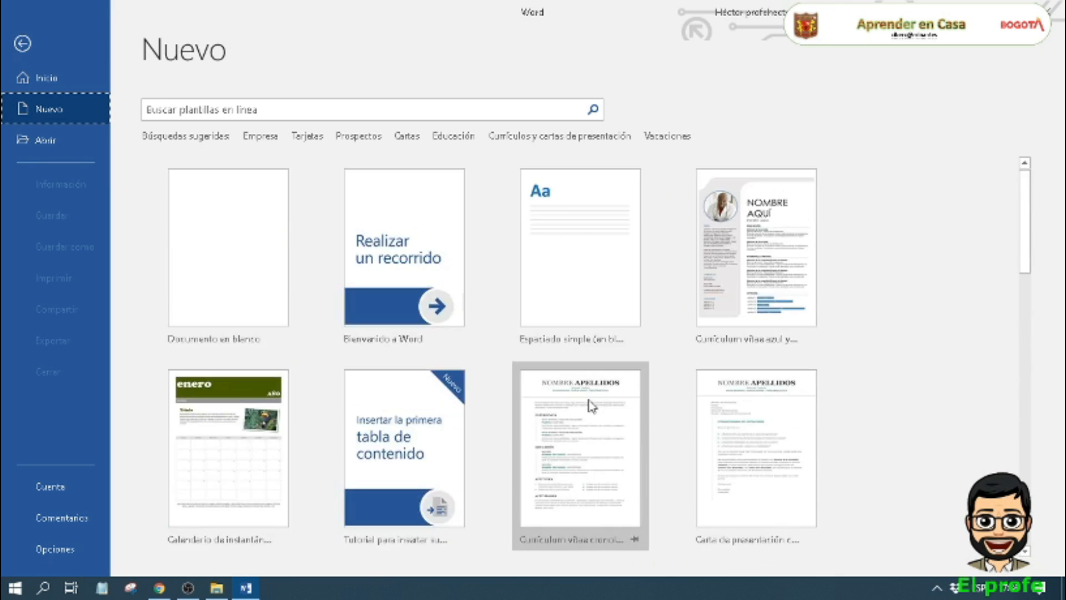
Step: Examine the gallery's templates one group at a time, from résumés and cover letters to brochures, calendars, reports, certificates and the party invitation
{"action": "scroll", "coordinate": [589, 404], "scroll_direction": "down", "scroll_amount": 4}
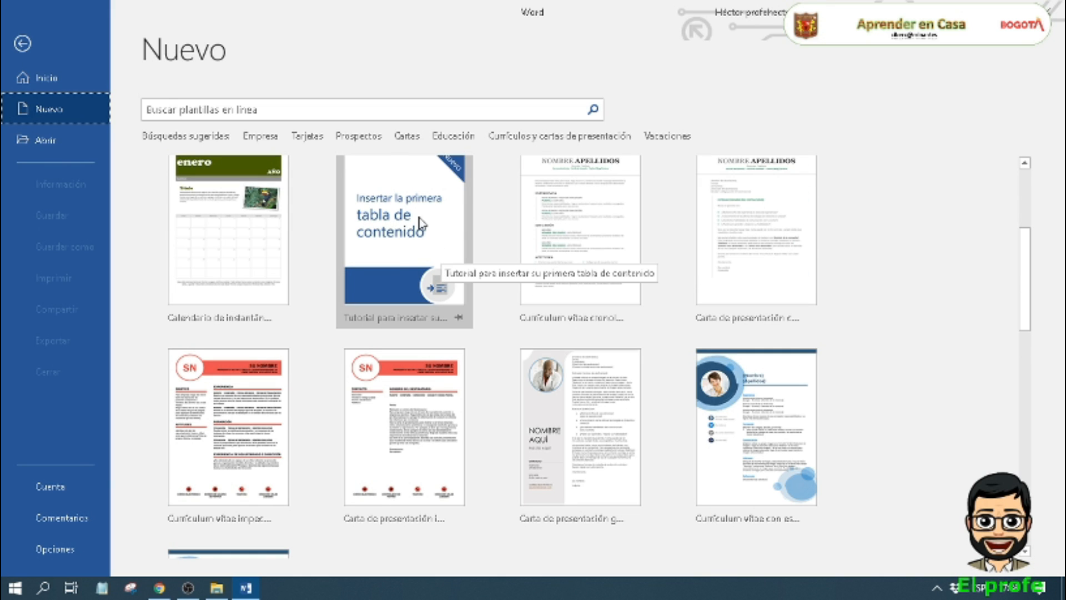
{"action": "scroll", "coordinate": [477, 276], "scroll_direction": "down", "scroll_amount": 2}
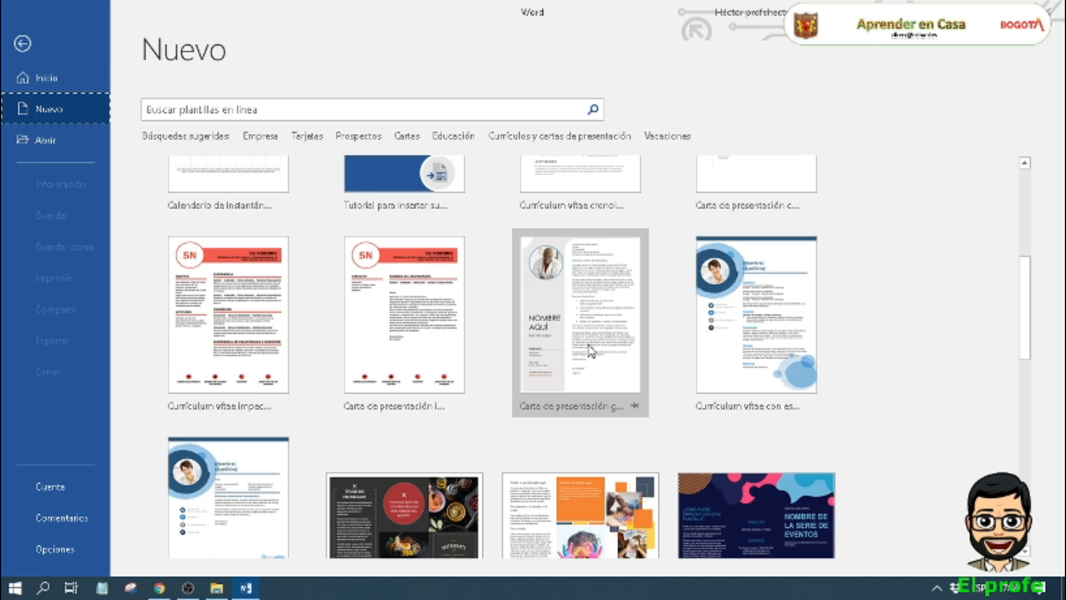
{"action": "scroll", "coordinate": [596, 344], "scroll_direction": "down", "scroll_amount": 1}
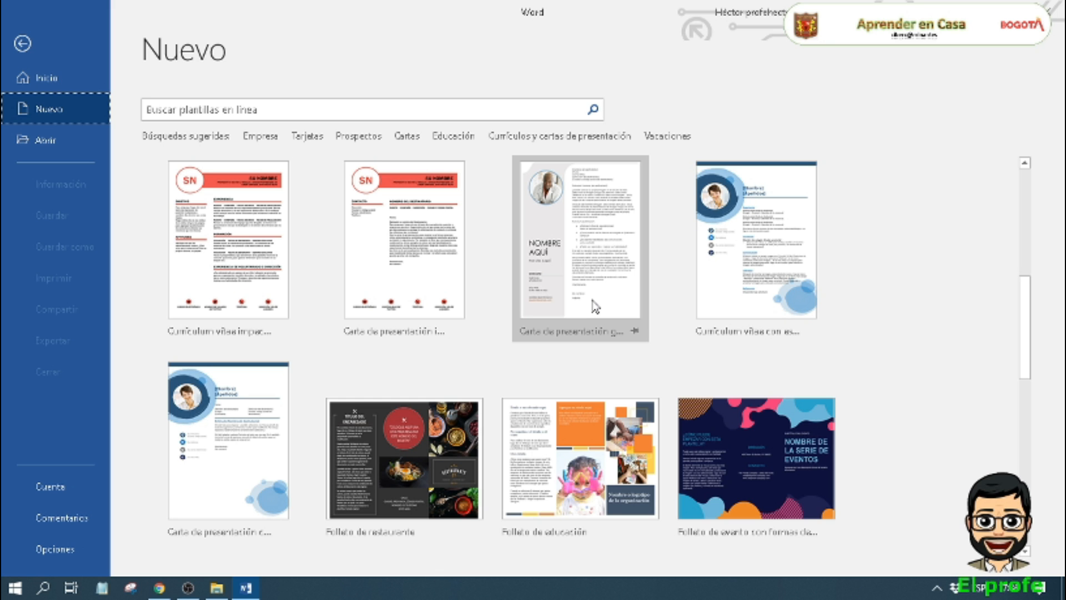
{"action": "scroll", "coordinate": [594, 306], "scroll_direction": "down", "scroll_amount": 3}
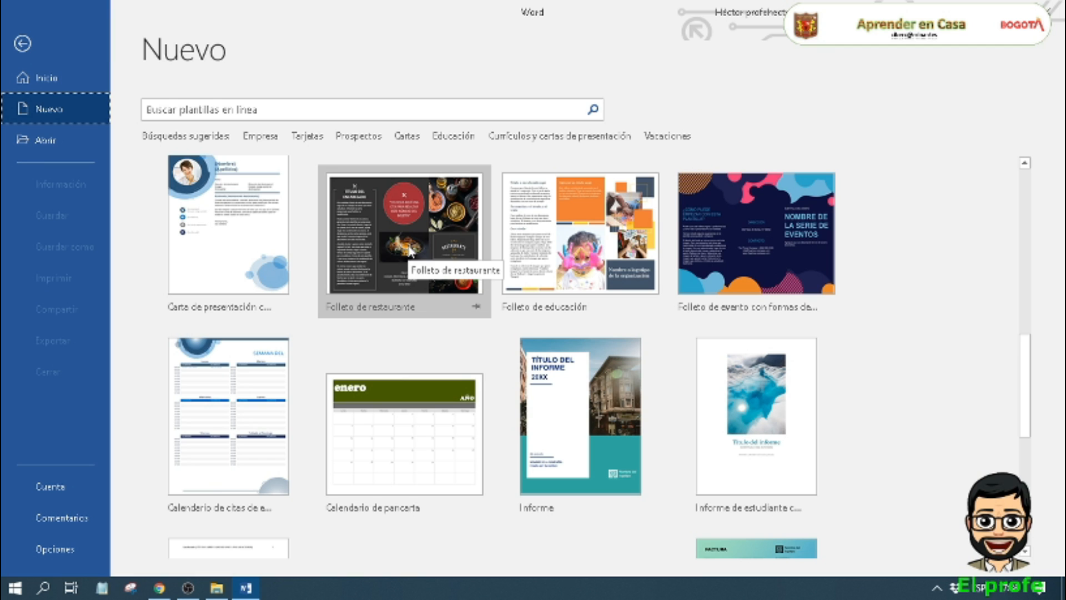
{"action": "scroll", "coordinate": [422, 277], "scroll_direction": "down", "scroll_amount": 2}
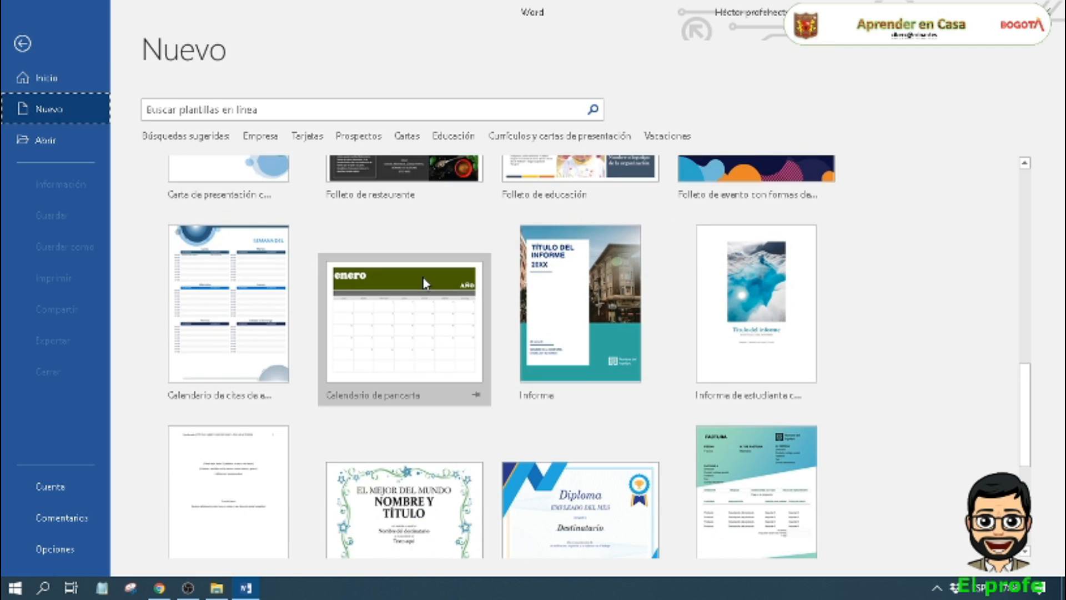
{"action": "scroll", "coordinate": [425, 284], "scroll_direction": "down", "scroll_amount": 1}
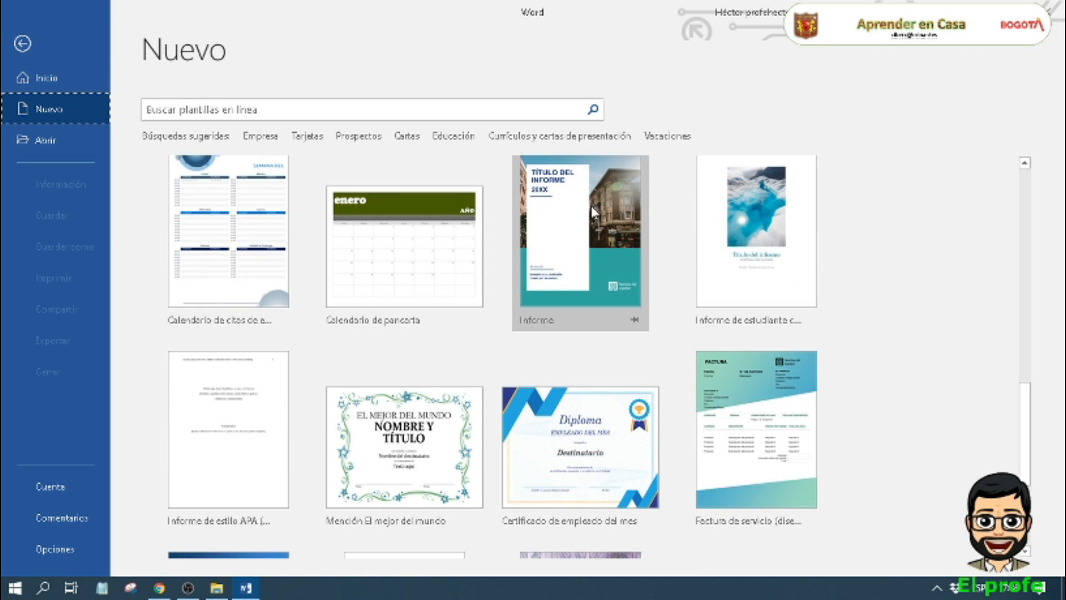
{"action": "scroll", "coordinate": [555, 222], "scroll_direction": "down", "scroll_amount": 1}
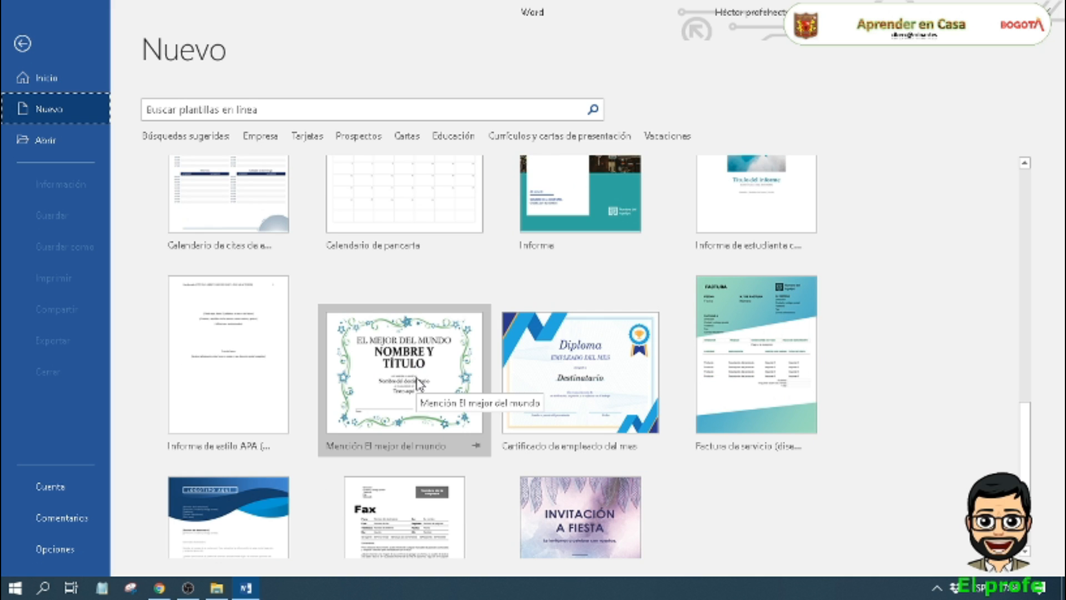
{"action": "scroll", "coordinate": [432, 350], "scroll_direction": "down", "scroll_amount": 1}
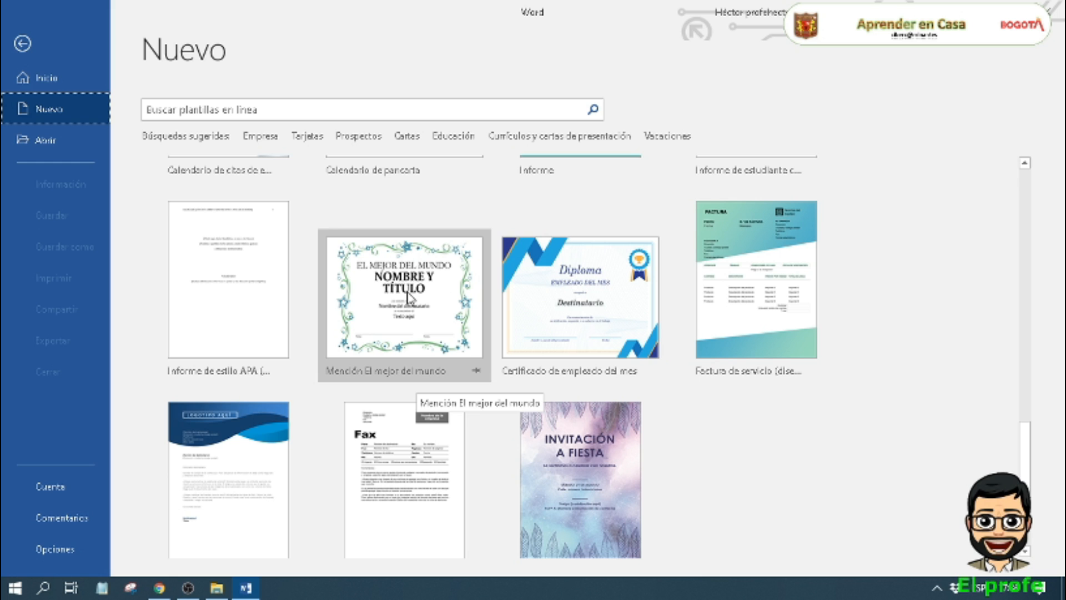
{"action": "scroll", "coordinate": [411, 300], "scroll_direction": "down", "scroll_amount": 1}
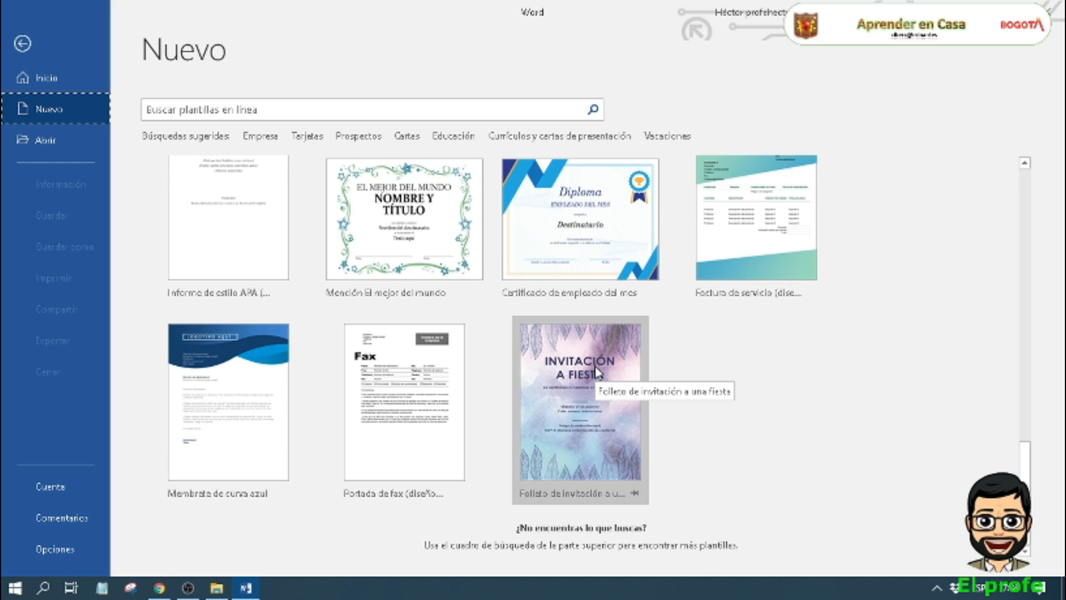
{"action": "scroll", "coordinate": [789, 391], "scroll_direction": "up", "scroll_amount": 2}
{"action": "scroll", "coordinate": [786, 396], "scroll_direction": "up", "scroll_amount": 2}
{"action": "scroll", "coordinate": [770, 395], "scroll_direction": "down", "scroll_amount": 4}
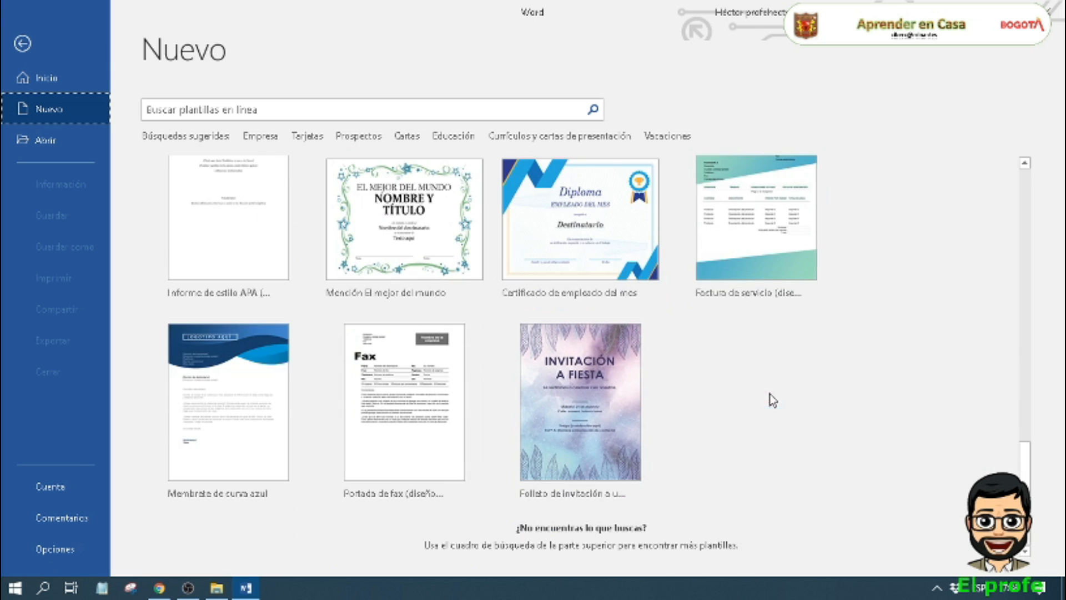
Step: Create a document from the "Folleto de invitación a una fiesta" template and look over its page
{"action": "left_click", "coordinate": [545, 378]}
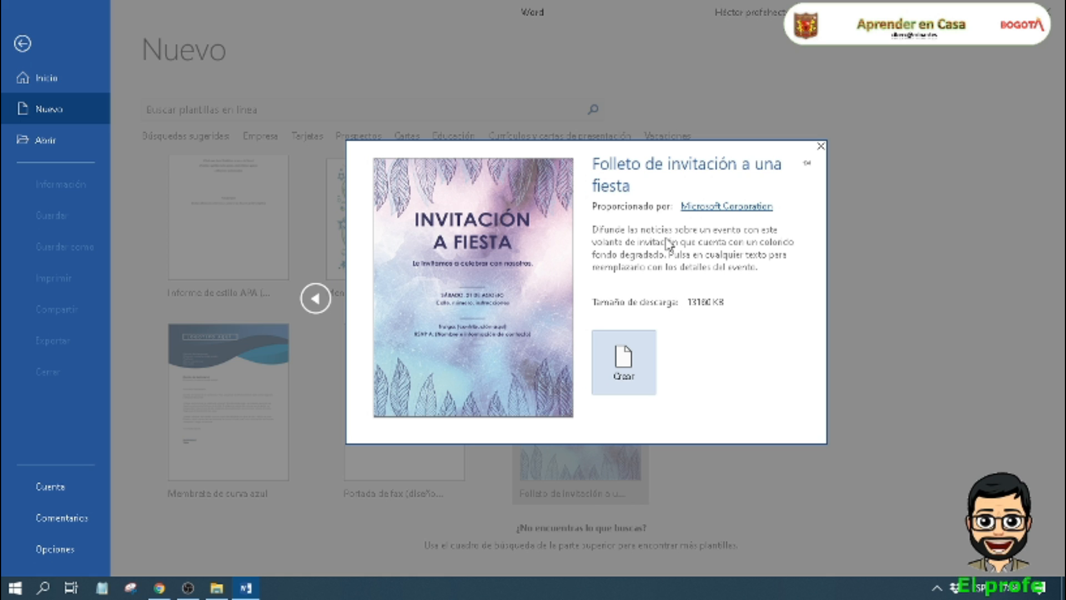
{"action": "left_click", "coordinate": [626, 356]}
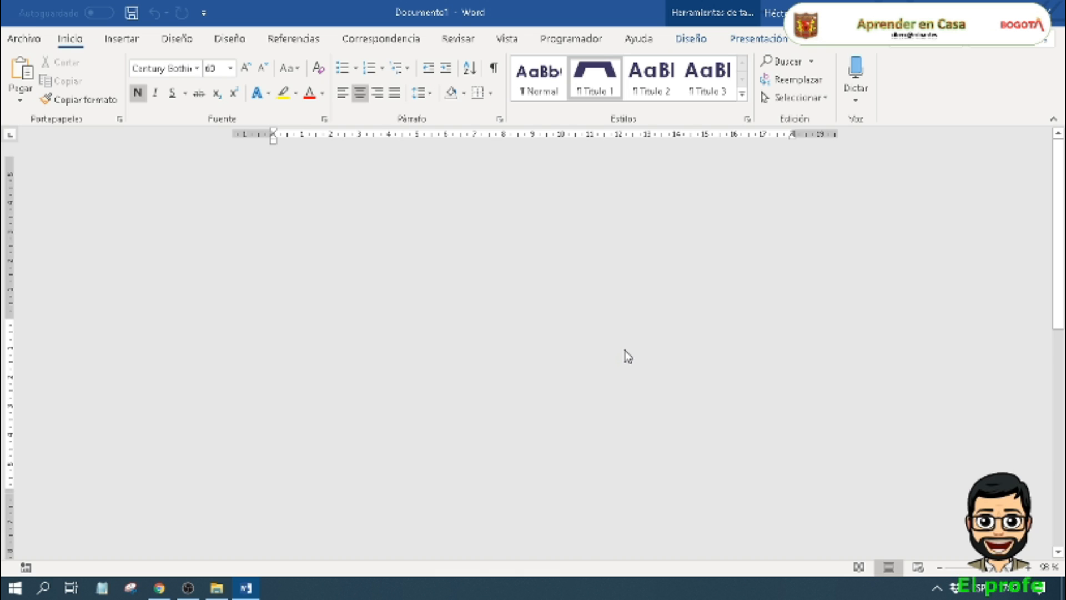
{"action": "scroll", "coordinate": [561, 451], "scroll_direction": "down", "scroll_amount": 3}
{"action": "scroll", "coordinate": [562, 448], "scroll_direction": "down", "scroll_amount": 2}
{"action": "scroll", "coordinate": [567, 405], "scroll_direction": "up", "scroll_amount": 4}
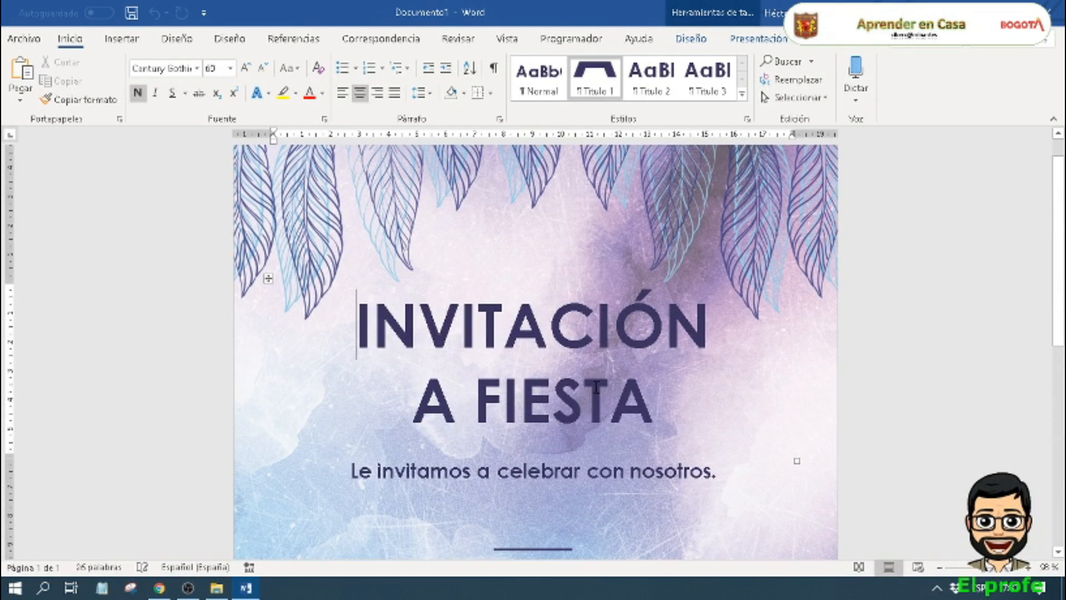
Step: Change the invitation's title to "GRAN FIESTA POST-PANDEMIA"
{"action": "left_click_drag", "start_coordinate": [457, 404], "coordinate": [383, 333]}
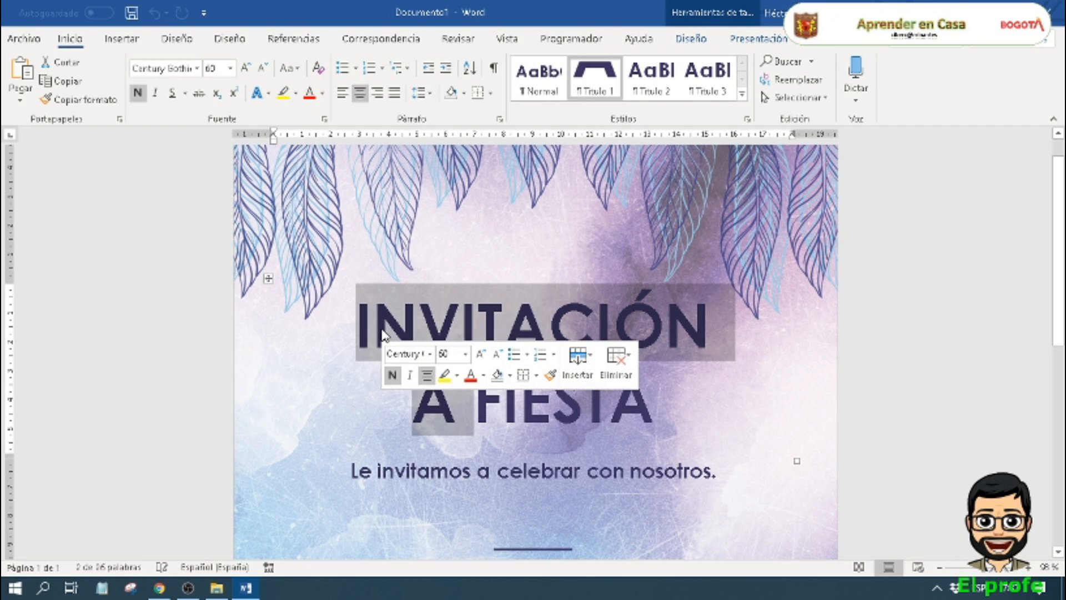
{"action": "type", "text": "GRAN"}
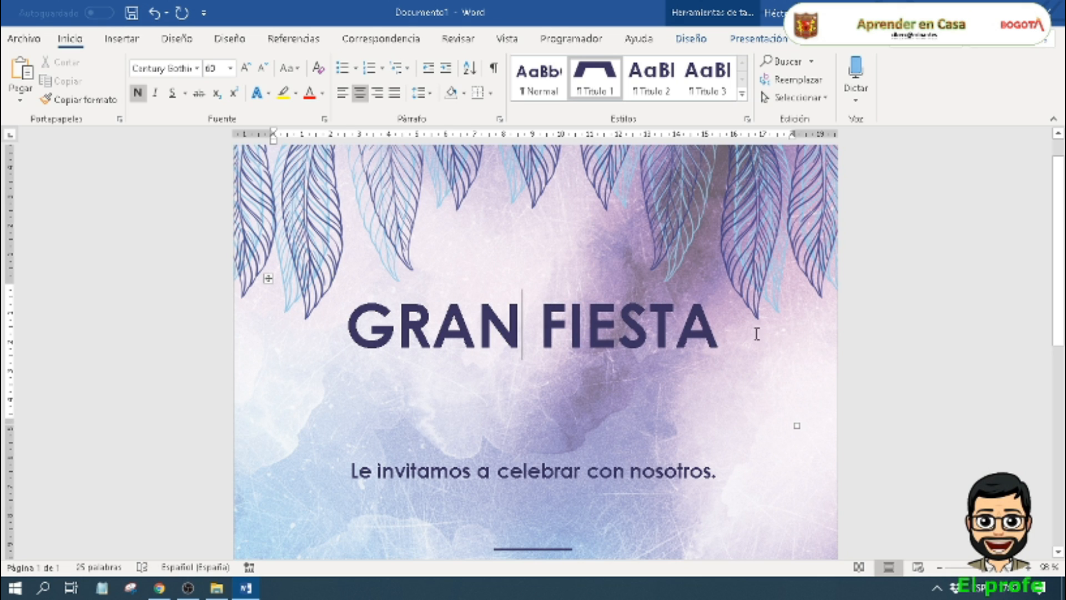
{"action": "left_click", "coordinate": [722, 332]}
{"action": "type", "text": "POS"}
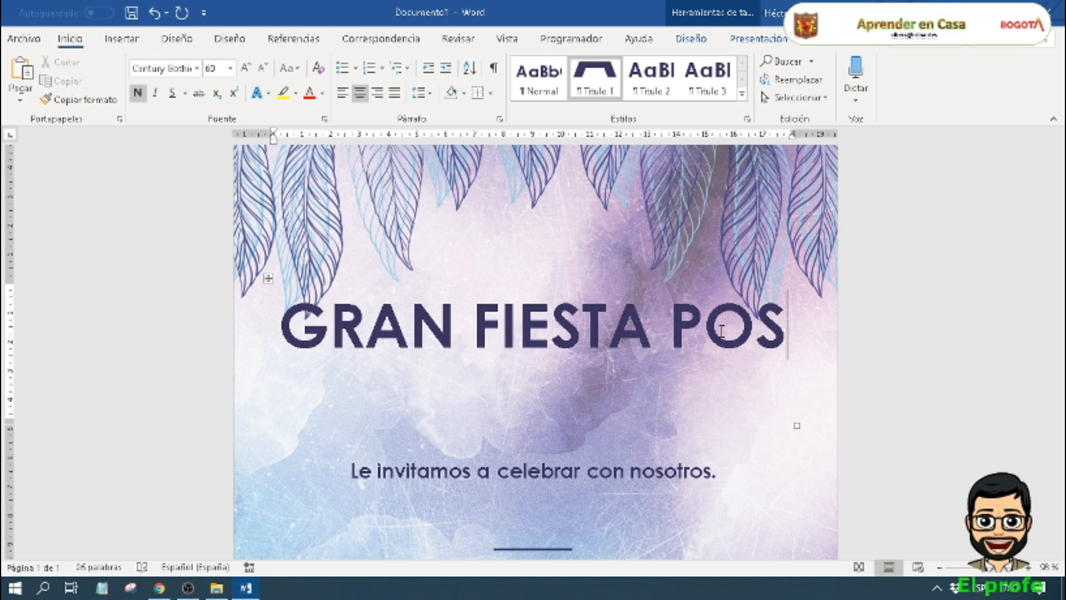
{"action": "type", "text": "-PANDEMIA"}
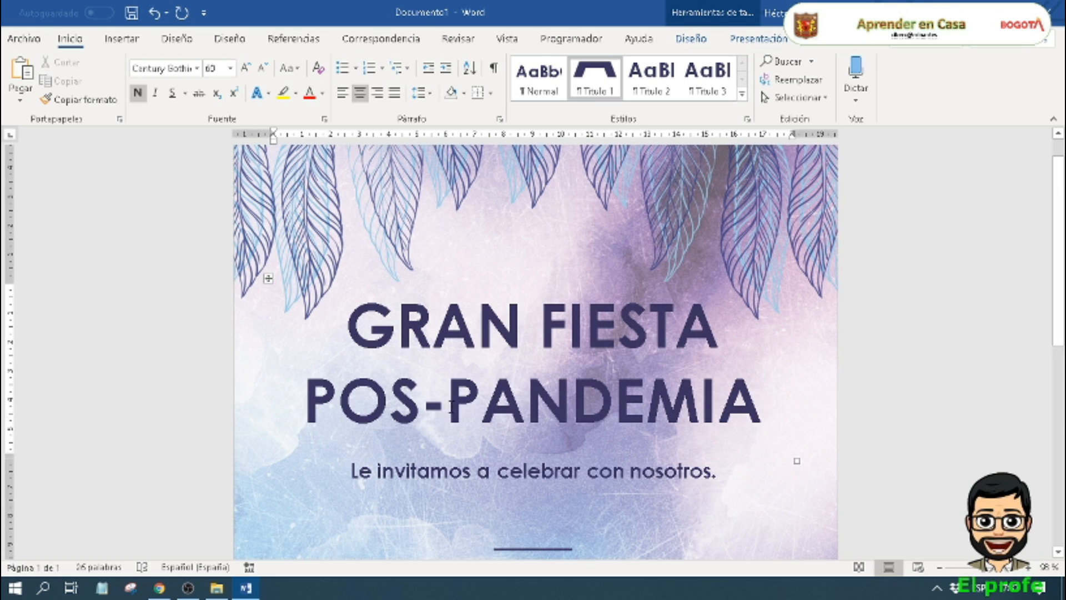
{"action": "left_click", "coordinate": [422, 396]}
{"action": "type", "text": "T"}
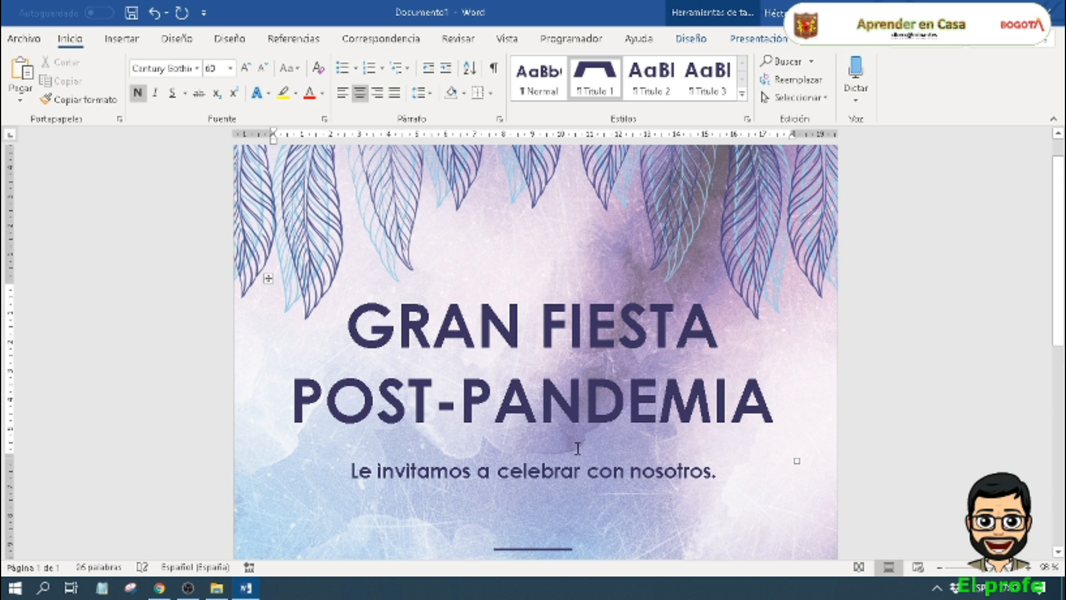
Step: Extend the invitation sentence after "nosotros" with "el regreso a una vida mas sincera, más amable y sobre todo más cercana"
{"action": "scroll", "coordinate": [547, 441], "scroll_direction": "down", "scroll_amount": 3}
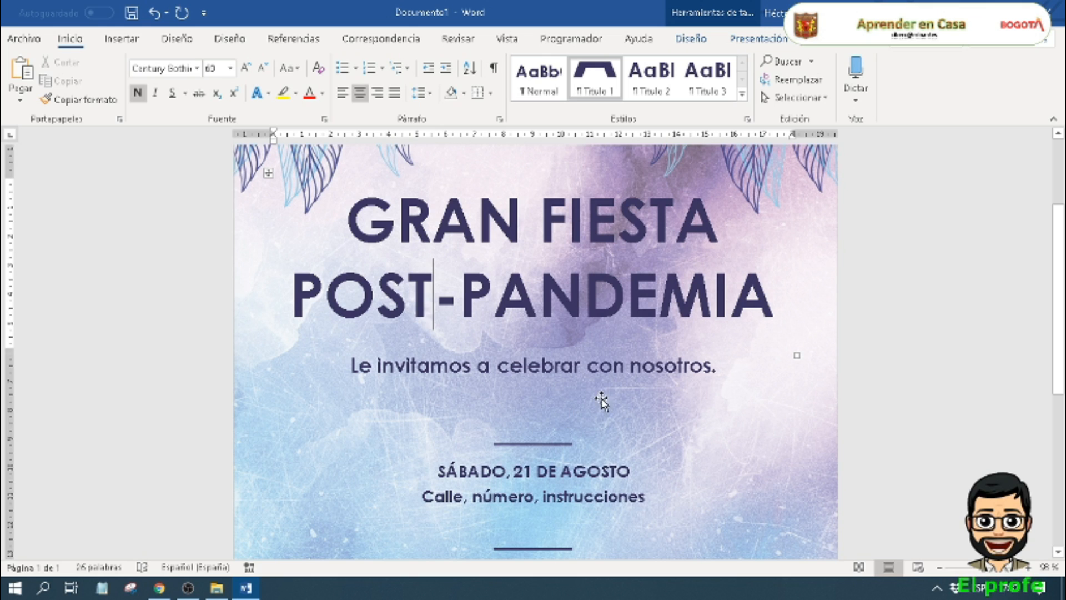
{"action": "left_click", "coordinate": [721, 365]}
{"action": "type", "text": "el regreso a "}
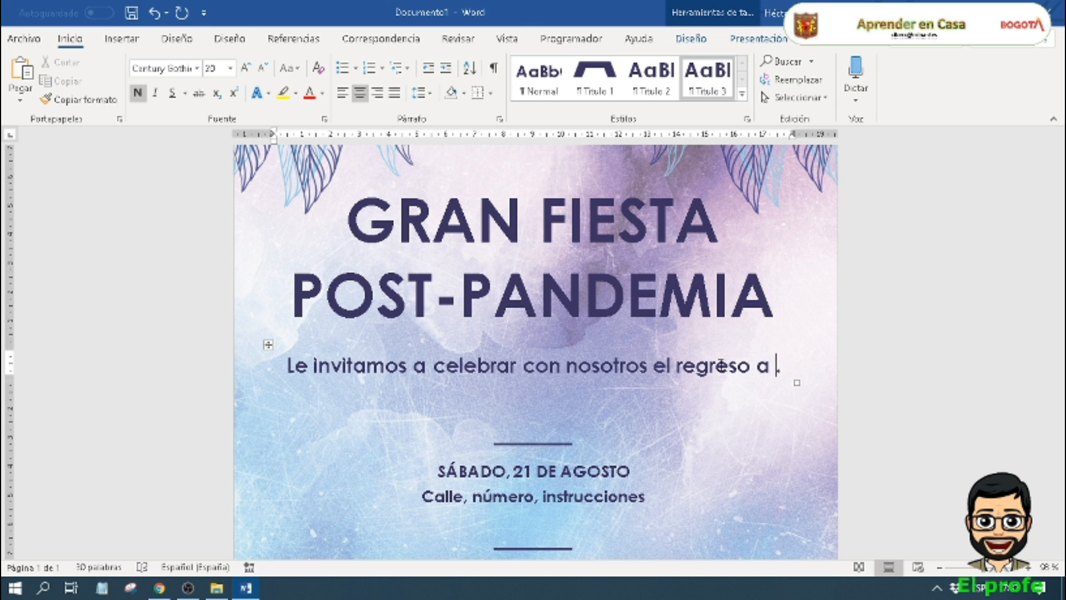
{"action": "type", "text": "una vida mas ci"}
{"action": "key", "text": "BackSpace"}
{"action": "key", "text": "BackSpace"}
{"action": "type", "text": "sincera"}
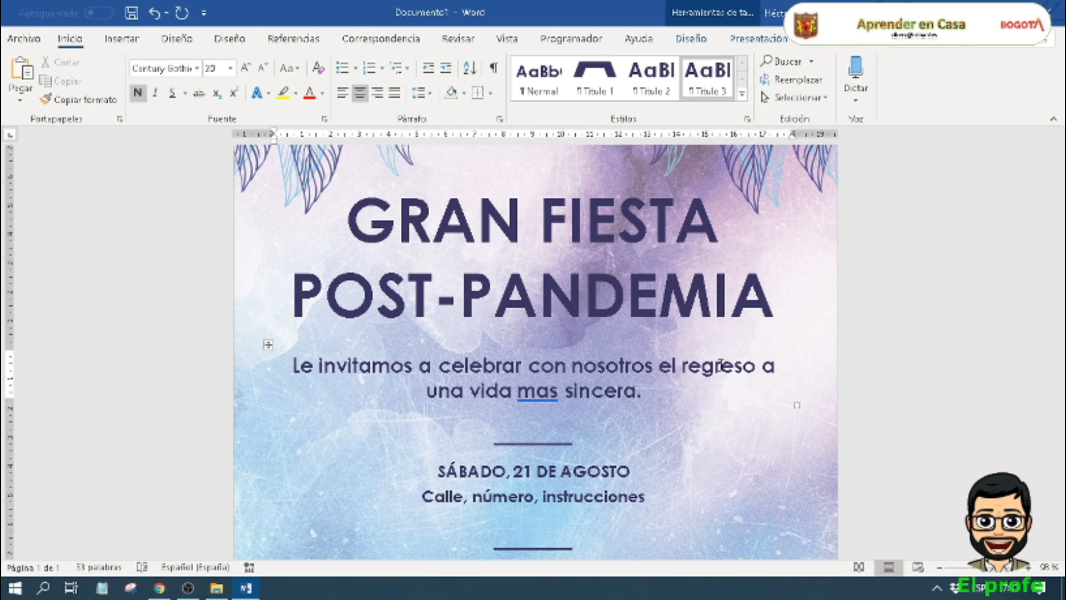
{"action": "type", "text": ", m"}
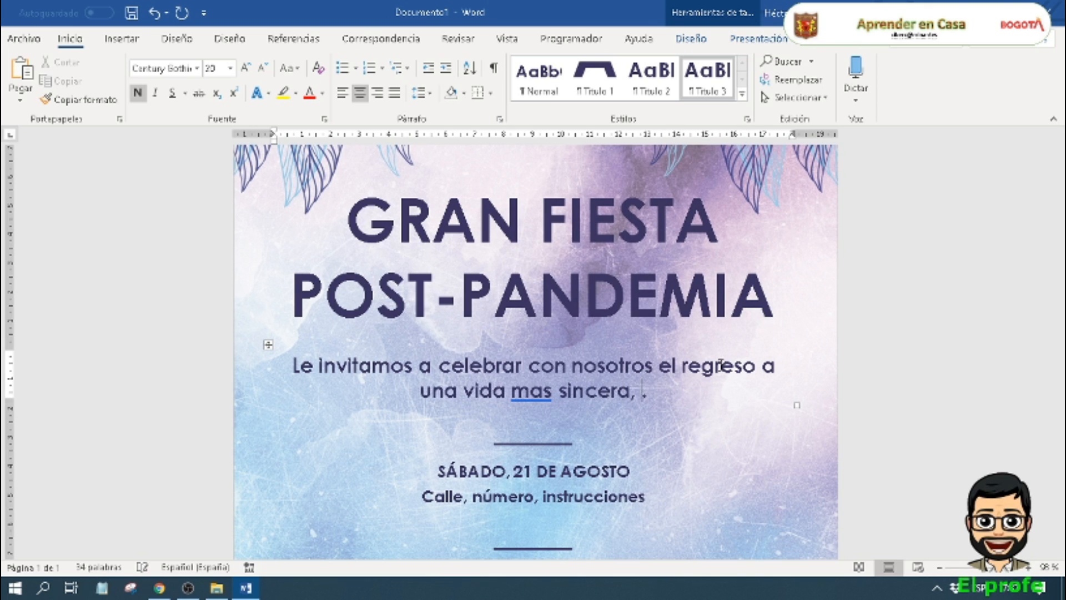
{"action": "type", "text": "ás amable"}
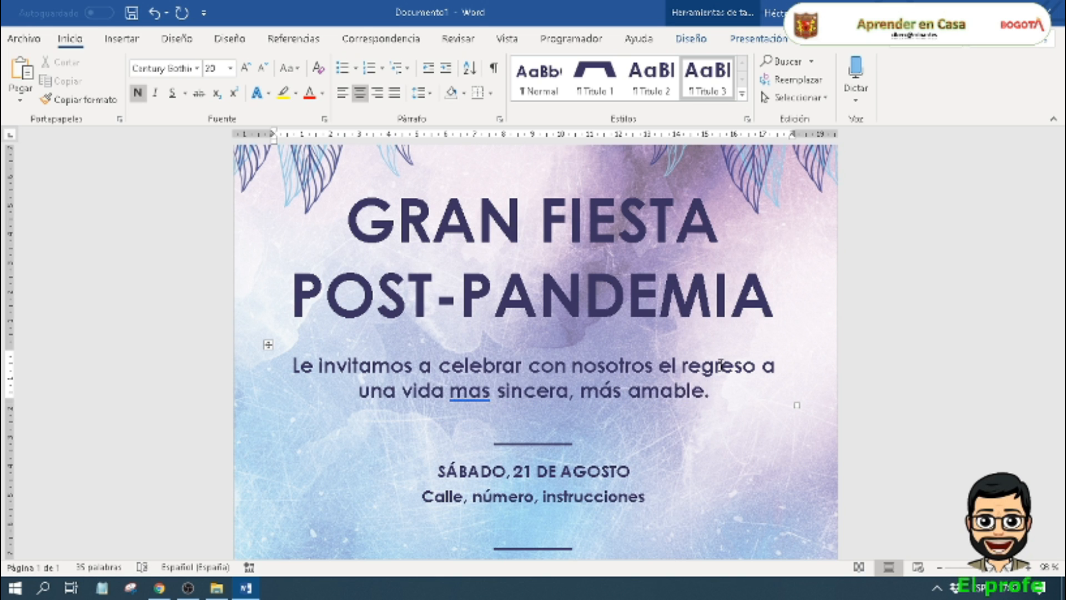
{"action": "type", "text": " y sobre t"}
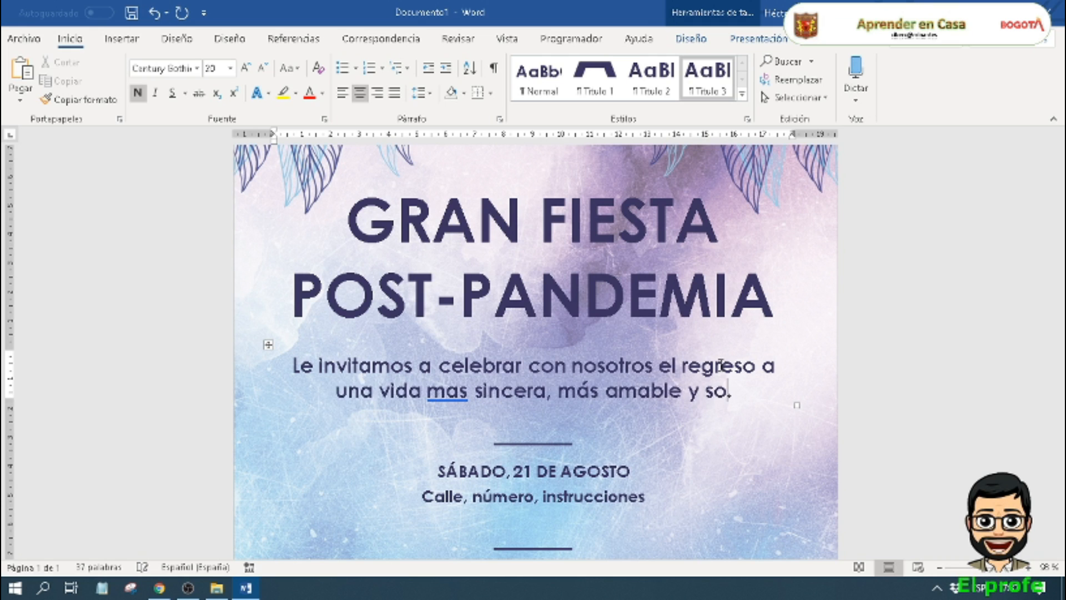
{"action": "type", "text": "odo más "}
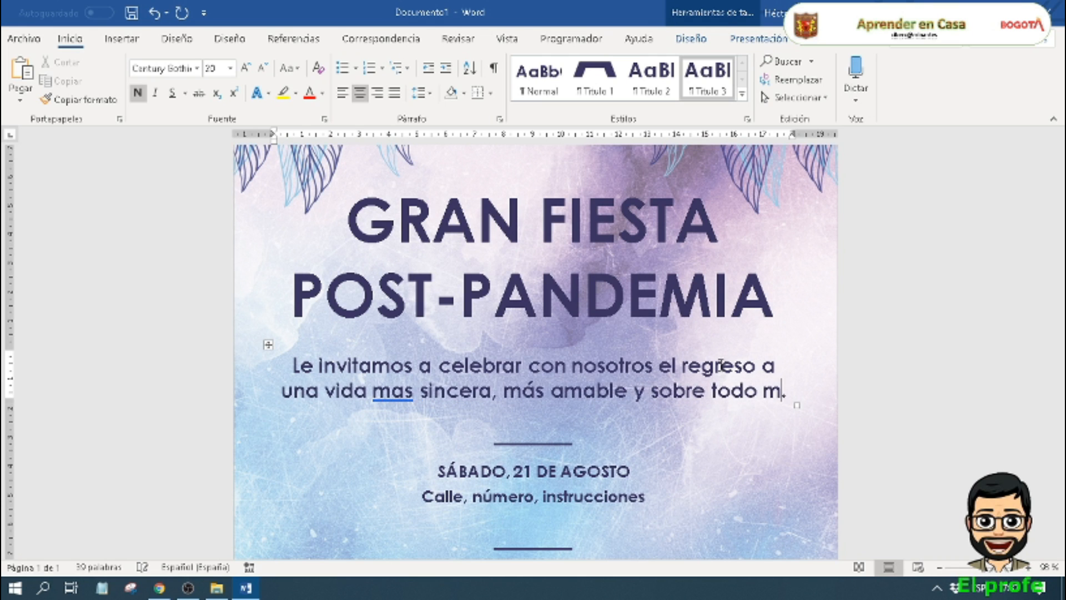
{"action": "type", "text": "cercana."}
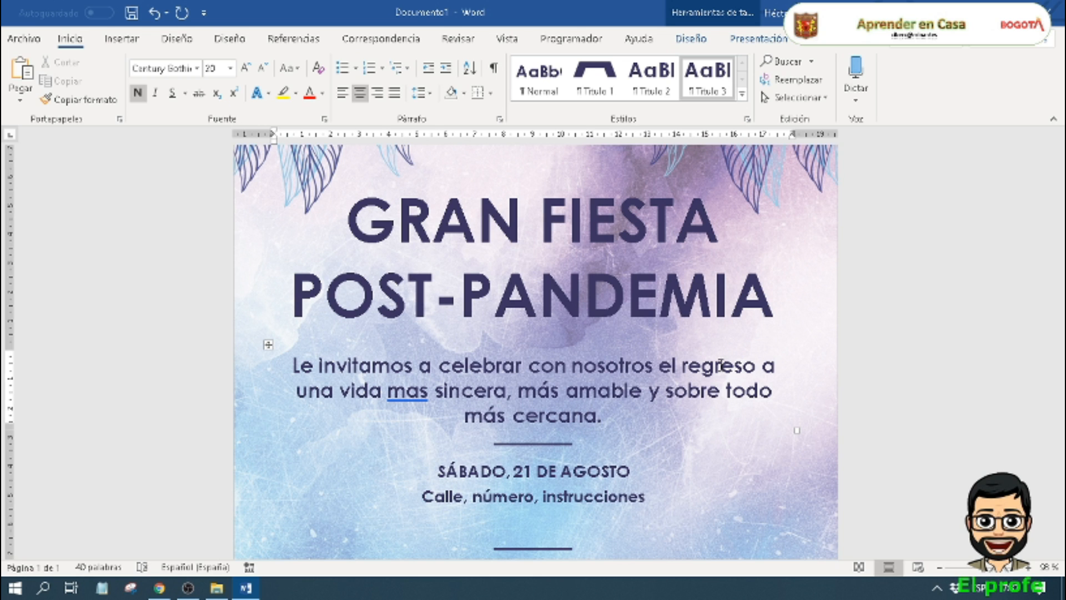
Step: Set the event date to "28 DE AGOSTO" and replace the address line with "Instalaciones de la empresa"
{"action": "scroll", "coordinate": [626, 438], "scroll_direction": "down", "scroll_amount": 3}
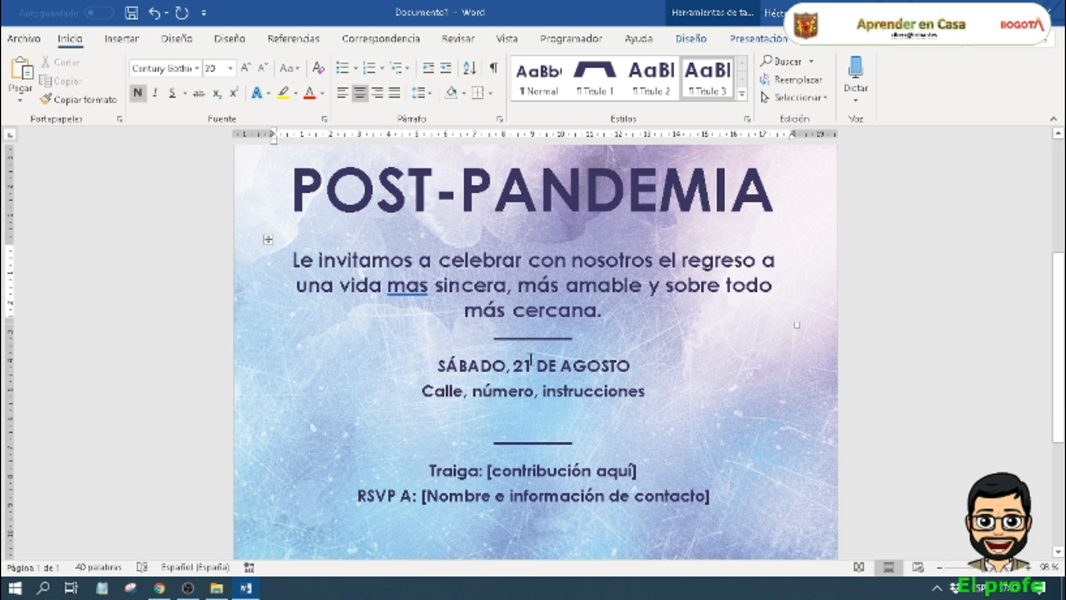
{"action": "left_click", "coordinate": [532, 362]}
{"action": "key", "text": "BackSpace"}
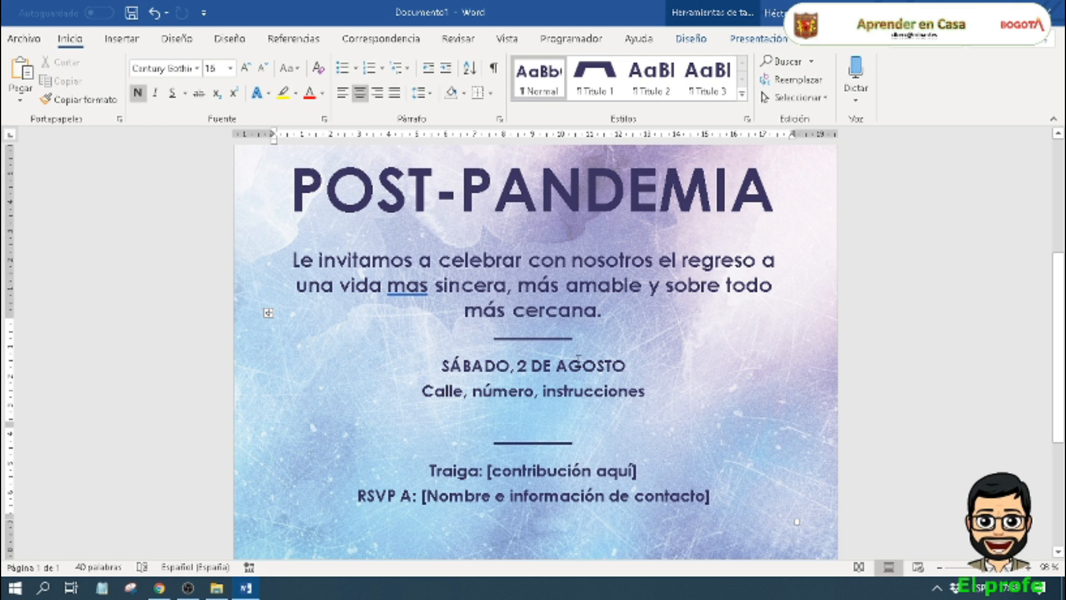
{"action": "type", "text": "8"}
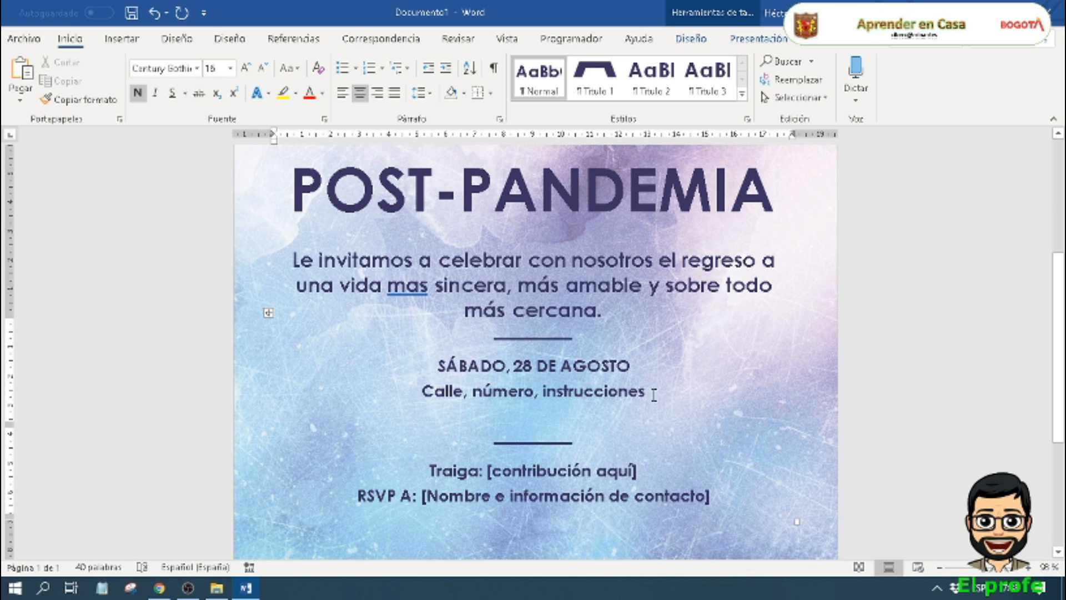
{"action": "left_click_drag", "start_coordinate": [644, 391], "coordinate": [419, 391]}
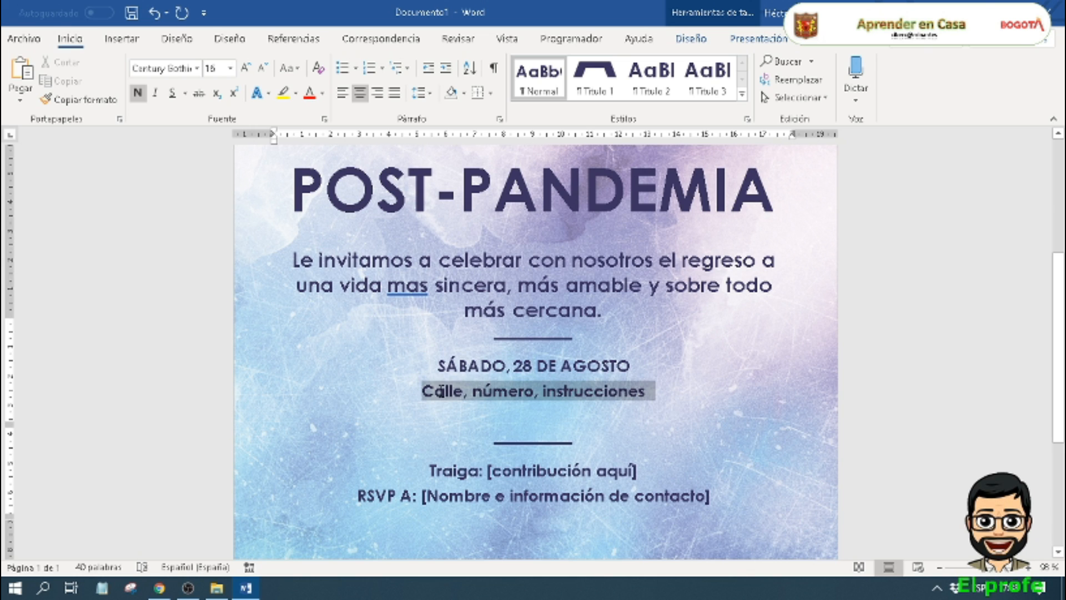
{"action": "type", "text": "I"}
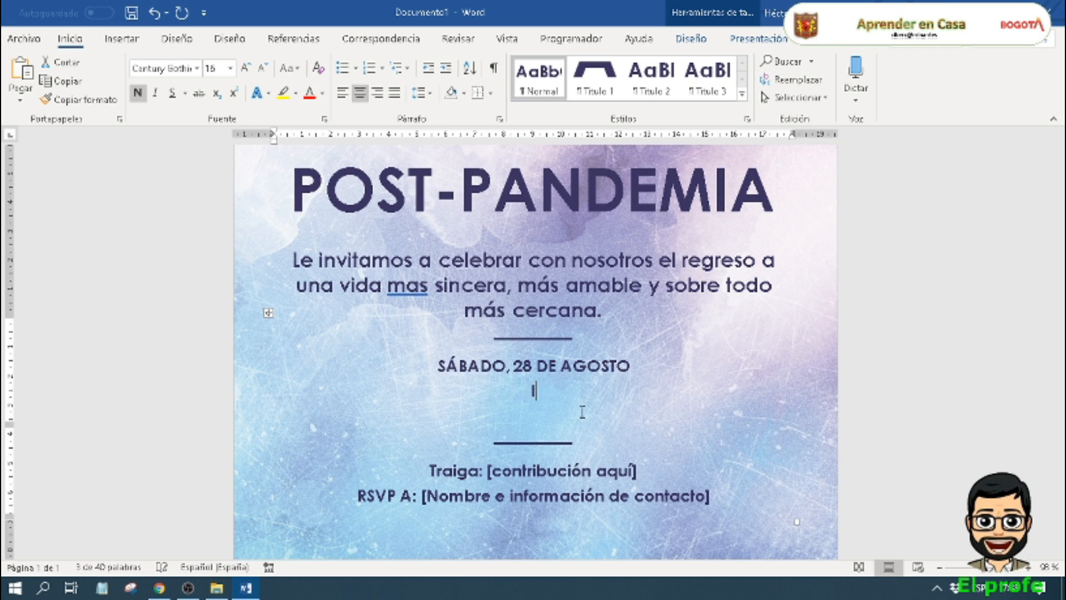
{"action": "type", "text": "nstalaciones de"}
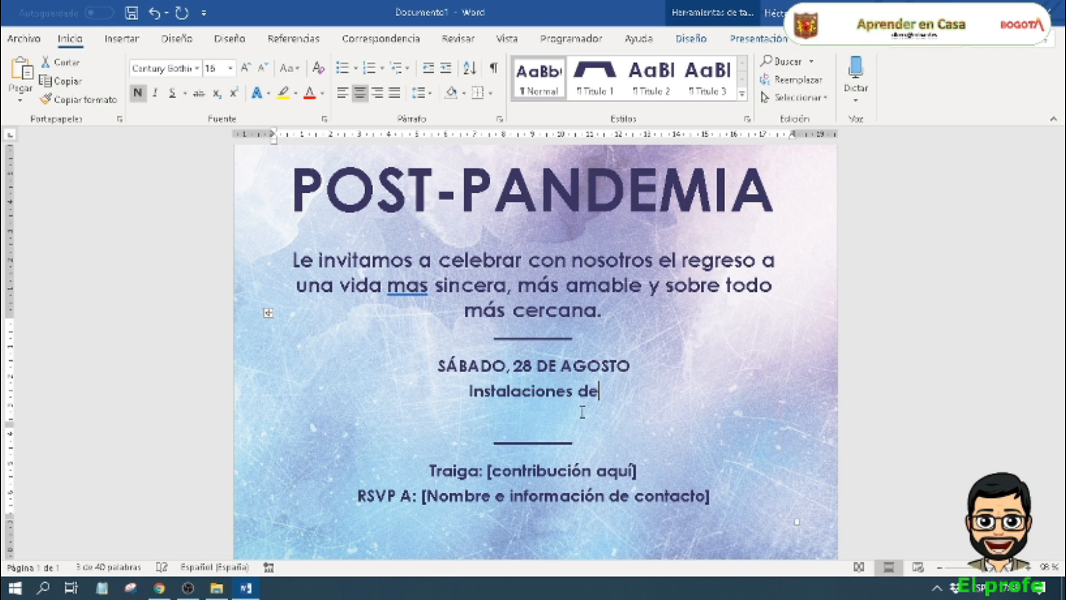
{"action": "type", "text": " la empresa"}
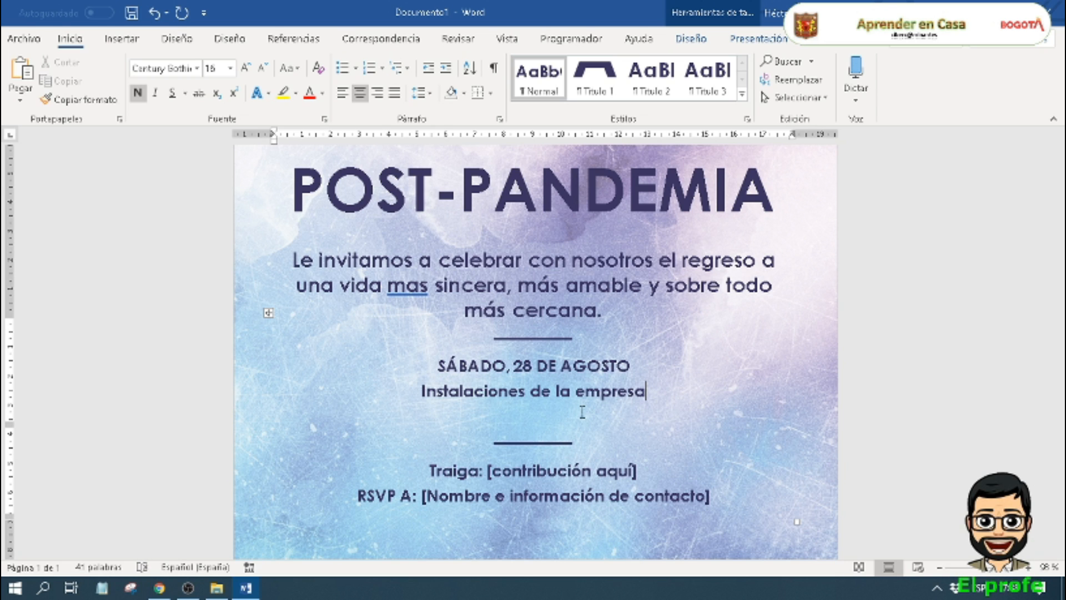
Step: Replace the contribution placeholder after "Traiga:" with "Ánimo, comida y buen ambiente", correcting any typing mistakes
{"action": "scroll", "coordinate": [582, 412], "scroll_direction": "down", "scroll_amount": 2}
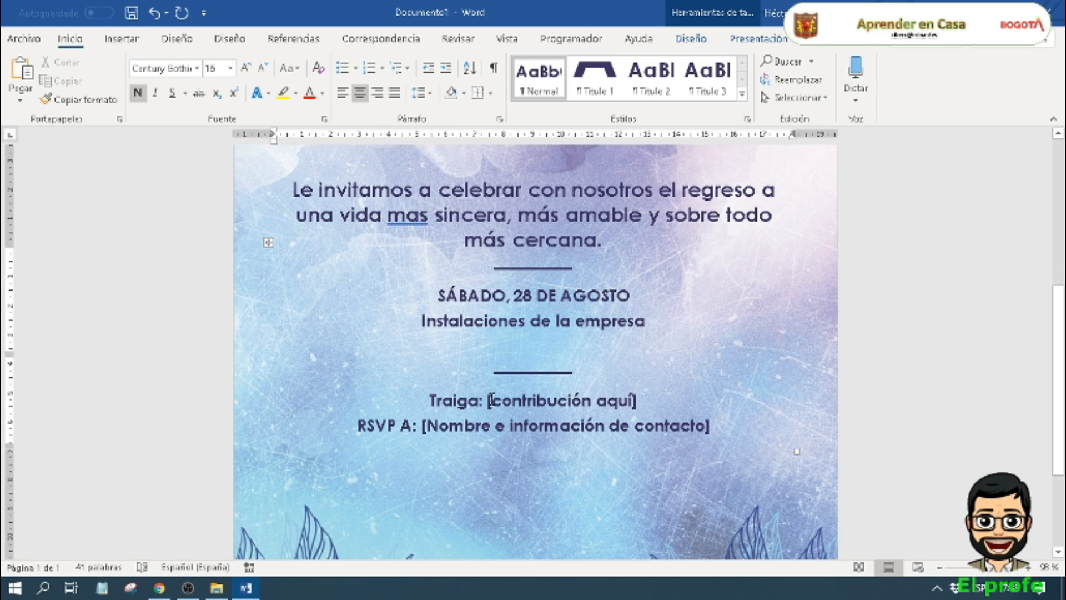
{"action": "left_click", "coordinate": [487, 401]}
{"action": "key", "text": "Delete"}
{"action": "key", "text": "Delete"}
{"action": "key", "text": "Delete"}
{"action": "key", "text": "Delete"}
{"action": "key", "text": "Delete"}
{"action": "key", "text": "Delete"}
{"action": "key", "text": "Delete"}
{"action": "key", "text": "Delete"}
{"action": "key", "text": "Delete"}
{"action": "key", "text": "Delete"}
{"action": "key", "text": "Delete"}
{"action": "key", "text": "Delete"}
{"action": "key", "text": "Delete"}
{"action": "key", "text": "Delete"}
{"action": "key", "text": "Delete"}
{"action": "key", "text": "Delete"}
{"action": "key", "text": "Delete"}
{"action": "key", "text": "Delete"}
{"action": "key", "text": "Delete"}
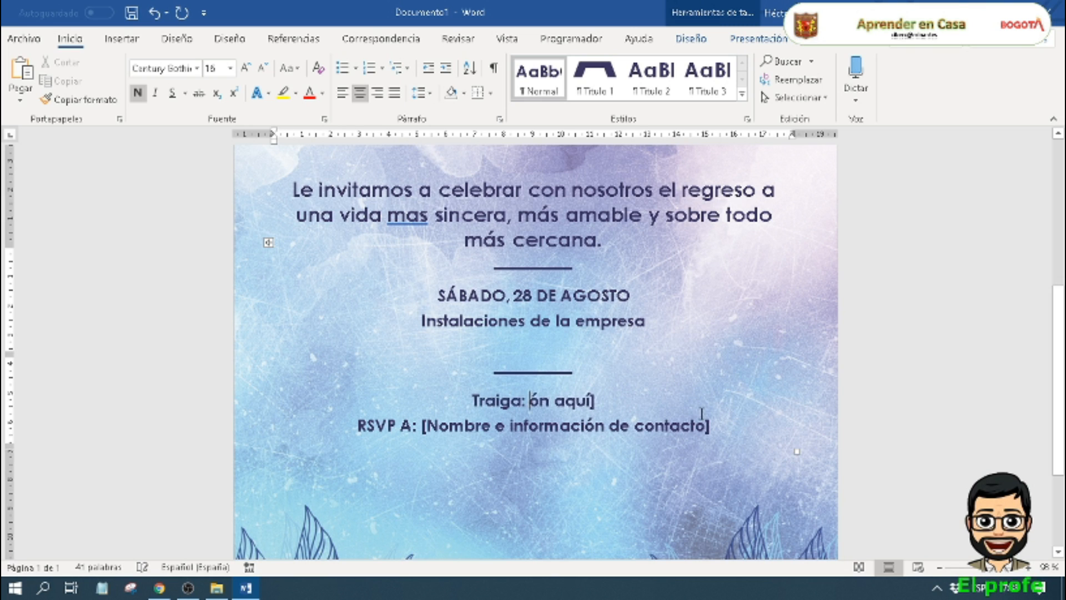
{"action": "key", "text": "Delete"}
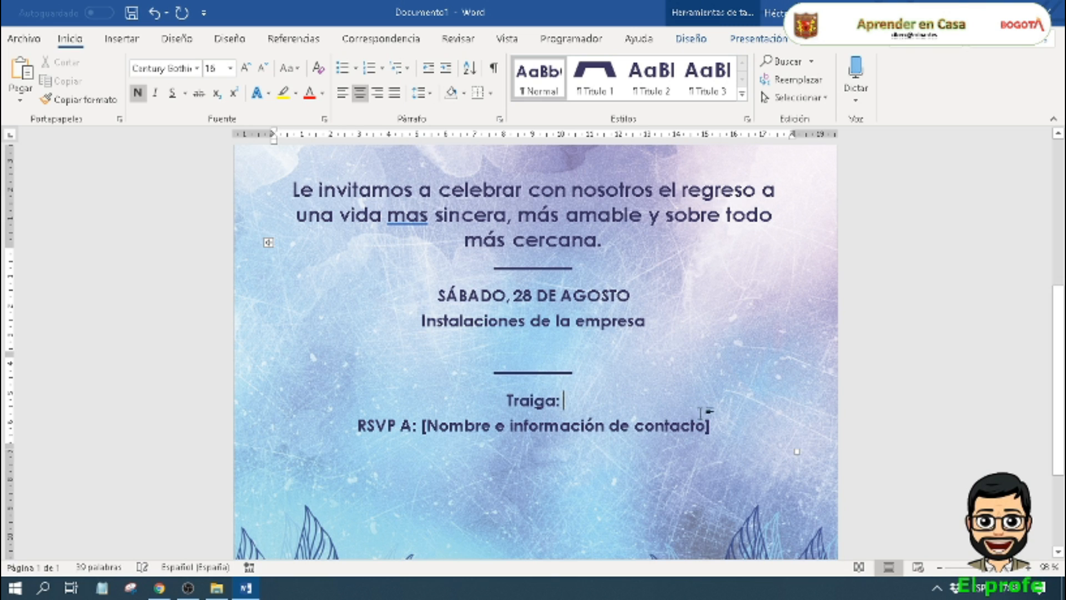
{"action": "type", "text": "Áni"}
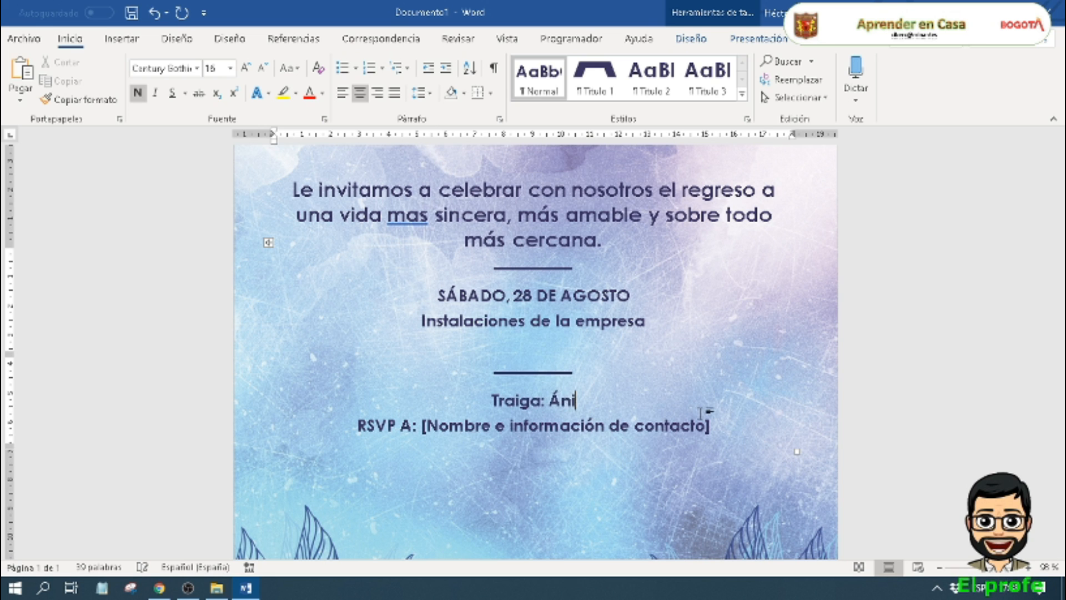
{"action": "type", "text": "mo, "}
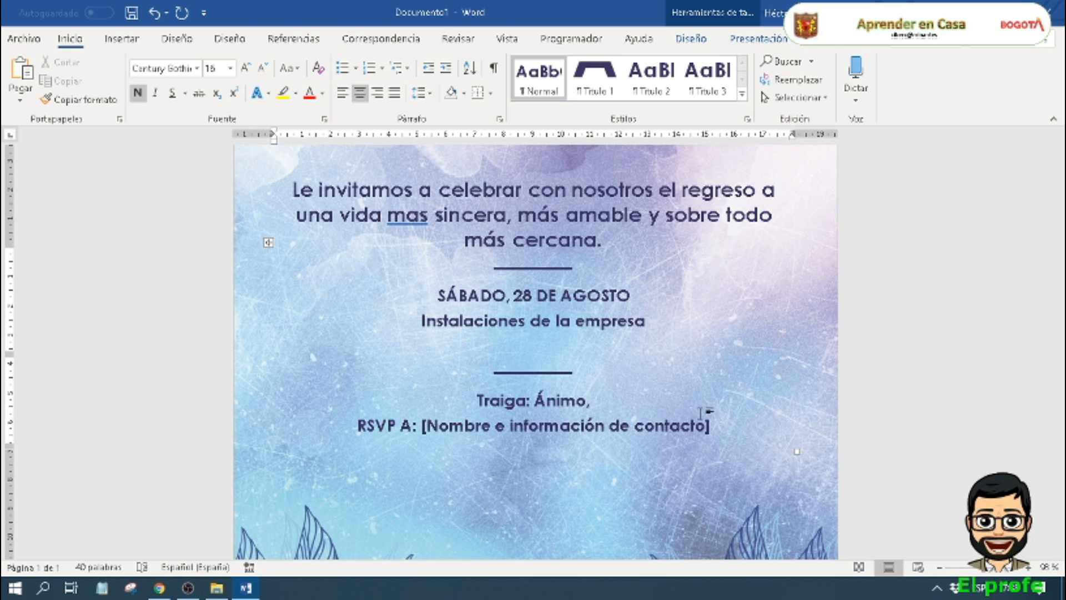
{"action": "type", "text": "coimida y buen ambiete"}
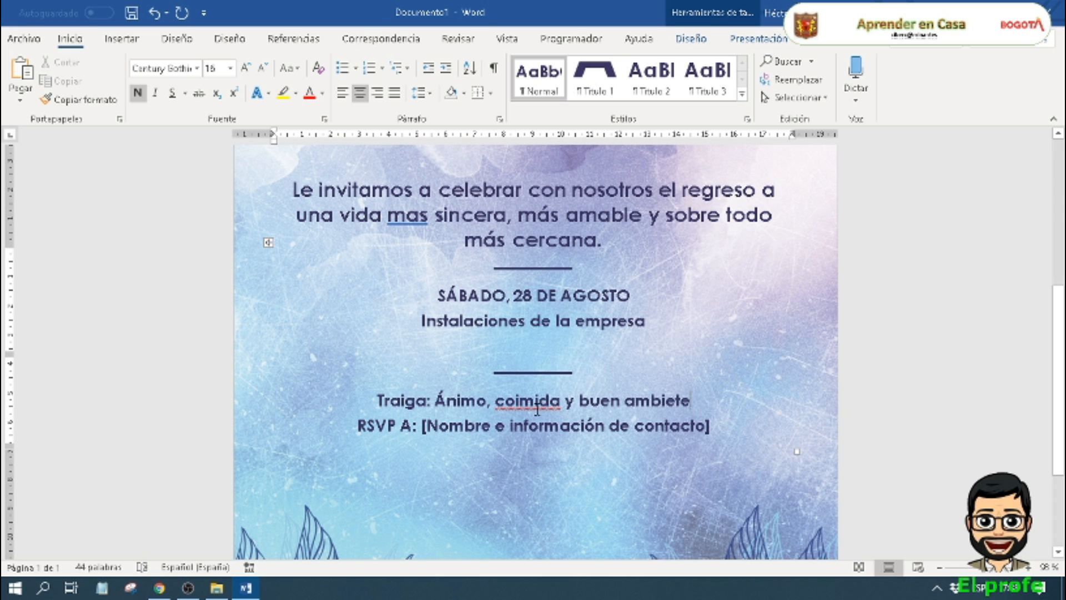
{"action": "left_click", "coordinate": [521, 400]}
{"action": "key", "text": "BackSpace"}
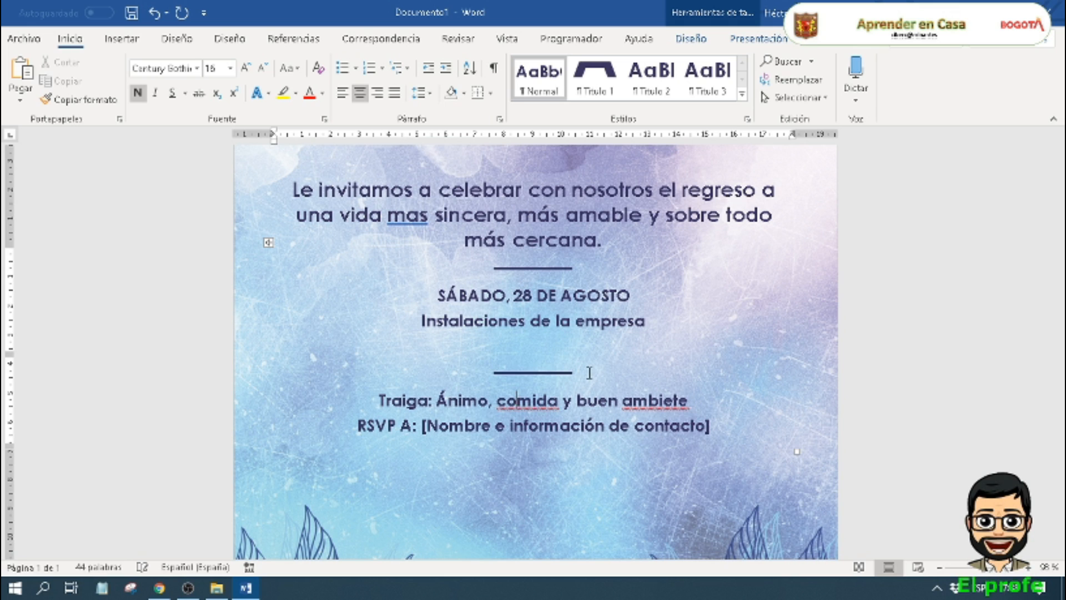
{"action": "left_click", "coordinate": [669, 401]}
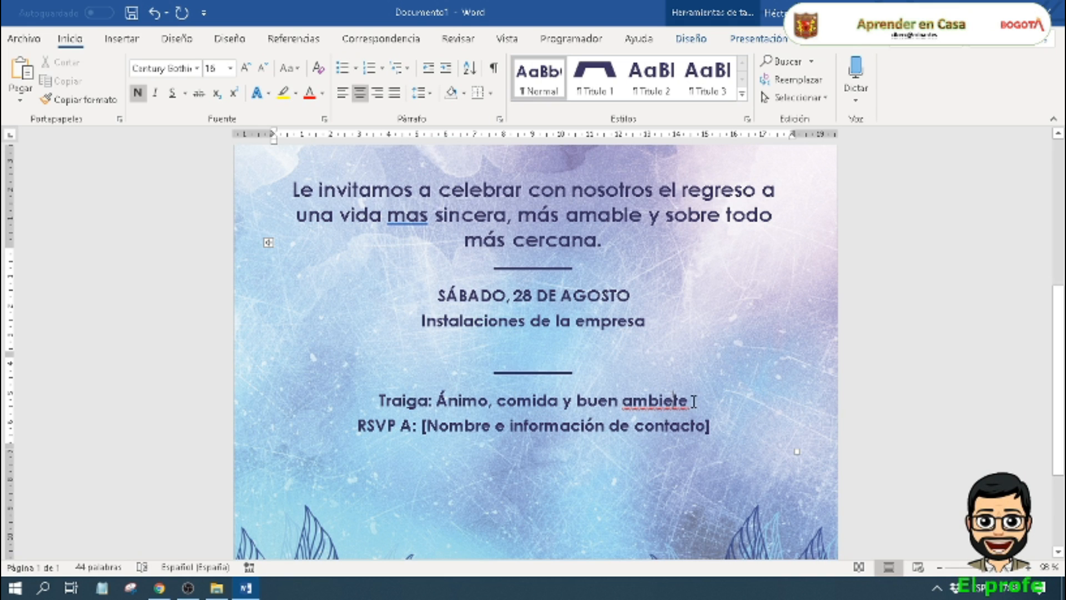
{"action": "type", "text": "n"}
Step: Replace the contact placeholder after "RSVP A:", including its square brackets, with "Gerente"
{"action": "scroll", "coordinate": [546, 414], "scroll_direction": "down", "scroll_amount": 3}
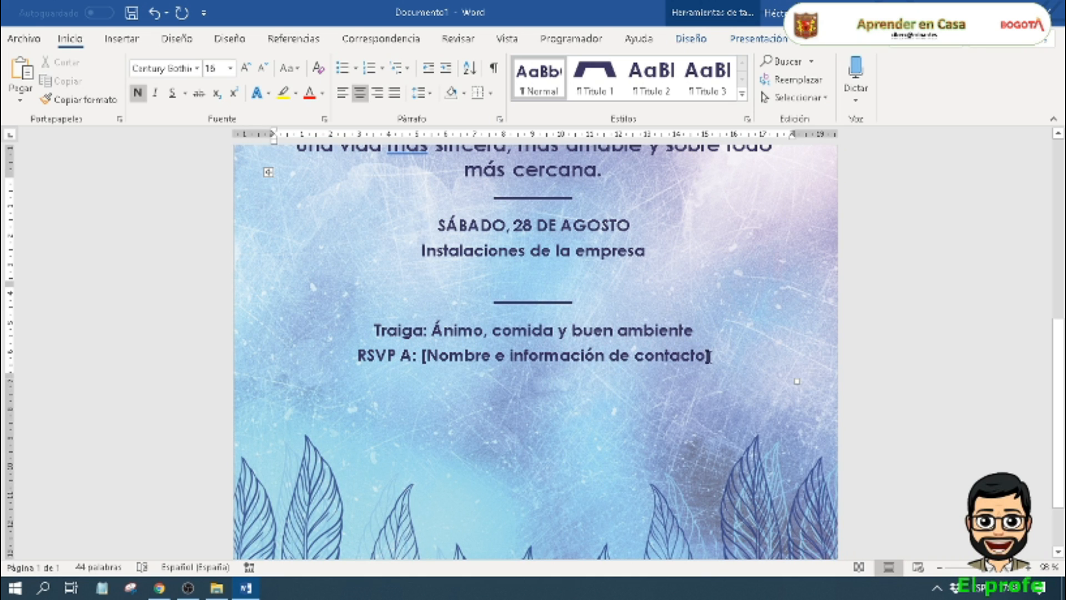
{"action": "left_click_drag", "start_coordinate": [700, 356], "coordinate": [469, 365]}
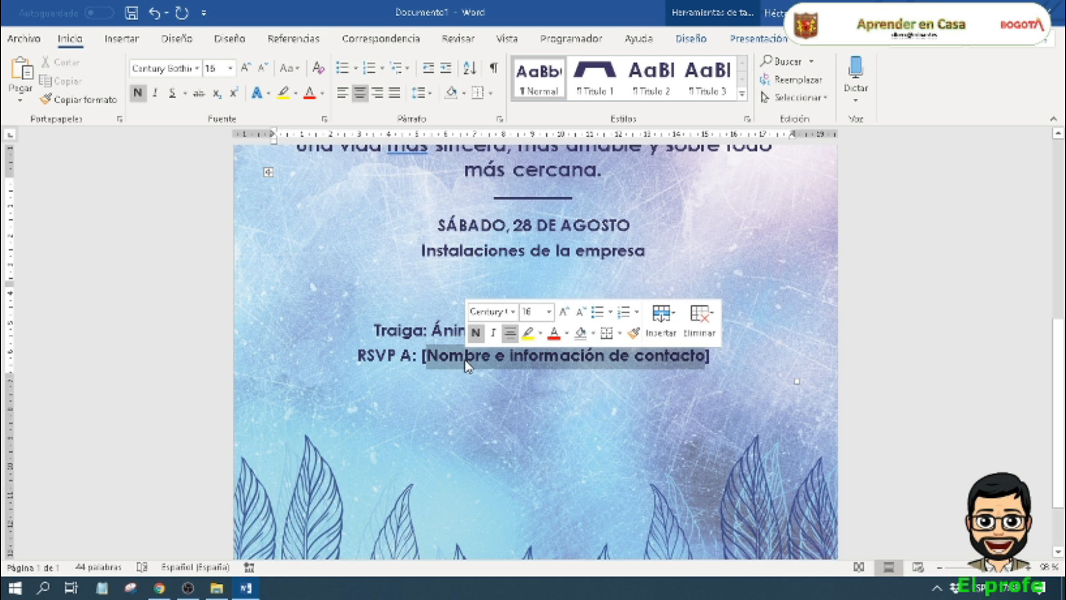
{"action": "type", "text": "Gernet"}
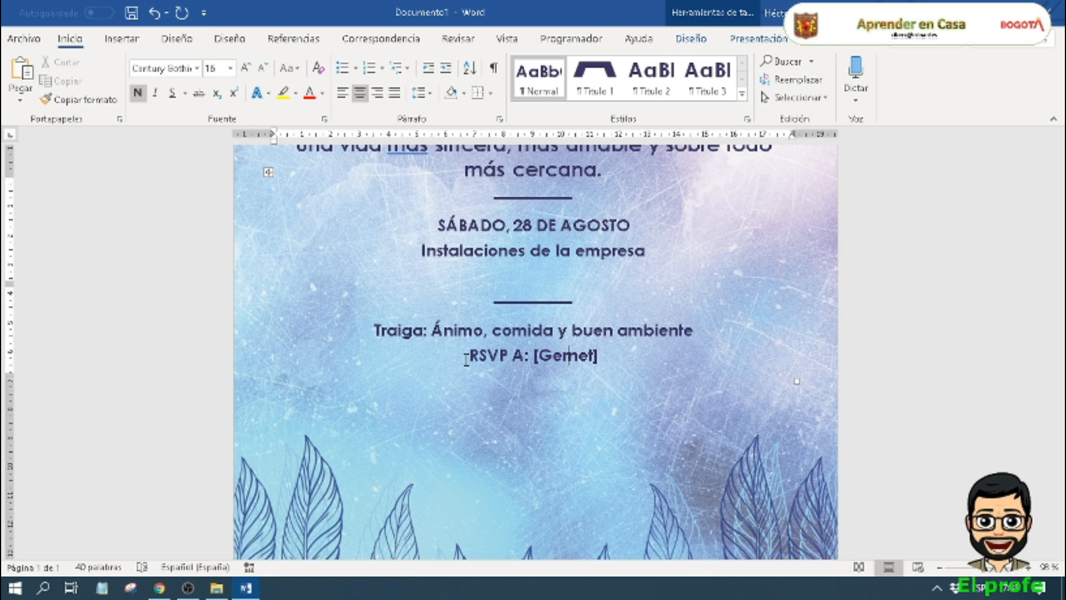
{"action": "type", "text": "e"}
{"action": "key", "text": "BackSpace"}
{"action": "key", "text": "Right"}
{"action": "type", "text": "e"}
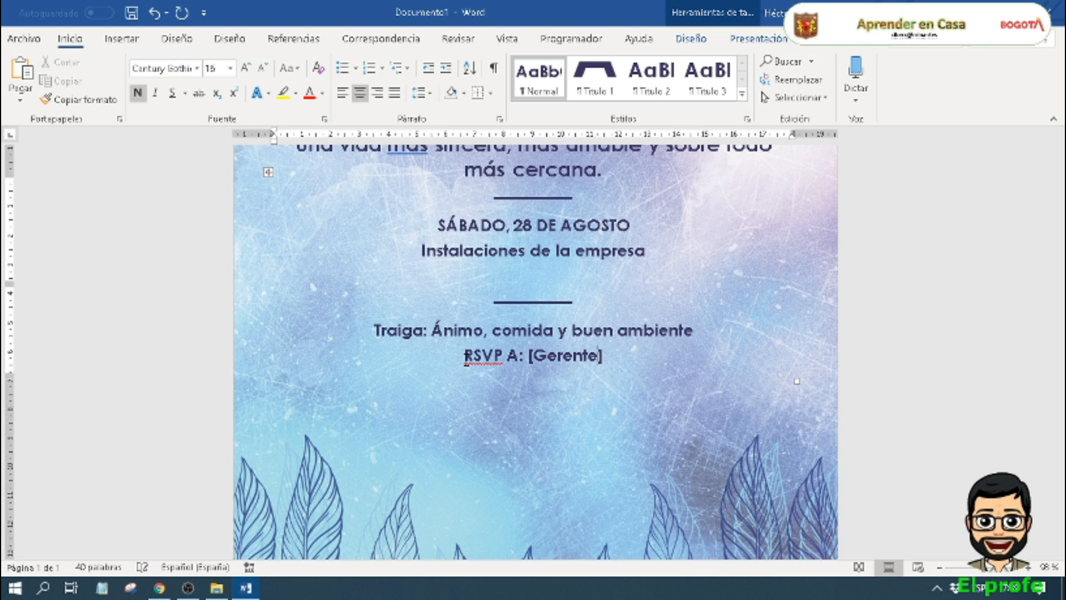
{"action": "key", "text": "BackSpace"}
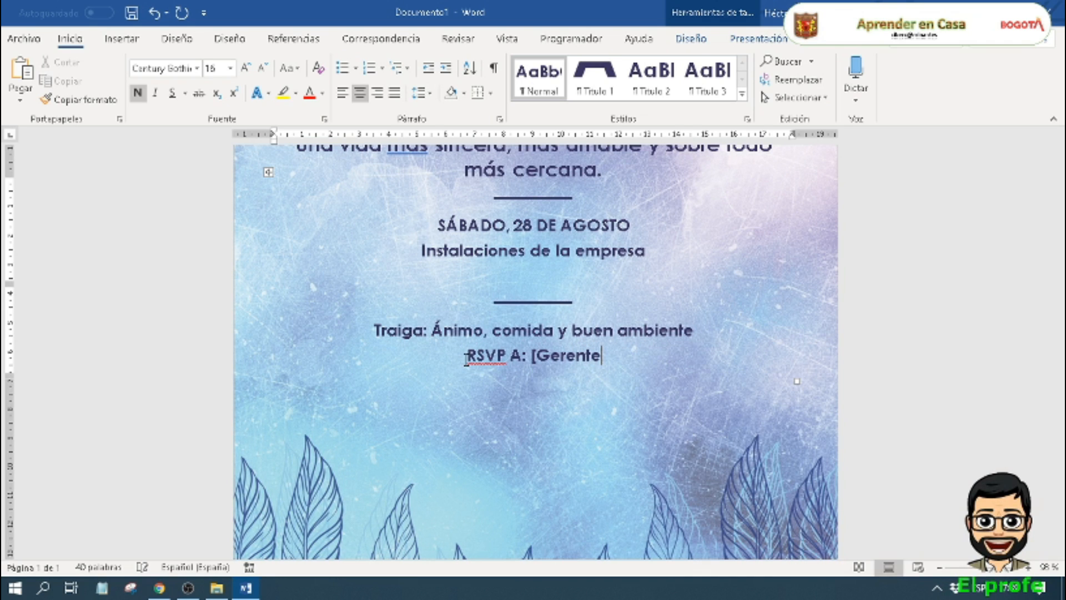
{"action": "left_click", "coordinate": [541, 365]}
{"action": "key", "text": "BackSpace"}
{"action": "scroll", "coordinate": [581, 369], "scroll_direction": "down", "scroll_amount": 2}
{"action": "scroll", "coordinate": [576, 369], "scroll_direction": "up", "scroll_amount": 5}
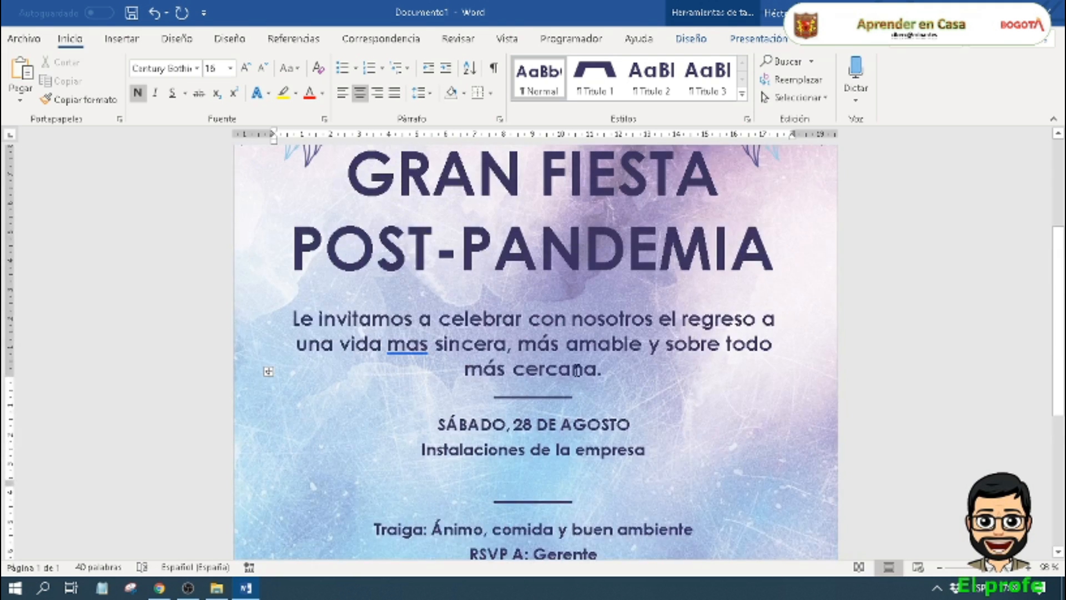
{"action": "scroll", "coordinate": [577, 370], "scroll_direction": "up", "scroll_amount": 3}
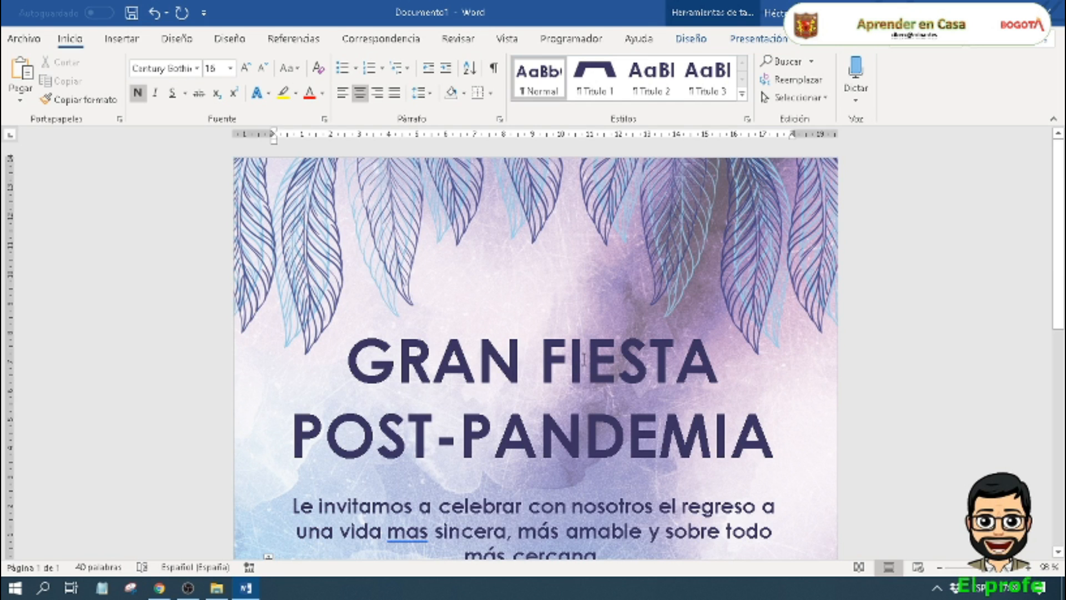
Step: Examine the document's information, save-as, print, share and export options, closing the share dialog without sharing
{"action": "scroll", "coordinate": [584, 360], "scroll_direction": "down", "scroll_amount": 4, "text": "ctrl"}
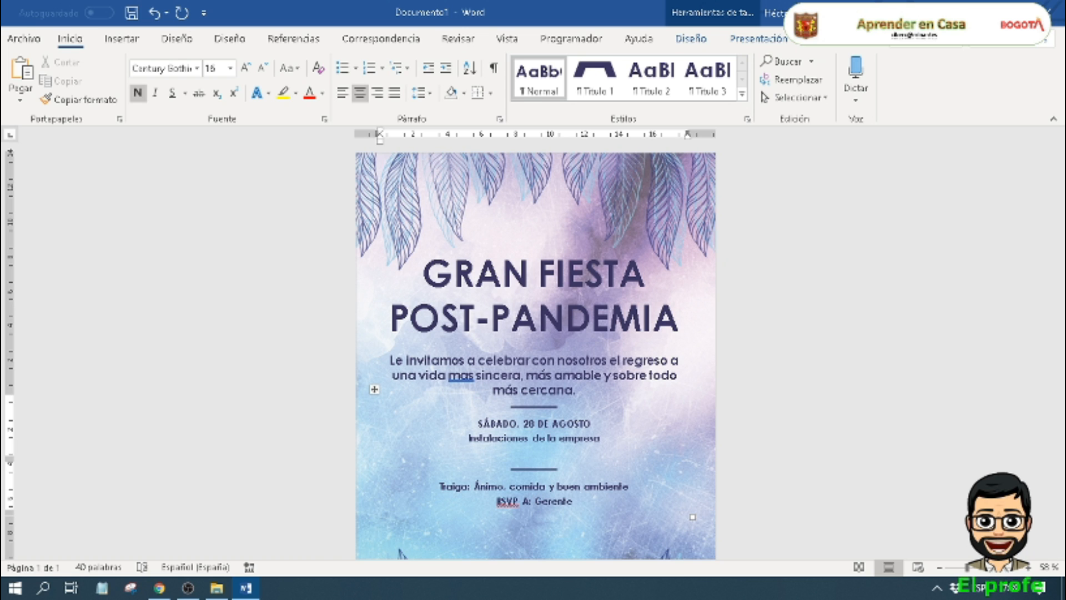
{"action": "key", "text": "alt+Tab"}
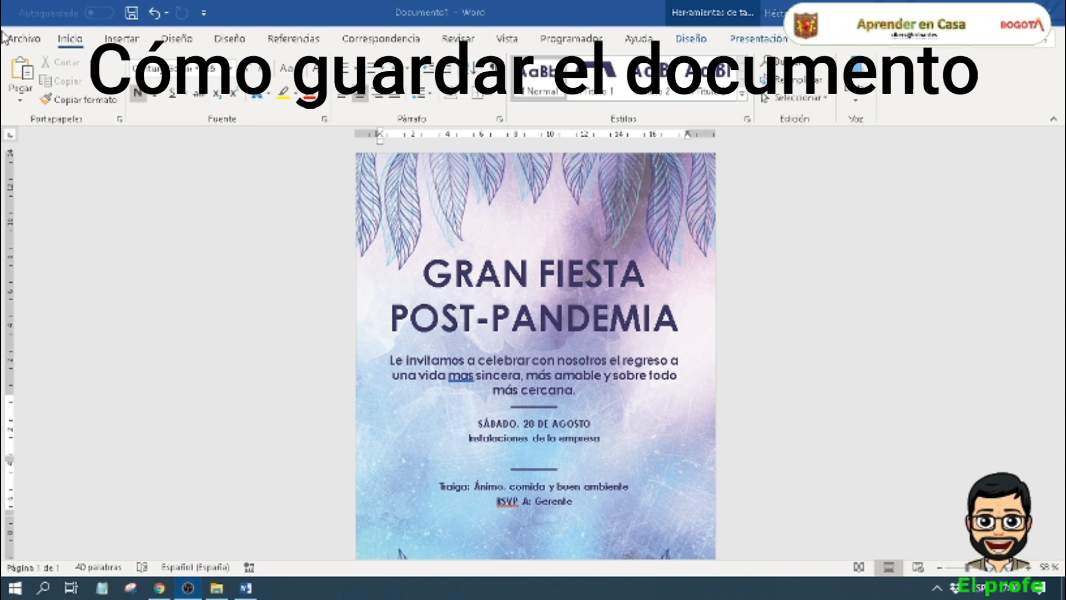
{"action": "left_click", "coordinate": [23, 44]}
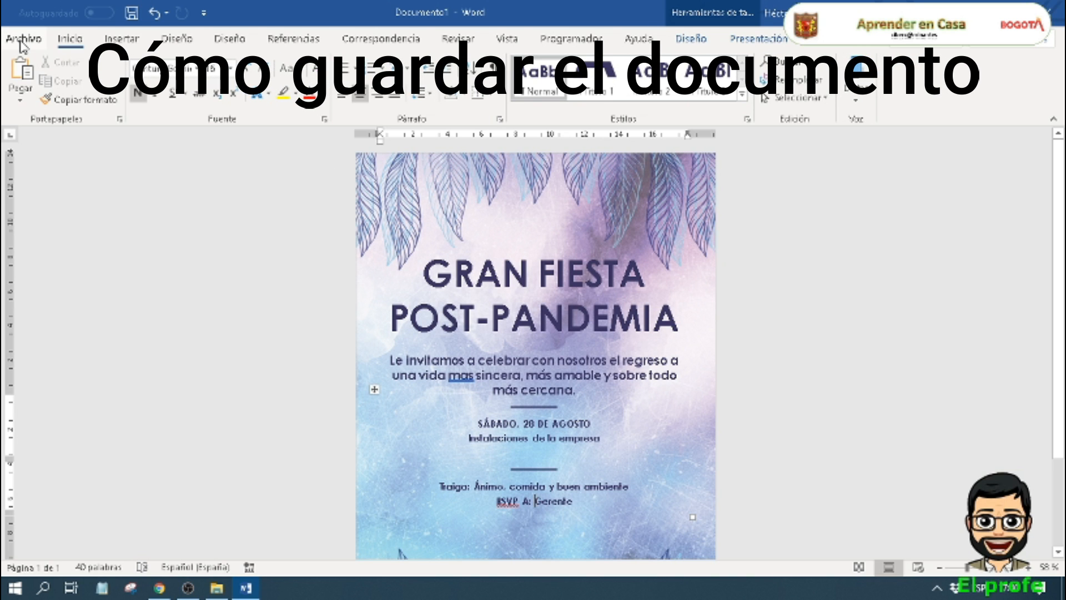
{"action": "left_click", "coordinate": [22, 43]}
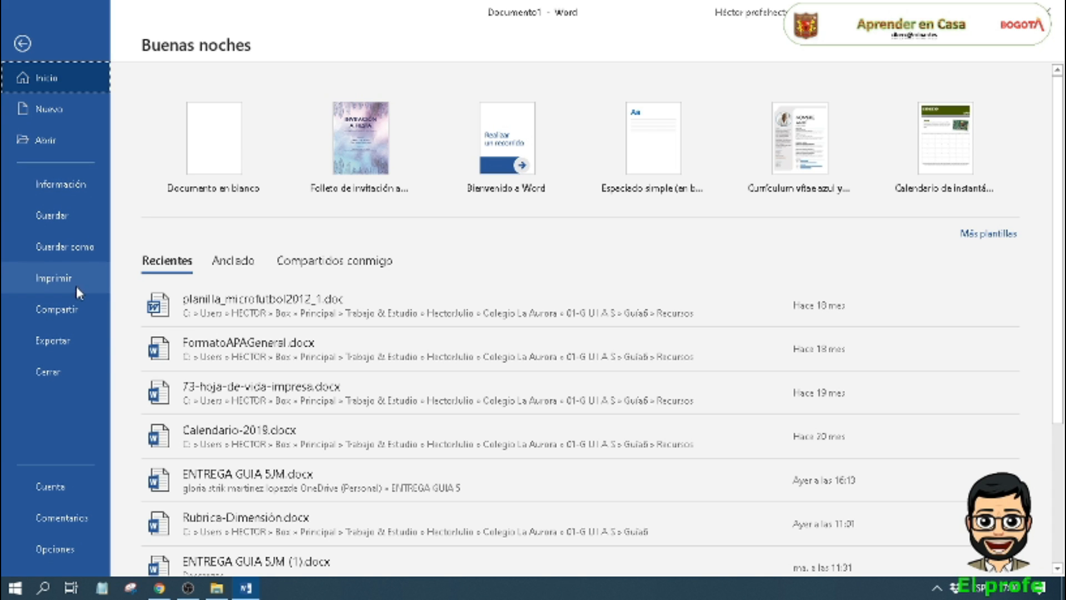
{"action": "left_click", "coordinate": [80, 182]}
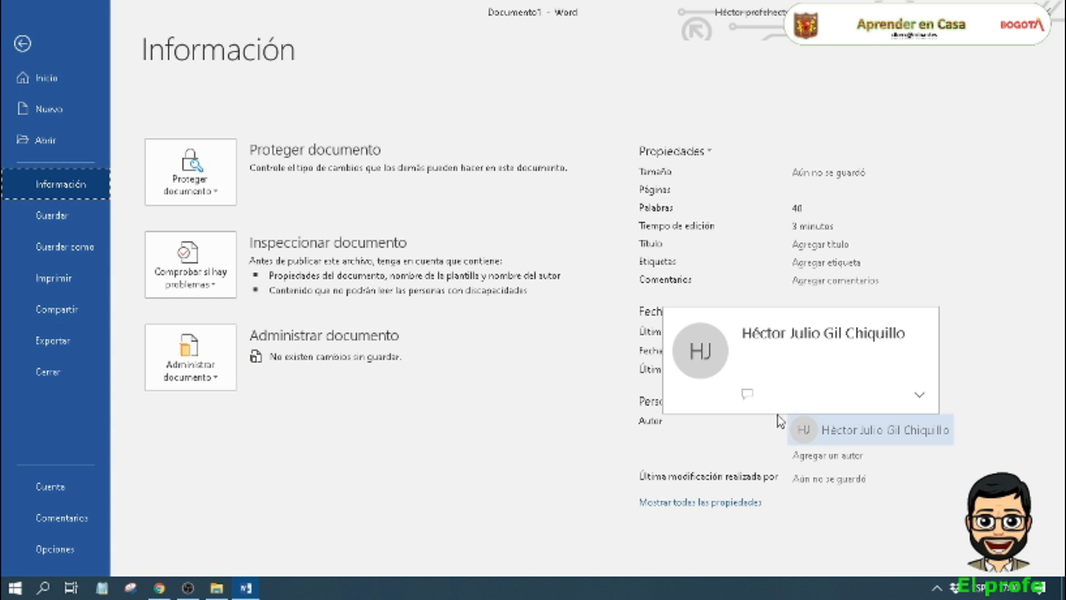
{"action": "left_click", "coordinate": [51, 216]}
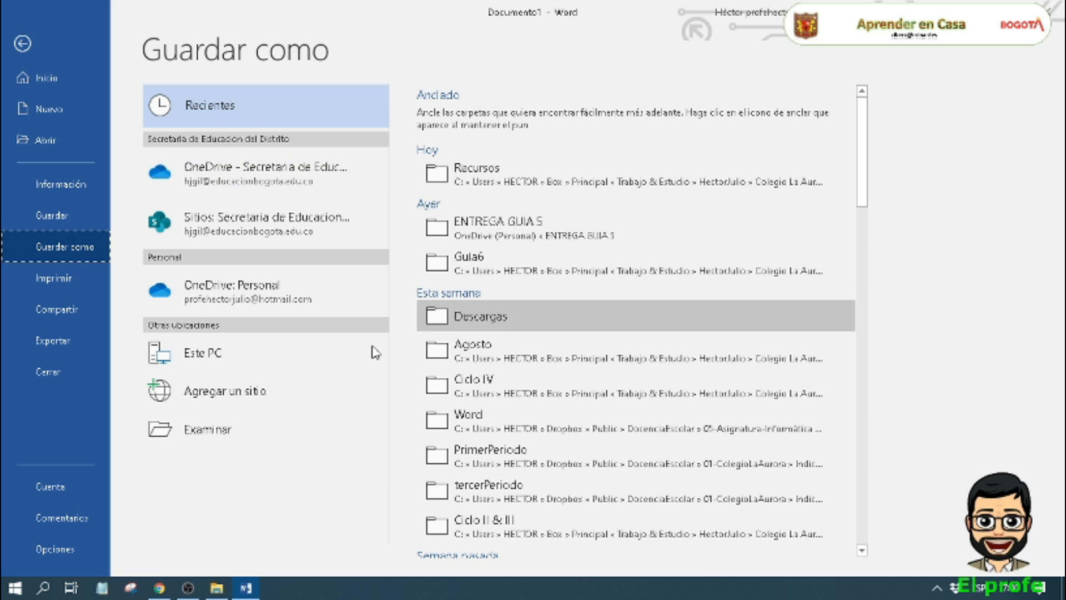
{"action": "left_click", "coordinate": [76, 278]}
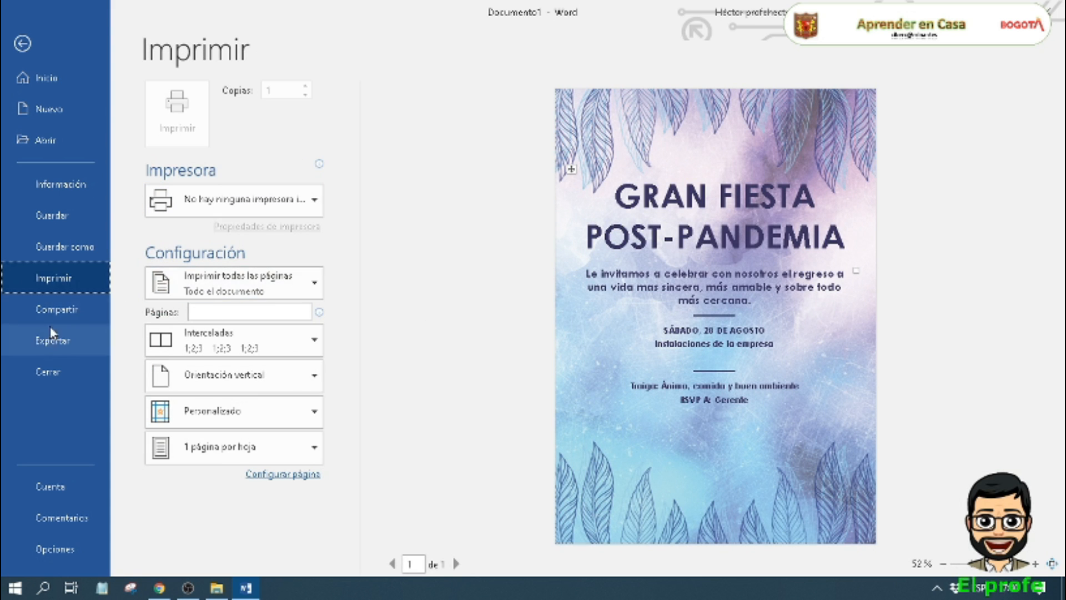
{"action": "key", "text": "Escape"}
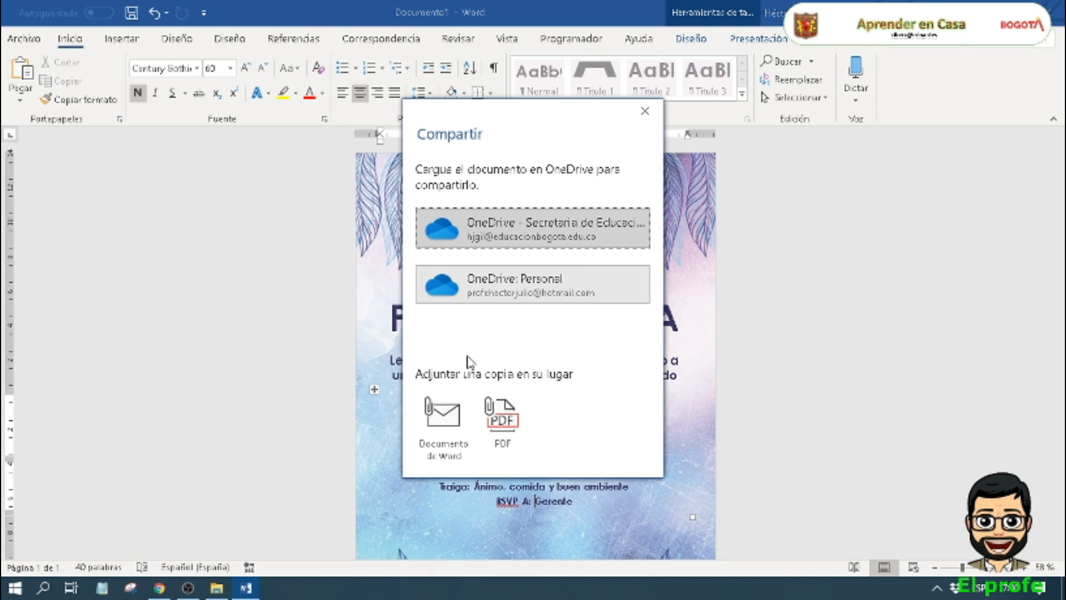
{"action": "left_click", "coordinate": [644, 110]}
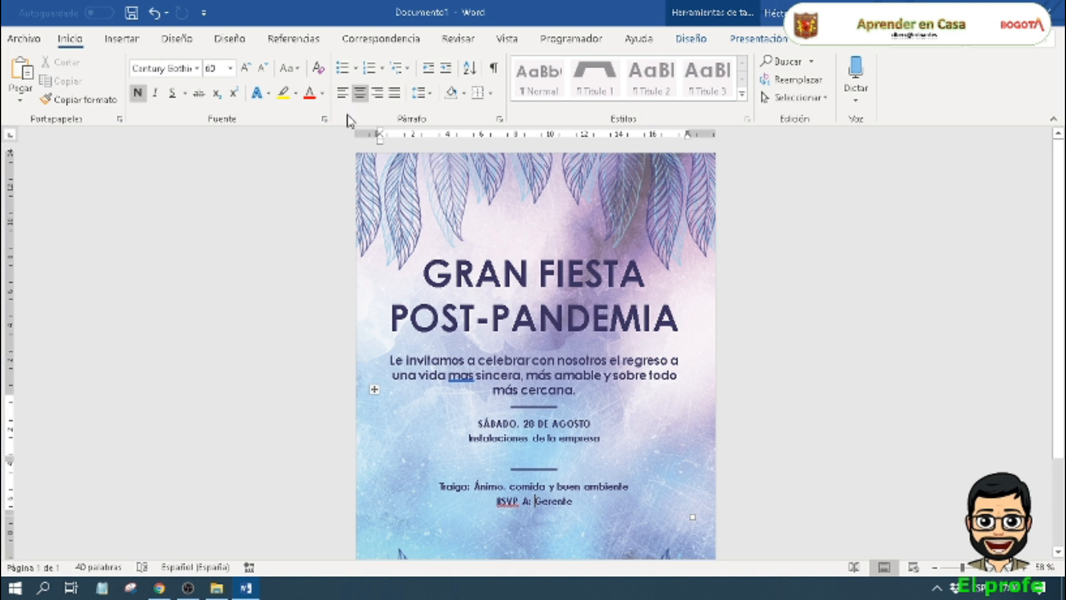
{"action": "left_click", "coordinate": [30, 40]}
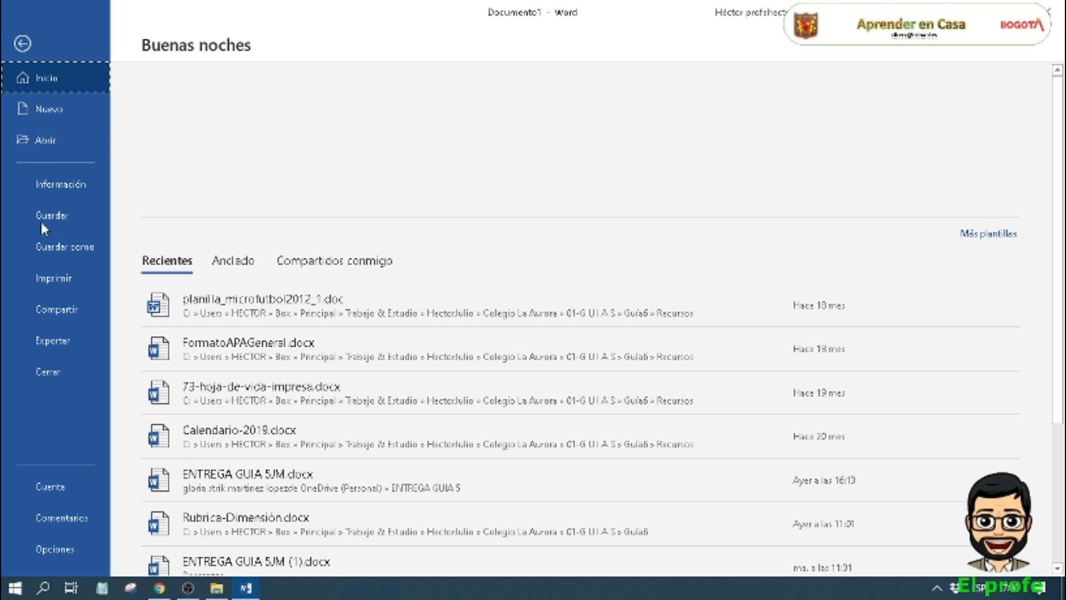
{"action": "left_click", "coordinate": [56, 345]}
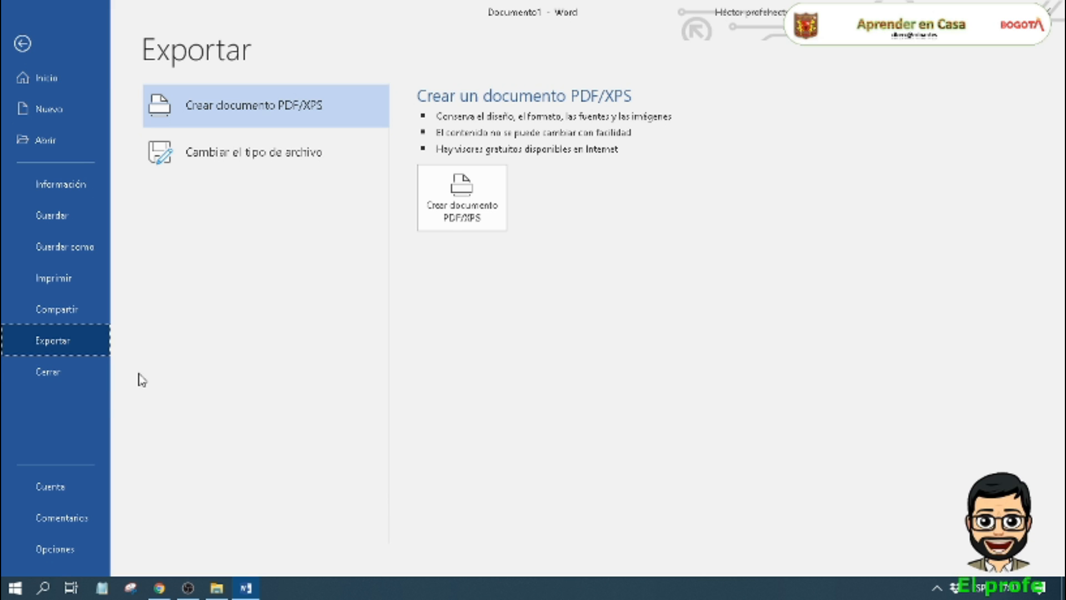
Step: Start saving the invitation and choose the Recursos folder inside Guia6, under the 01-GUIAS folder of Colegio La Aurora, as its location
{"action": "left_click", "coordinate": [81, 225]}
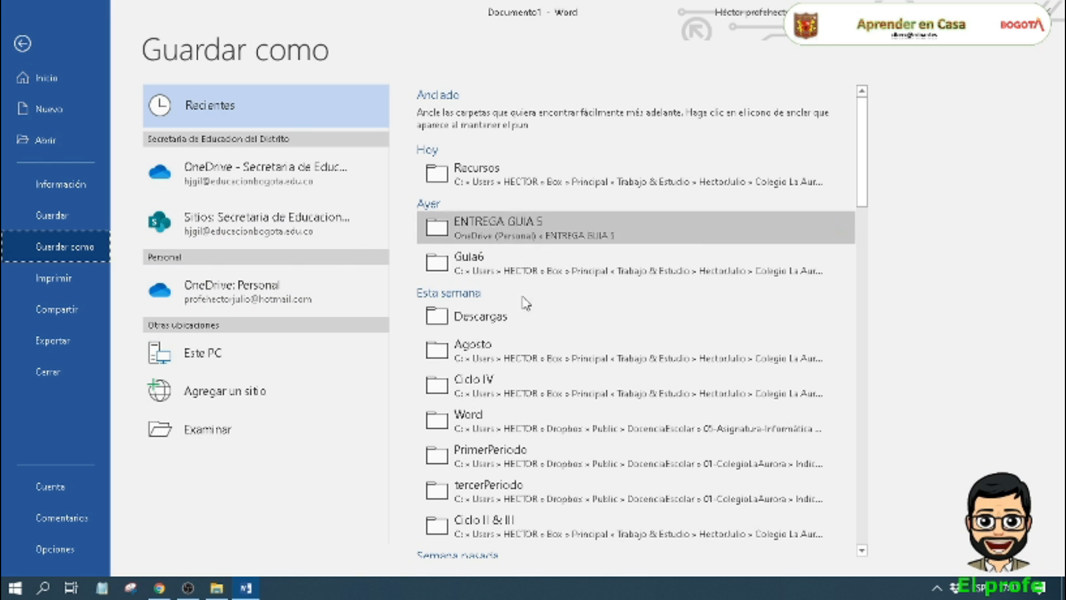
{"action": "scroll", "coordinate": [517, 329], "scroll_direction": "down", "scroll_amount": 1}
{"action": "scroll", "coordinate": [517, 329], "scroll_direction": "down", "scroll_amount": 6}
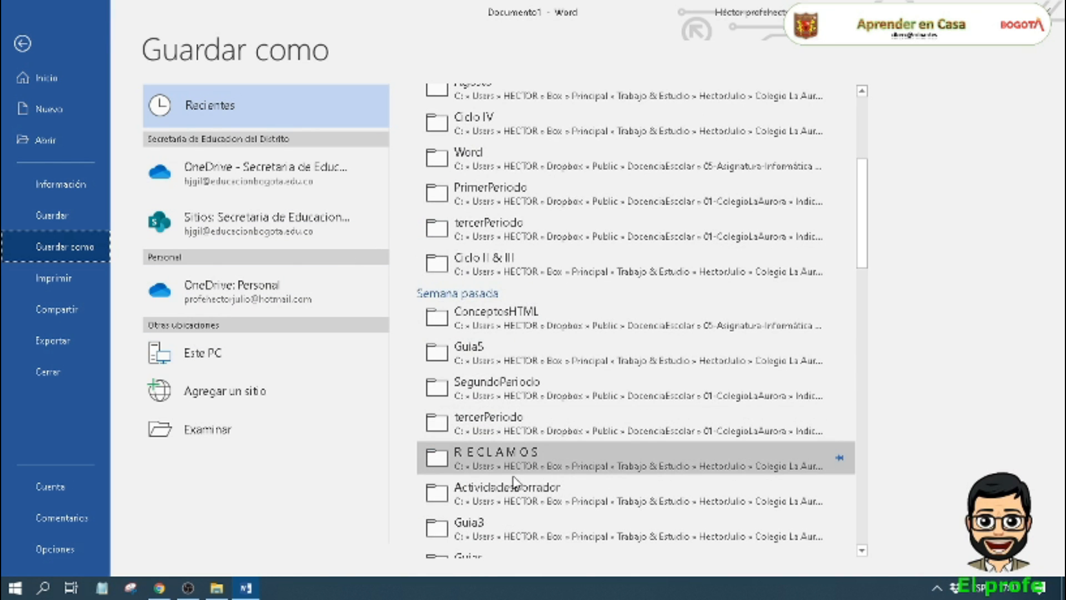
{"action": "scroll", "coordinate": [506, 388], "scroll_direction": "up", "scroll_amount": 3}
{"action": "scroll", "coordinate": [502, 320], "scroll_direction": "up", "scroll_amount": 7}
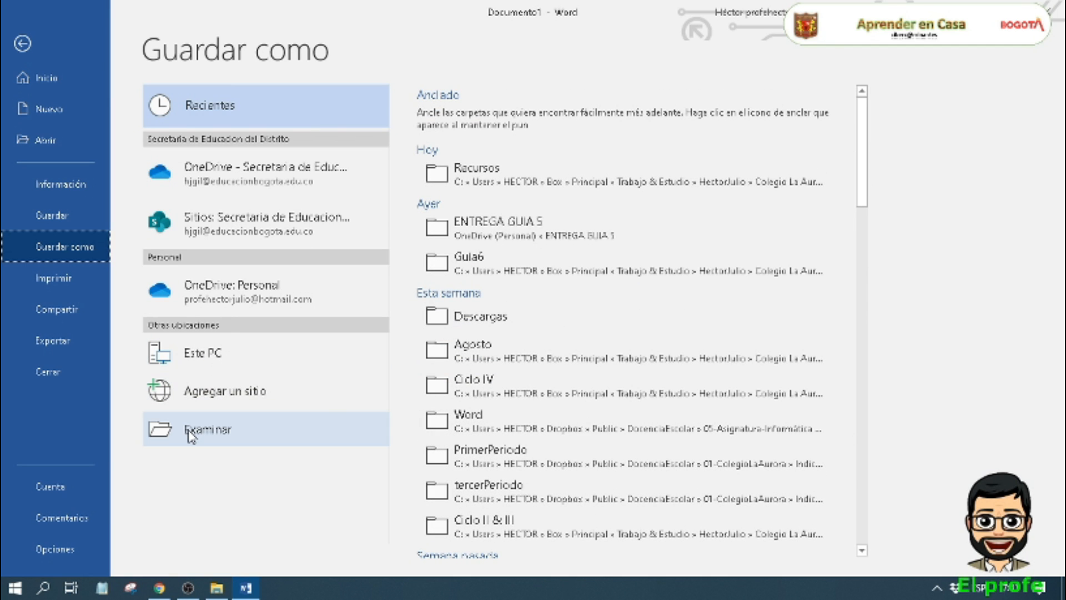
{"action": "left_click", "coordinate": [238, 440]}
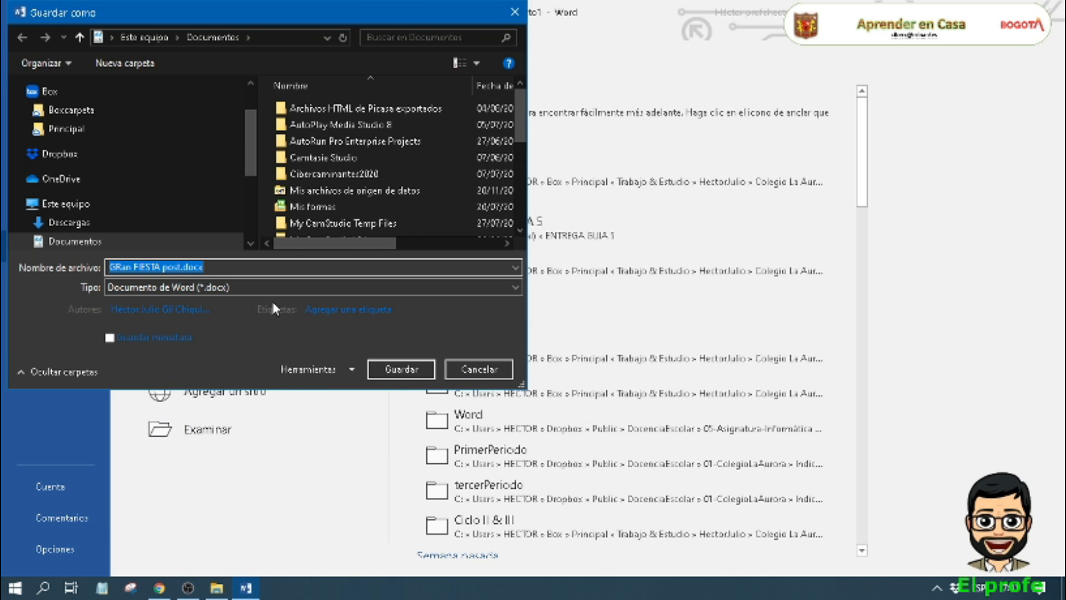
{"action": "scroll", "coordinate": [138, 174], "scroll_direction": "up", "scroll_amount": 2}
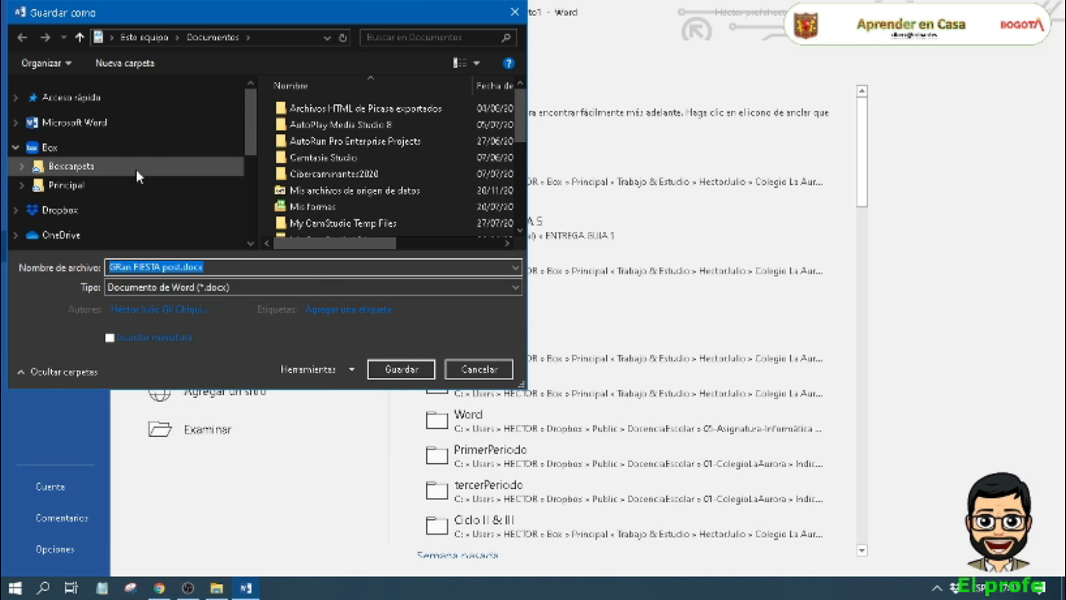
{"action": "left_click", "coordinate": [22, 185]}
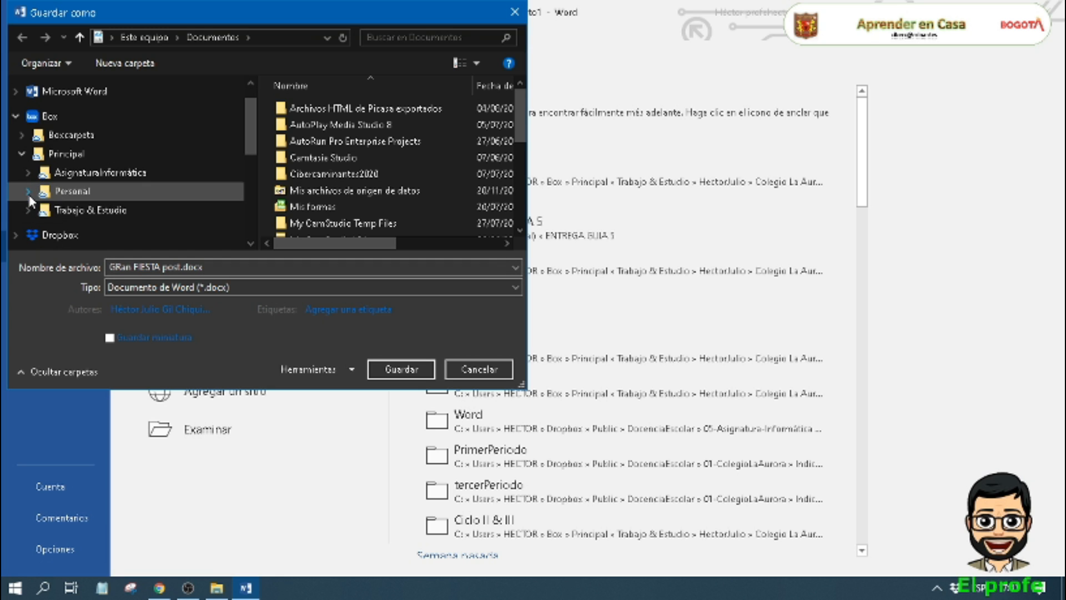
{"action": "left_click", "coordinate": [28, 211]}
{"action": "left_click", "coordinate": [33, 215]}
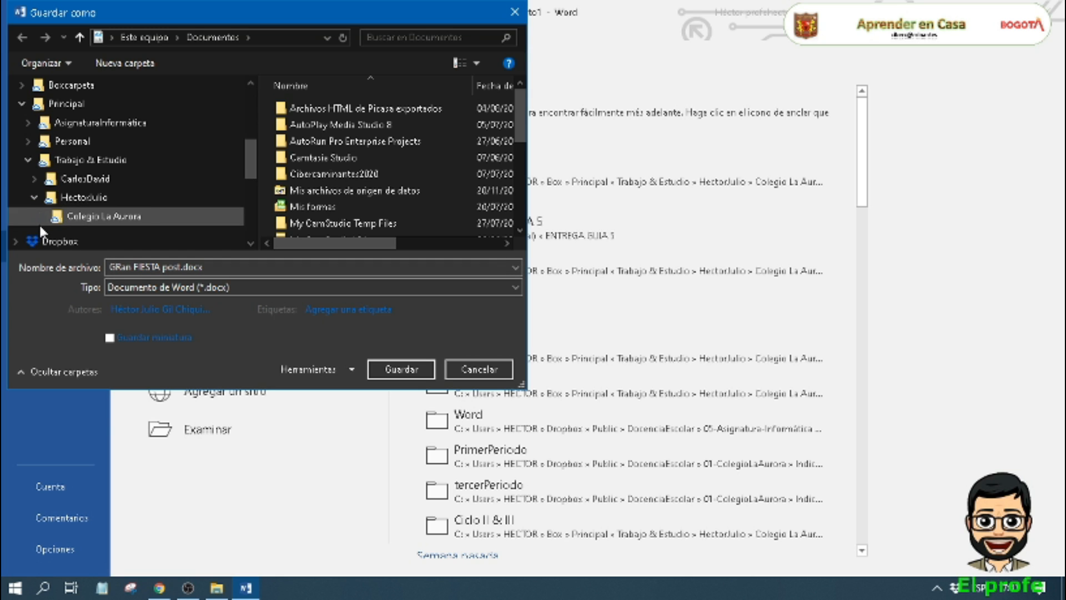
{"action": "left_click", "coordinate": [40, 220]}
{"action": "left_click", "coordinate": [47, 103]}
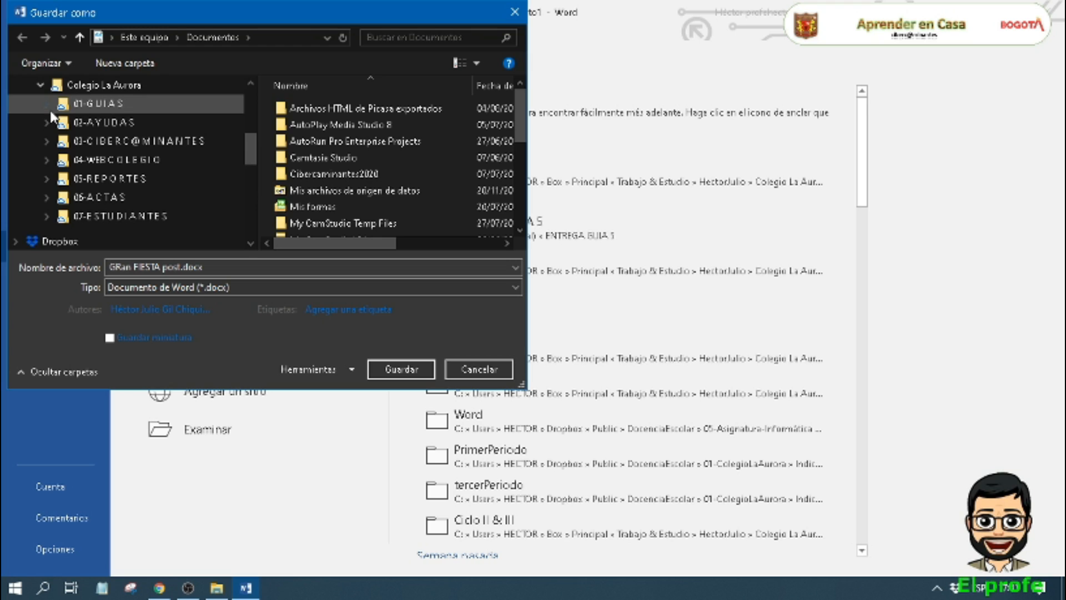
{"action": "left_click", "coordinate": [49, 216]}
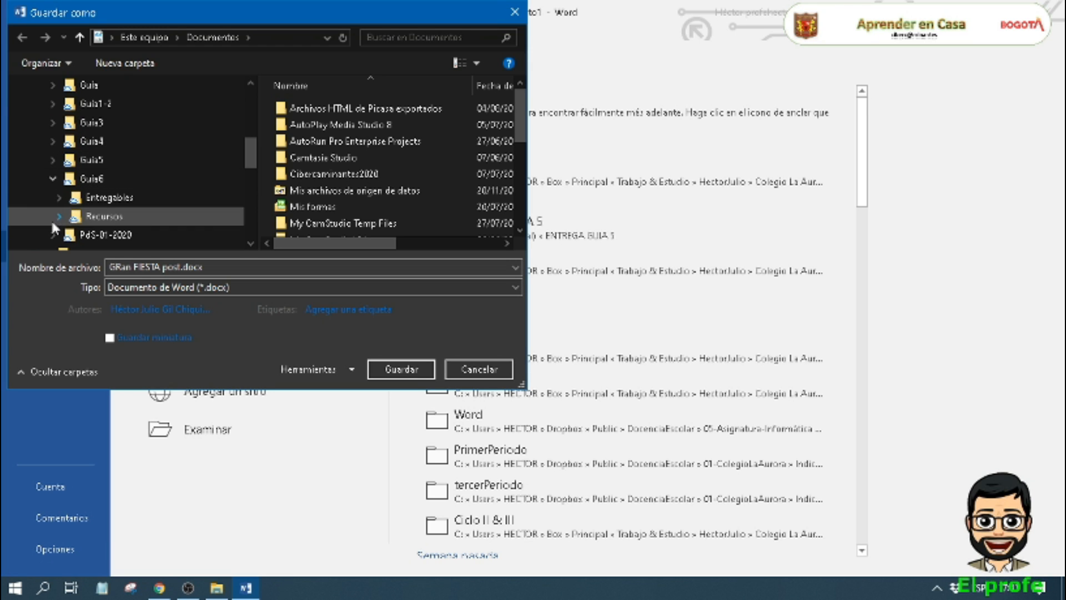
{"action": "left_click", "coordinate": [75, 219]}
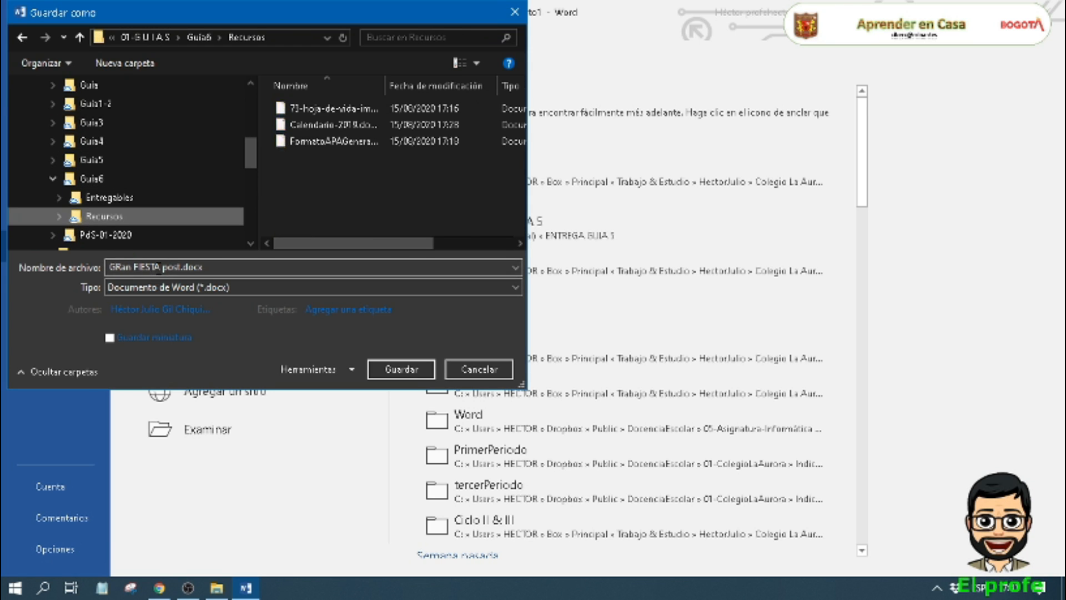
Step: Name the file PlantillaGranFiesta and save it as a Word document
{"action": "left_click", "coordinate": [168, 269]}
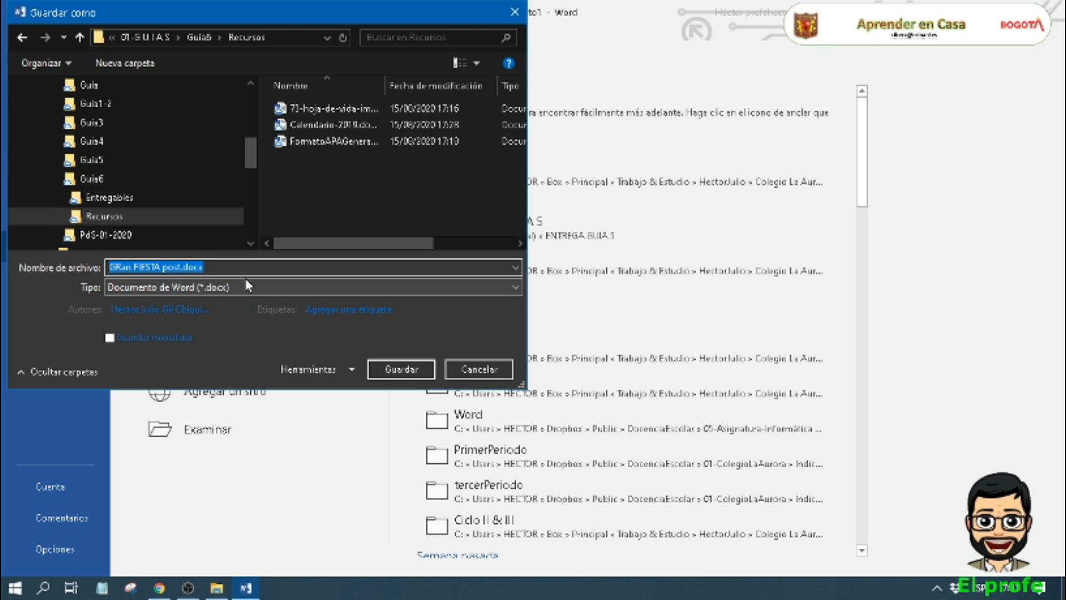
{"action": "type", "text": "Planti"}
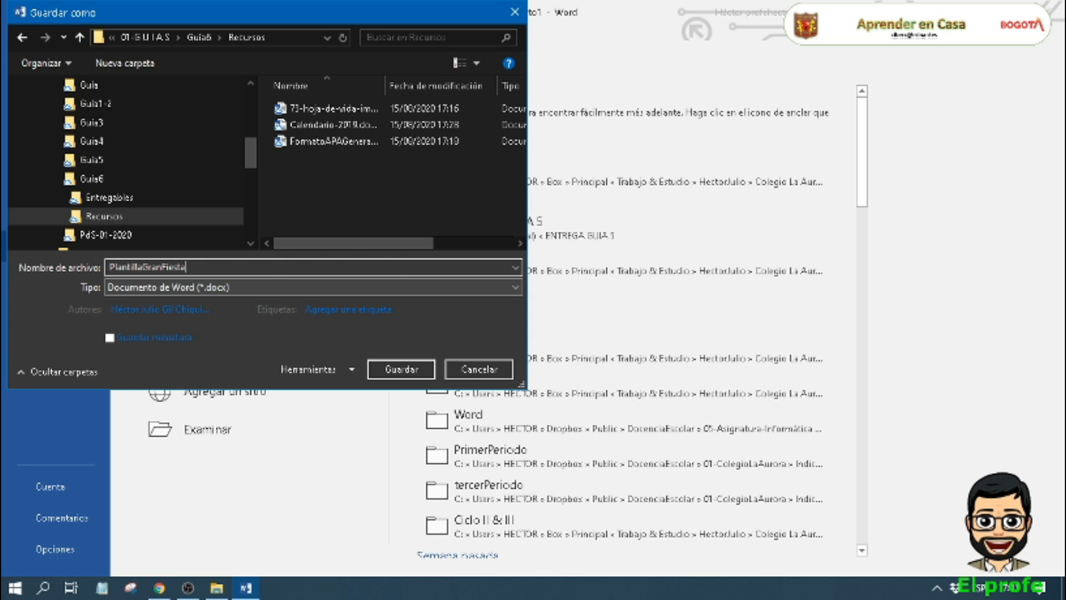
{"action": "type", "text": "llaGranFiesta"}
{"action": "left_click", "coordinate": [408, 371]}
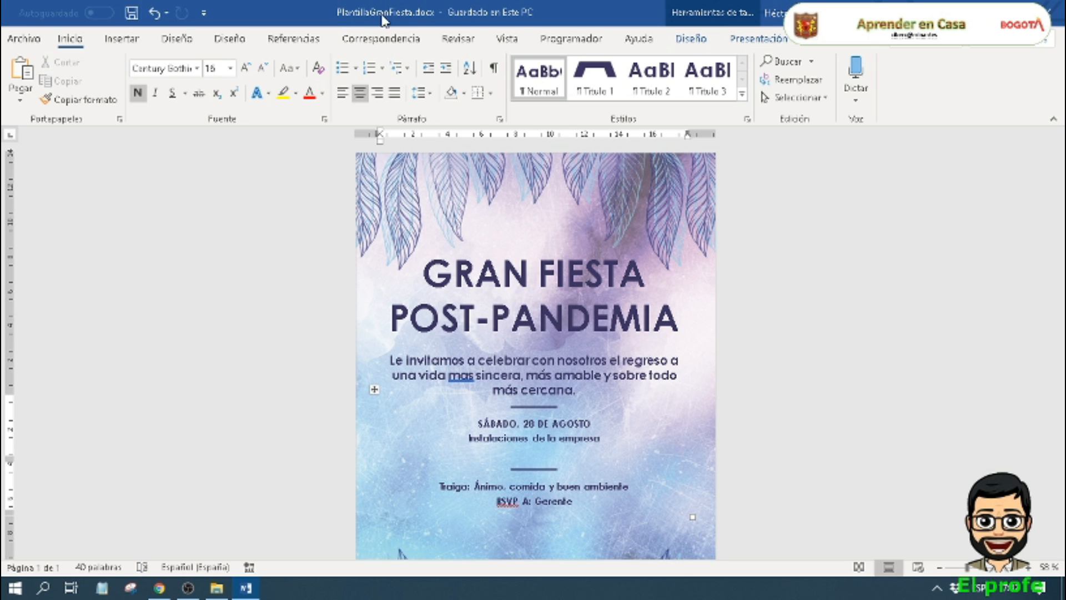
{"action": "scroll", "coordinate": [556, 382], "scroll_direction": "down", "scroll_amount": 1}
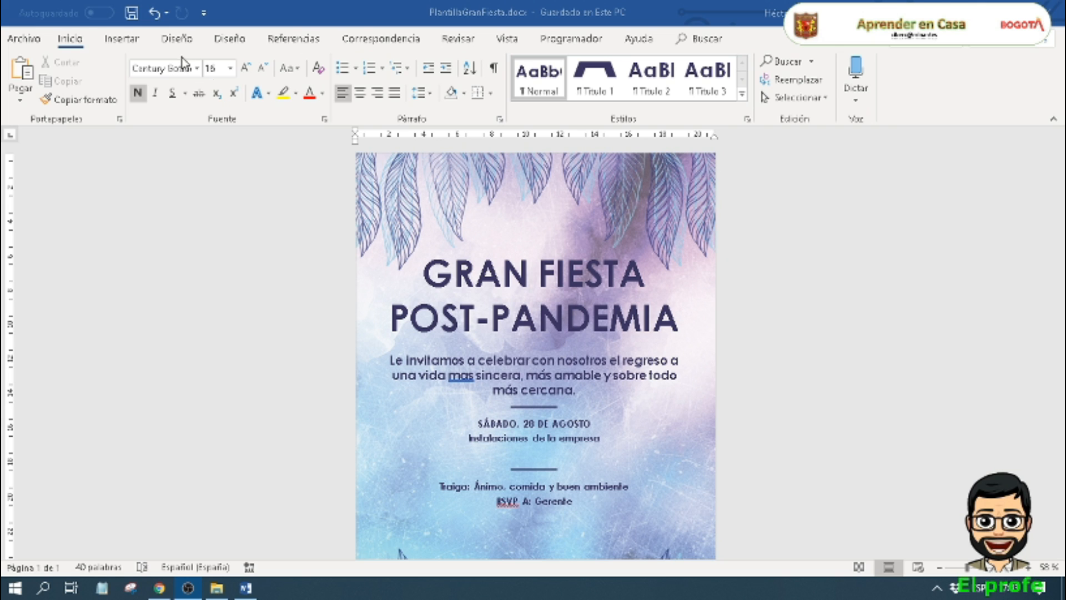
{"action": "left_click", "coordinate": [229, 69]}
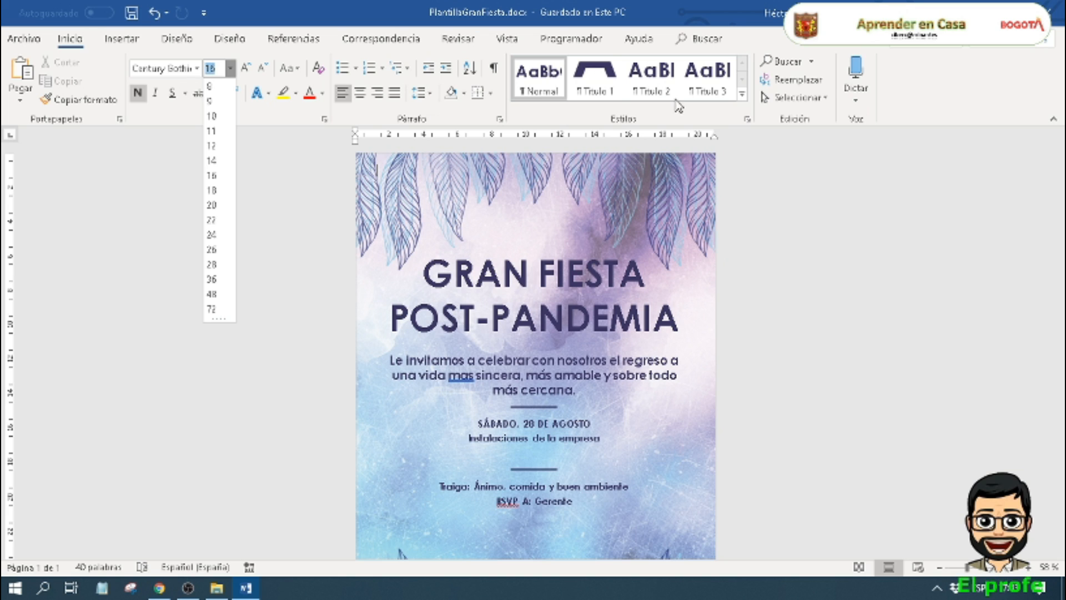
{"action": "left_click", "coordinate": [824, 248]}
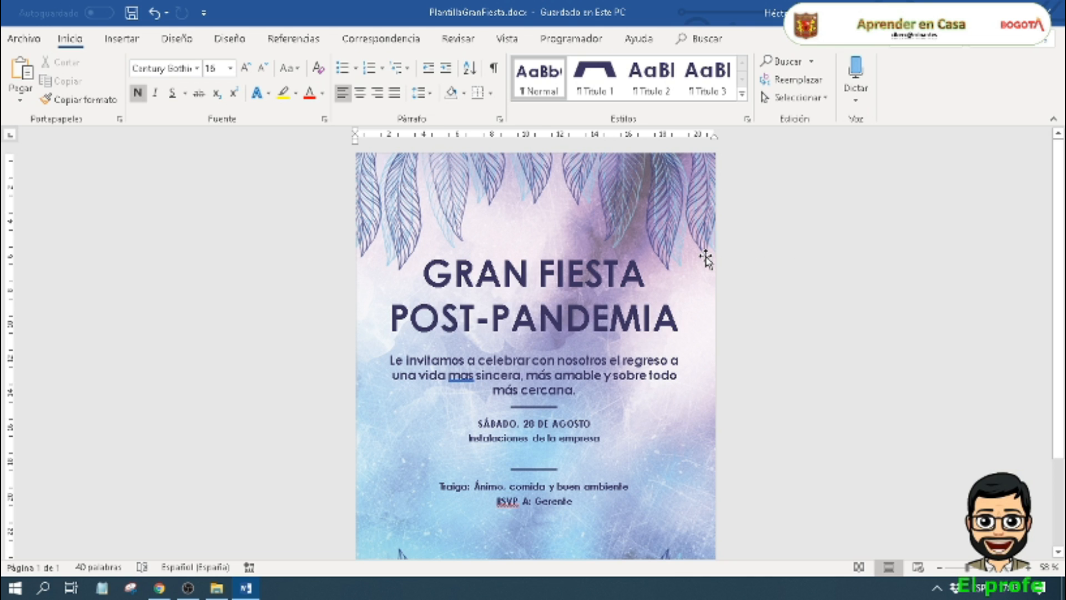
Step: Create a new blank document alongside the saved invitation
{"action": "left_click", "coordinate": [29, 38]}
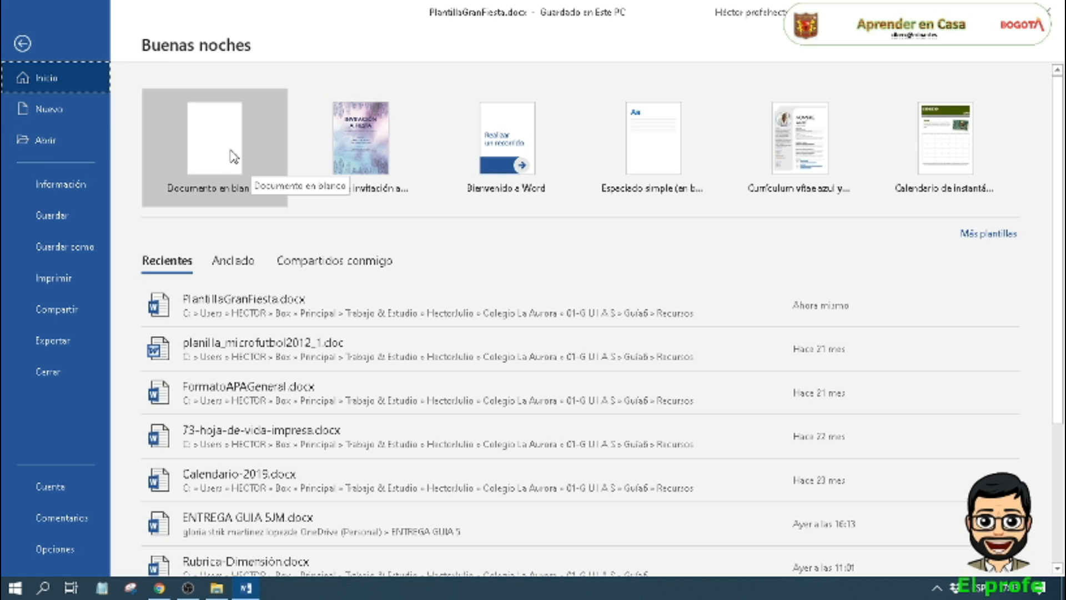
{"action": "left_click", "coordinate": [57, 116]}
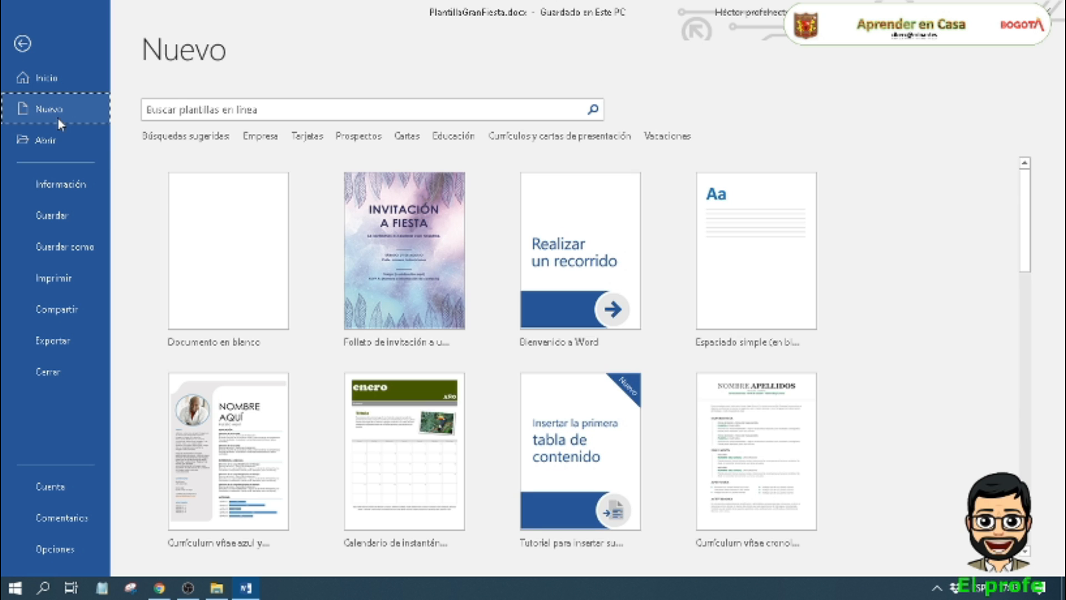
{"action": "left_click", "coordinate": [248, 262]}
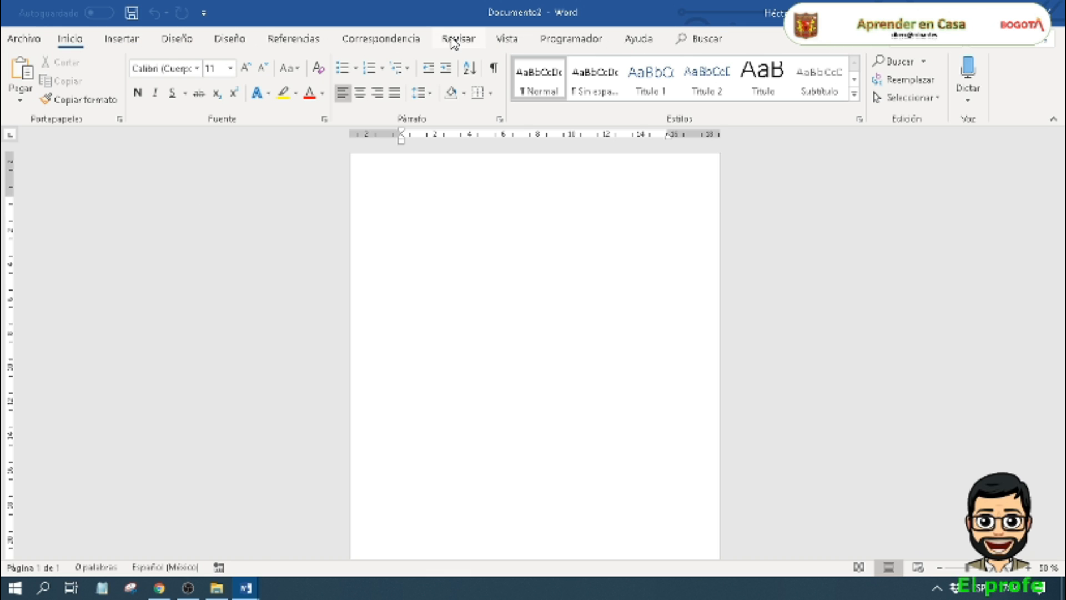
Step: Examine the insertion, design, page layout, references, view and developer tools available for the blank document
{"action": "left_click", "coordinate": [122, 39]}
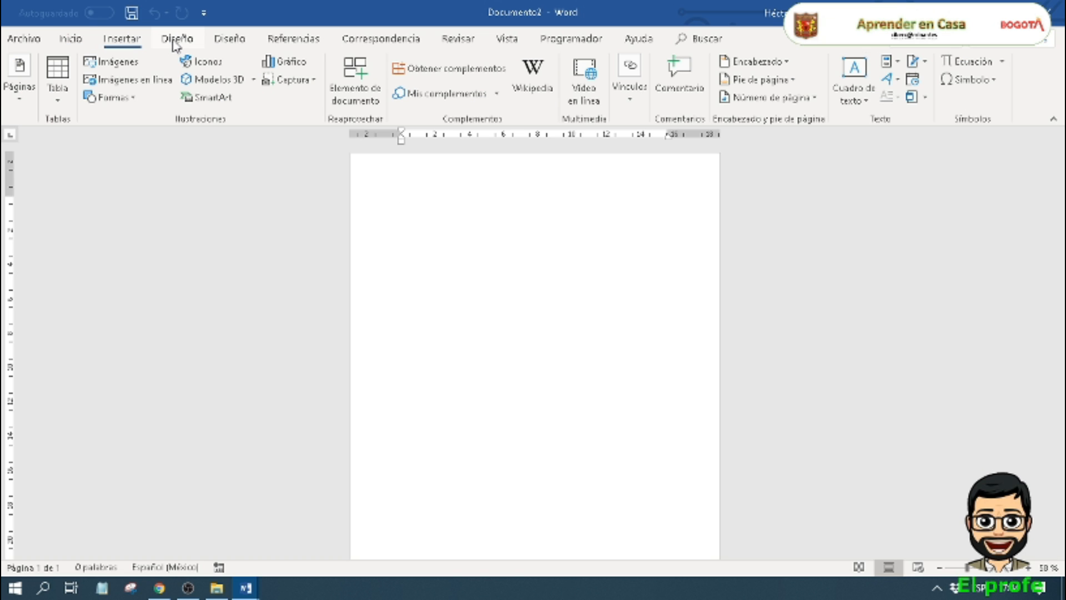
{"action": "left_click", "coordinate": [178, 39]}
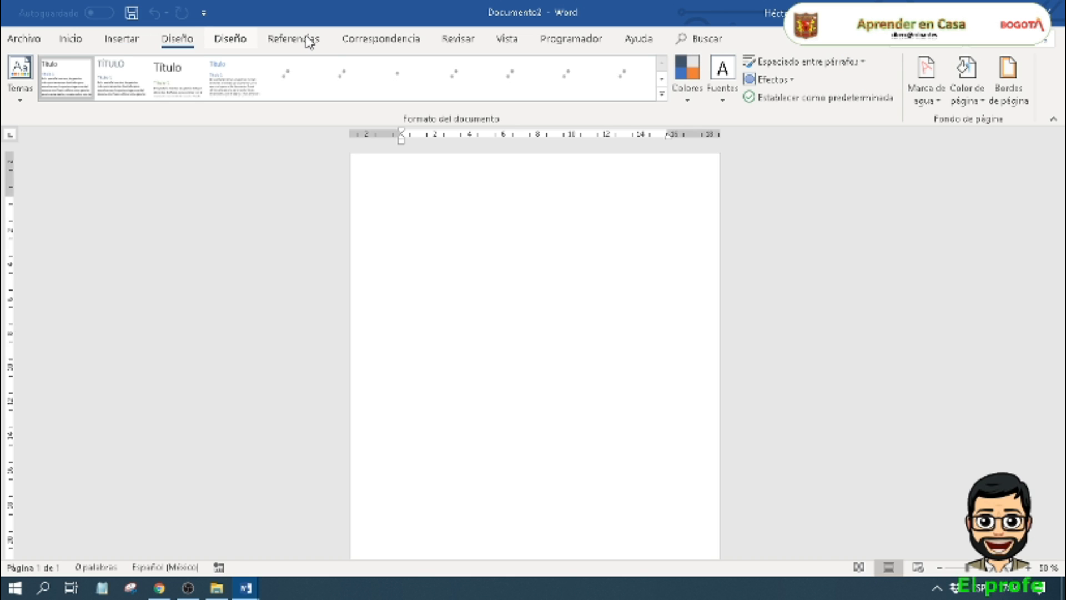
{"action": "left_click", "coordinate": [230, 39]}
{"action": "left_click", "coordinate": [382, 45]}
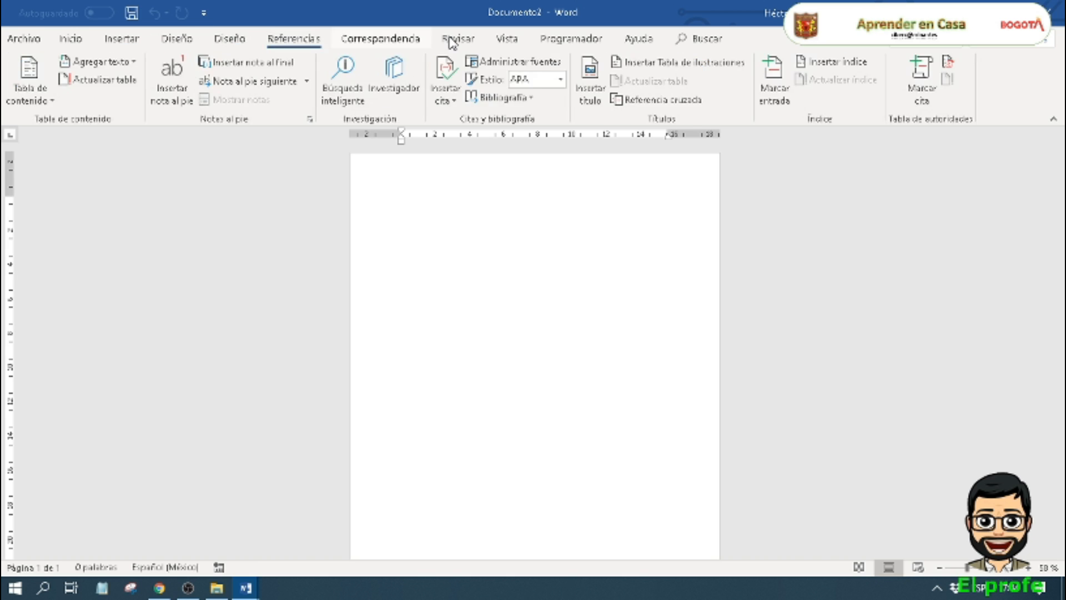
{"action": "left_click", "coordinate": [514, 42]}
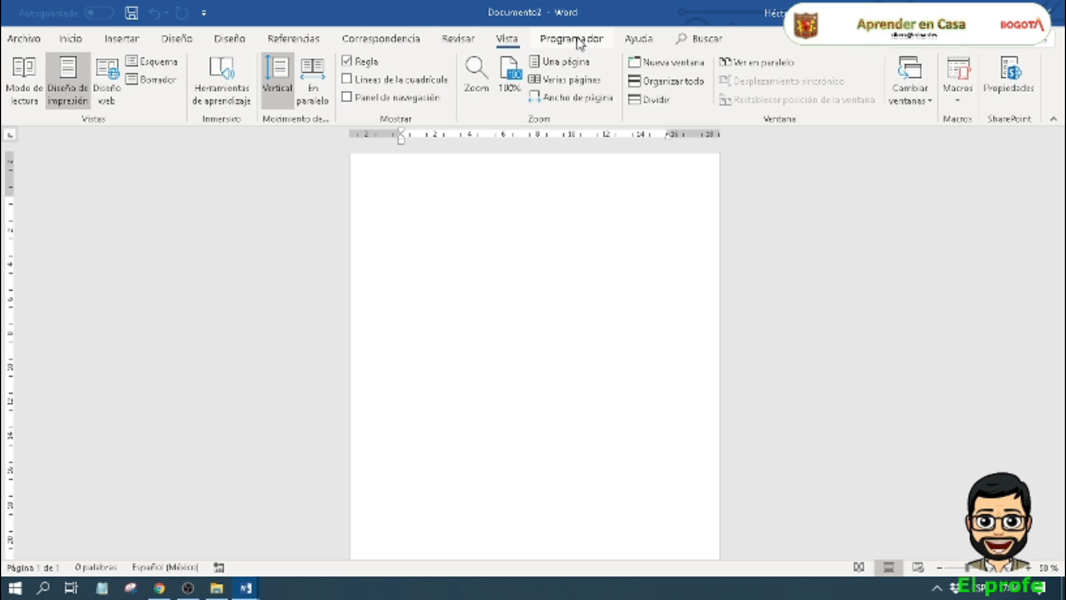
{"action": "left_click", "coordinate": [595, 45]}
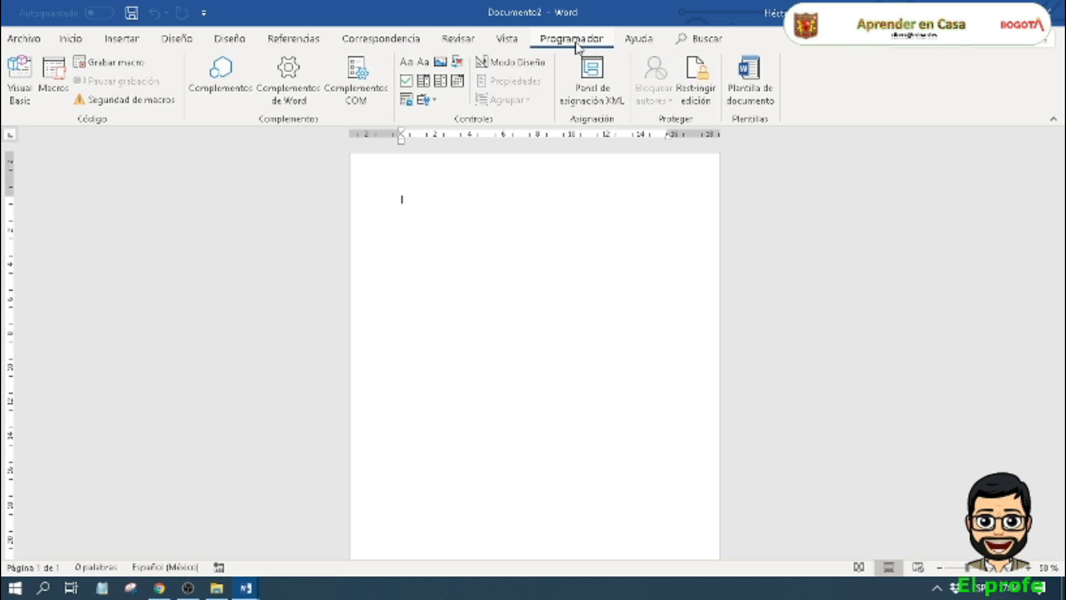
Step: View the help tools and the file start page with its recent documents, and return to the blank document
{"action": "left_click", "coordinate": [649, 42]}
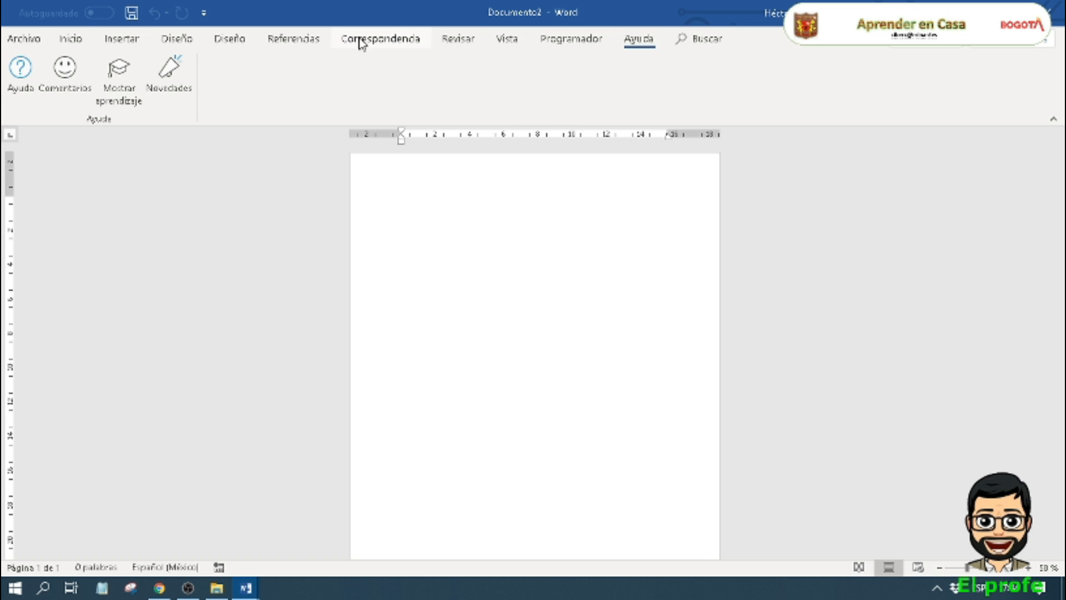
{"action": "left_click", "coordinate": [22, 39]}
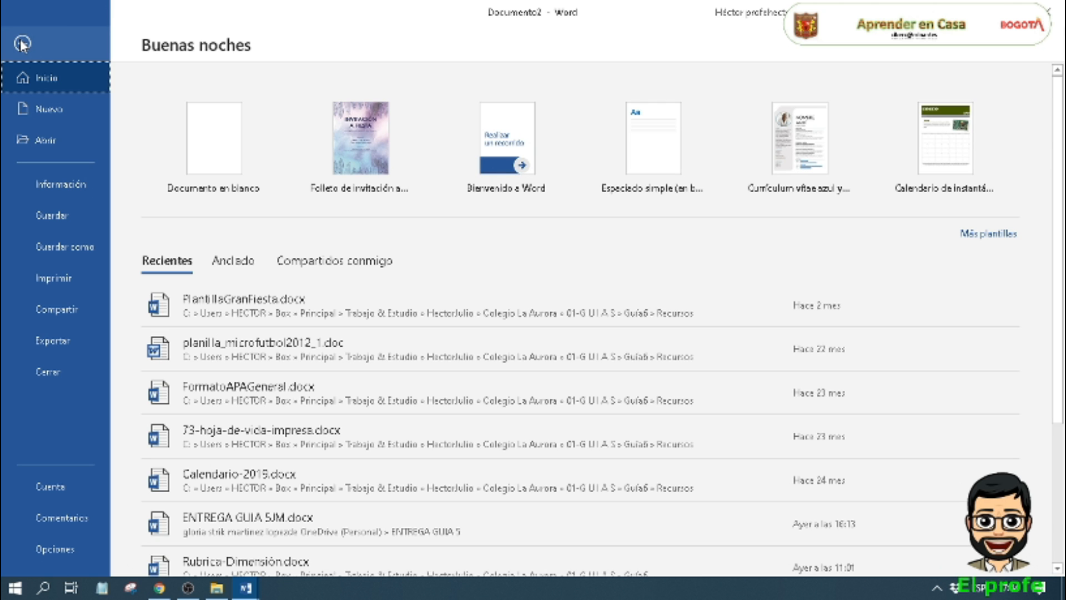
{"action": "left_click", "coordinate": [22, 43]}
Step: Examine the home editing tools, including the full gallery of text styles and the list of dictation languages
{"action": "left_click", "coordinate": [79, 43]}
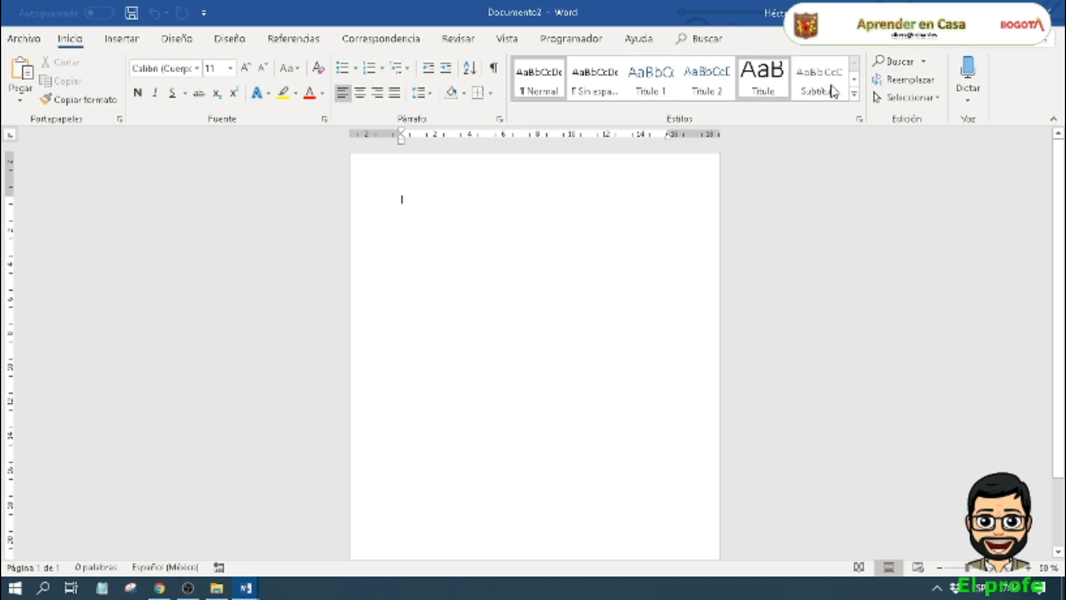
{"action": "left_click", "coordinate": [138, 92]}
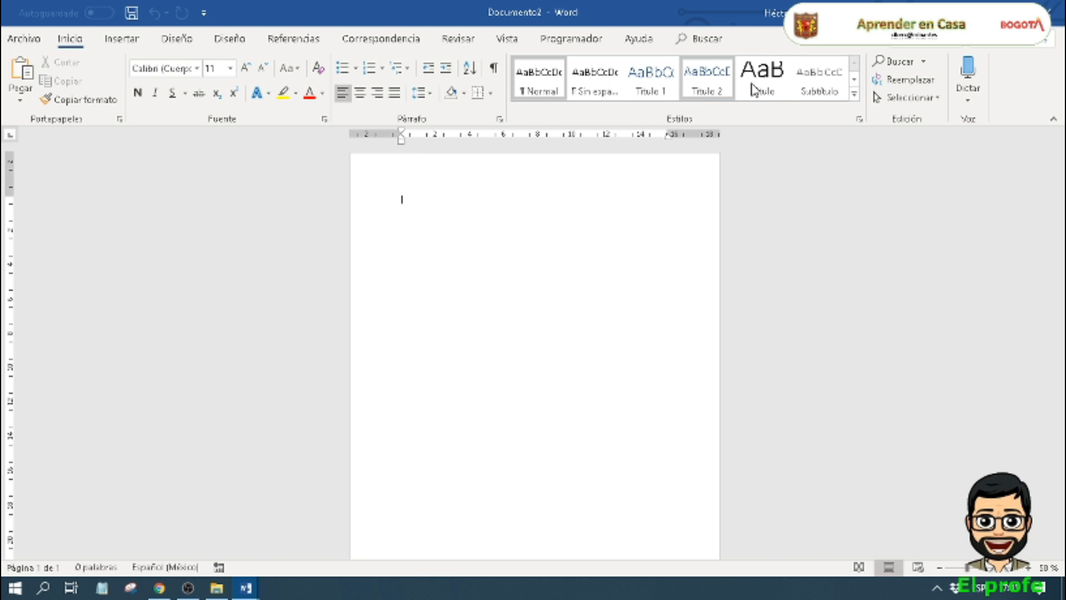
{"action": "left_click", "coordinate": [853, 96]}
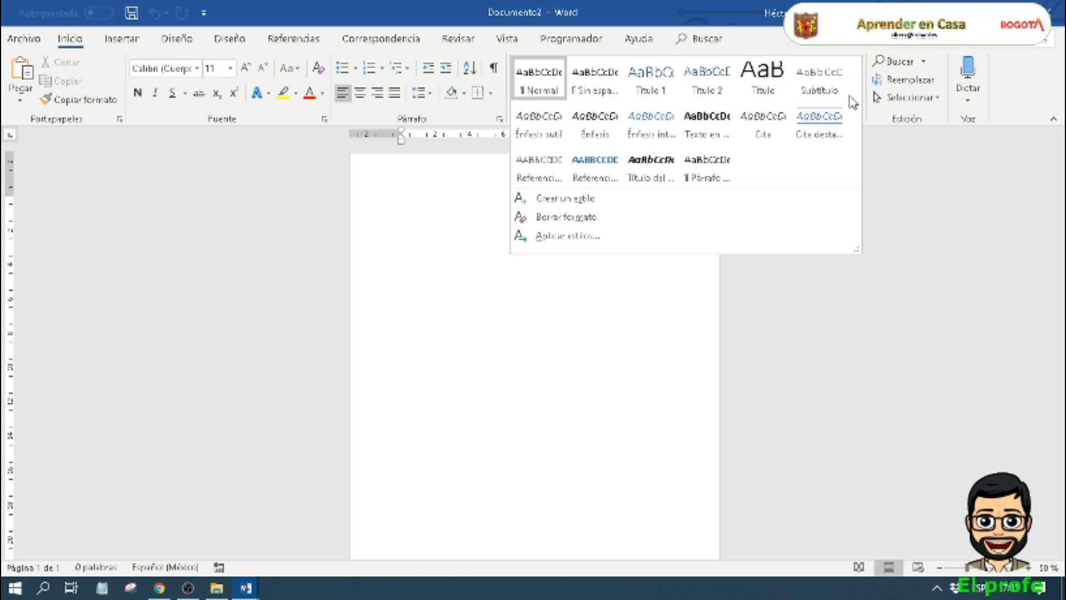
{"action": "left_click", "coordinate": [898, 218]}
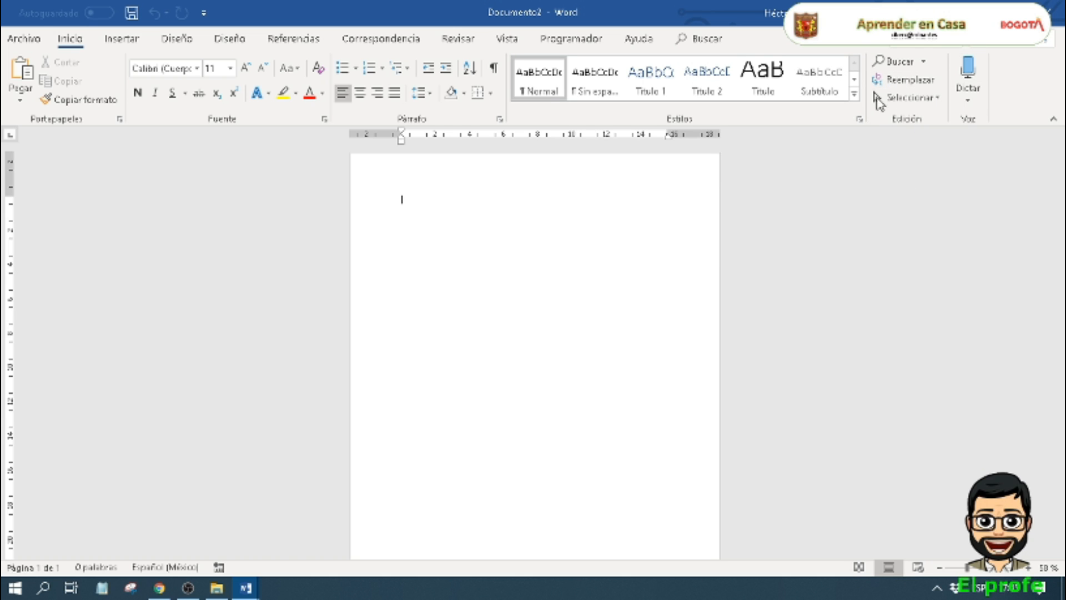
{"action": "left_click", "coordinate": [966, 106]}
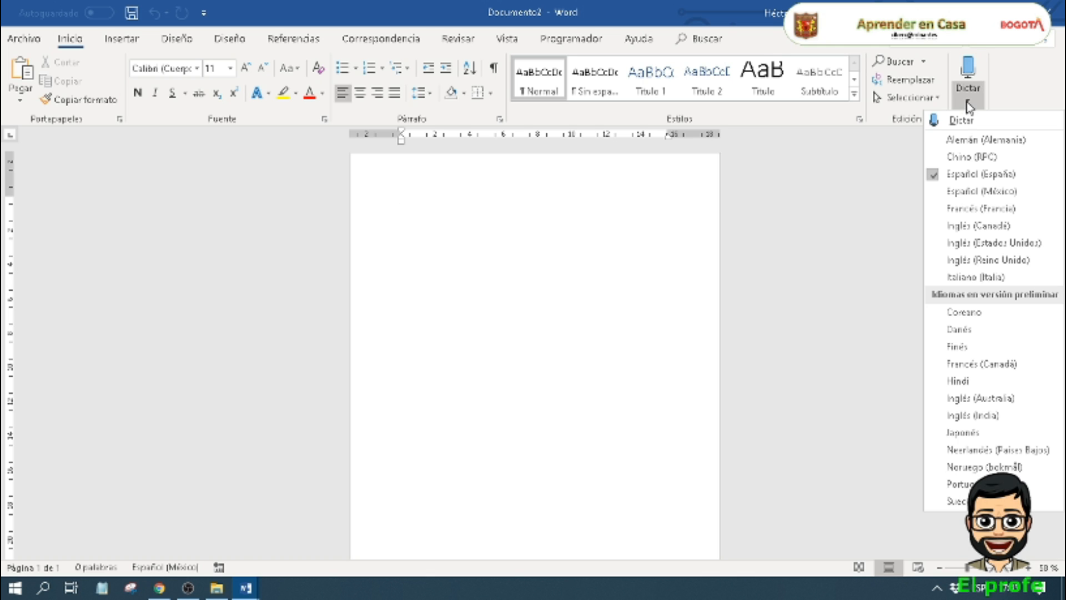
{"action": "left_click", "coordinate": [453, 284]}
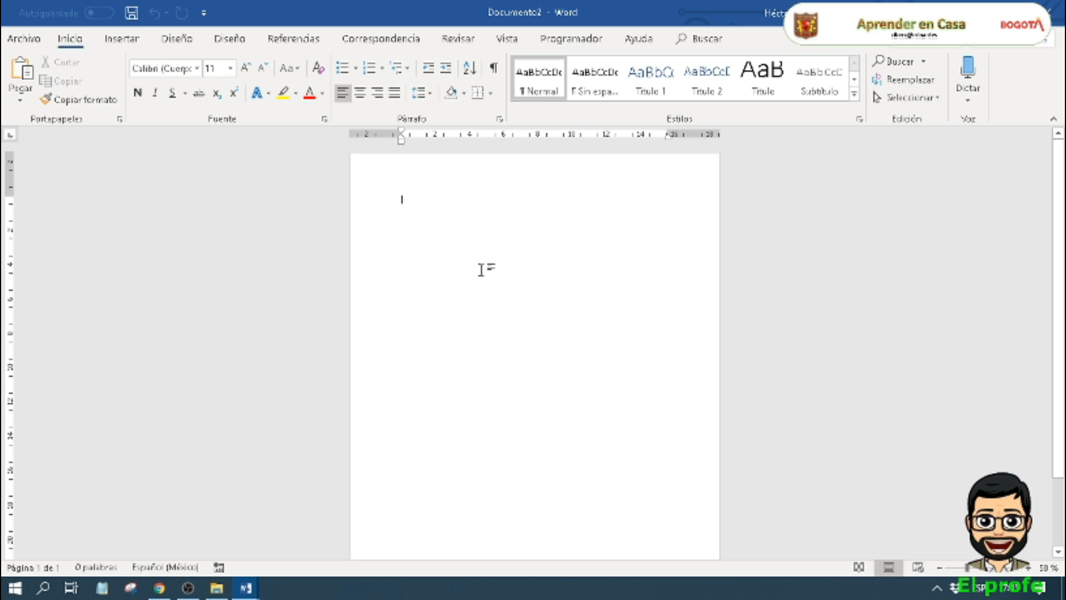
Step: Examine the insertion, document design and page layout tools, including the expanded gallery of document style sets
{"action": "left_click", "coordinate": [108, 44]}
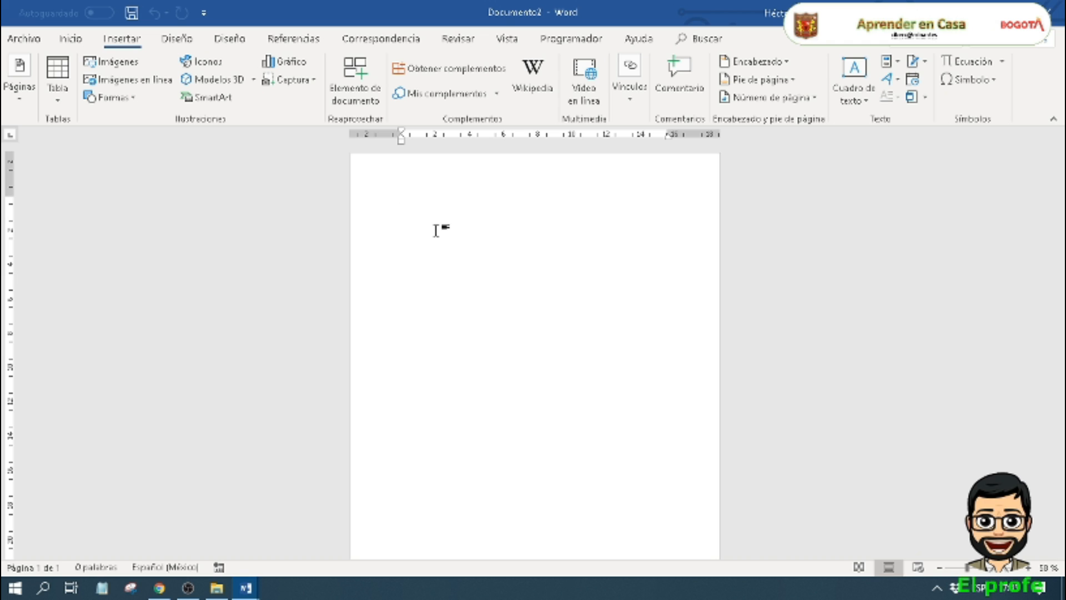
{"action": "left_click", "coordinate": [185, 43]}
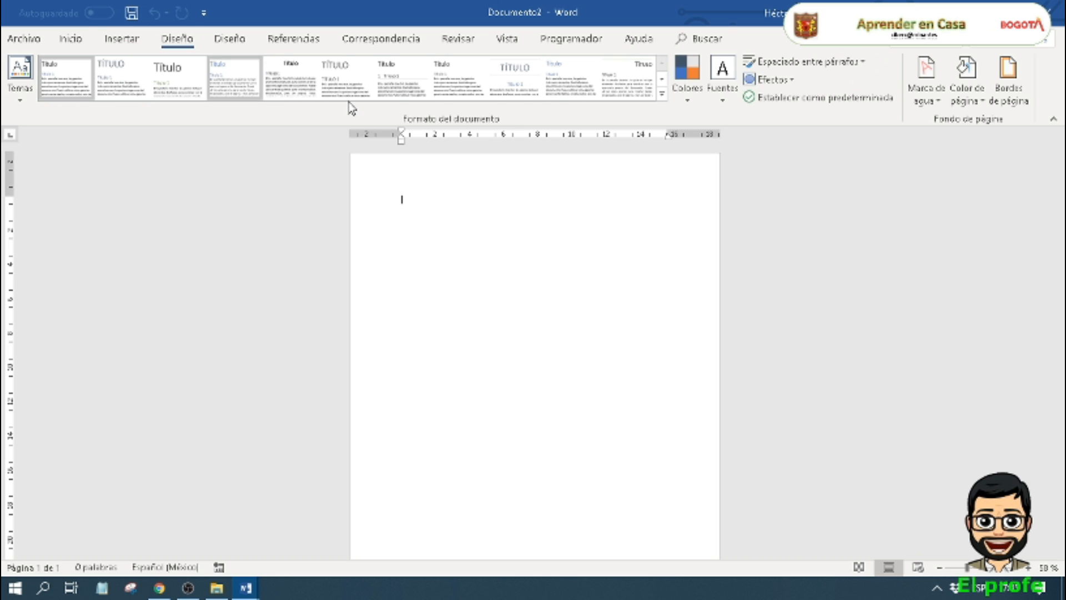
{"action": "left_click", "coordinate": [663, 95]}
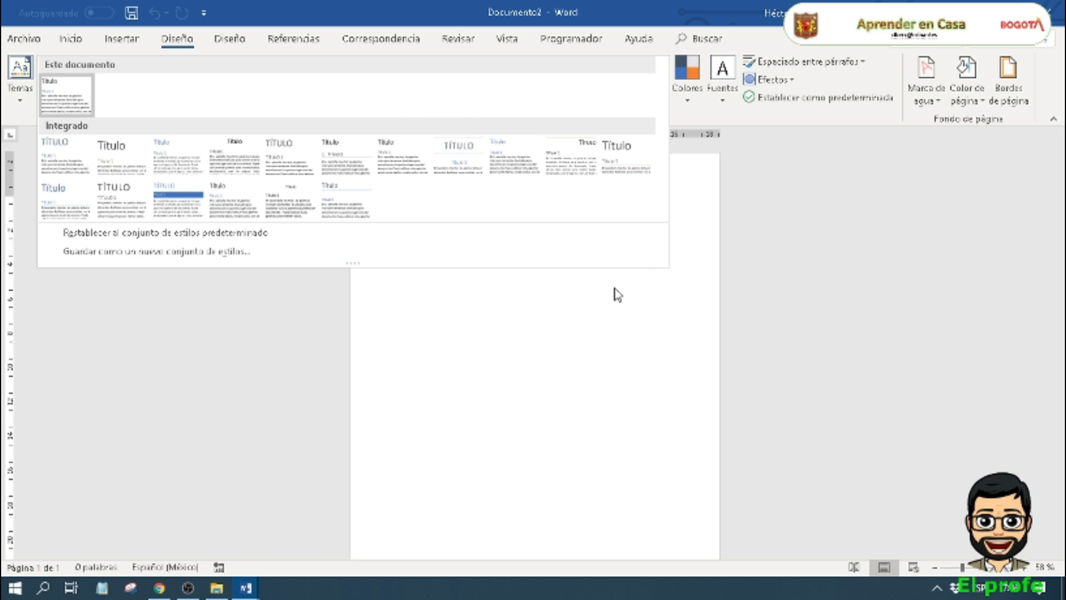
{"action": "left_click", "coordinate": [593, 309]}
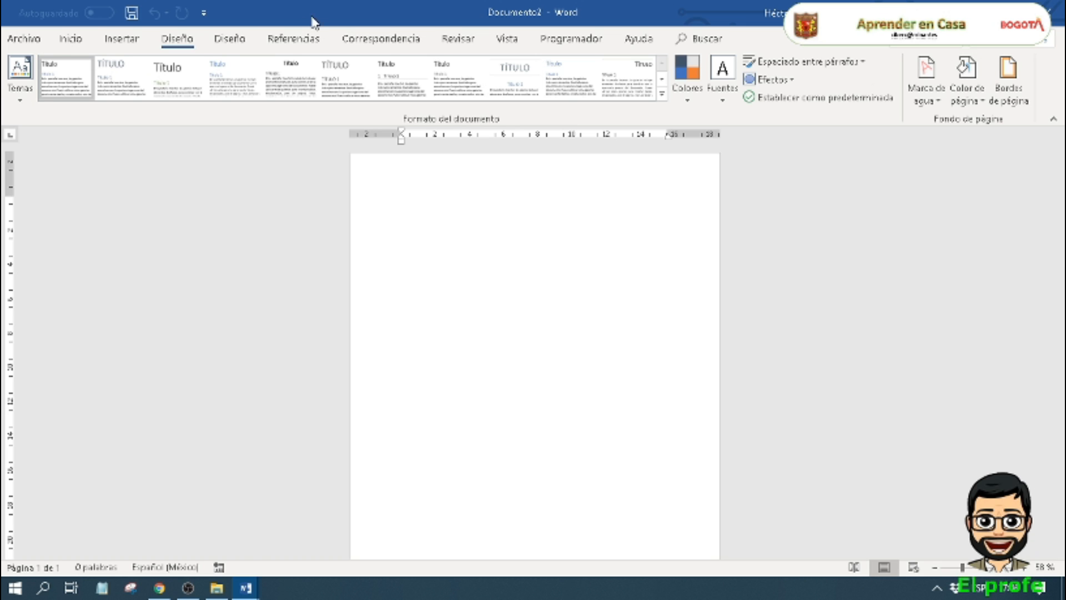
{"action": "left_click", "coordinate": [239, 42]}
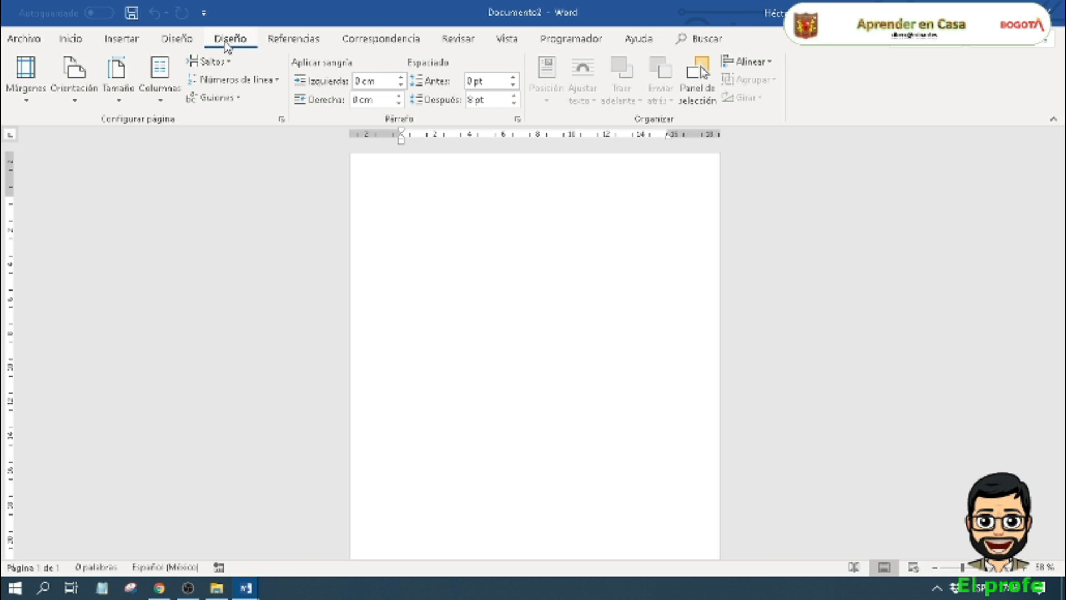
{"action": "left_click", "coordinate": [187, 40]}
{"action": "left_click", "coordinate": [237, 40]}
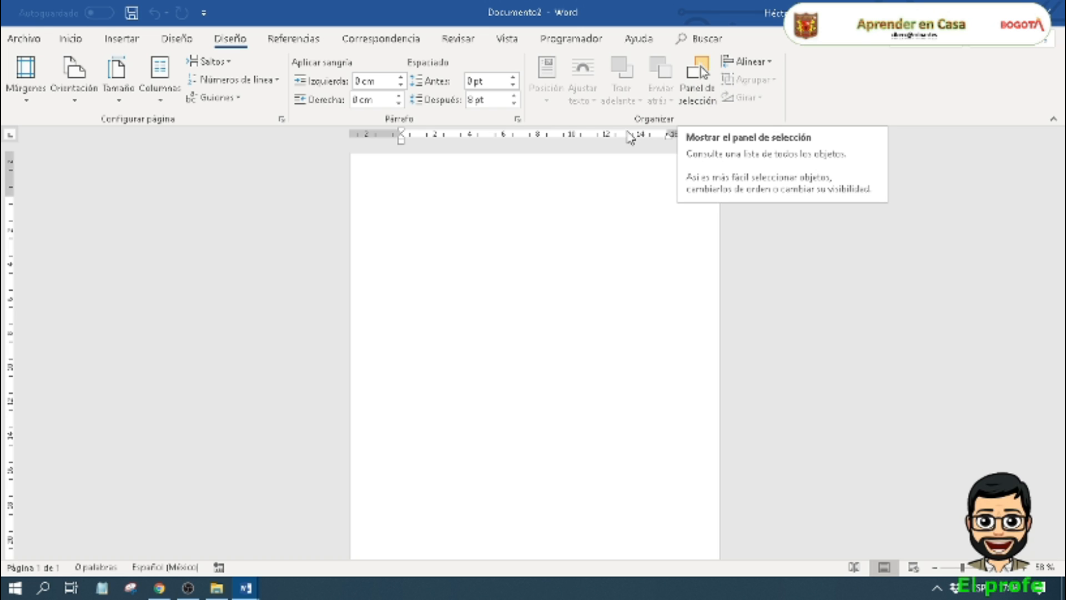
Step: Examine the references tools with their list of citation styles, along with the mailing and review tools
{"action": "left_click", "coordinate": [295, 39]}
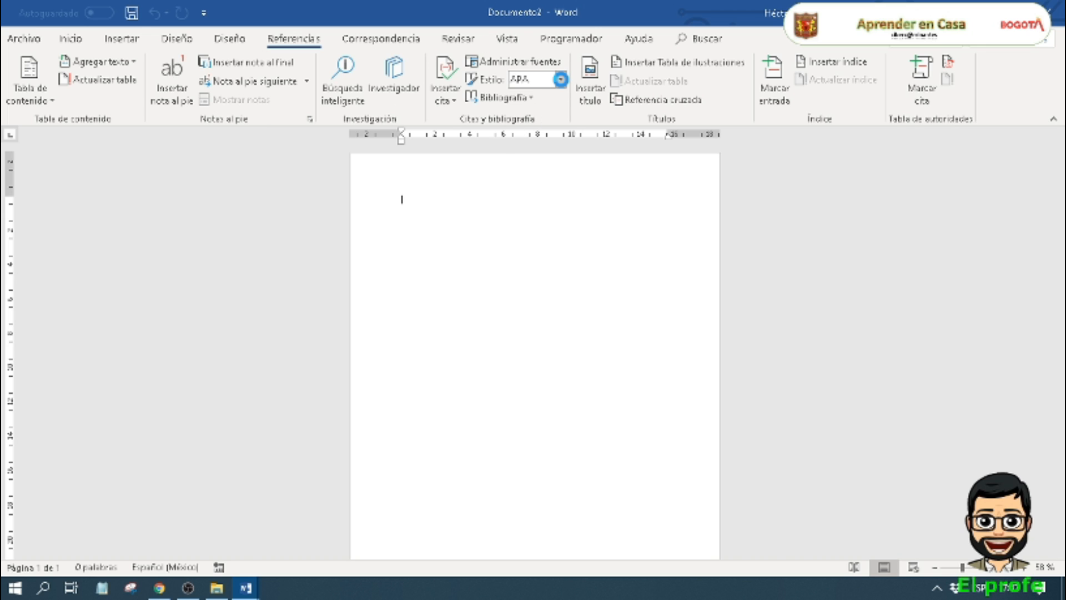
{"action": "left_click", "coordinate": [562, 81]}
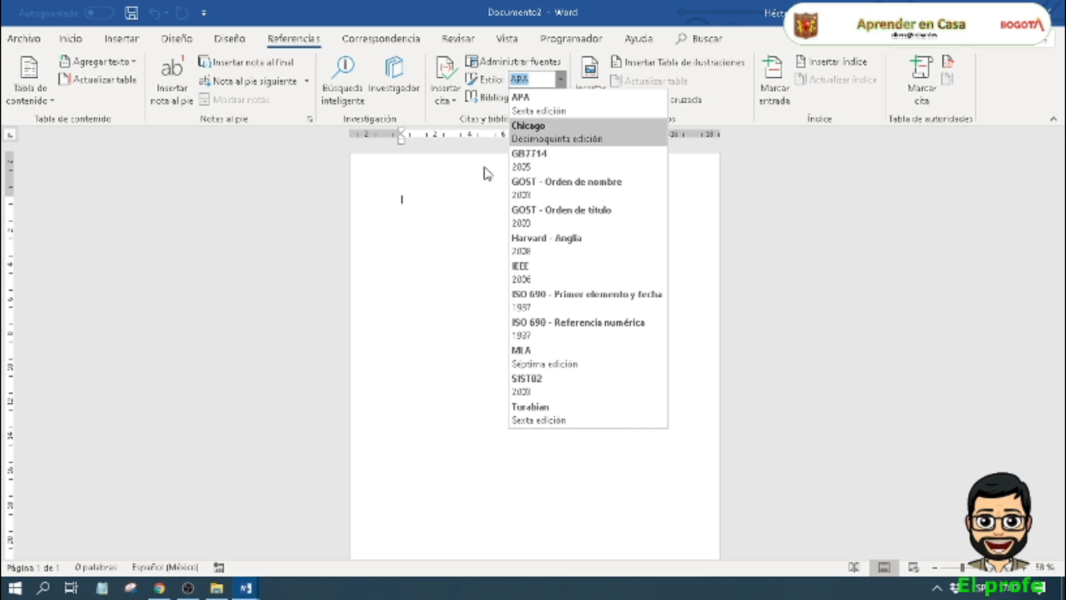
{"action": "left_click", "coordinate": [450, 239]}
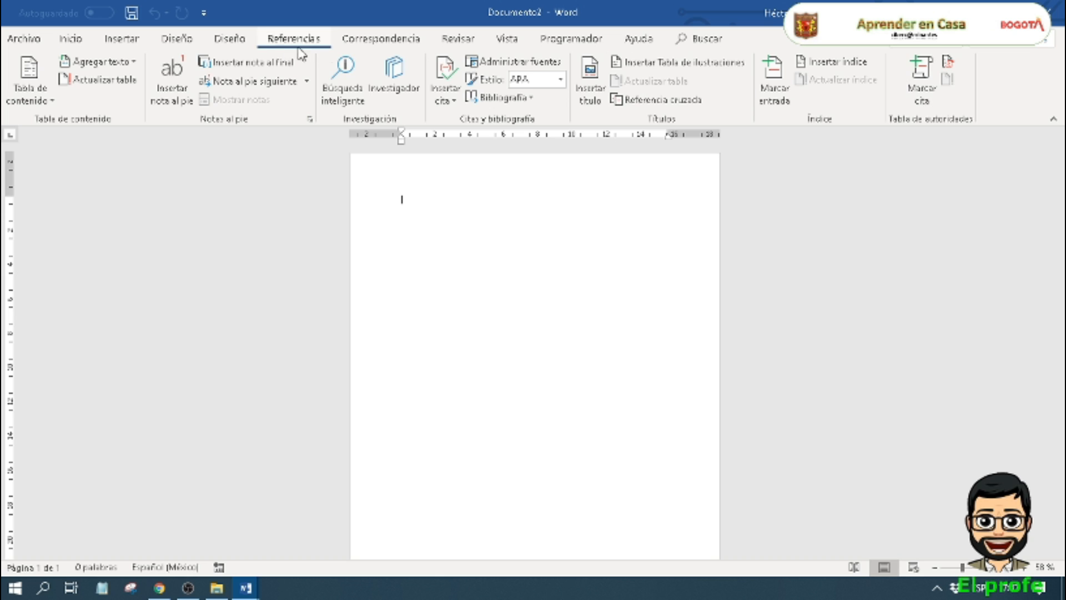
{"action": "left_click", "coordinate": [381, 39]}
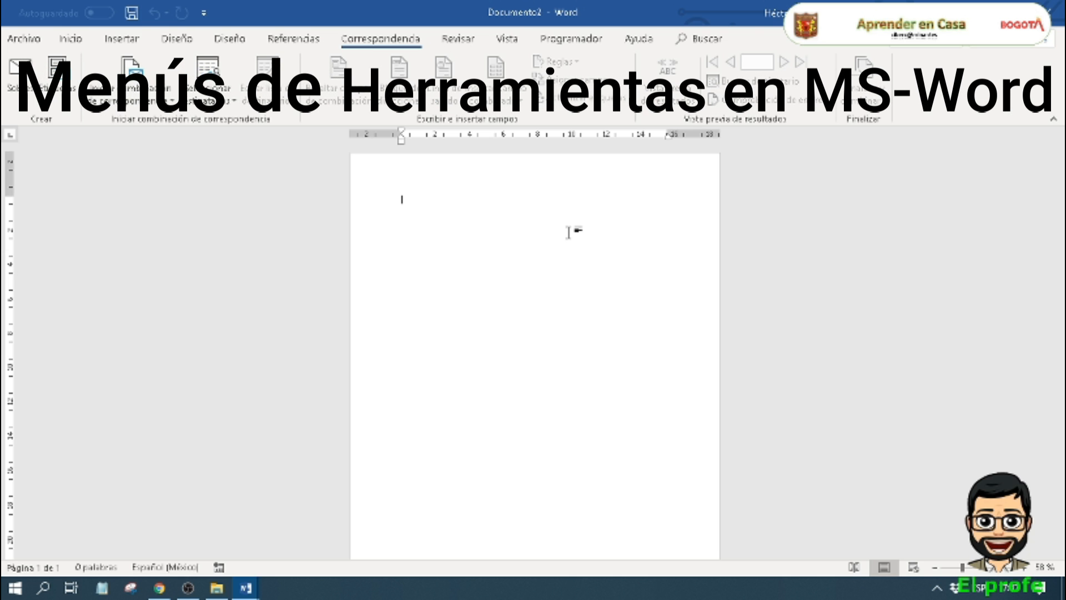
{"action": "left_click", "coordinate": [472, 40]}
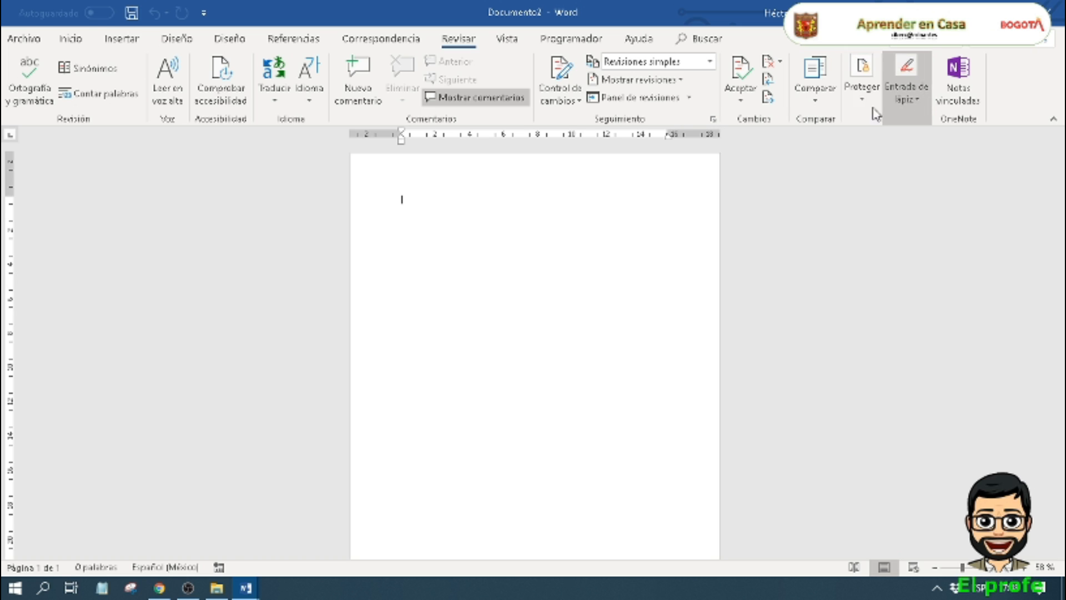
Step: Display the blank document in reading mode and briefly show its navigation pane
{"action": "left_click", "coordinate": [507, 39]}
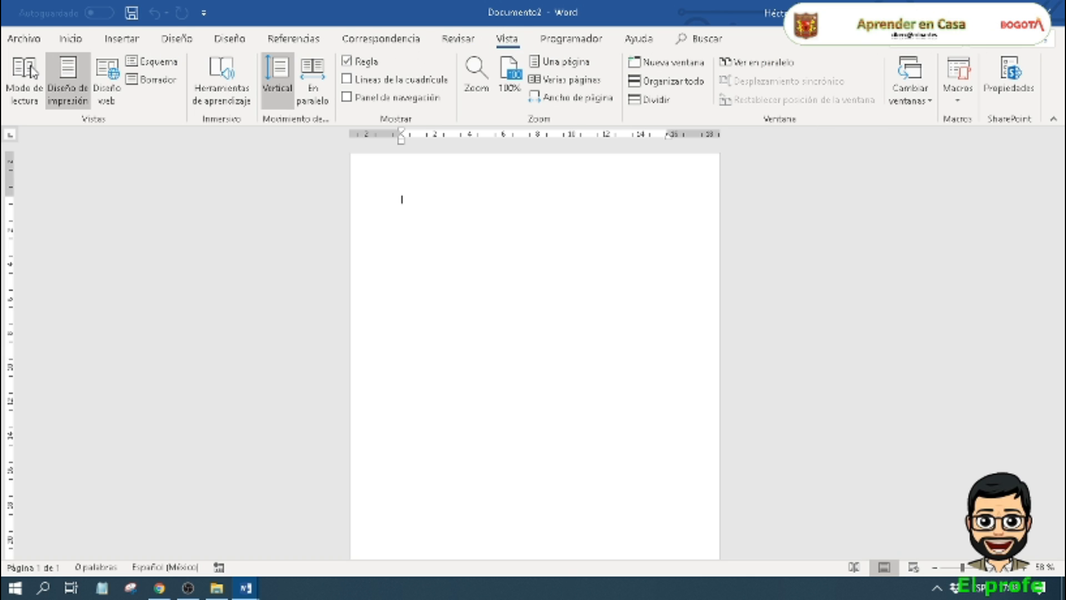
{"action": "left_click", "coordinate": [19, 94]}
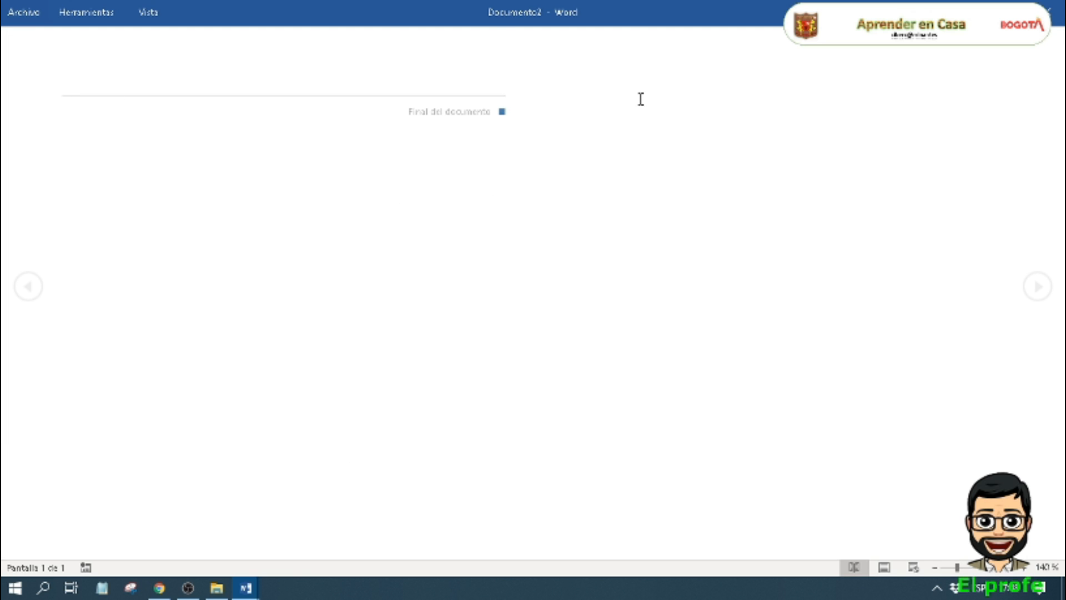
{"action": "left_click", "coordinate": [163, 14]}
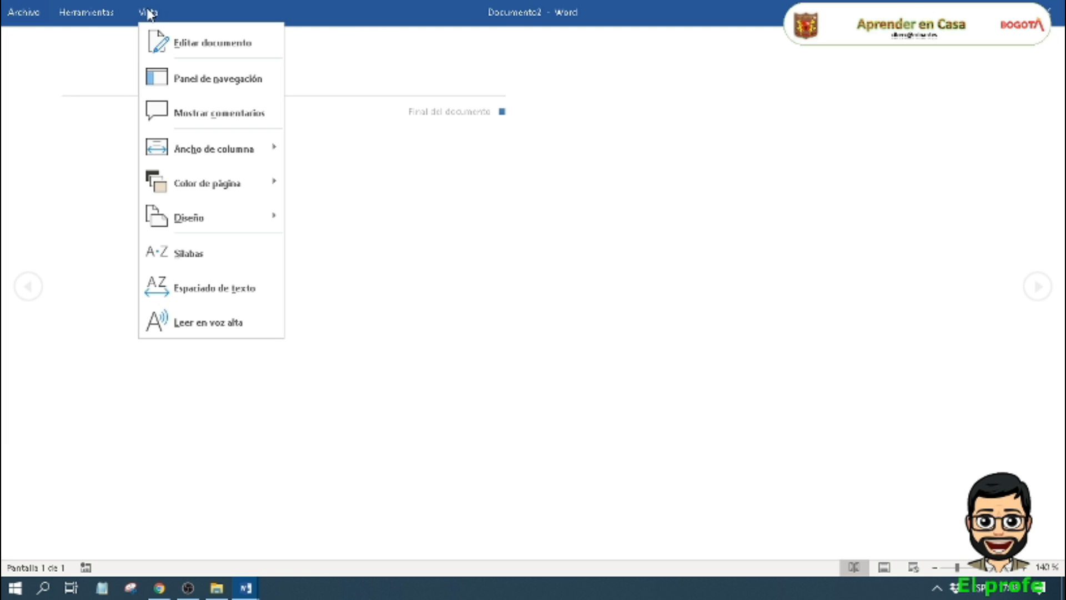
{"action": "left_click", "coordinate": [188, 78]}
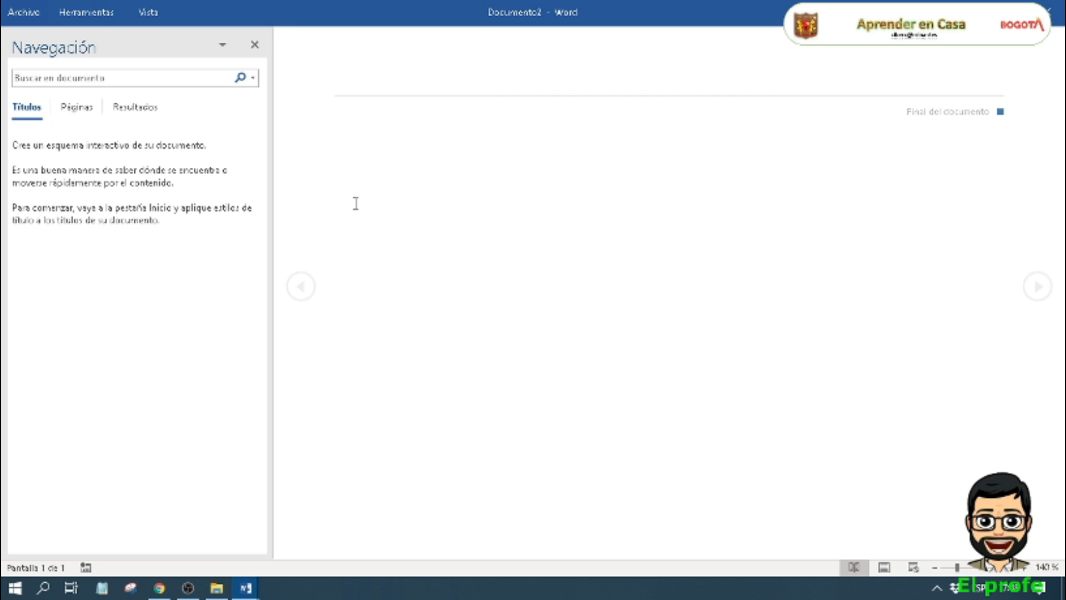
{"action": "left_click", "coordinate": [254, 44]}
Step: Turn on the display of comments in reading mode and return to editing the document
{"action": "left_click", "coordinate": [149, 14]}
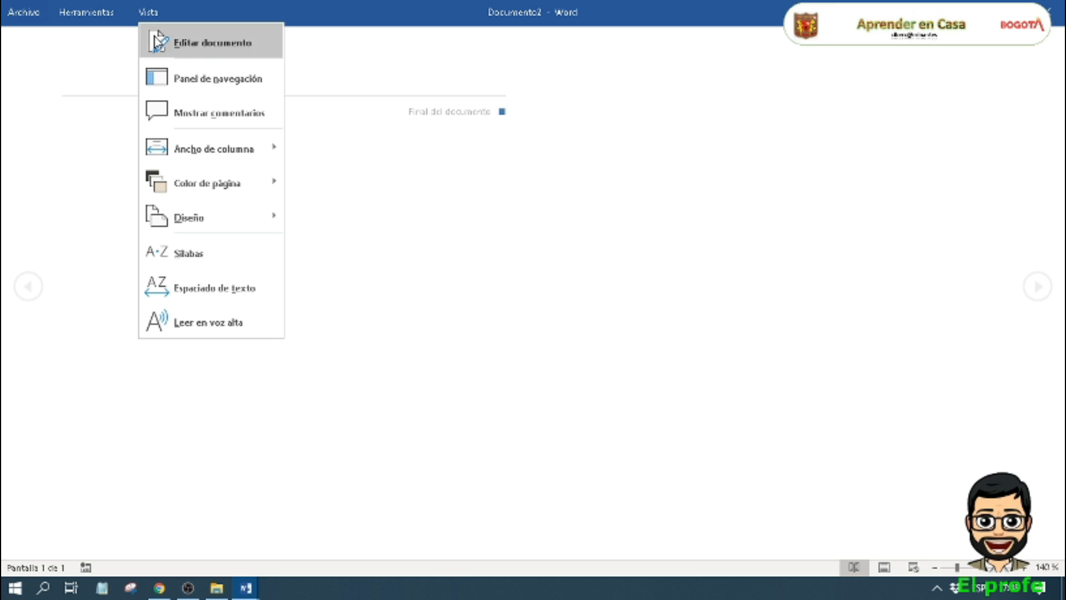
{"action": "left_click", "coordinate": [227, 119]}
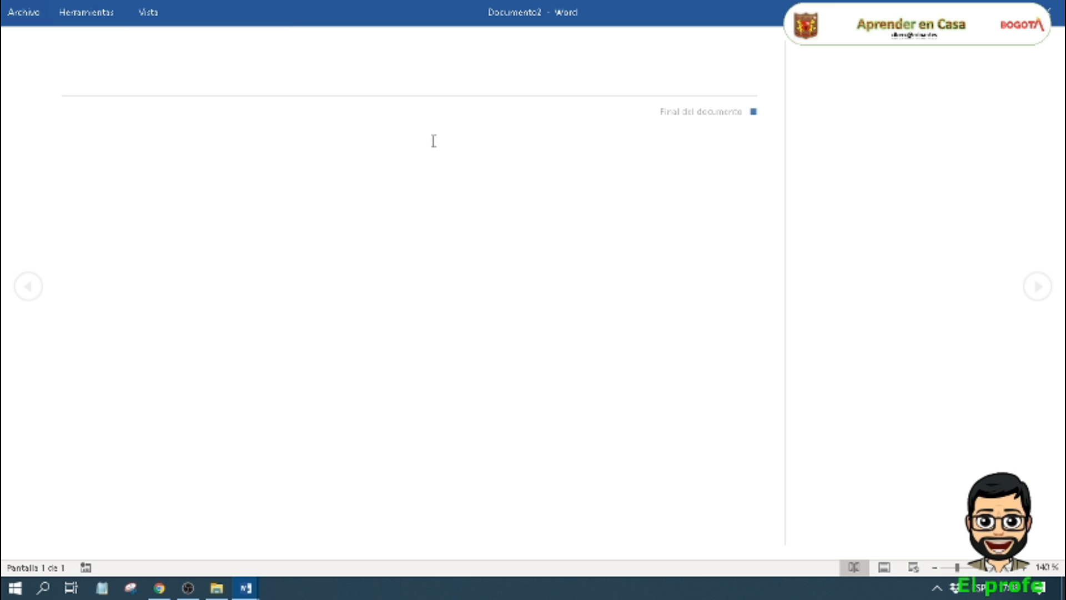
{"action": "left_click", "coordinate": [145, 12]}
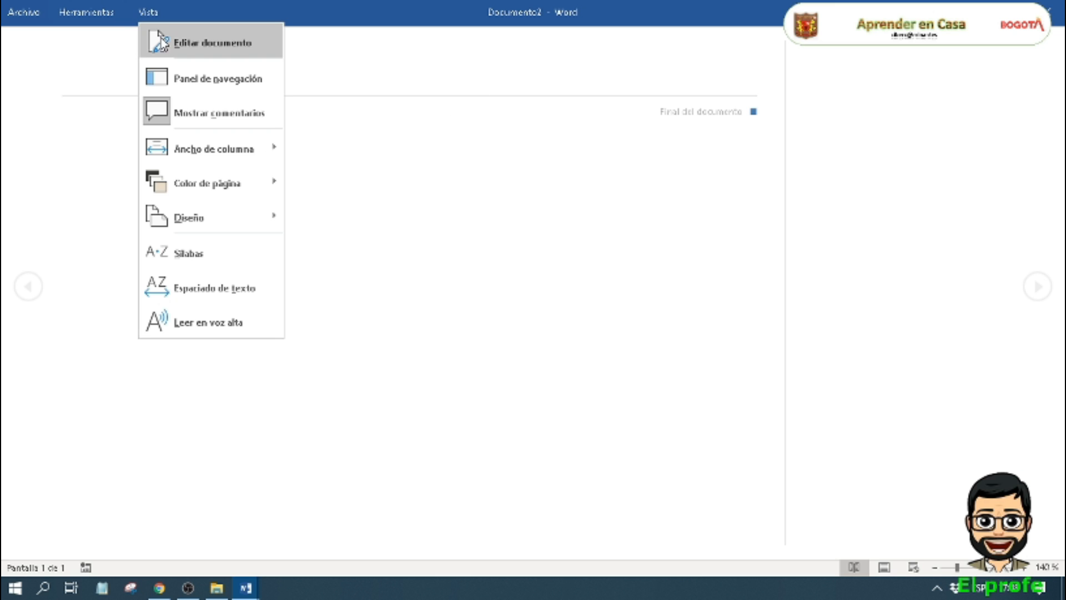
{"action": "left_click", "coordinate": [240, 47]}
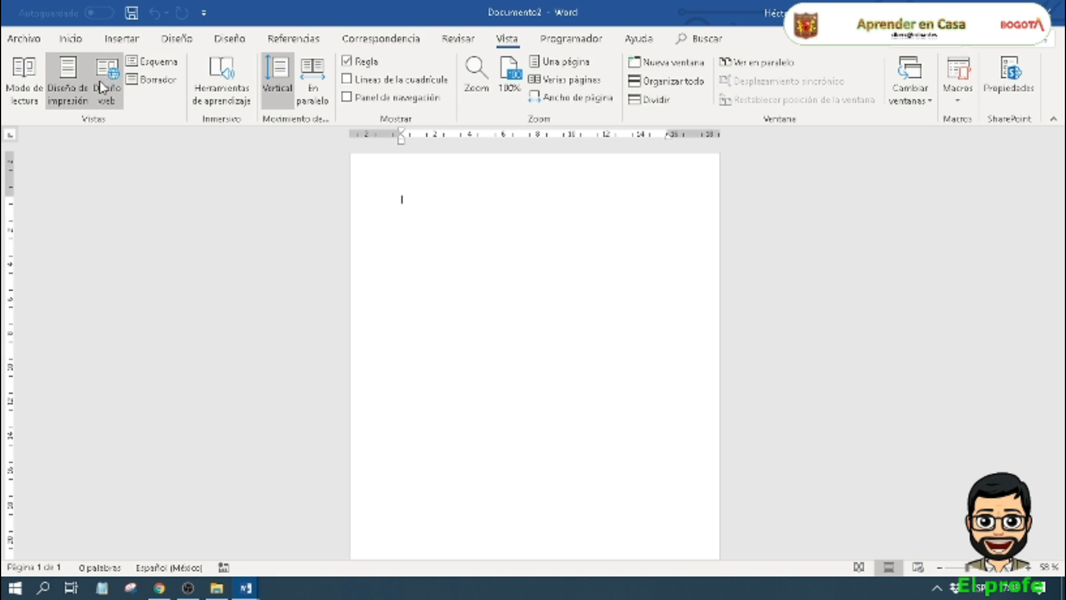
Step: Preview the blank document in web layout and outline view, and close the outline view
{"action": "left_click", "coordinate": [107, 80]}
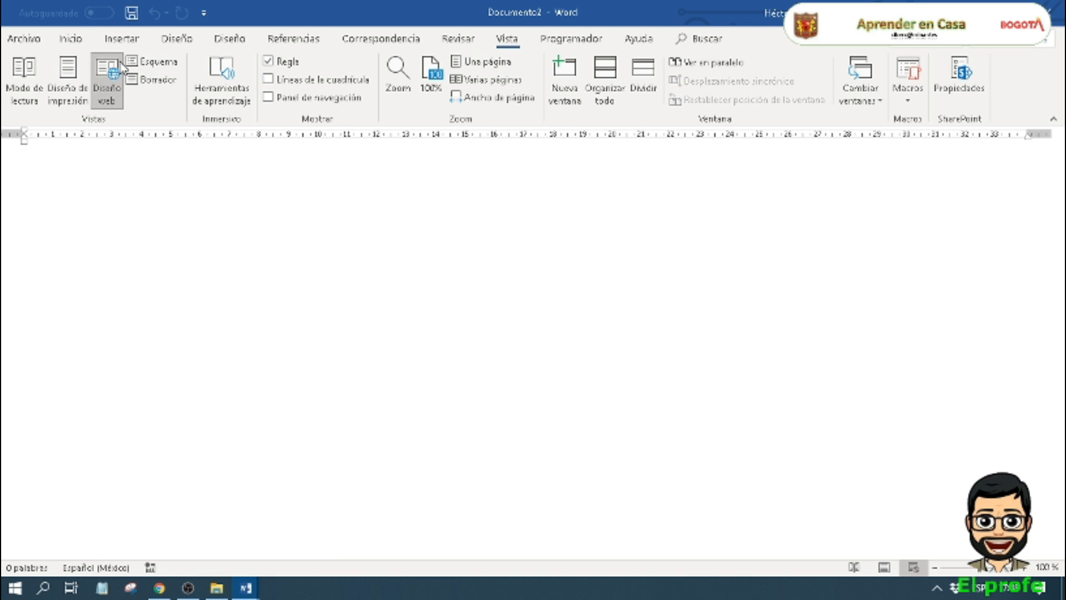
{"action": "left_click", "coordinate": [155, 62]}
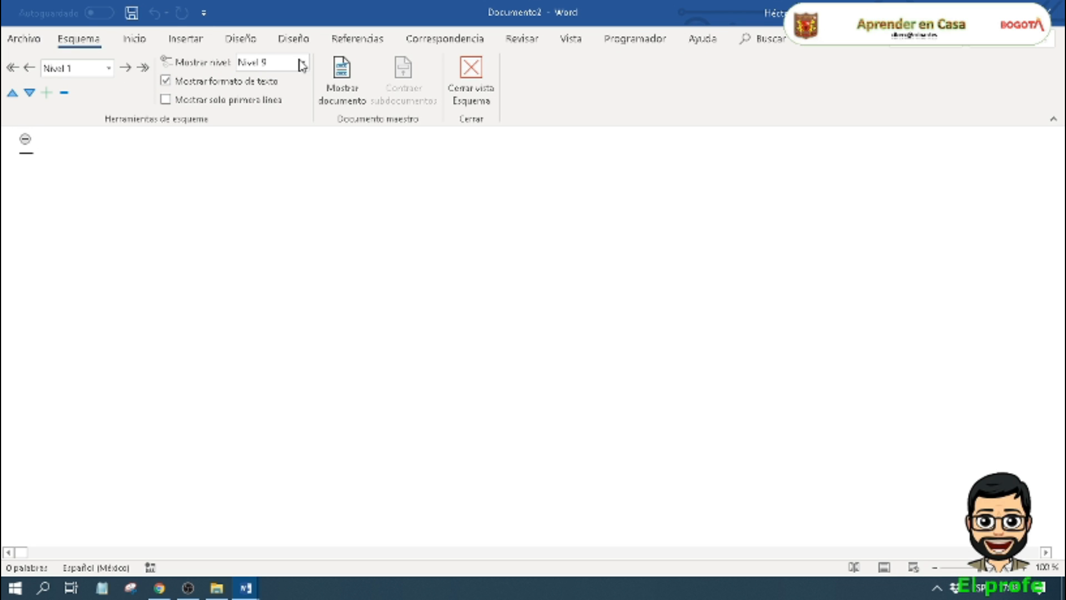
{"action": "left_click", "coordinate": [478, 73]}
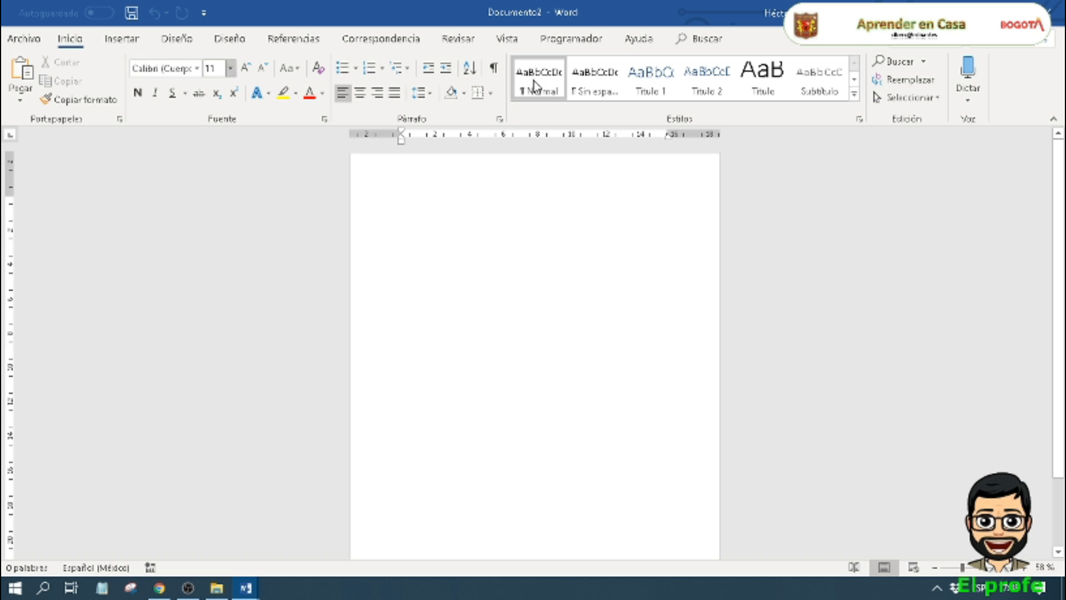
Step: Preview the document in draft view and return to print layout by way of reading mode
{"action": "left_click", "coordinate": [507, 39]}
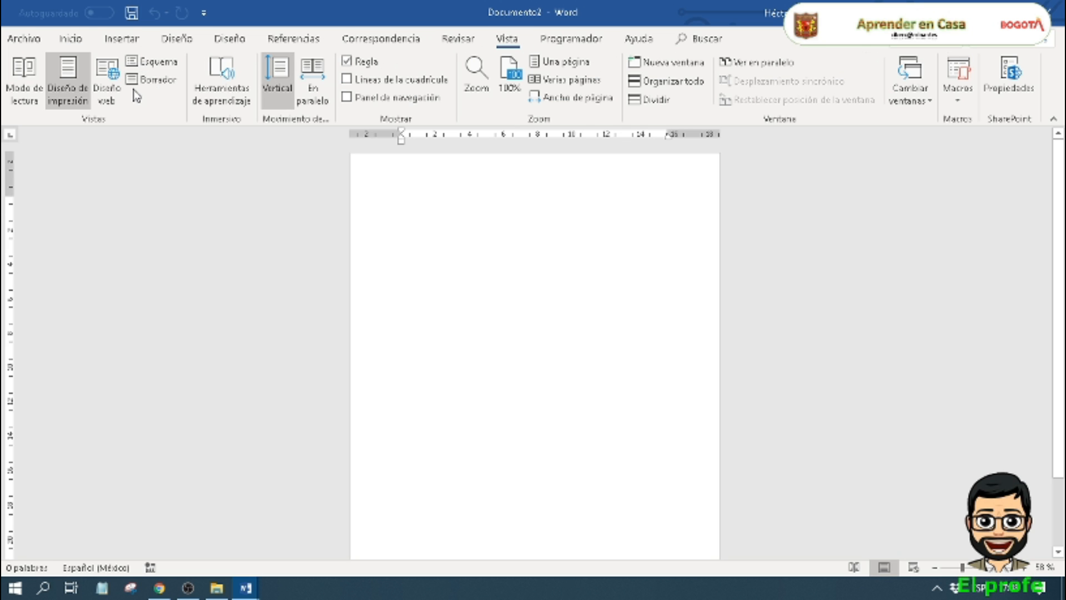
{"action": "left_click", "coordinate": [146, 80]}
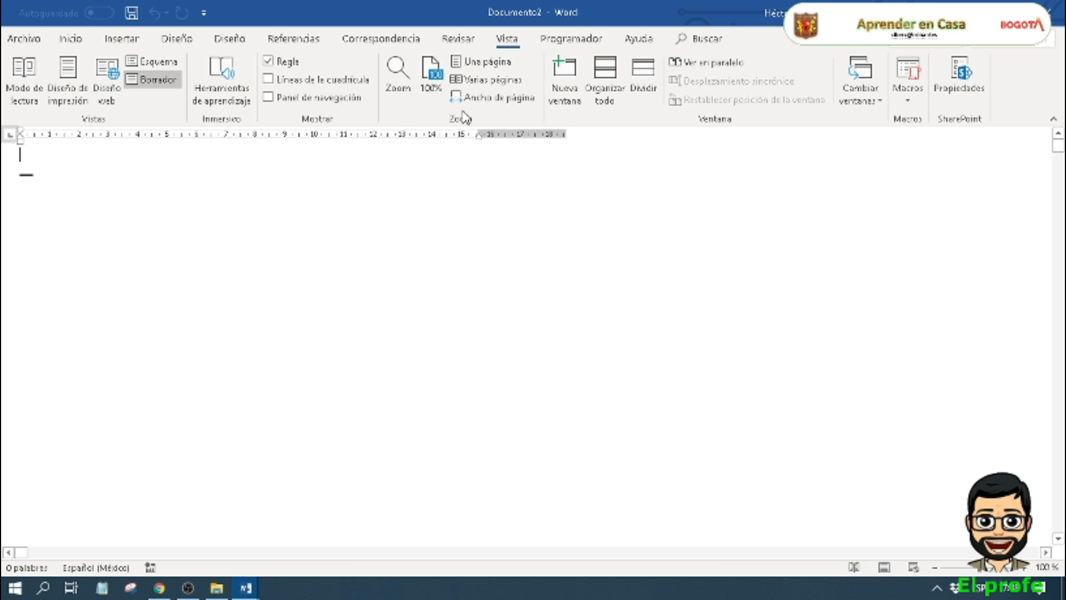
{"action": "left_click", "coordinate": [22, 71]}
{"action": "left_click", "coordinate": [153, 16]}
{"action": "left_click", "coordinate": [164, 47]}
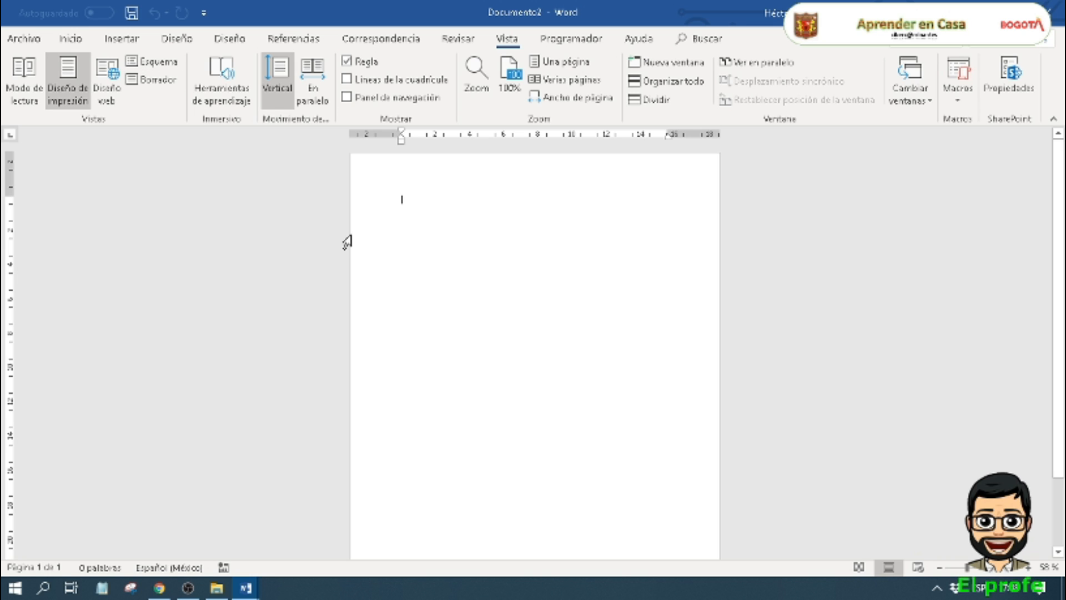
Step: Show the gridlines on the blank page and hide them again
{"action": "left_click", "coordinate": [348, 79]}
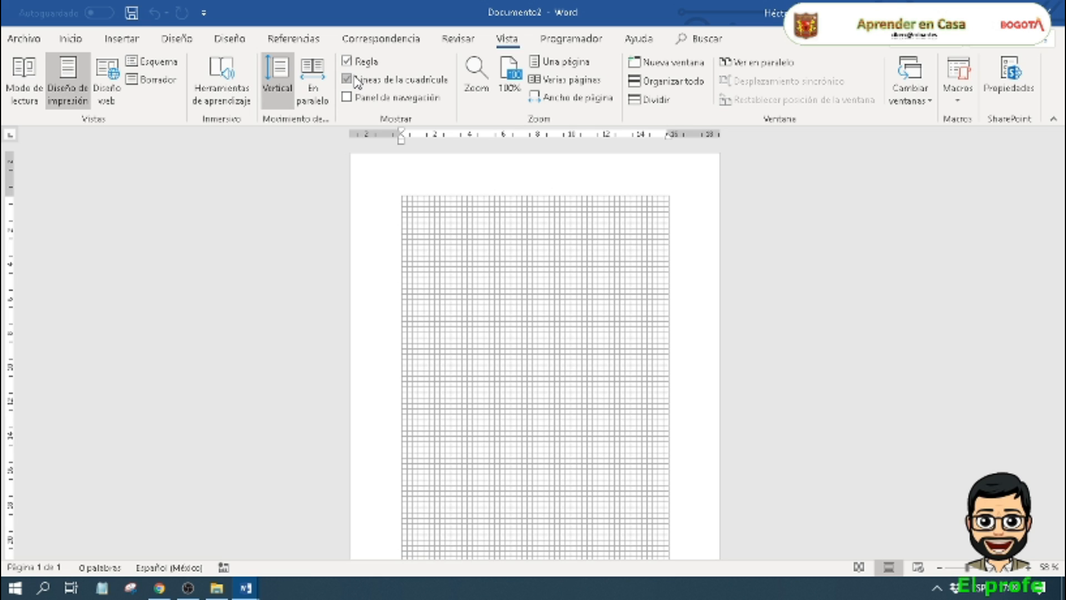
{"action": "left_click", "coordinate": [347, 79]}
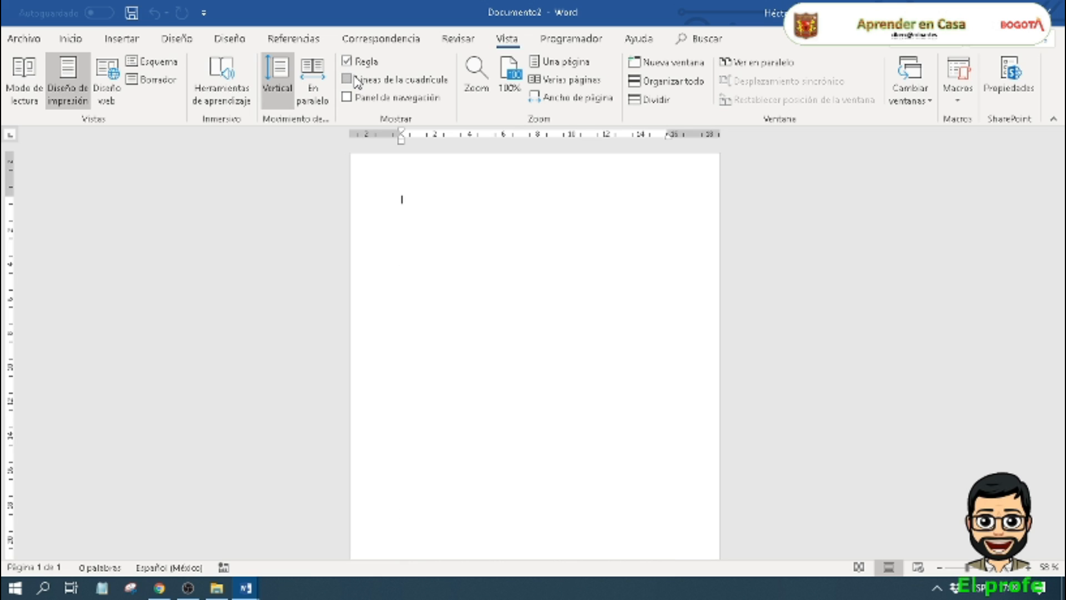
Step: Show the navigation pane beside the blank document and make it narrower
{"action": "left_click", "coordinate": [347, 97]}
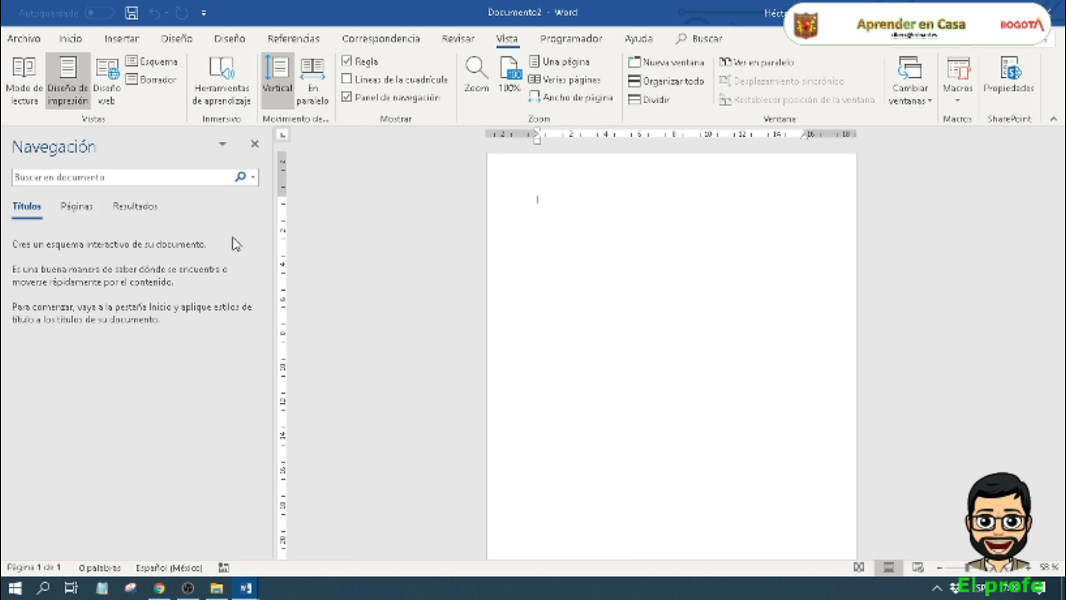
{"action": "left_click_drag", "start_coordinate": [272, 237], "coordinate": [207, 245]}
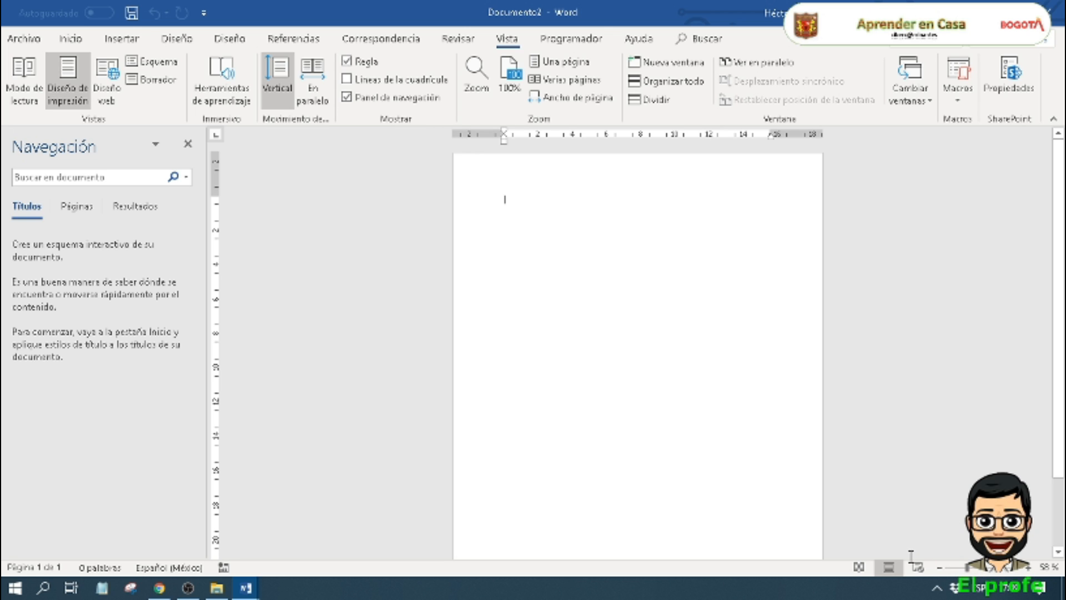
Step: Zoom in on the blank page past 100% and zoom back out to 50%
{"action": "left_click", "coordinate": [1026, 570]}
{"action": "left_click", "coordinate": [1026, 570]}
{"action": "left_click", "coordinate": [1027, 571]}
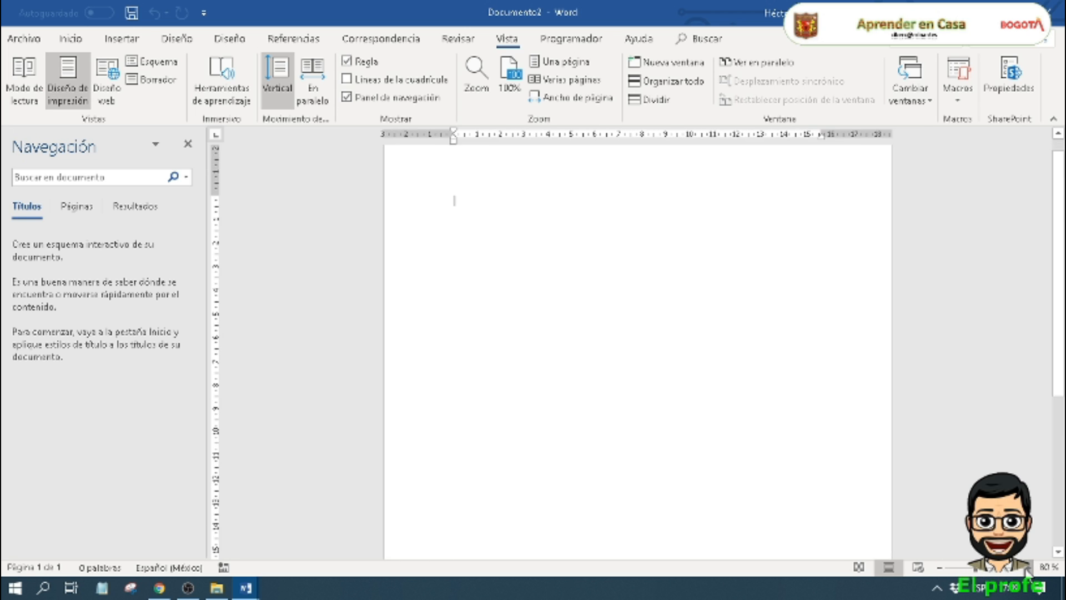
{"action": "left_click", "coordinate": [1026, 571]}
{"action": "left_click", "coordinate": [1027, 570]}
{"action": "left_click", "coordinate": [1026, 570]}
{"action": "left_click", "coordinate": [1026, 570]}
{"action": "left_click", "coordinate": [934, 568]}
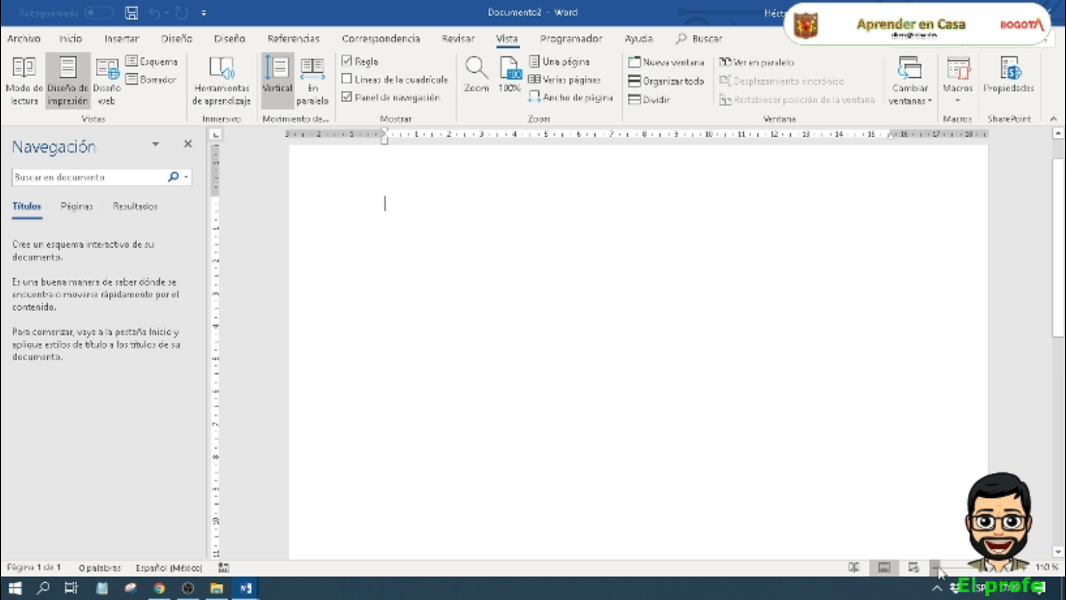
{"action": "left_click", "coordinate": [935, 567]}
{"action": "left_click", "coordinate": [935, 567]}
{"action": "left_click", "coordinate": [935, 567]}
{"action": "left_click", "coordinate": [934, 568]}
{"action": "left_click", "coordinate": [935, 567]}
{"action": "left_click", "coordinate": [935, 567]}
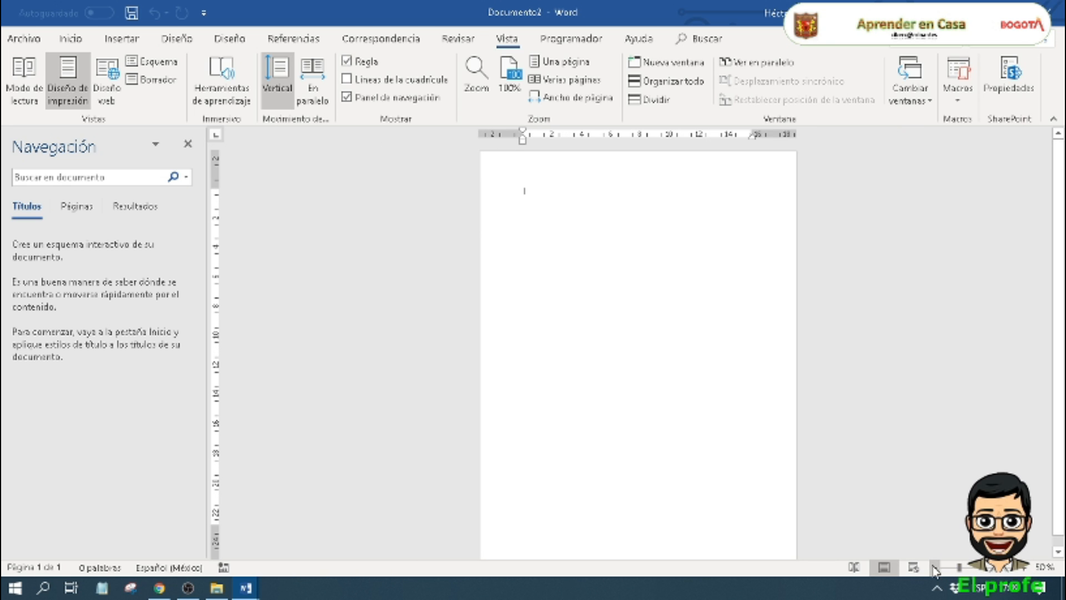
Step: Look over the developer tools and the help tools, and return to the home tools
{"action": "left_click", "coordinate": [568, 39]}
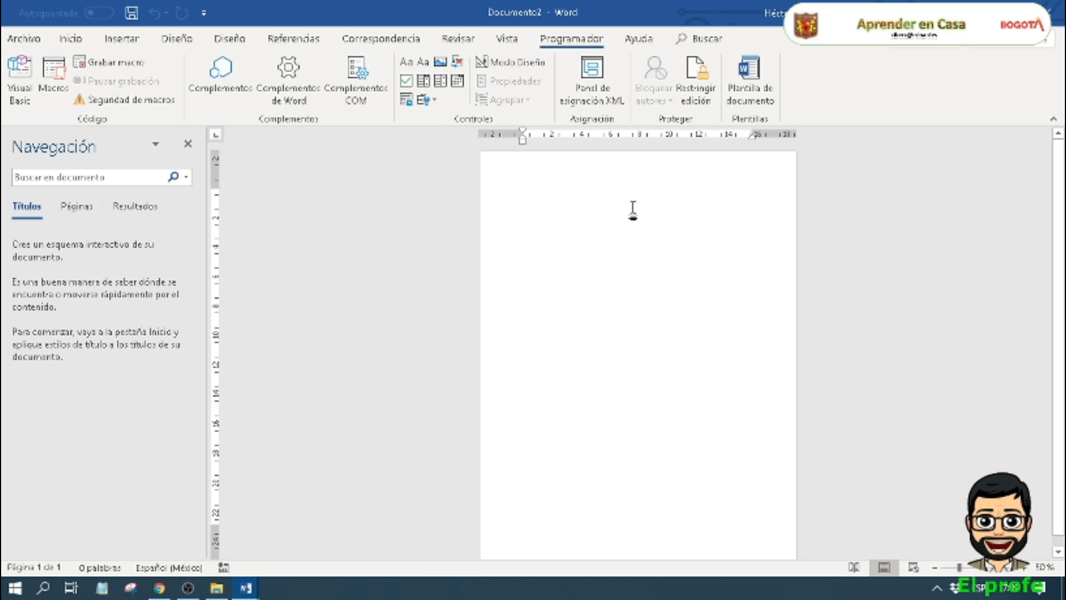
{"action": "left_click", "coordinate": [640, 39]}
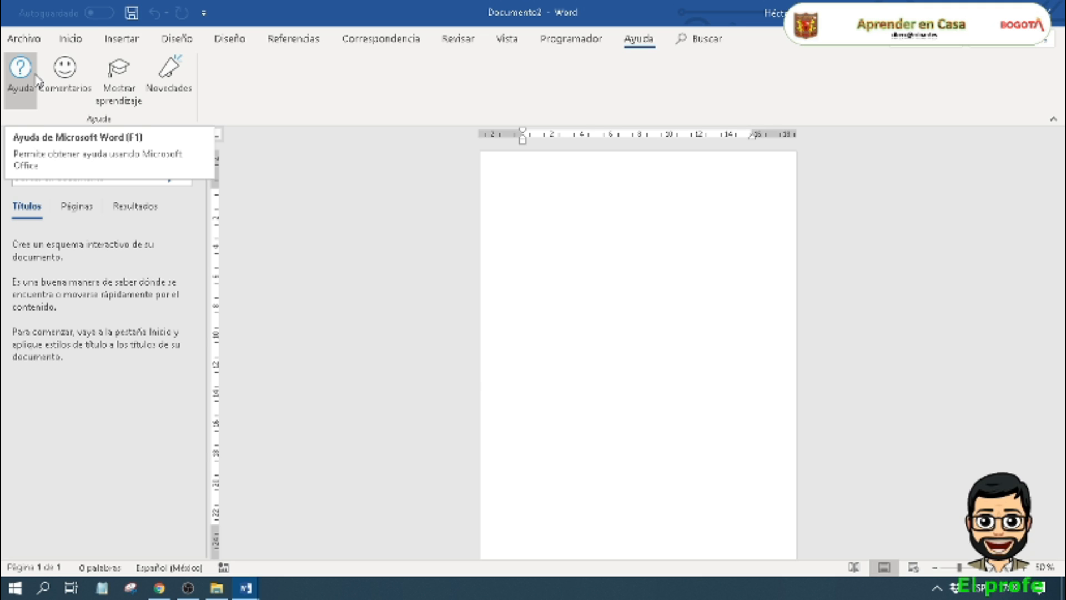
{"action": "left_click", "coordinate": [74, 47]}
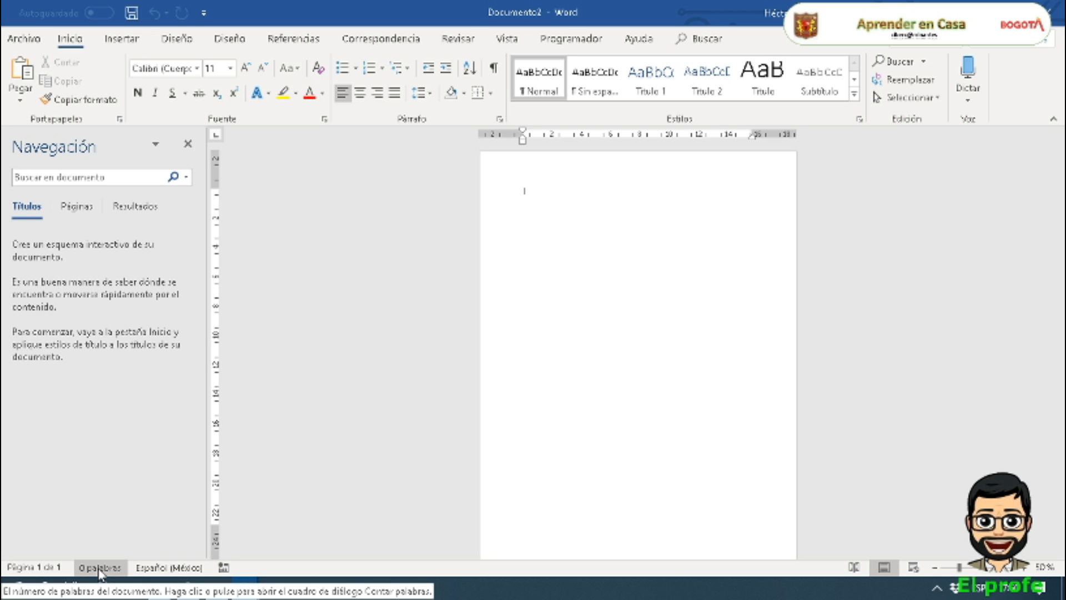
Step: Add blank lines to the document and insert a page break to start a second page
{"action": "key", "text": "Return"}
{"action": "key", "text": "Return"}
{"action": "key", "text": "Return"}
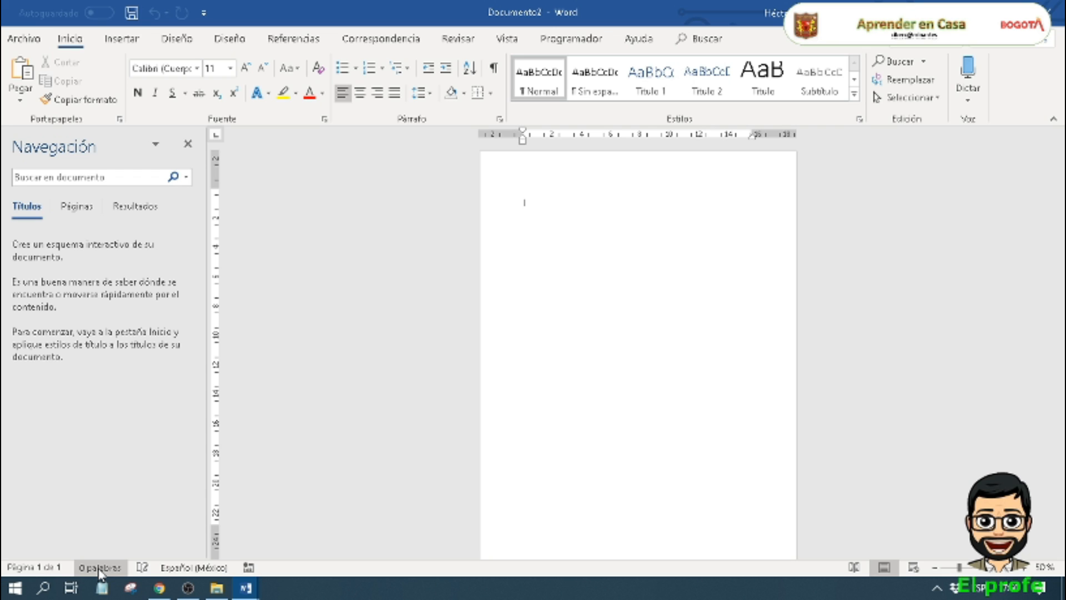
{"action": "key", "text": "ctrl+Return"}
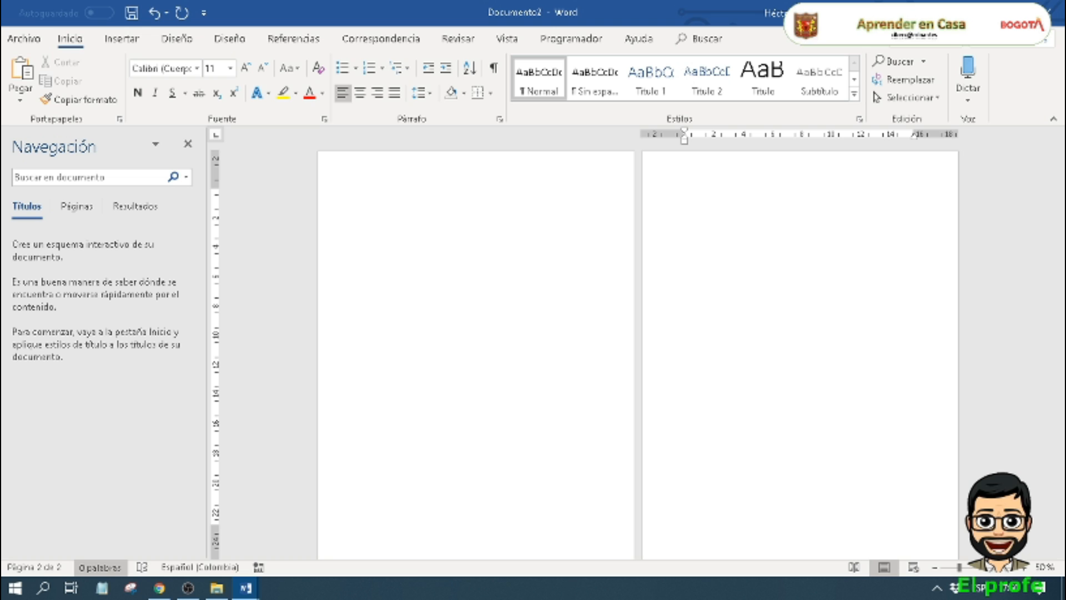
Step: Hide the navigation pane and return to the first page at 80% zoom
{"action": "left_click", "coordinate": [50, 569]}
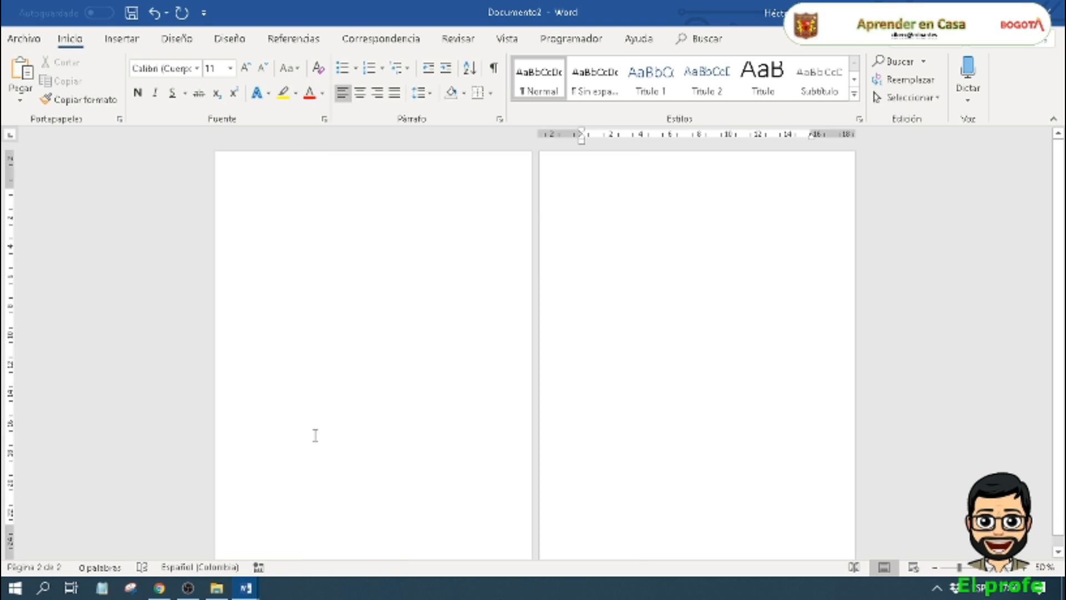
{"action": "left_click", "coordinate": [354, 229]}
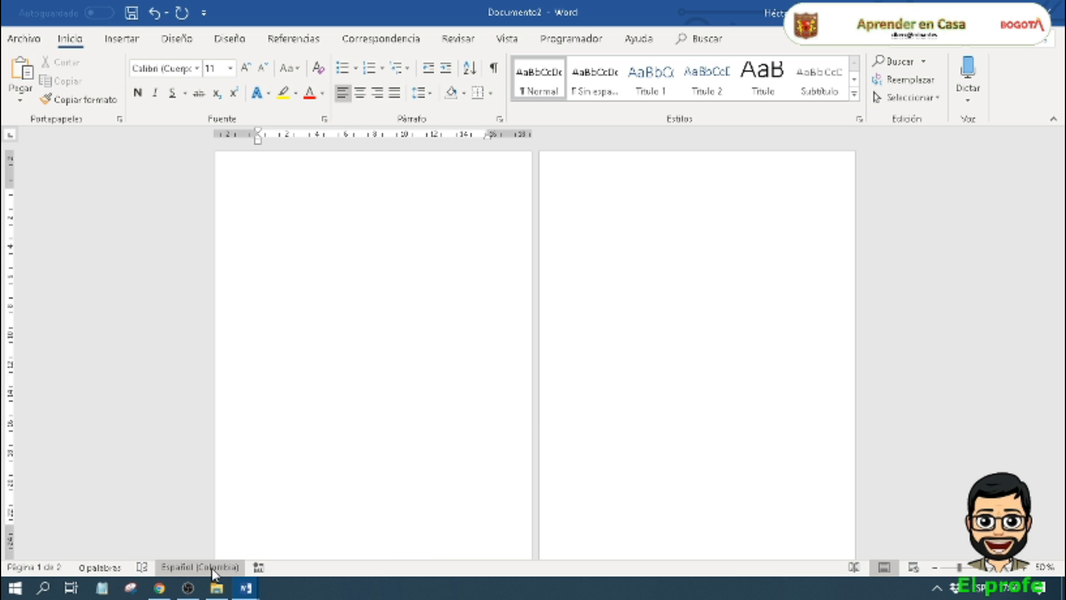
{"action": "left_click", "coordinate": [635, 318]}
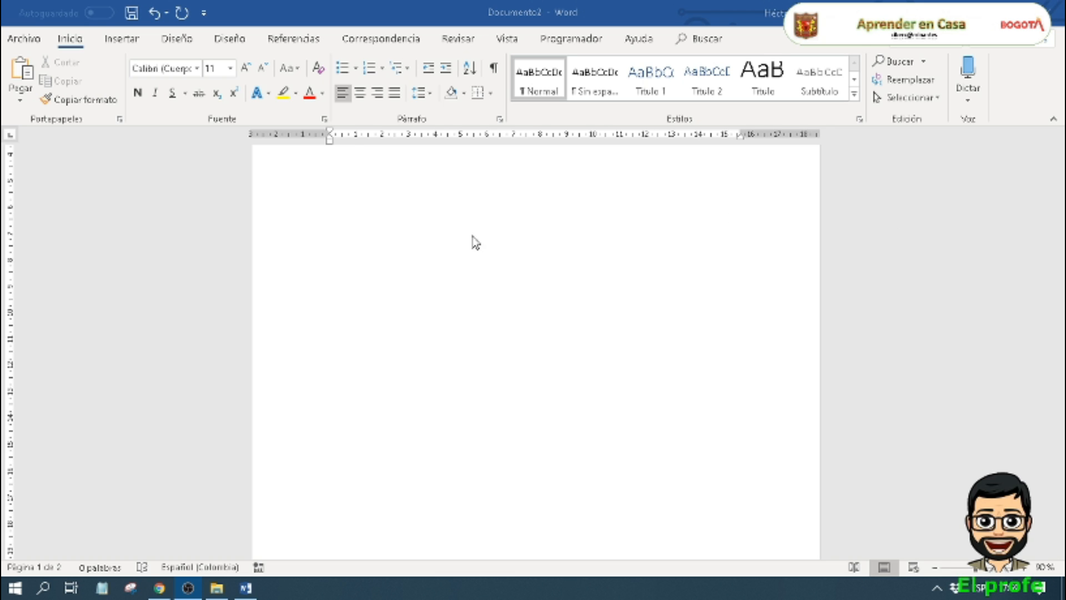
{"action": "scroll", "coordinate": [467, 245], "scroll_direction": "down", "scroll_amount": 1}
{"action": "scroll", "coordinate": [466, 245], "scroll_direction": "up", "scroll_amount": 1}
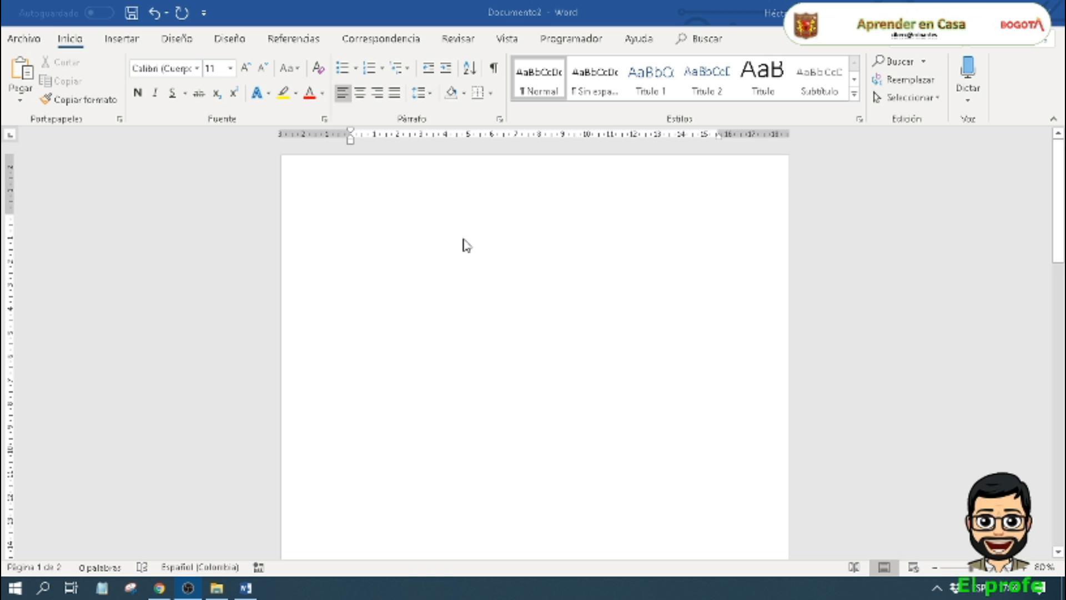
Step: Switch to Chrome and review the Semana 1 instructions about the ICONTEC standards in Guia6-Grado6.pdf
{"action": "left_click", "coordinate": [160, 588]}
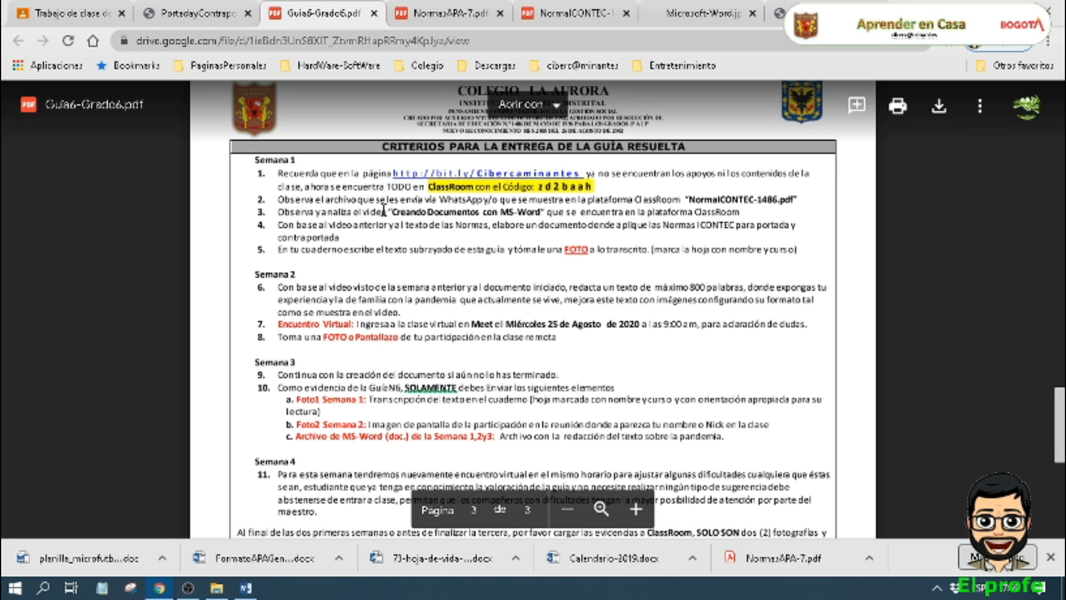
{"action": "scroll", "coordinate": [322, 255], "scroll_direction": "down", "scroll_amount": 1}
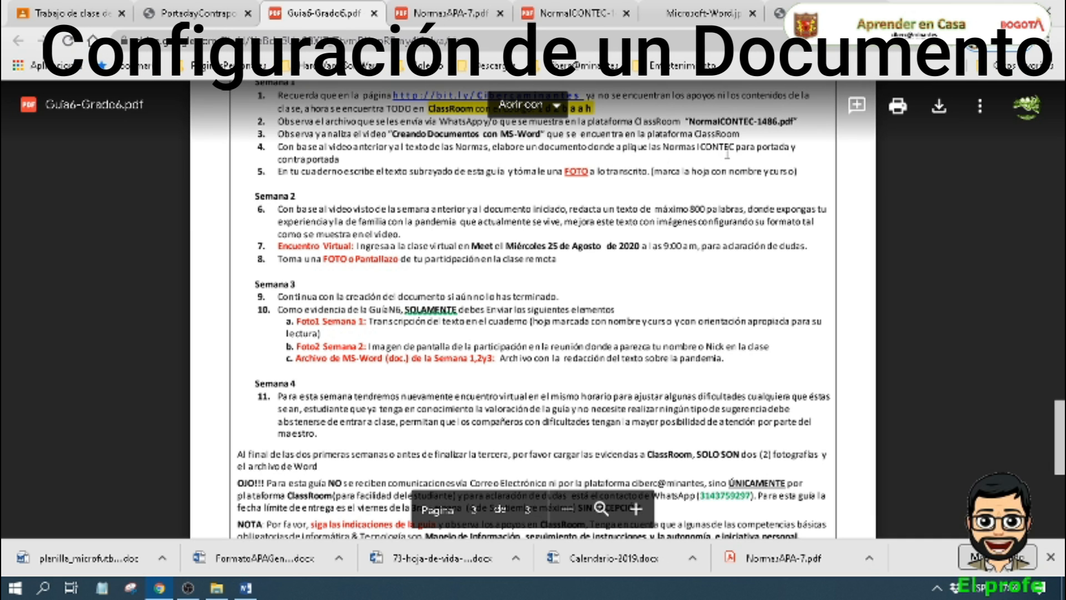
{"action": "left_click_drag", "start_coordinate": [736, 148], "coordinate": [653, 148]}
{"action": "double_click", "coordinate": [654, 178]}
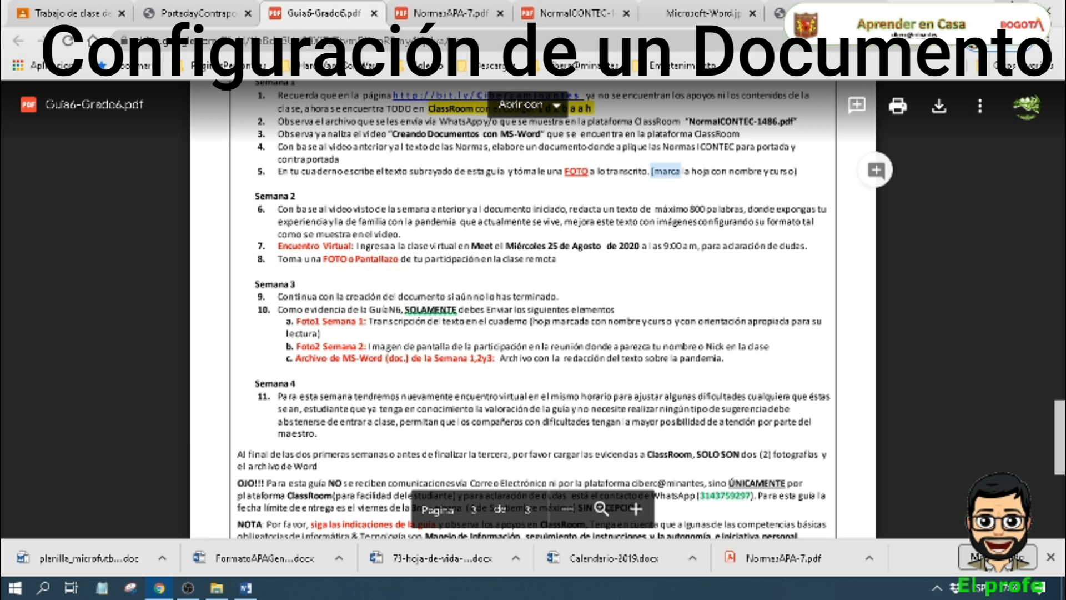
Step: Return to the Word document and place the cursor at the start of the first page
{"action": "left_click", "coordinate": [976, 10]}
{"action": "left_click", "coordinate": [411, 327]}
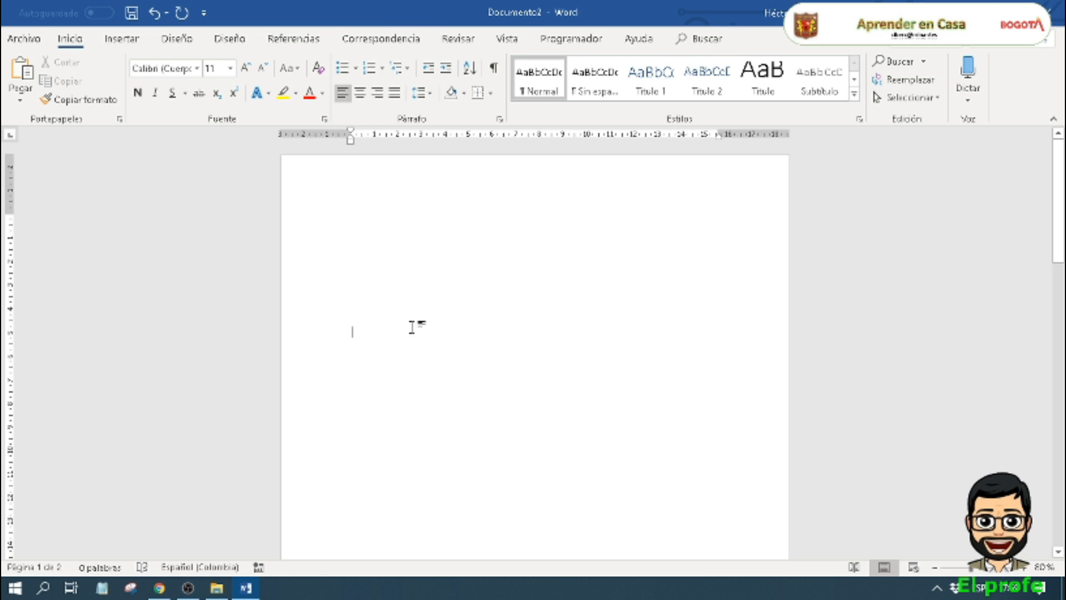
{"action": "left_click", "coordinate": [326, 212]}
{"action": "left_click", "coordinate": [382, 242]}
{"action": "left_click", "coordinate": [407, 231]}
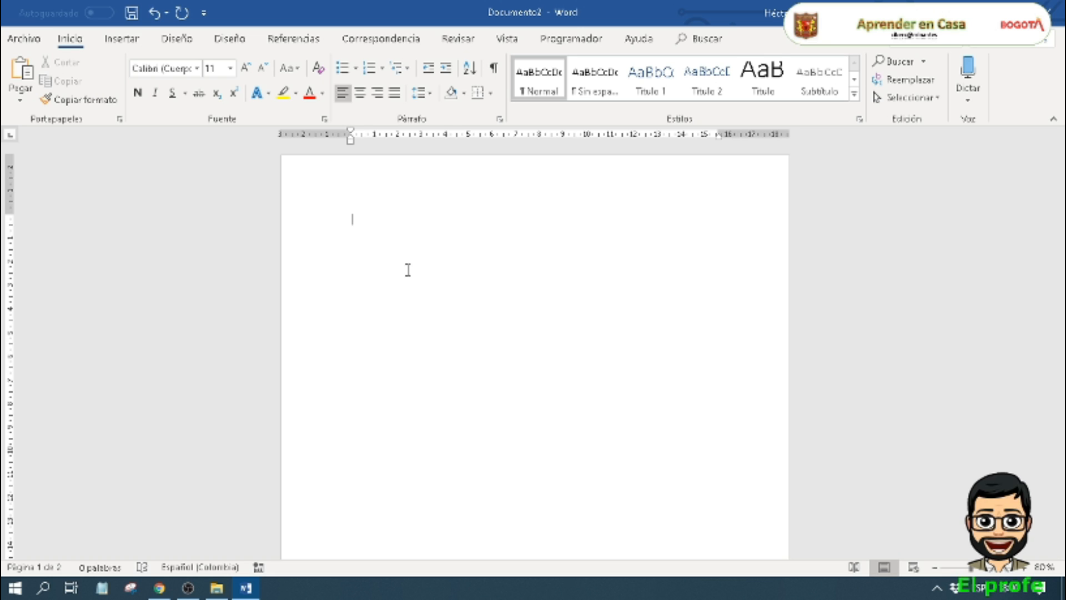
Step: Switch to Chrome, open NormasAPA-7.pdf and look through its table of contents
{"action": "left_click", "coordinate": [159, 588]}
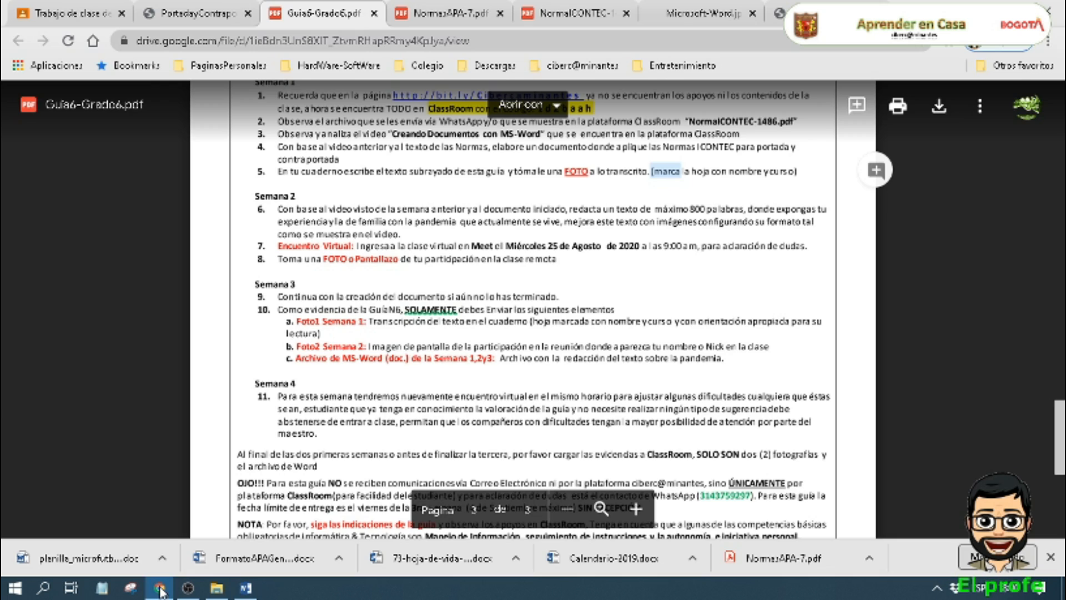
{"action": "left_click", "coordinate": [462, 16]}
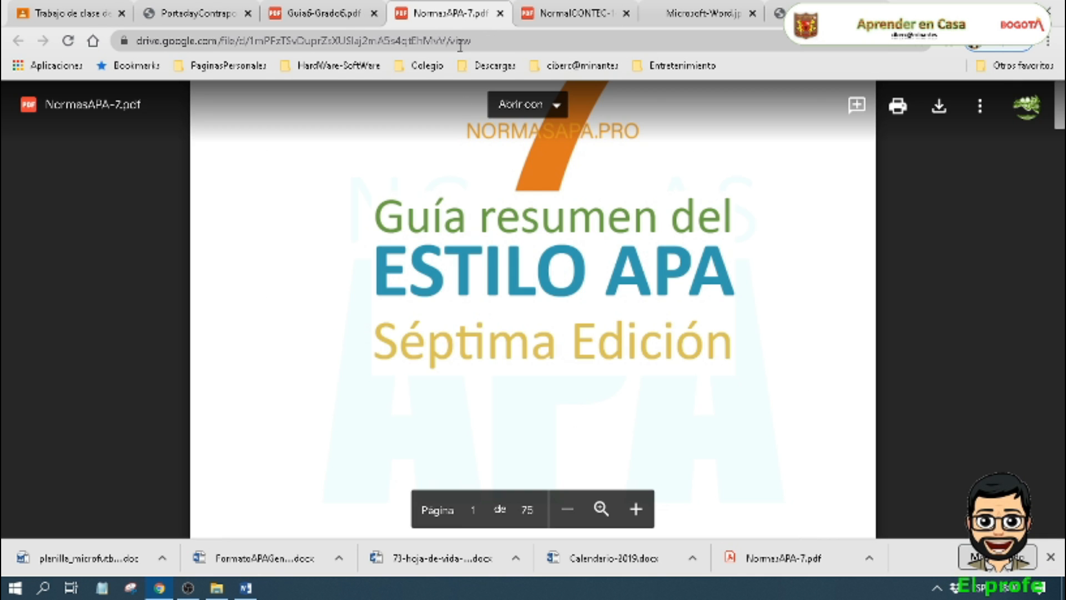
{"action": "scroll", "coordinate": [548, 335], "scroll_direction": "down", "scroll_amount": 20}
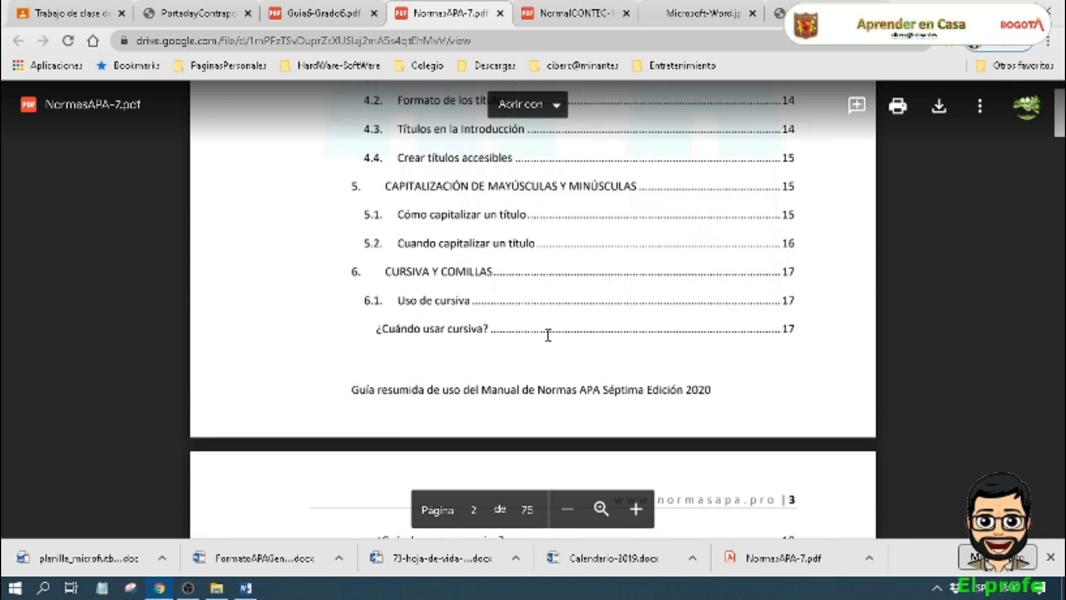
{"action": "scroll", "coordinate": [548, 335], "scroll_direction": "down", "scroll_amount": 18}
{"action": "scroll", "coordinate": [548, 334], "scroll_direction": "up", "scroll_amount": 20}
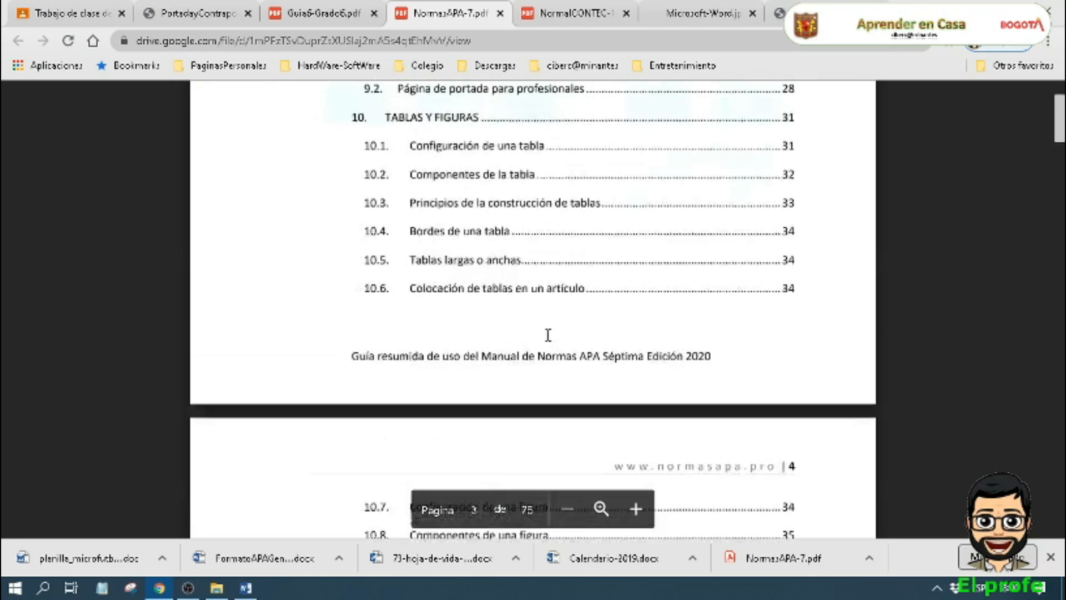
{"action": "scroll", "coordinate": [548, 335], "scroll_direction": "up", "scroll_amount": 15}
{"action": "scroll", "coordinate": [548, 335], "scroll_direction": "down", "scroll_amount": 10}
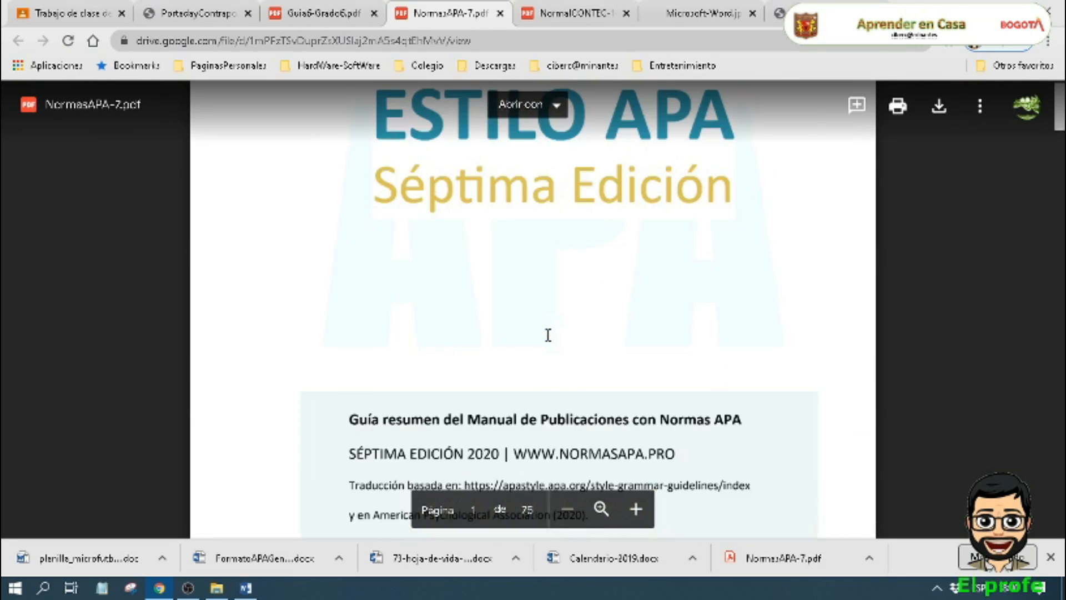
{"action": "scroll", "coordinate": [548, 335], "scroll_direction": "down", "scroll_amount": 10}
{"action": "scroll", "coordinate": [548, 335], "scroll_direction": "up", "scroll_amount": 12}
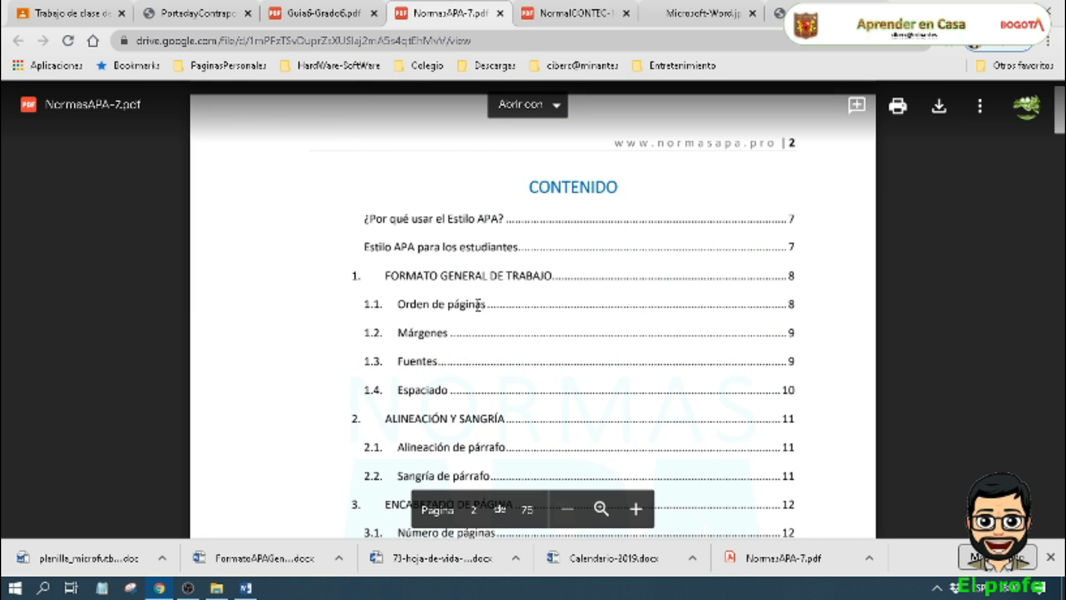
{"action": "scroll", "coordinate": [478, 305], "scroll_direction": "down", "scroll_amount": 1}
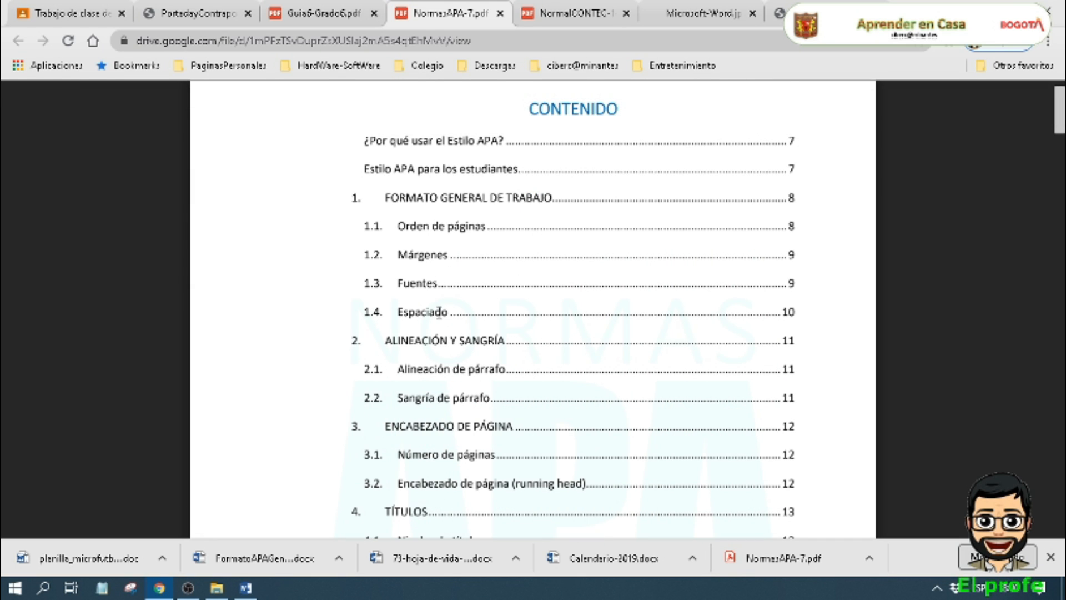
{"action": "scroll", "coordinate": [444, 300], "scroll_direction": "down", "scroll_amount": 6}
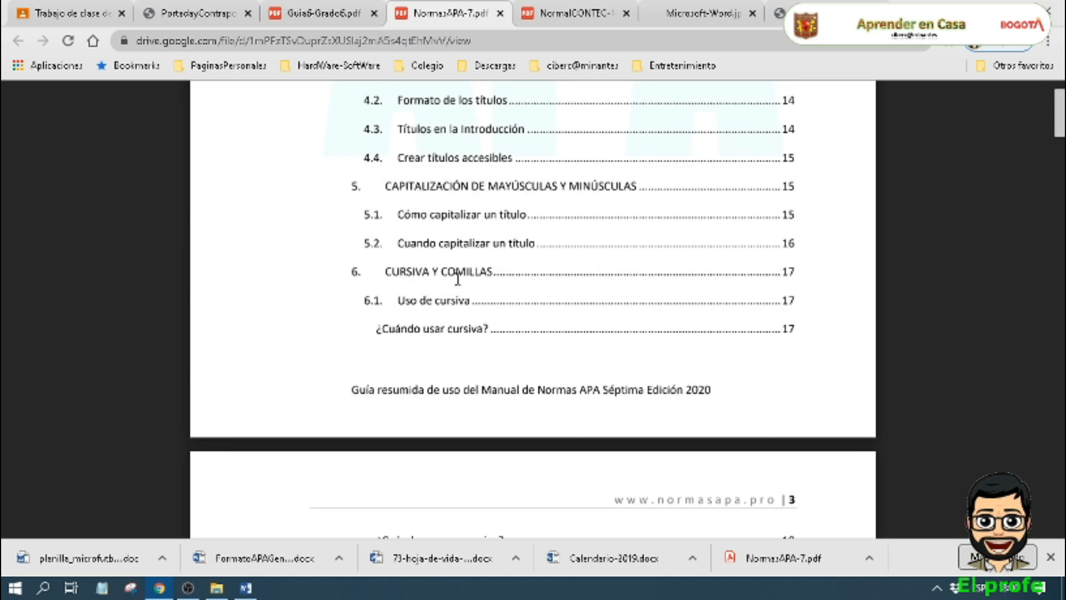
{"action": "scroll", "coordinate": [458, 278], "scroll_direction": "down", "scroll_amount": 3}
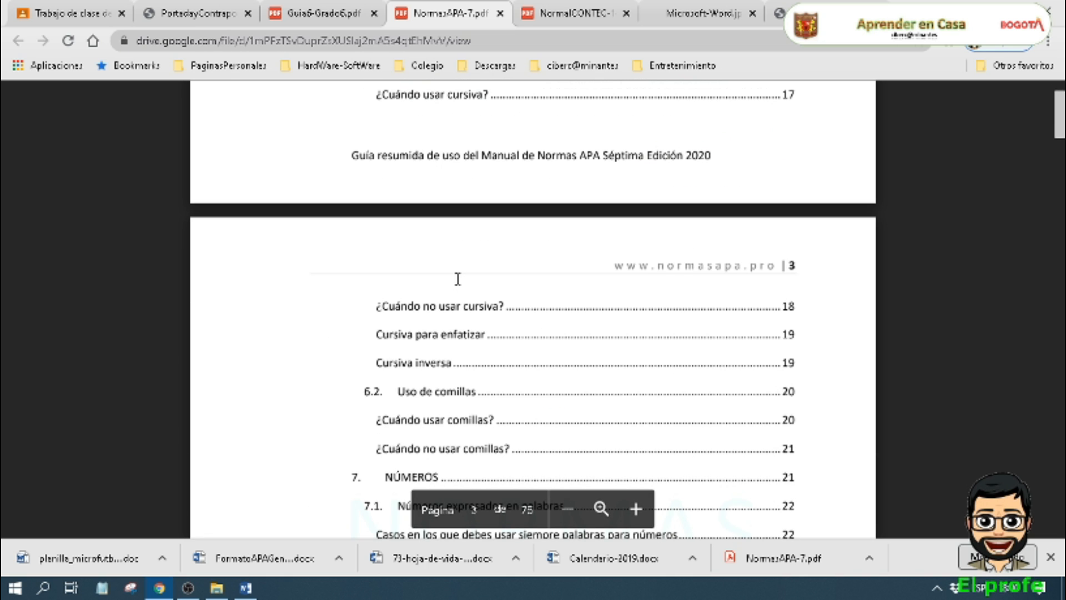
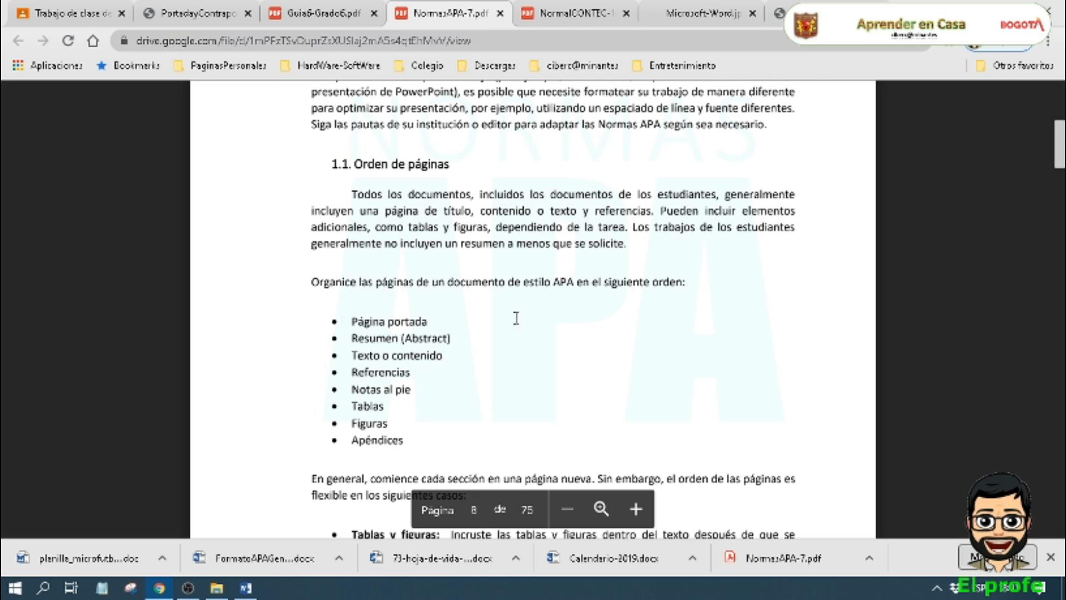
Step: Read the APA guide's sections on page order, margins and fonts
{"action": "scroll", "coordinate": [445, 266], "scroll_direction": "down", "scroll_amount": 4}
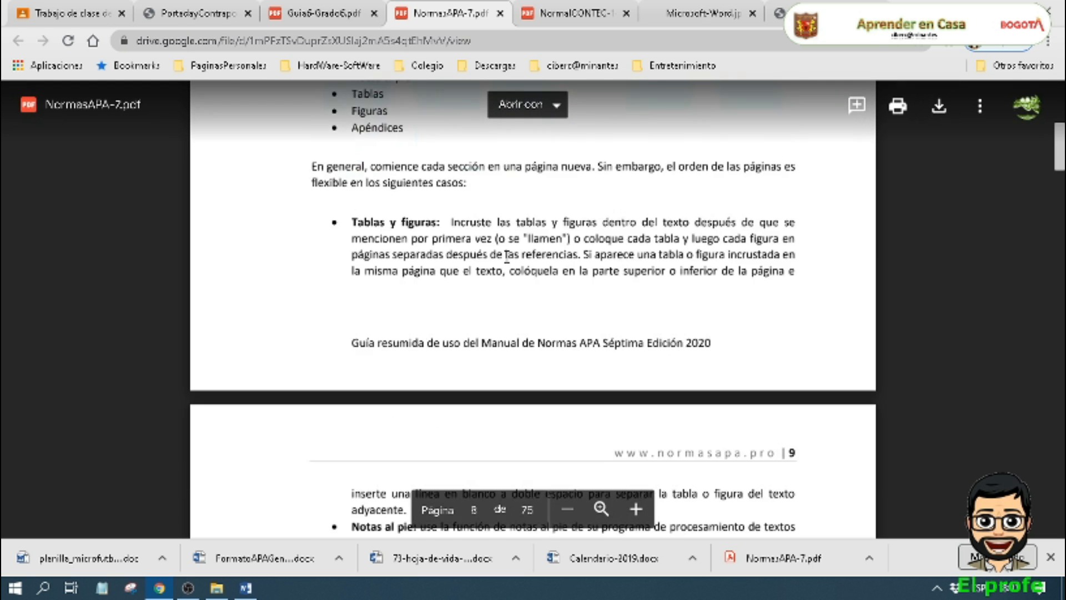
{"action": "scroll", "coordinate": [499, 313], "scroll_direction": "down", "scroll_amount": 7}
{"action": "scroll", "coordinate": [498, 312], "scroll_direction": "down", "scroll_amount": 3}
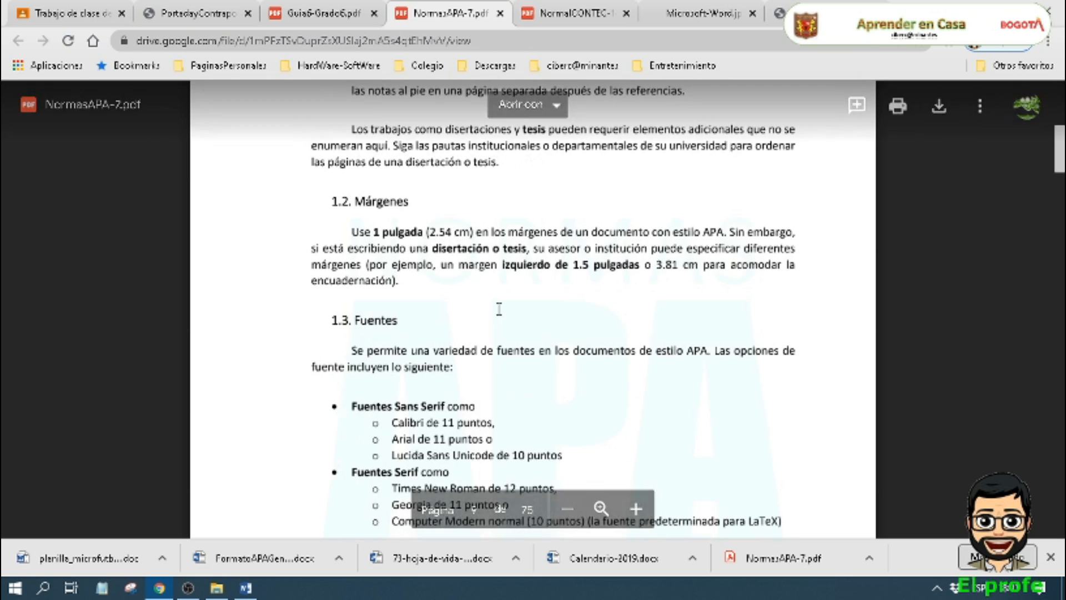
{"action": "scroll", "coordinate": [499, 309], "scroll_direction": "up", "scroll_amount": 1}
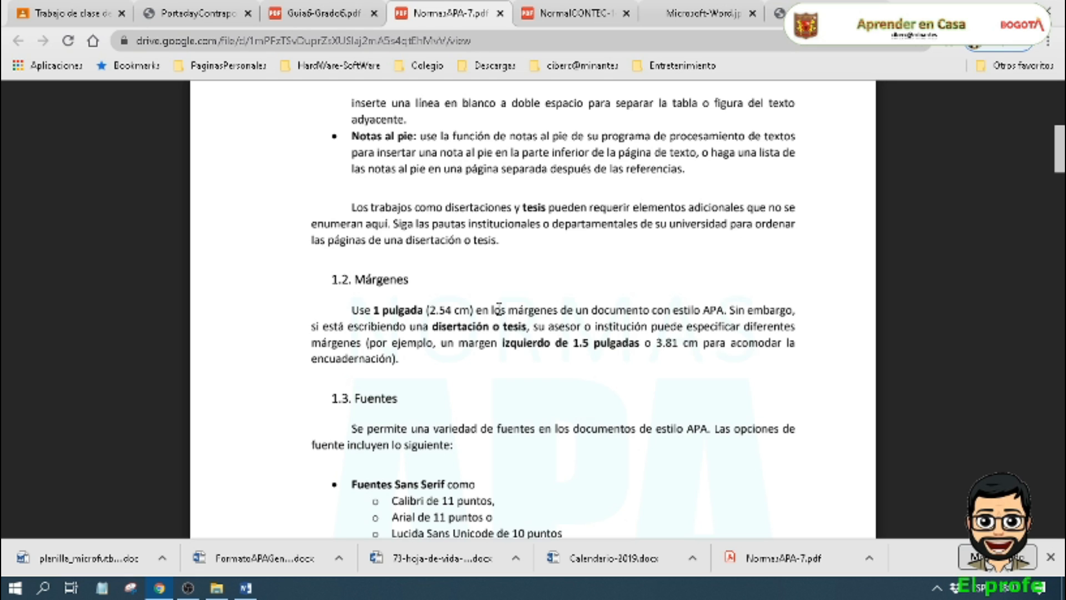
{"action": "scroll", "coordinate": [499, 309], "scroll_direction": "down", "scroll_amount": 1}
{"action": "scroll", "coordinate": [499, 310], "scroll_direction": "down", "scroll_amount": 1}
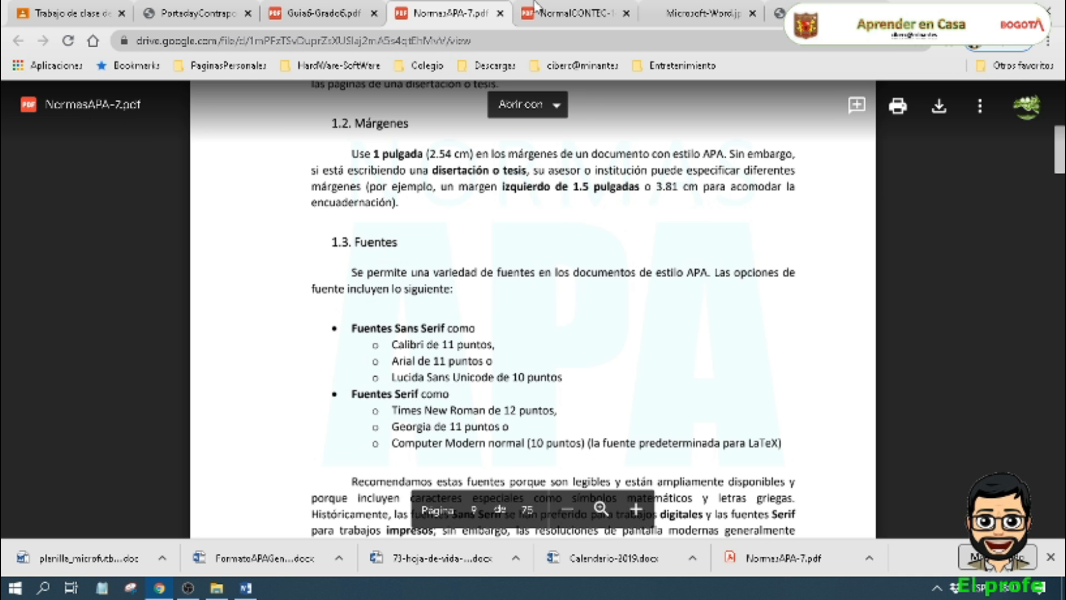
Step: Open the ICONTEC standard PDF and review the margin requirements in its Generalidades section on page 2
{"action": "left_click", "coordinate": [599, 5]}
{"action": "scroll", "coordinate": [500, 222], "scroll_direction": "down", "scroll_amount": 2}
{"action": "scroll", "coordinate": [480, 229], "scroll_direction": "up", "scroll_amount": 6}
{"action": "scroll", "coordinate": [481, 229], "scroll_direction": "up", "scroll_amount": 8}
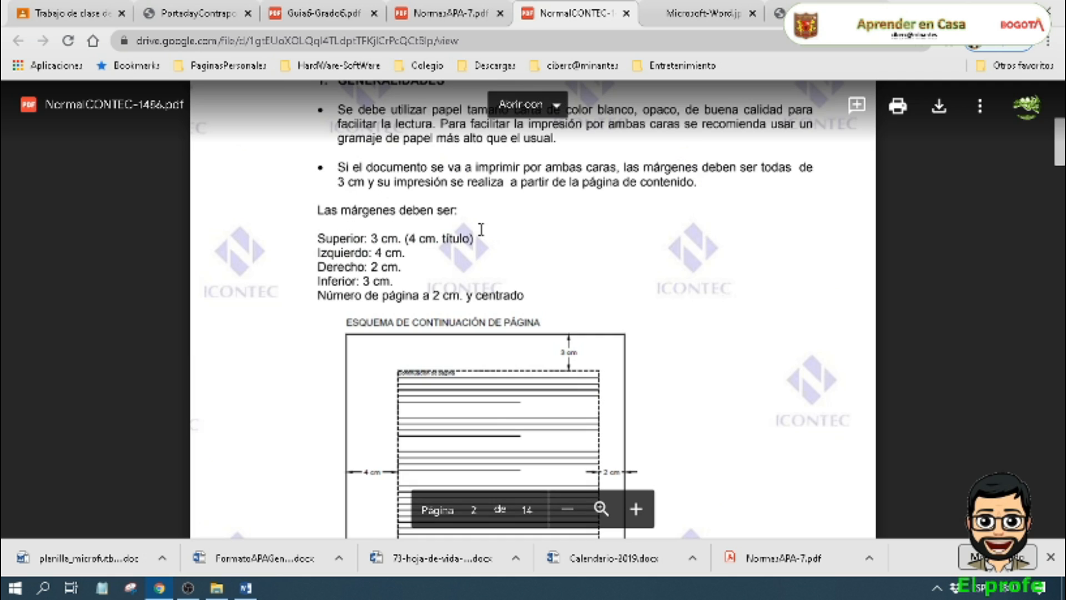
{"action": "scroll", "coordinate": [450, 267], "scroll_direction": "up", "scroll_amount": 2}
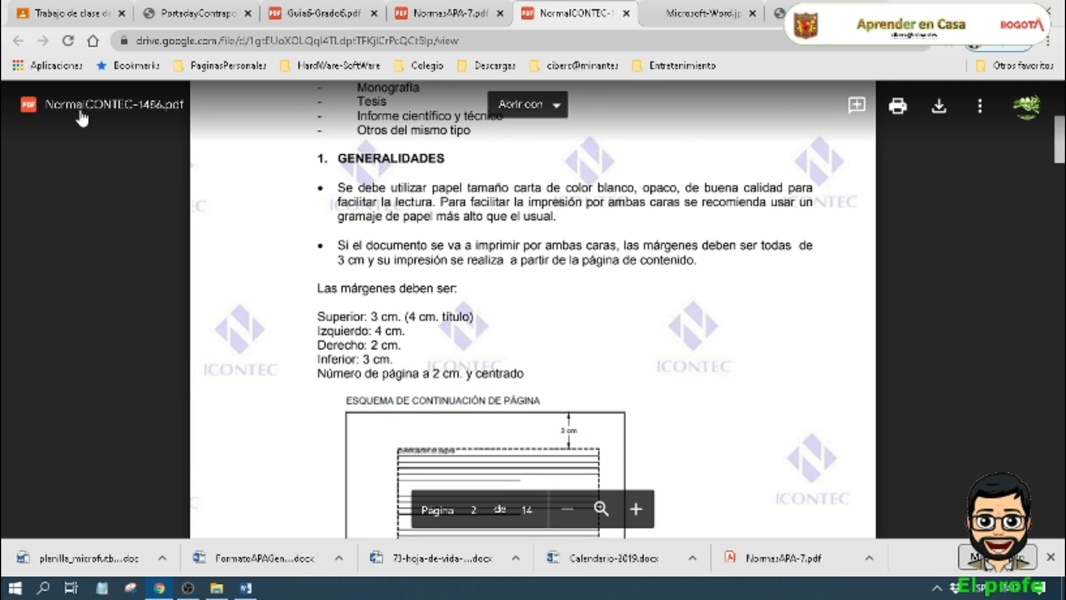
Step: Switch to the blank Word document and display its page layout options
{"action": "left_click", "coordinate": [246, 587]}
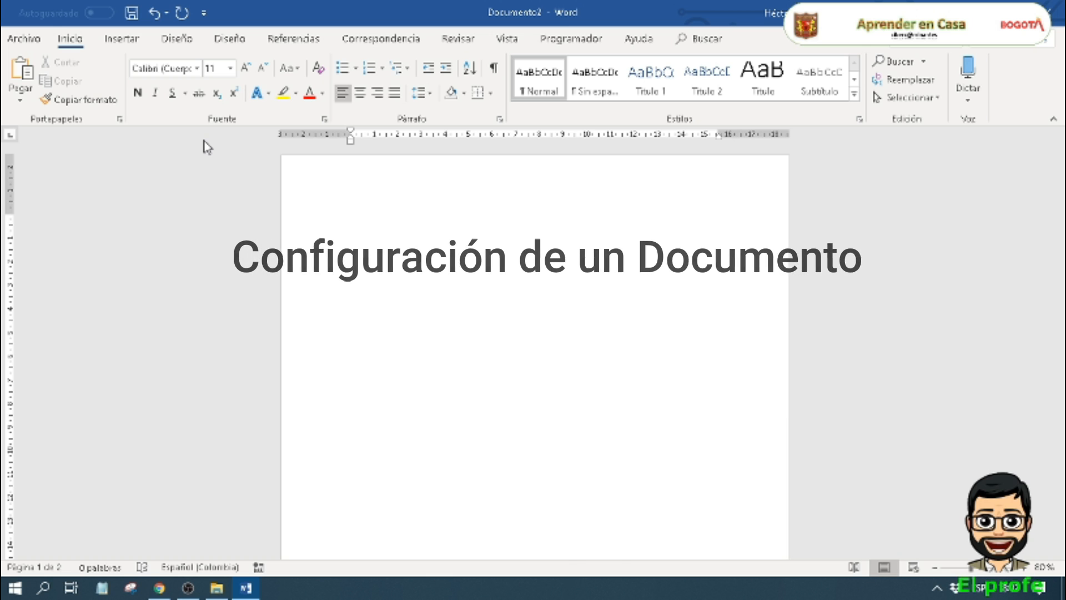
{"action": "left_click", "coordinate": [240, 41]}
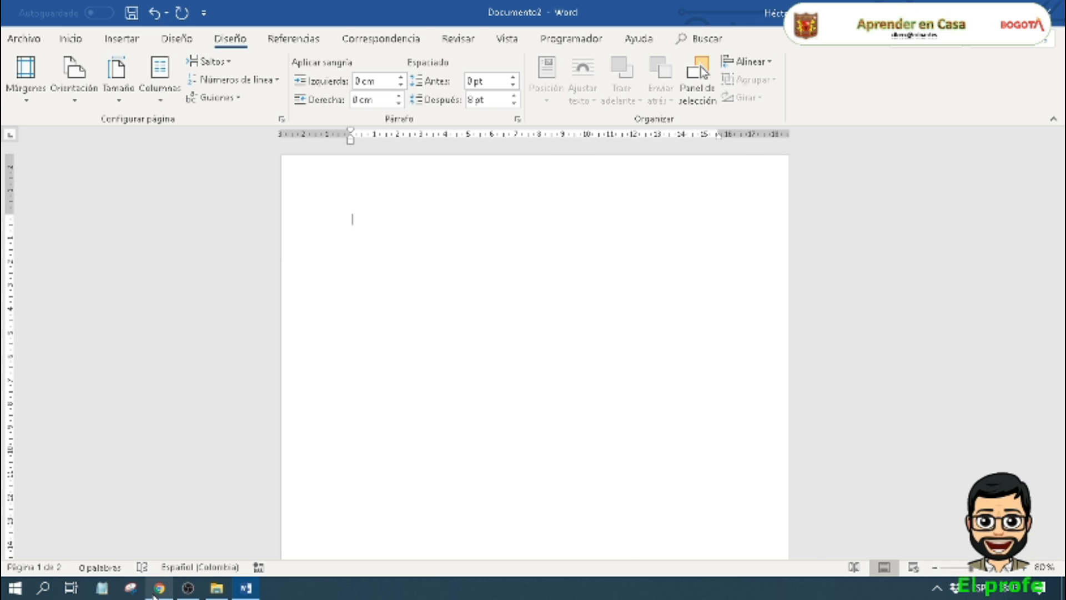
Step: Switch to Chrome and read the ICONTEC standard's general rules on margins, line spacing, page numbering and font
{"action": "left_click", "coordinate": [159, 588]}
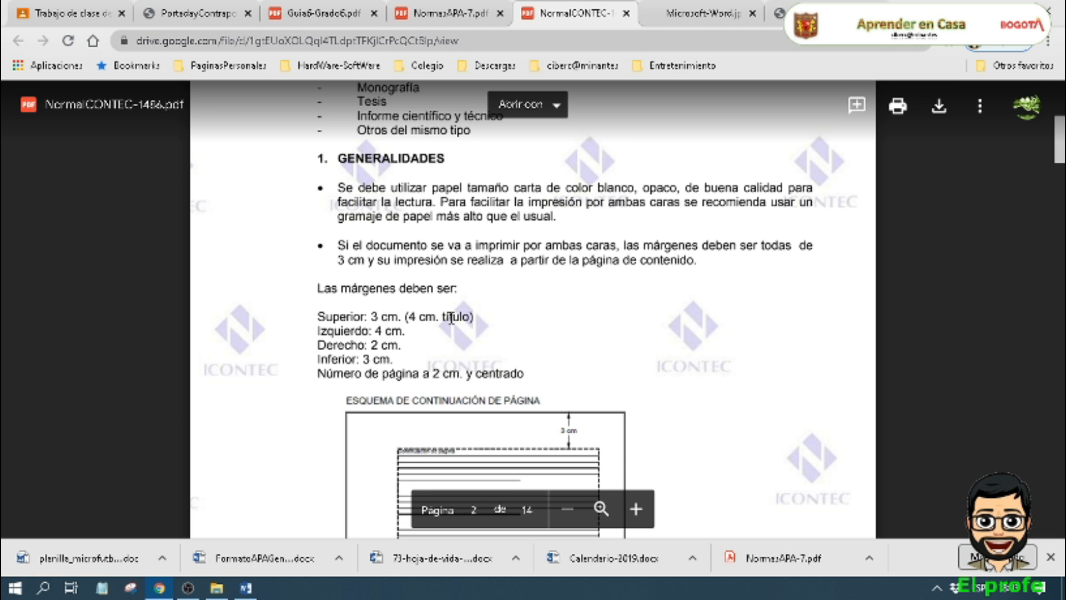
{"action": "scroll", "coordinate": [451, 318], "scroll_direction": "up", "scroll_amount": 7}
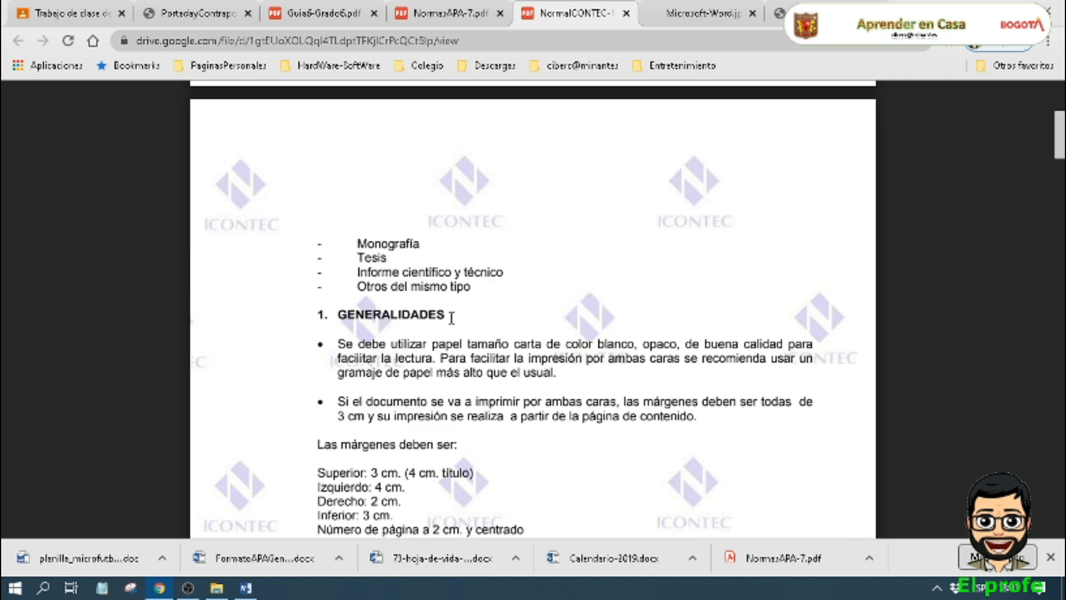
{"action": "scroll", "coordinate": [451, 318], "scroll_direction": "up", "scroll_amount": 1}
{"action": "scroll", "coordinate": [451, 318], "scroll_direction": "down", "scroll_amount": 10}
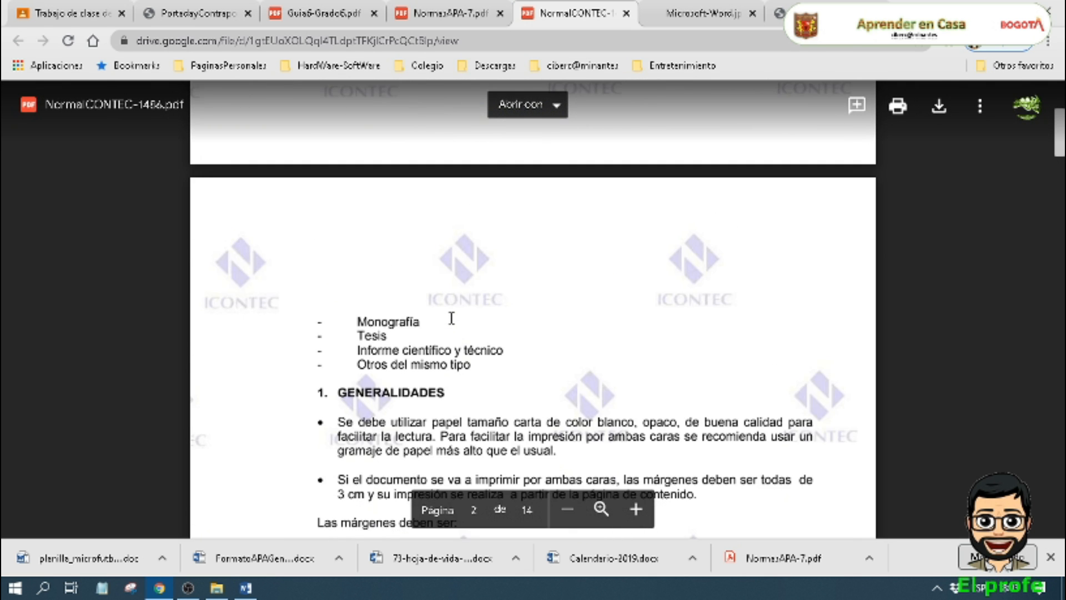
{"action": "scroll", "coordinate": [450, 318], "scroll_direction": "down", "scroll_amount": 10}
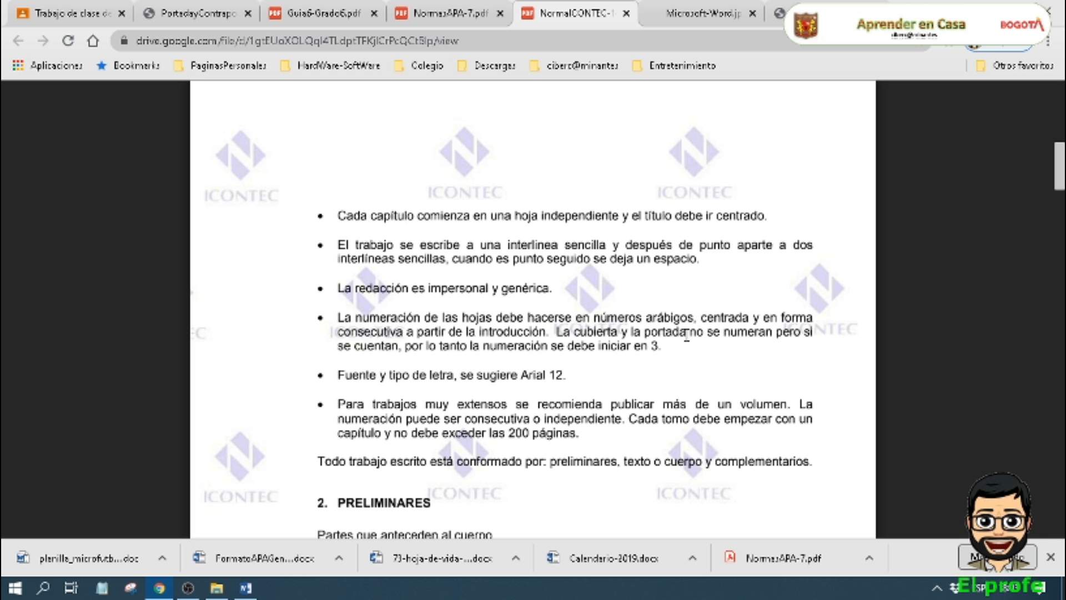
{"action": "scroll", "coordinate": [671, 345], "scroll_direction": "down", "scroll_amount": 1}
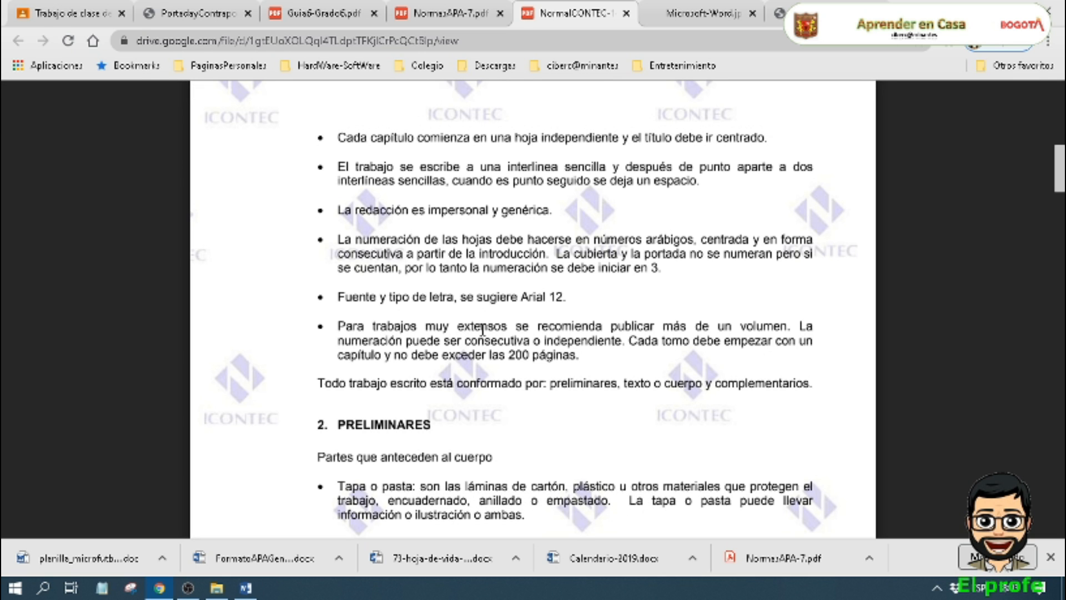
{"action": "scroll", "coordinate": [482, 330], "scroll_direction": "down", "scroll_amount": 1}
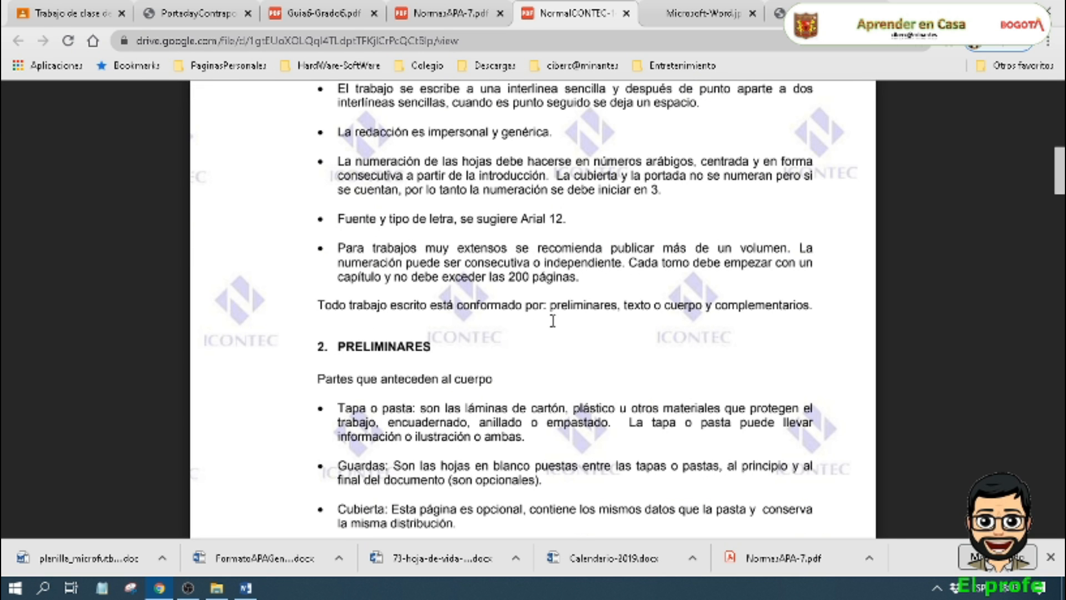
{"action": "scroll", "coordinate": [571, 315], "scroll_direction": "up", "scroll_amount": 4}
{"action": "scroll", "coordinate": [571, 315], "scroll_direction": "up", "scroll_amount": 10}
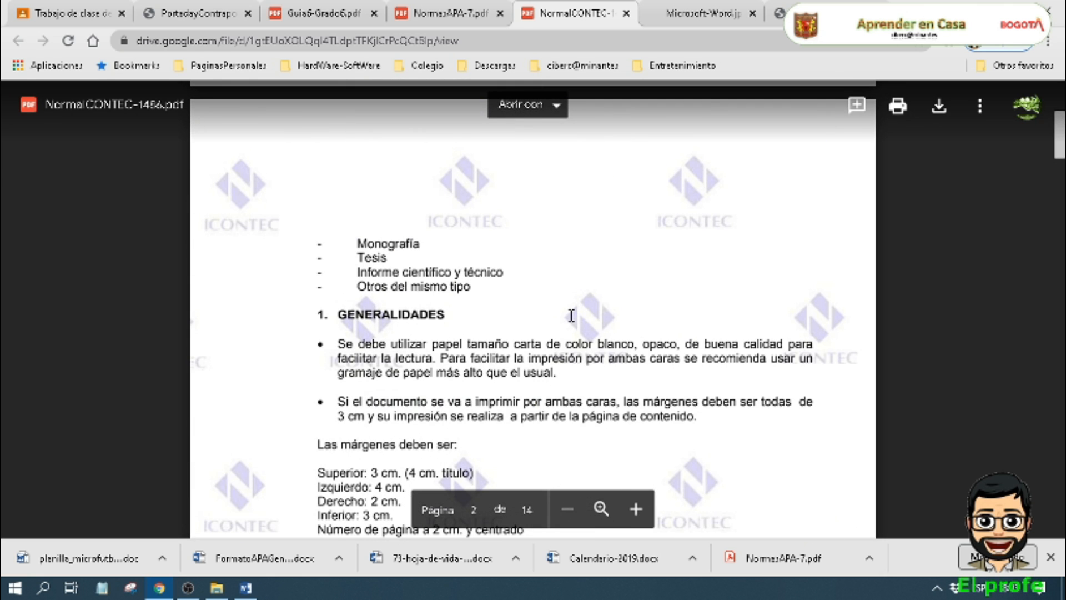
Step: Search the ICONTEC PDF for "carta" and review the paper size and margin rules under Generalidades
{"action": "scroll", "coordinate": [571, 316], "scroll_direction": "down", "scroll_amount": 1}
{"action": "key", "text": "ctrl+f"}
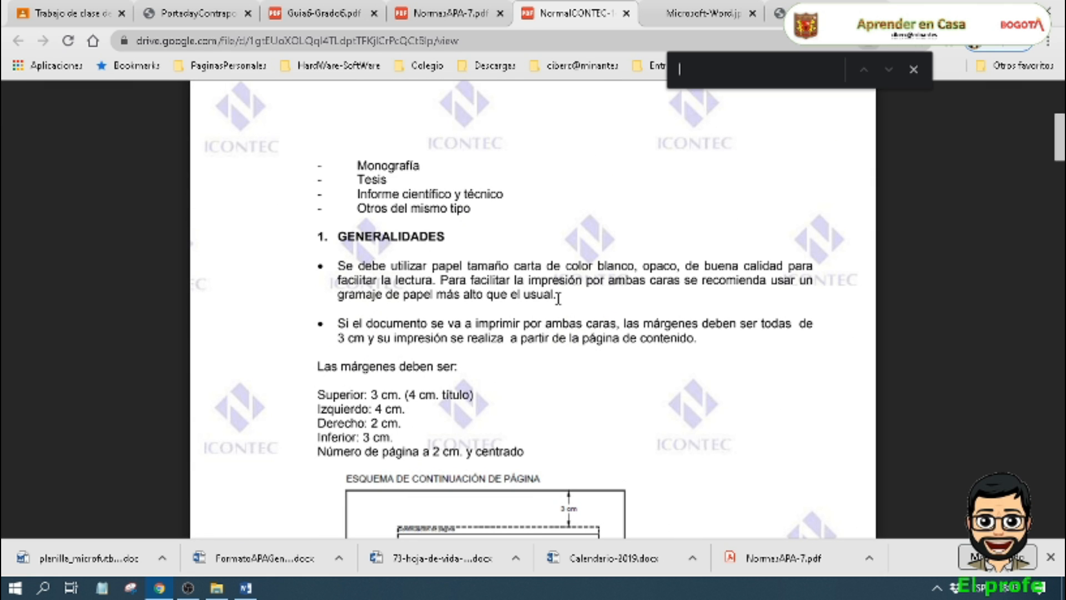
{"action": "type", "text": "carta"}
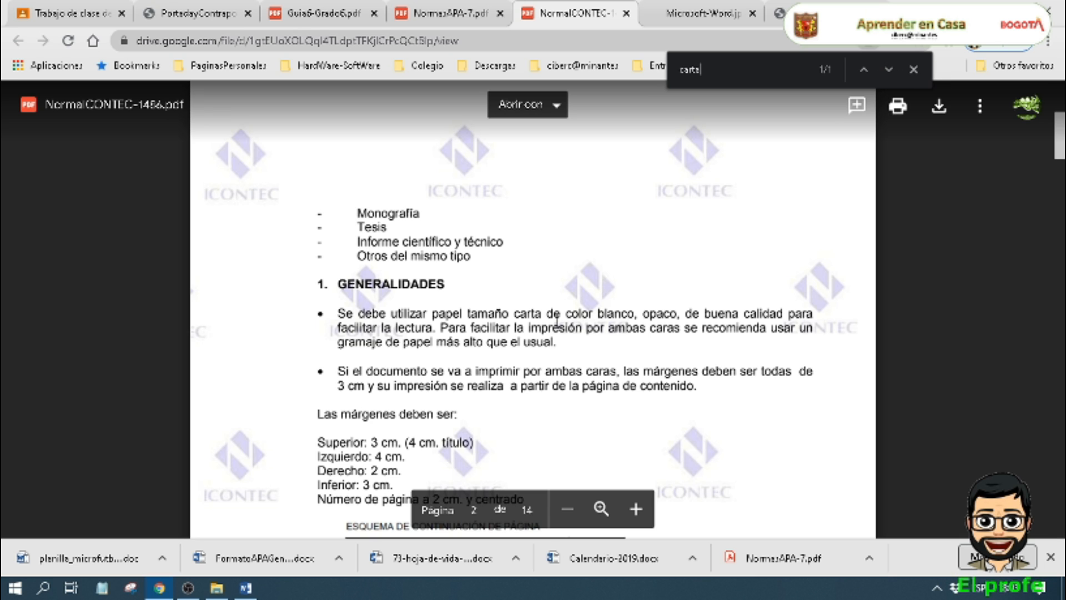
{"action": "left_click_drag", "start_coordinate": [469, 314], "coordinate": [702, 328]}
{"action": "left_click", "coordinate": [643, 322]}
{"action": "left_click", "coordinate": [744, 355]}
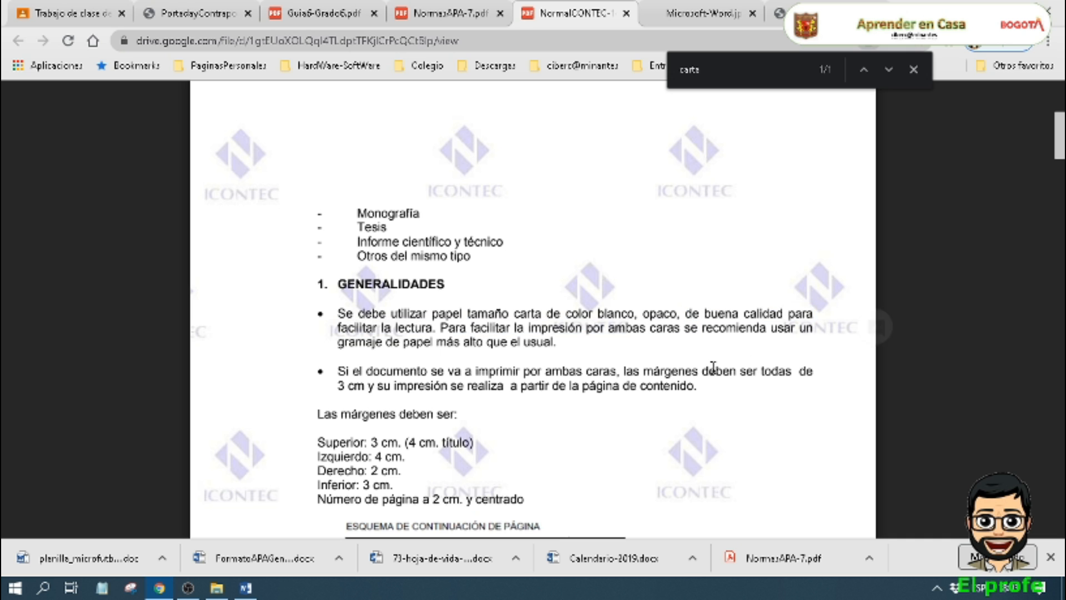
{"action": "scroll", "coordinate": [427, 368], "scroll_direction": "down", "scroll_amount": 1}
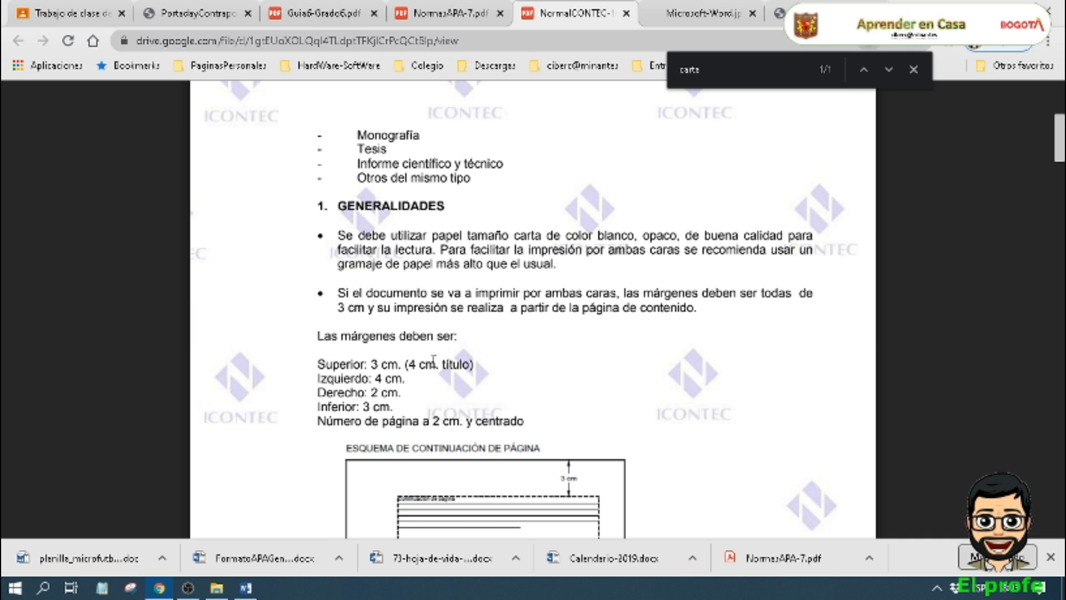
Step: Go to NormasAPA-7.pdf and review page 9 and its surroundings for page setup rules, including sections 1.2 Márgenes and 1.3 Fuentes
{"action": "key", "text": "ctrl+shift+Tab"}
{"action": "scroll", "coordinate": [474, 299], "scroll_direction": "down", "scroll_amount": 1}
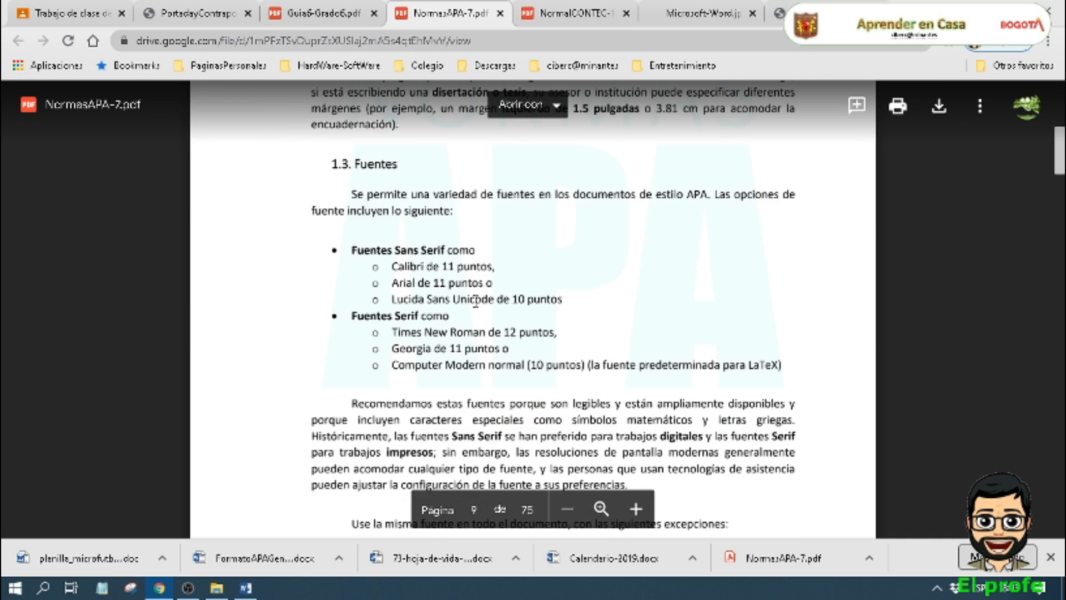
{"action": "scroll", "coordinate": [461, 278], "scroll_direction": "up", "scroll_amount": 3}
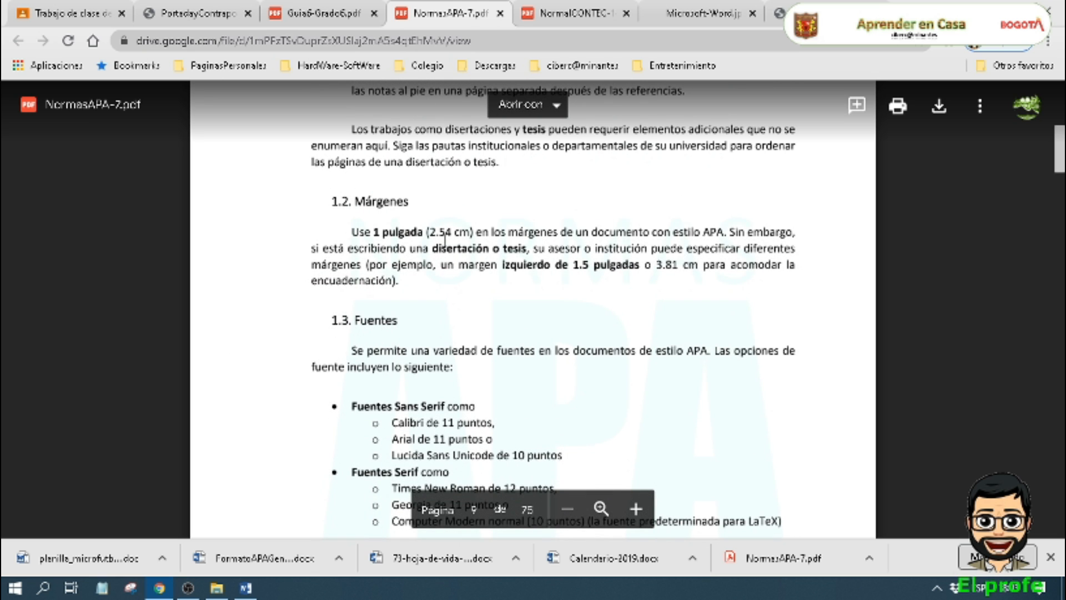
{"action": "scroll", "coordinate": [445, 240], "scroll_direction": "up", "scroll_amount": 1}
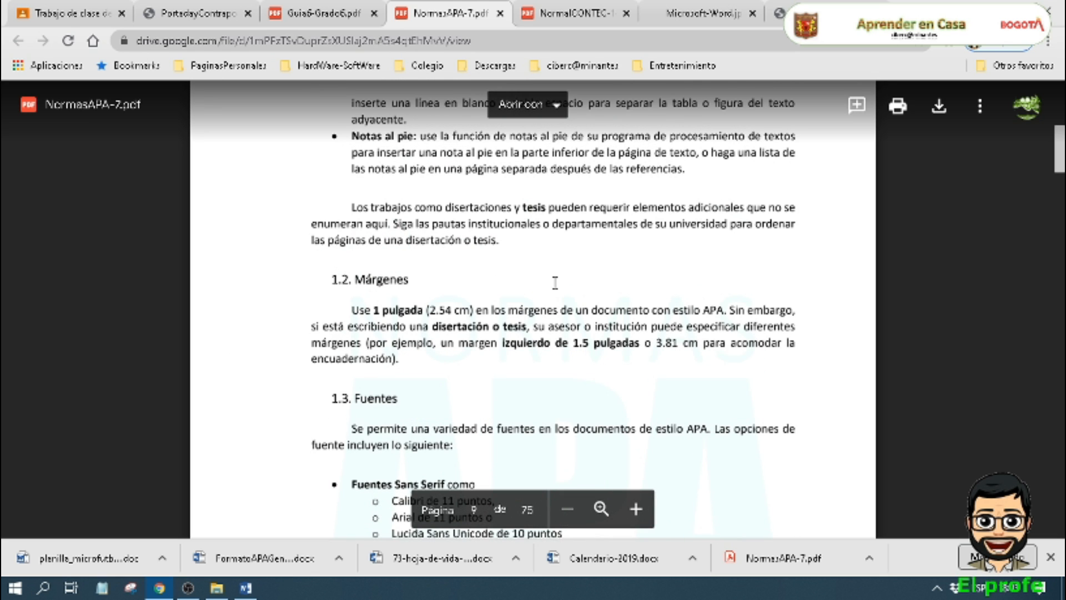
{"action": "scroll", "coordinate": [555, 283], "scroll_direction": "up", "scroll_amount": 1}
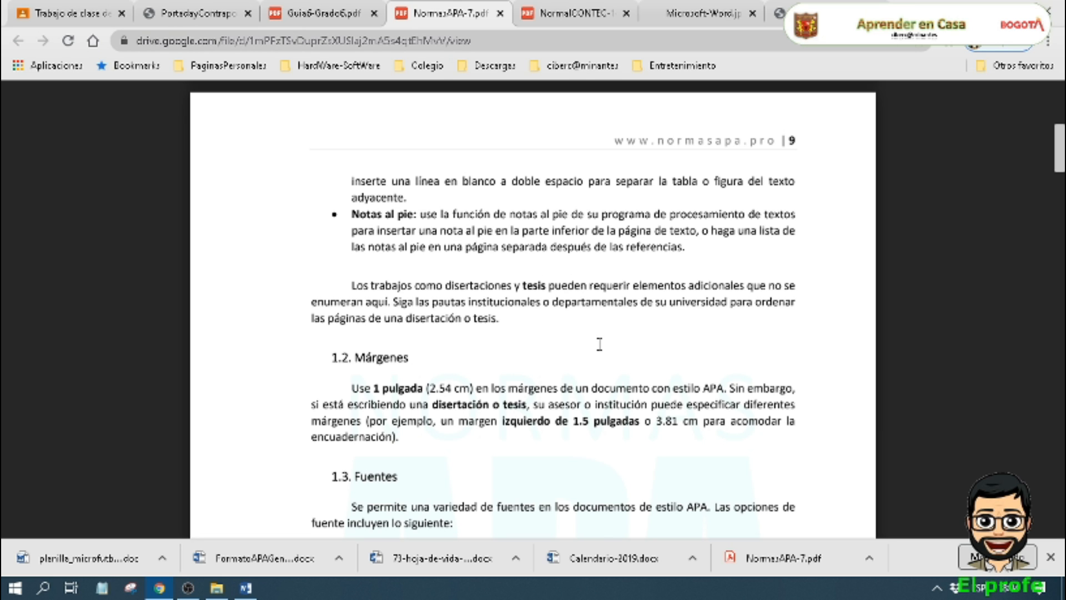
{"action": "scroll", "coordinate": [600, 344], "scroll_direction": "up", "scroll_amount": 7}
{"action": "scroll", "coordinate": [599, 344], "scroll_direction": "down", "scroll_amount": 4}
{"action": "scroll", "coordinate": [600, 345], "scroll_direction": "down", "scroll_amount": 7}
{"action": "scroll", "coordinate": [600, 344], "scroll_direction": "up", "scroll_amount": 1}
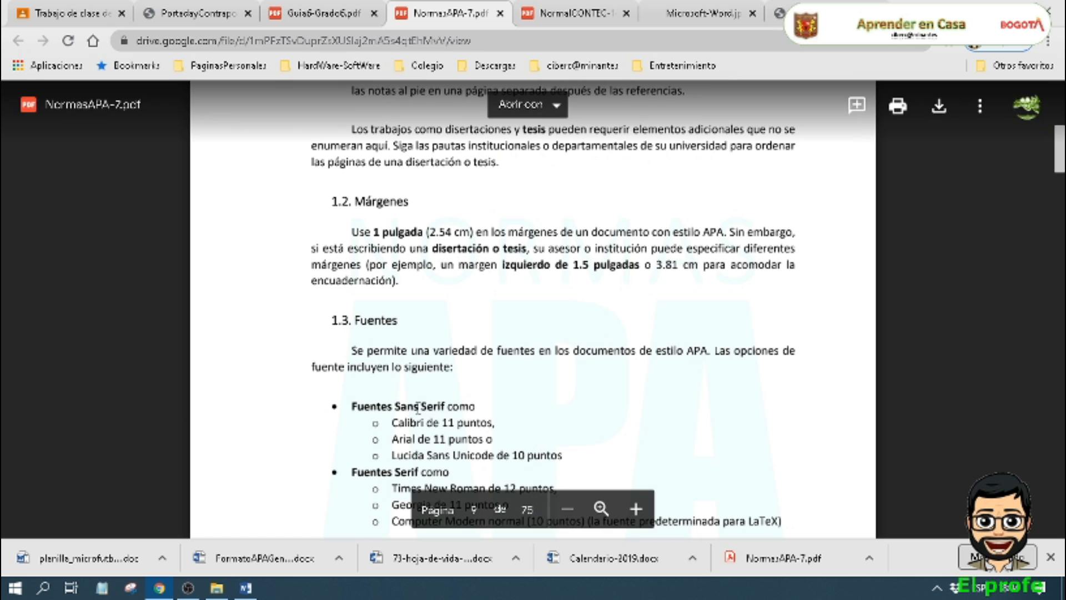
Step: Switch back to Word and set the document's paper size to Carta, 21,59 cm x 27,94 cm
{"action": "left_click", "coordinate": [247, 590]}
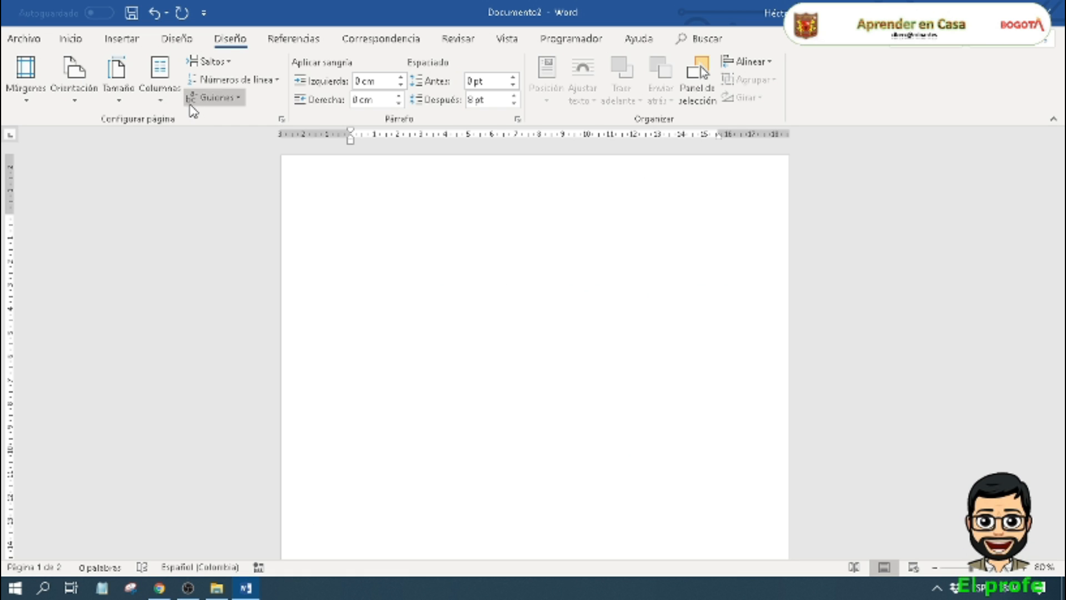
{"action": "left_click", "coordinate": [122, 105]}
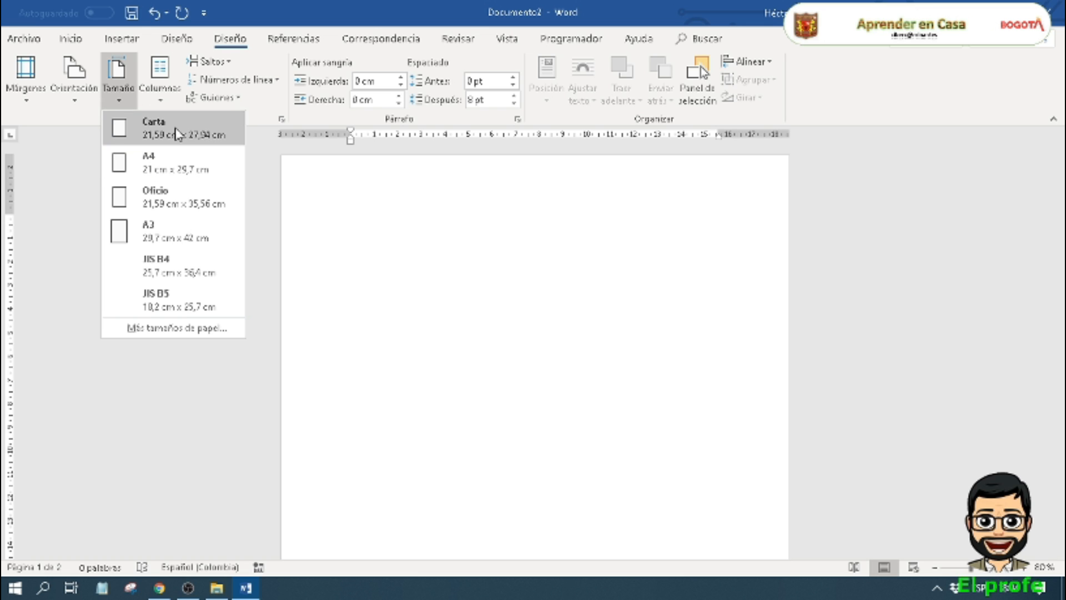
{"action": "left_click", "coordinate": [177, 134]}
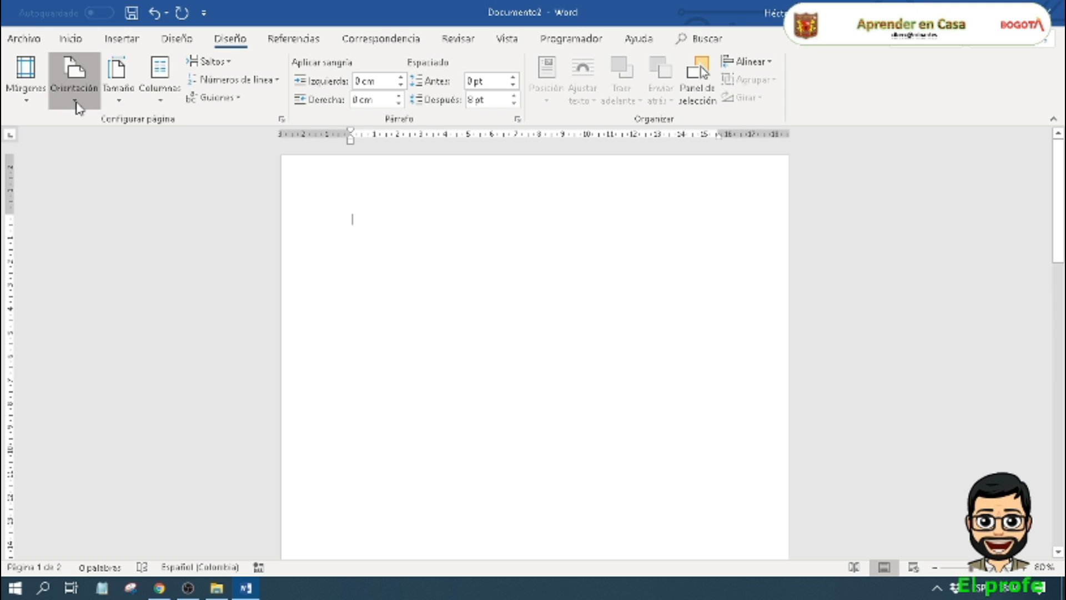
Step: Change the document's page orientation to landscape and check the layout of its pages
{"action": "left_click", "coordinate": [79, 107]}
{"action": "left_click", "coordinate": [88, 167]}
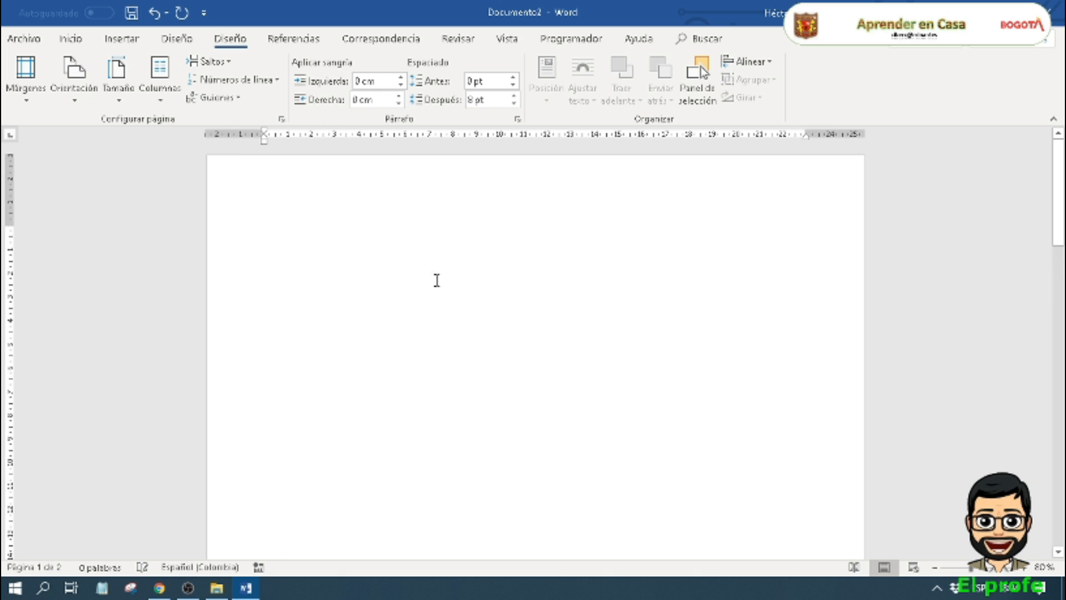
{"action": "scroll", "coordinate": [491, 294], "scroll_direction": "down", "scroll_amount": 3, "text": "ctrl"}
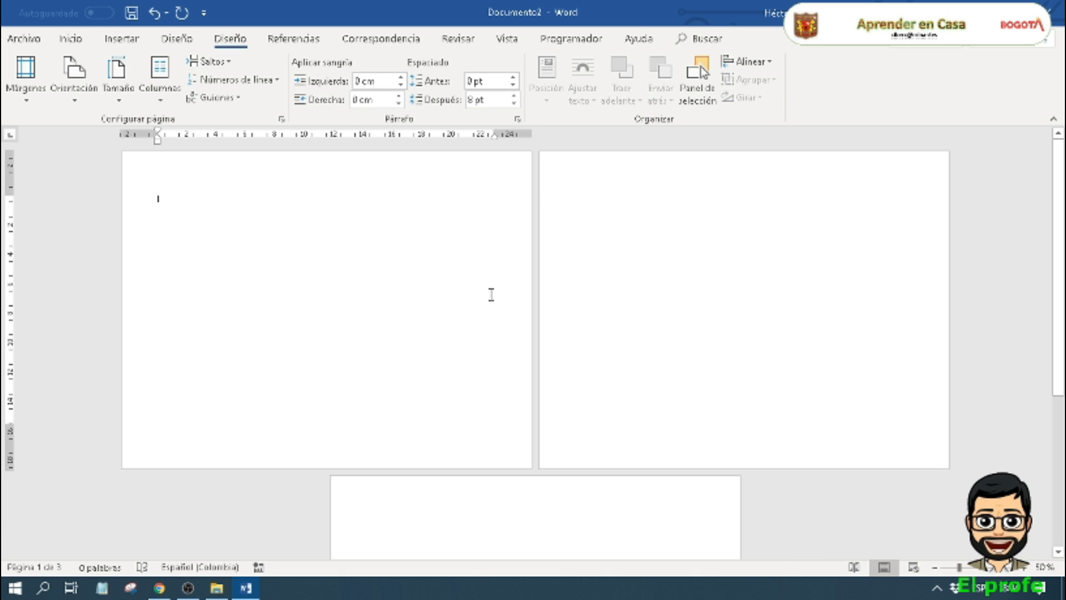
Step: Set the document's page orientation to Vertical and look over the preset margin options without choosing one
{"action": "left_click", "coordinate": [78, 88]}
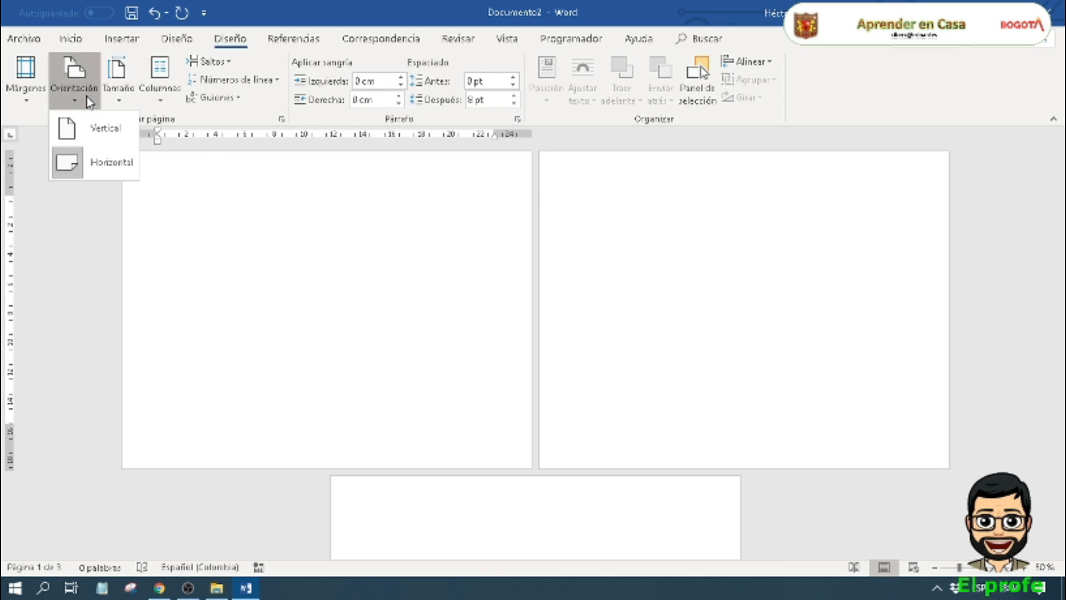
{"action": "left_click", "coordinate": [100, 134]}
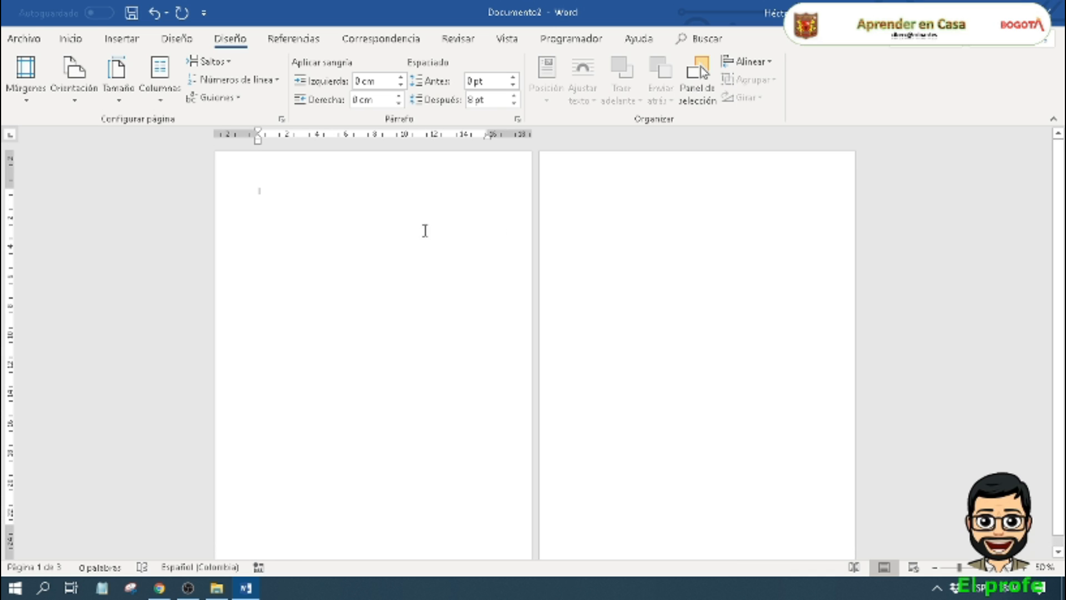
{"action": "left_click", "coordinate": [27, 89]}
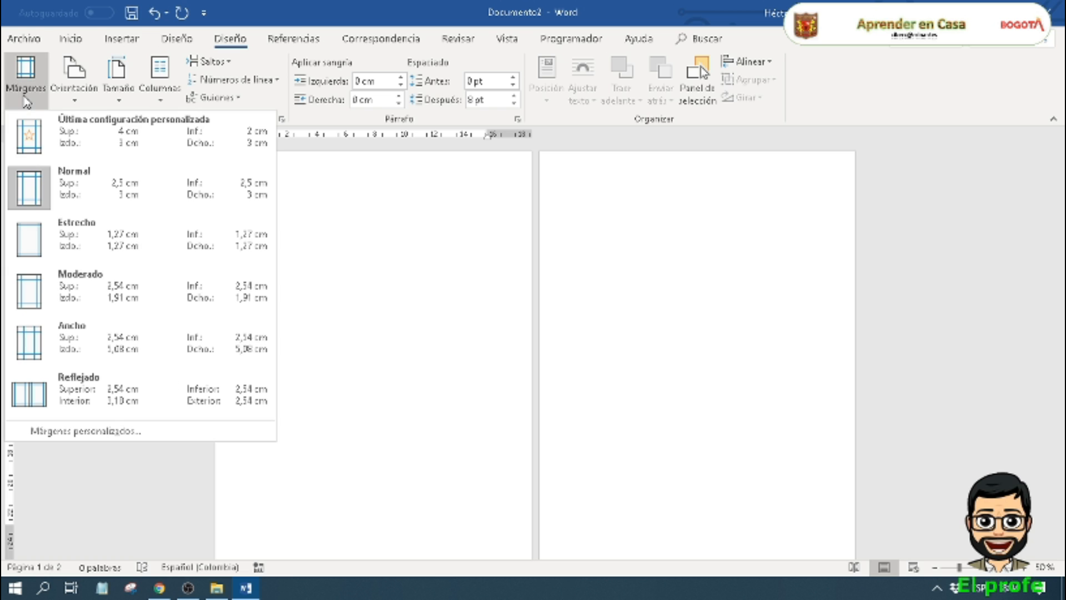
{"action": "left_click", "coordinate": [384, 323]}
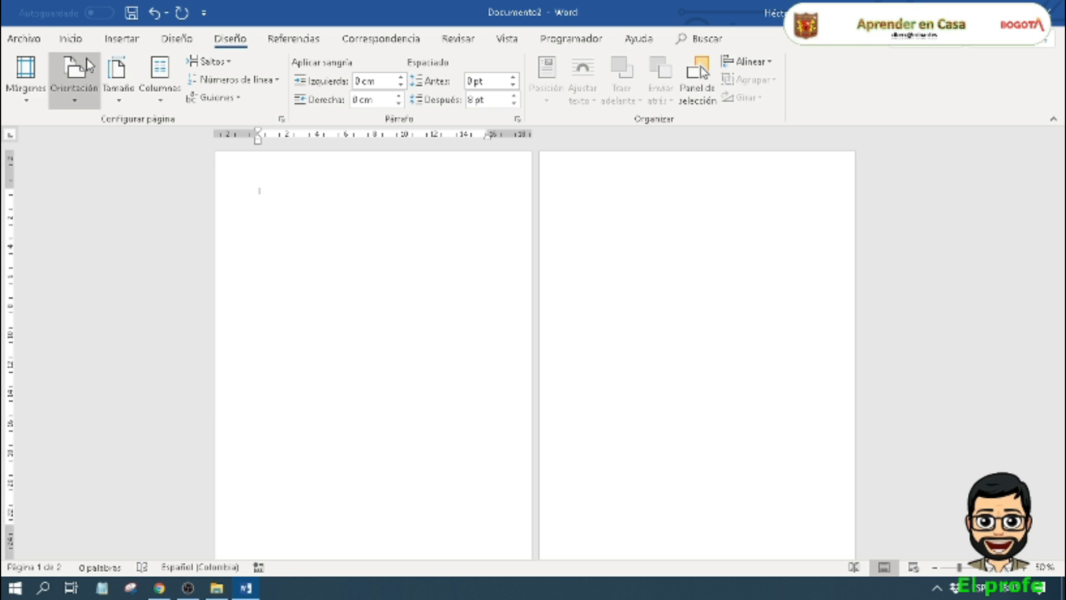
Step: Open the full page setup settings, review the paper size and its application scope, and return to the margin settings
{"action": "left_click", "coordinate": [283, 120]}
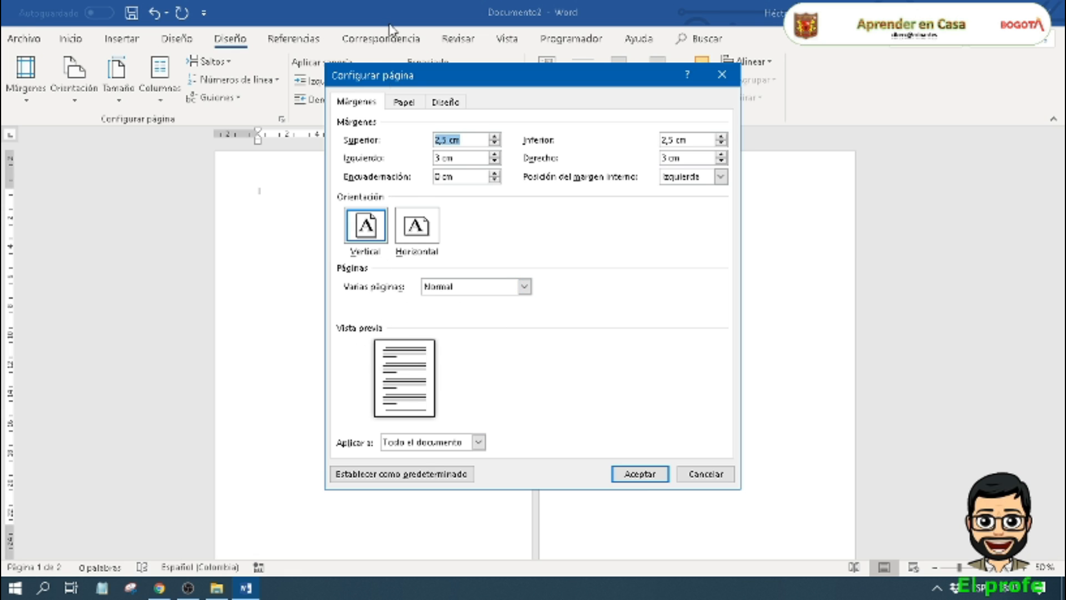
{"action": "left_click", "coordinate": [404, 101]}
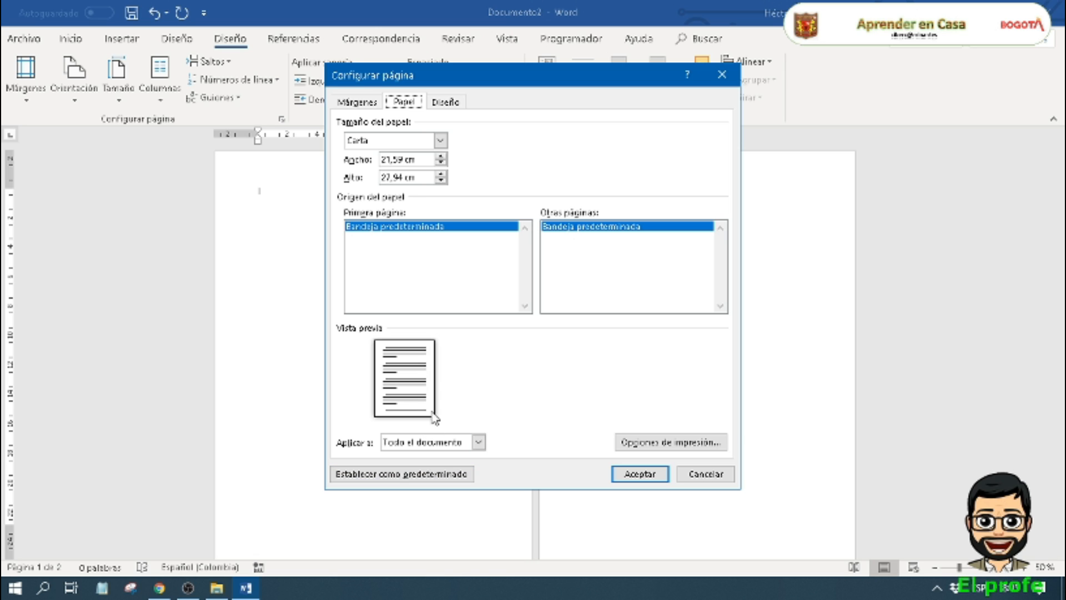
{"action": "left_click", "coordinate": [478, 442]}
{"action": "left_click", "coordinate": [543, 372]}
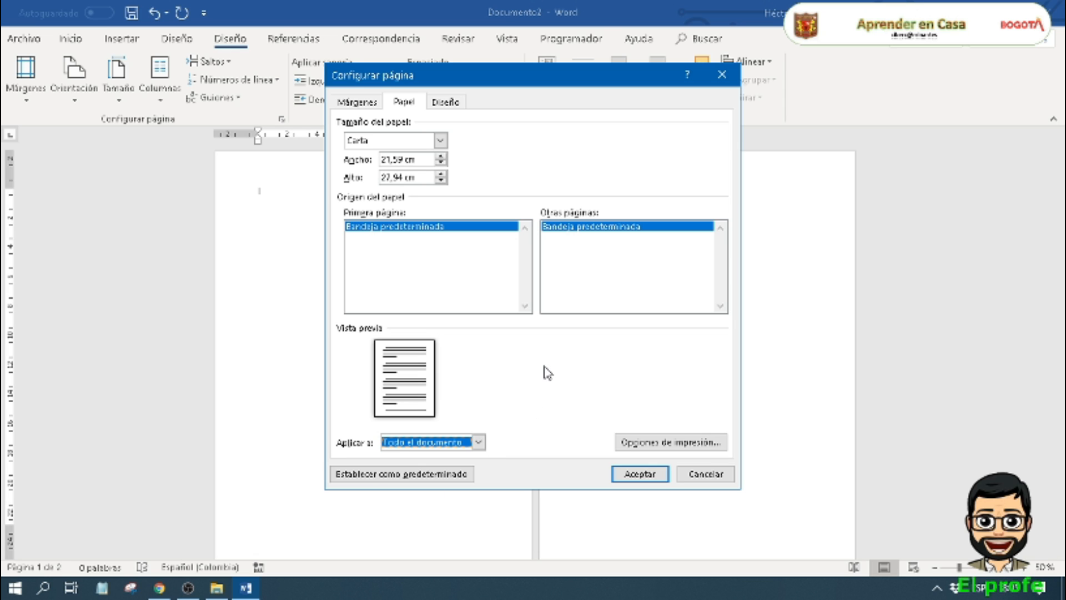
{"action": "left_click", "coordinate": [411, 103]}
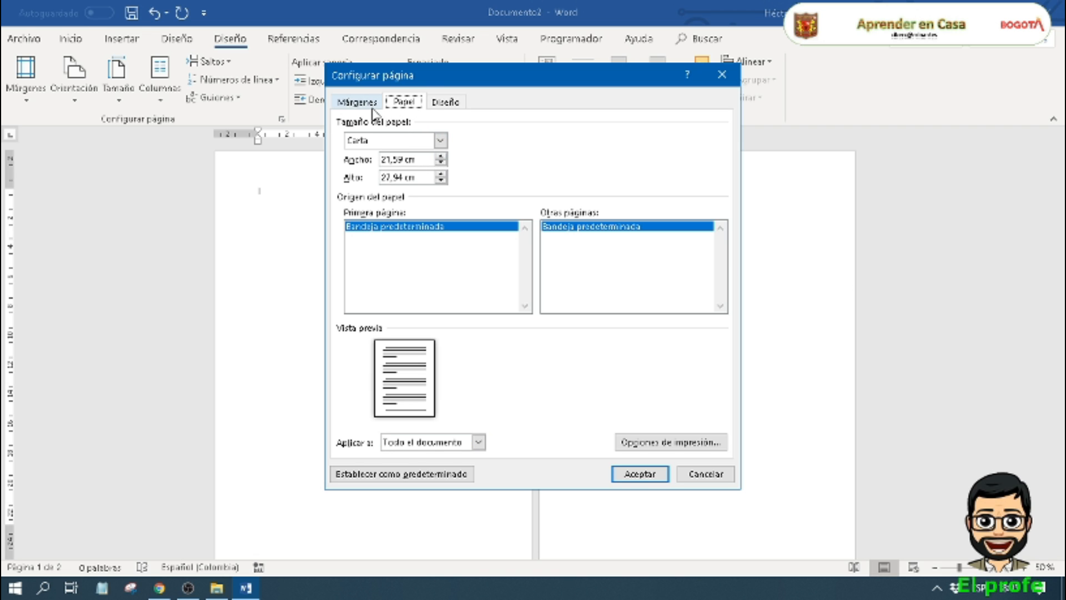
{"action": "left_click", "coordinate": [357, 102]}
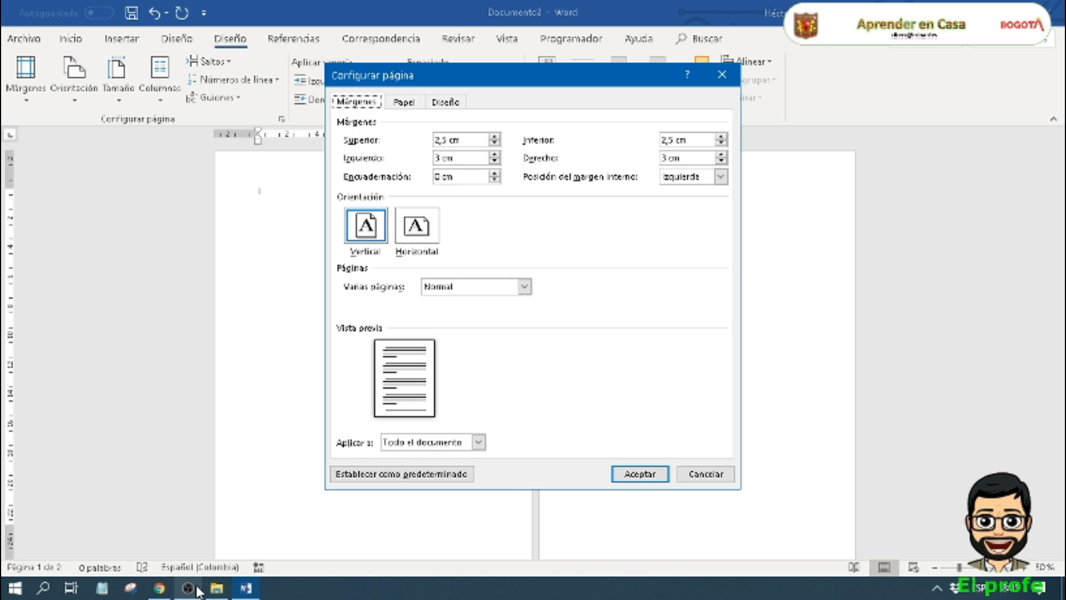
Step: Switch to Chrome and read section 1.2 Márgenes of NormasAPA-7.pdf for the general and thesis margin values
{"action": "mouse_move", "coordinate": [159, 590]}
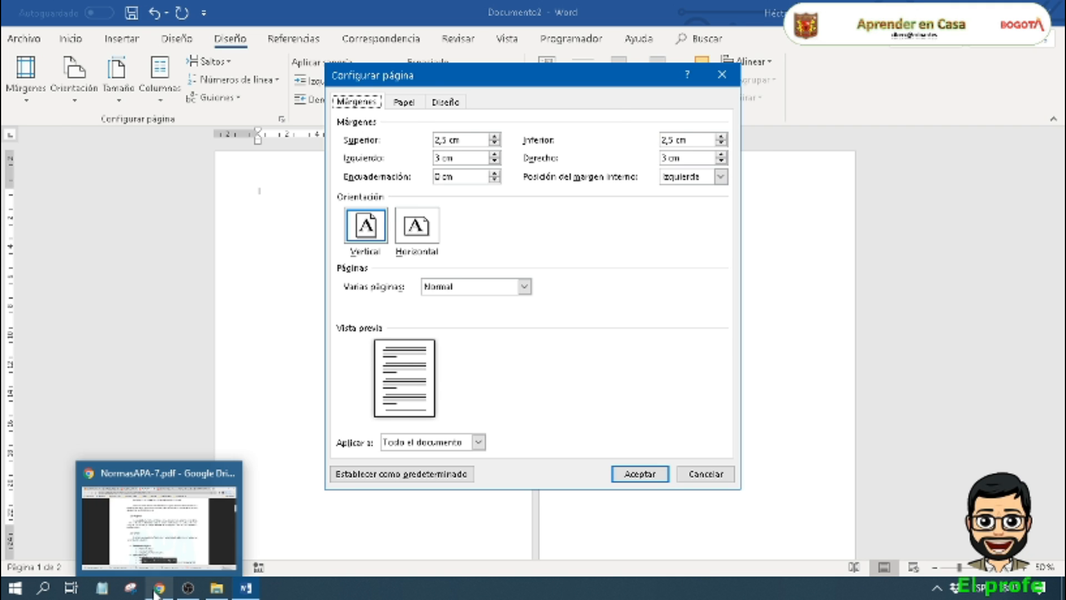
{"action": "left_click", "coordinate": [160, 587]}
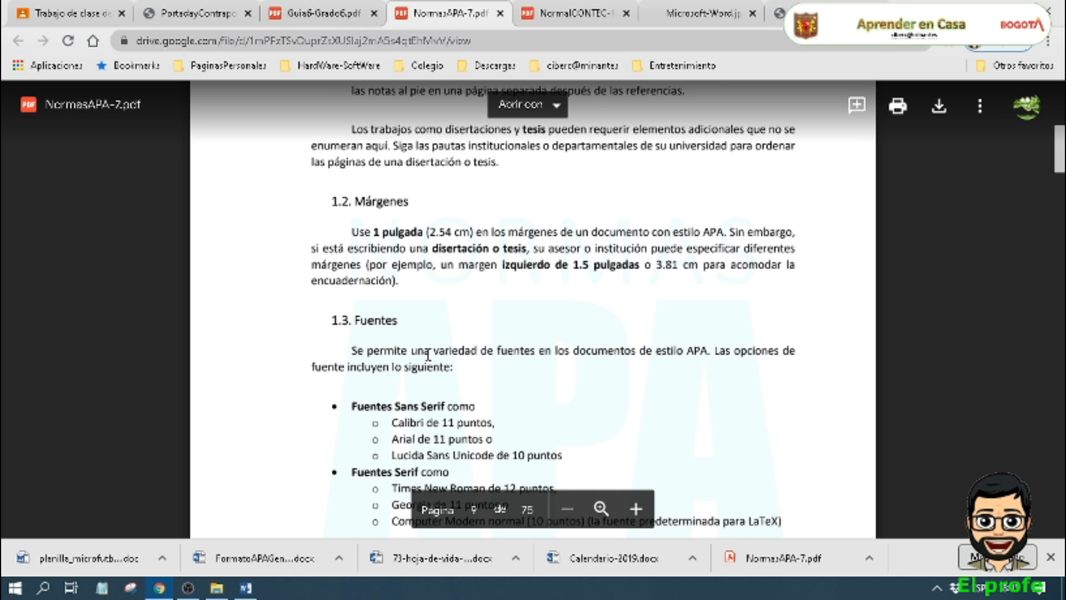
{"action": "scroll", "coordinate": [428, 354], "scroll_direction": "down", "scroll_amount": 5}
{"action": "scroll", "coordinate": [428, 354], "scroll_direction": "up", "scroll_amount": 5}
{"action": "left_click_drag", "start_coordinate": [426, 233], "coordinate": [470, 232]}
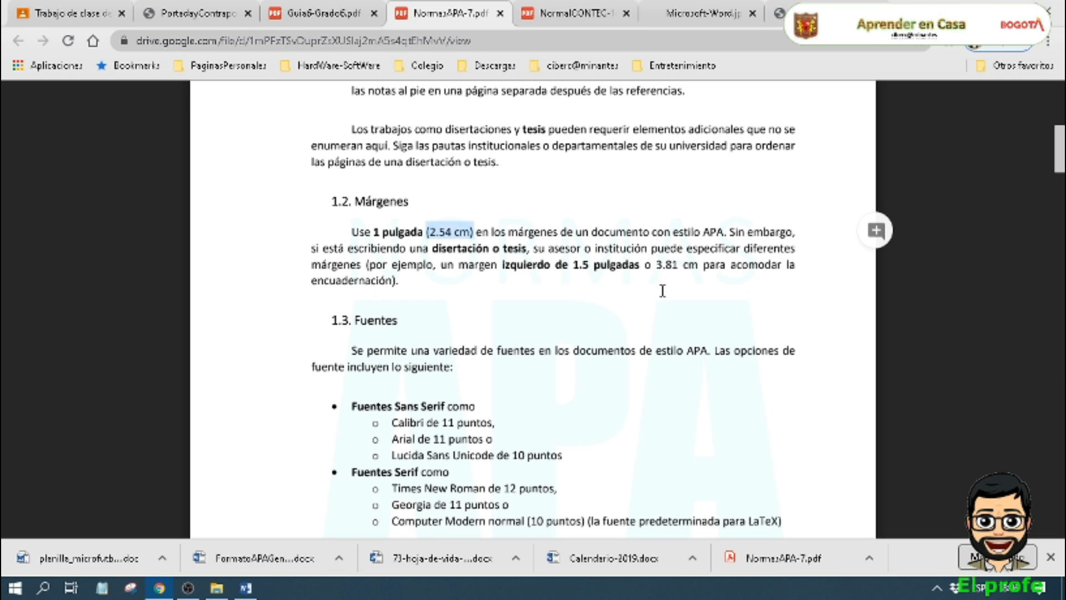
{"action": "left_click", "coordinate": [519, 268]}
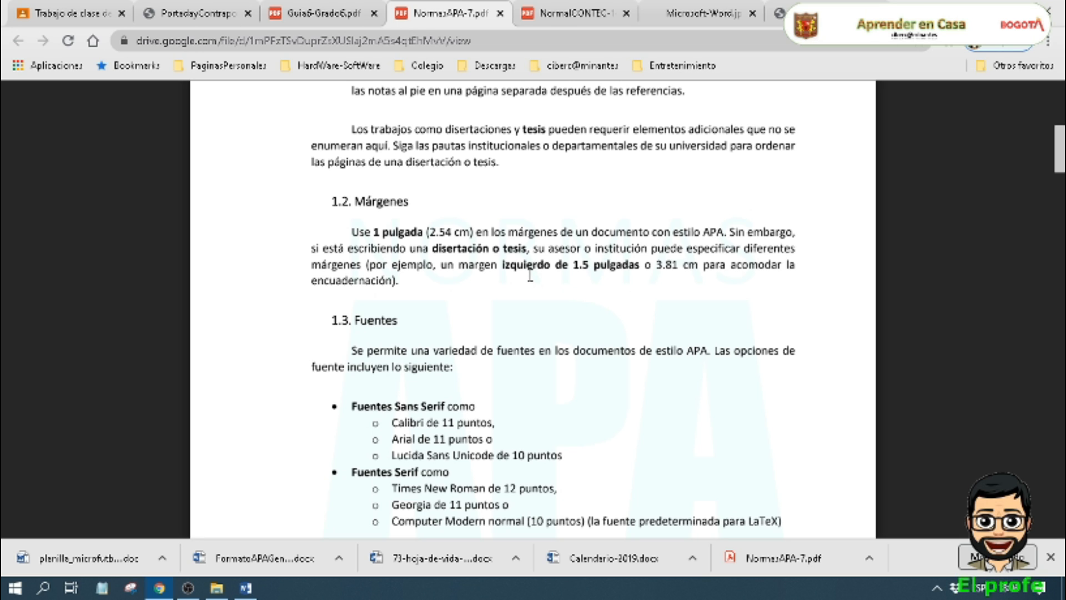
{"action": "double_click", "coordinate": [434, 232]}
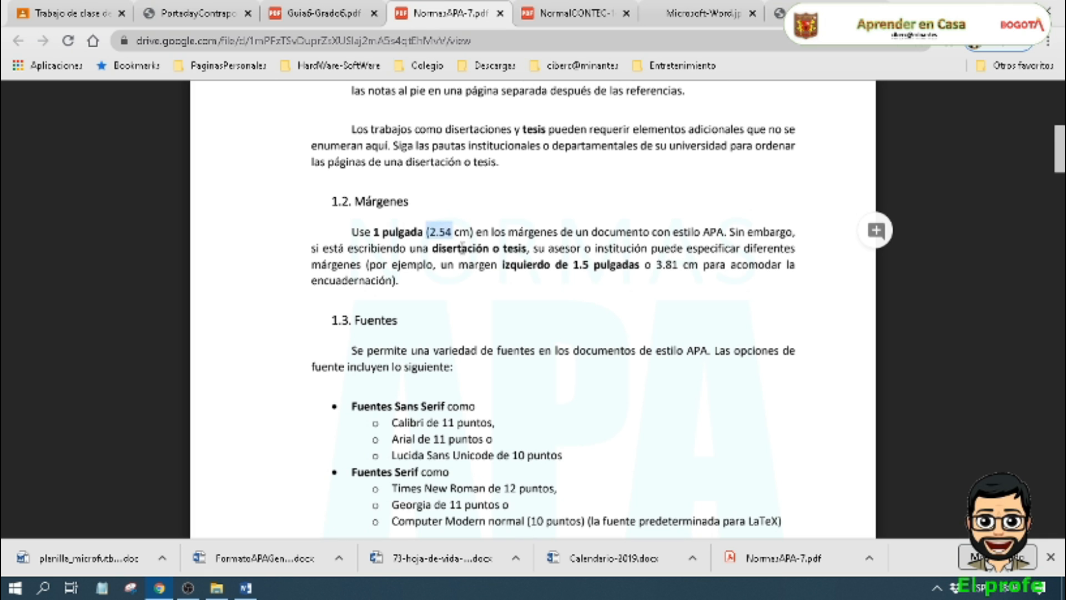
{"action": "double_click", "coordinate": [673, 264]}
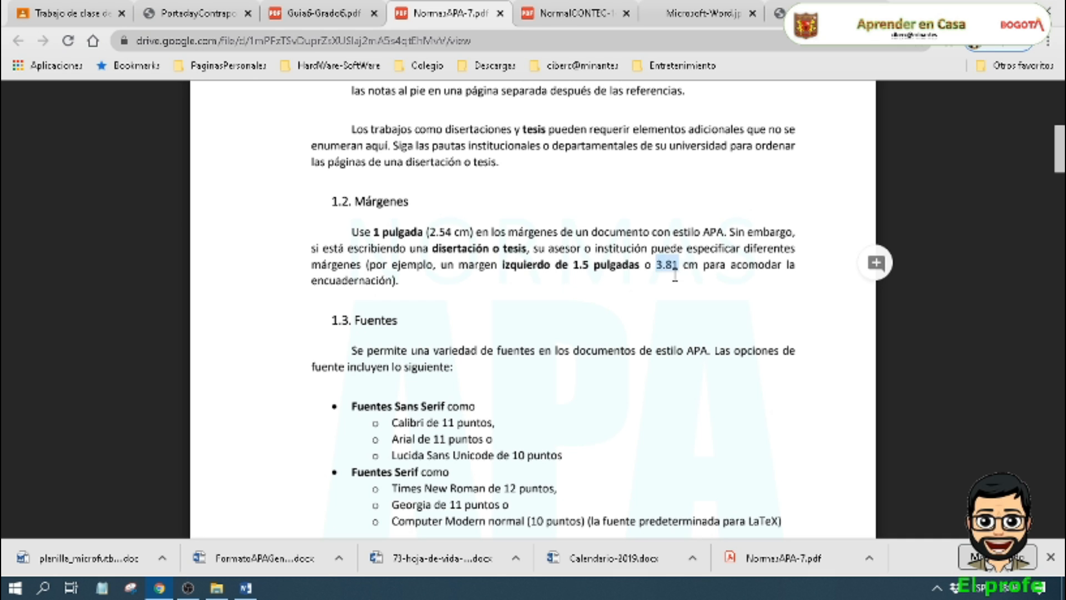
Step: Return to Word's page setup and set the top and bottom margins to 2,54 cm
{"action": "left_click", "coordinate": [253, 591]}
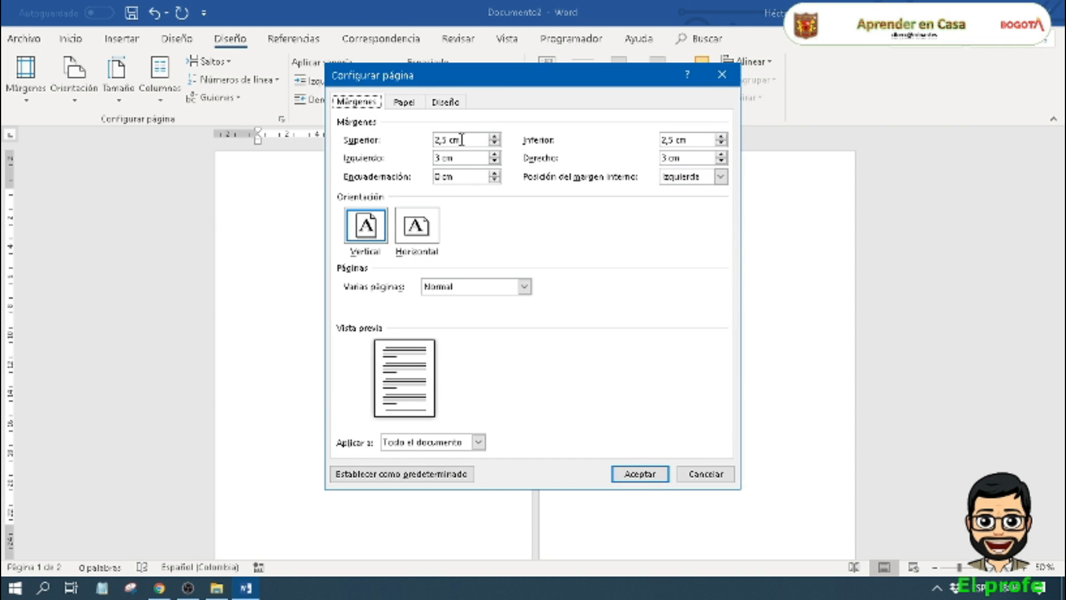
{"action": "left_click_drag", "start_coordinate": [473, 139], "coordinate": [430, 150]}
{"action": "type", "text": "2"}
{"action": "left_click_drag", "start_coordinate": [701, 140], "coordinate": [653, 142]}
{"action": "type", "text": "2"}
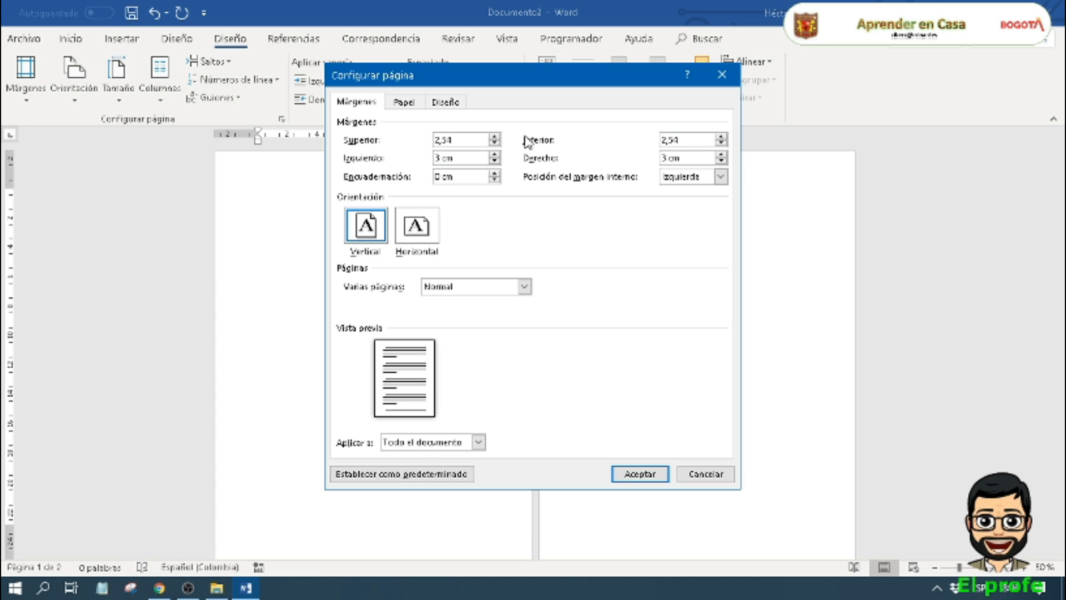
Step: Set the left and right margins to 2,54 cm, keep Vertical orientation, check the paper settings and apply the page setup
{"action": "left_click_drag", "start_coordinate": [456, 158], "coordinate": [411, 161]}
{"action": "type", "text": "2,54"}
{"action": "left_click_drag", "start_coordinate": [682, 158], "coordinate": [660, 161]}
{"action": "type", "text": "2,"}
{"action": "left_click", "coordinate": [365, 232]}
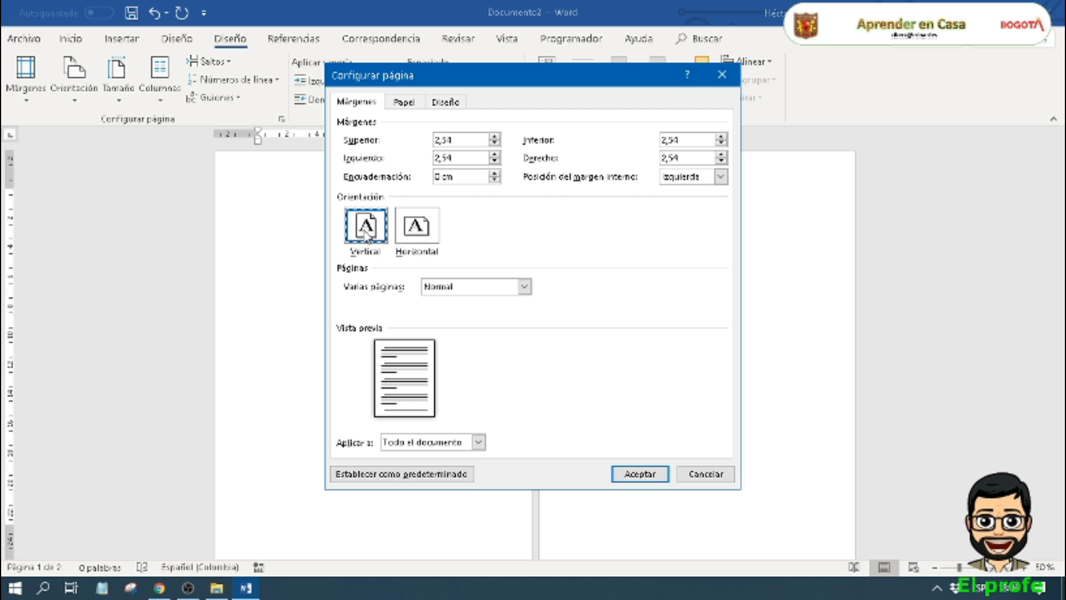
{"action": "left_click", "coordinate": [404, 105]}
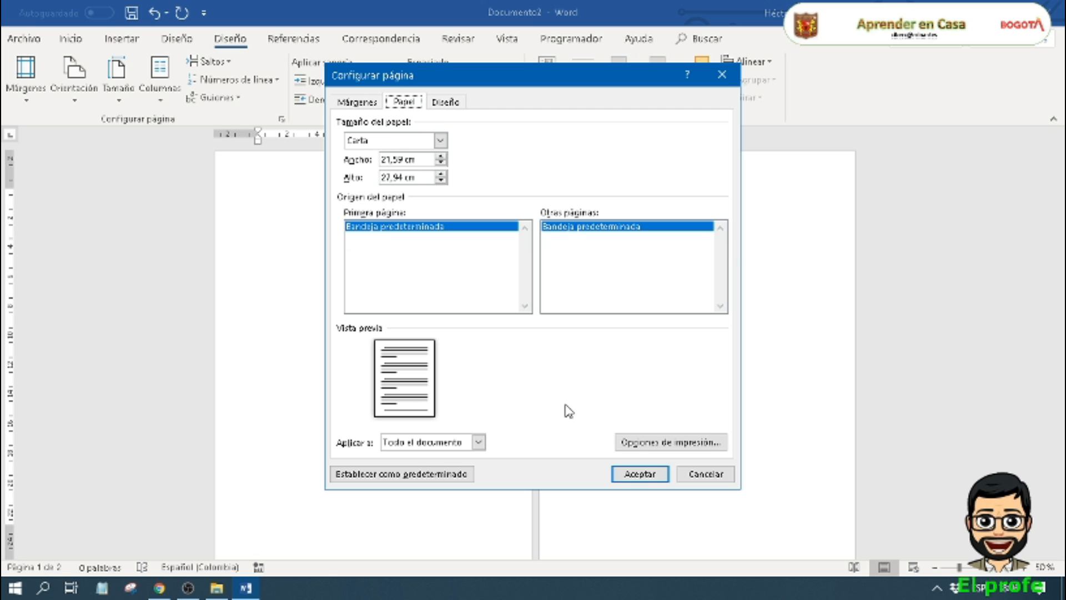
{"action": "left_click", "coordinate": [640, 473]}
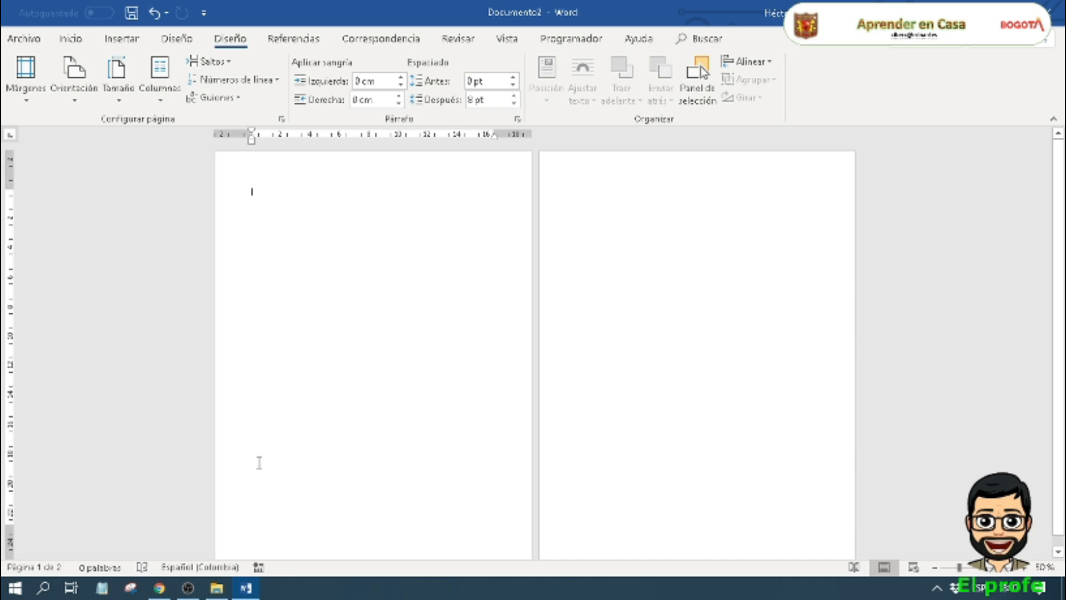
Step: Switch to Chrome, look through the APA guide and the cover example, and open the downloaded FormatoAPAGeneral.docx in Word
{"action": "left_click", "coordinate": [160, 588]}
{"action": "scroll", "coordinate": [411, 414], "scroll_direction": "up", "scroll_amount": 2}
{"action": "scroll", "coordinate": [411, 414], "scroll_direction": "up", "scroll_amount": 10}
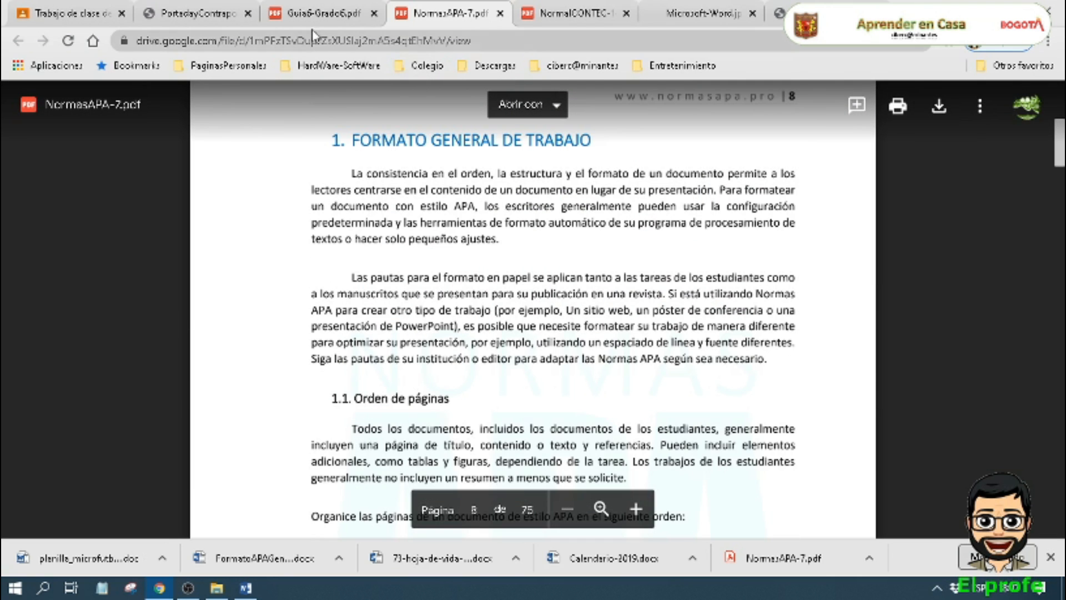
{"action": "left_click", "coordinate": [216, 13]}
{"action": "left_click", "coordinate": [822, 13]}
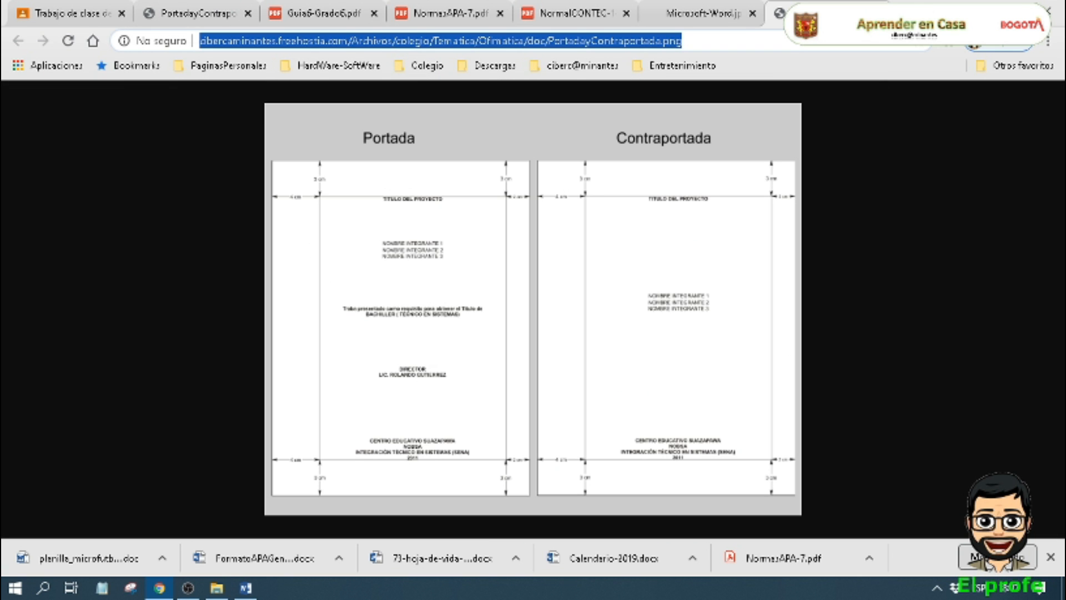
{"action": "left_click", "coordinate": [902, 14]}
{"action": "left_click", "coordinate": [752, 37]}
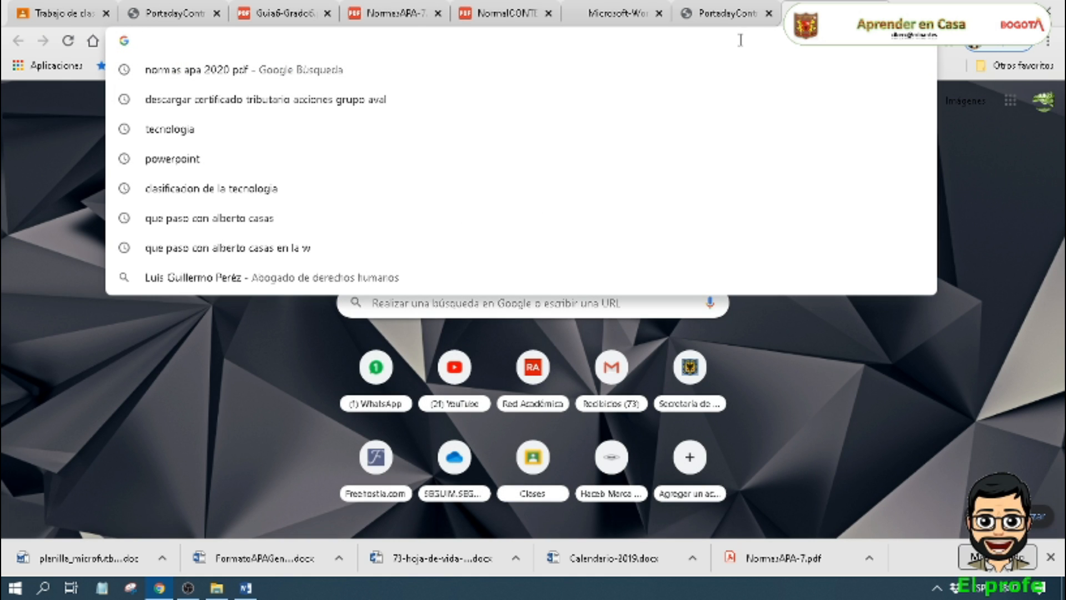
{"action": "left_click", "coordinate": [306, 567]}
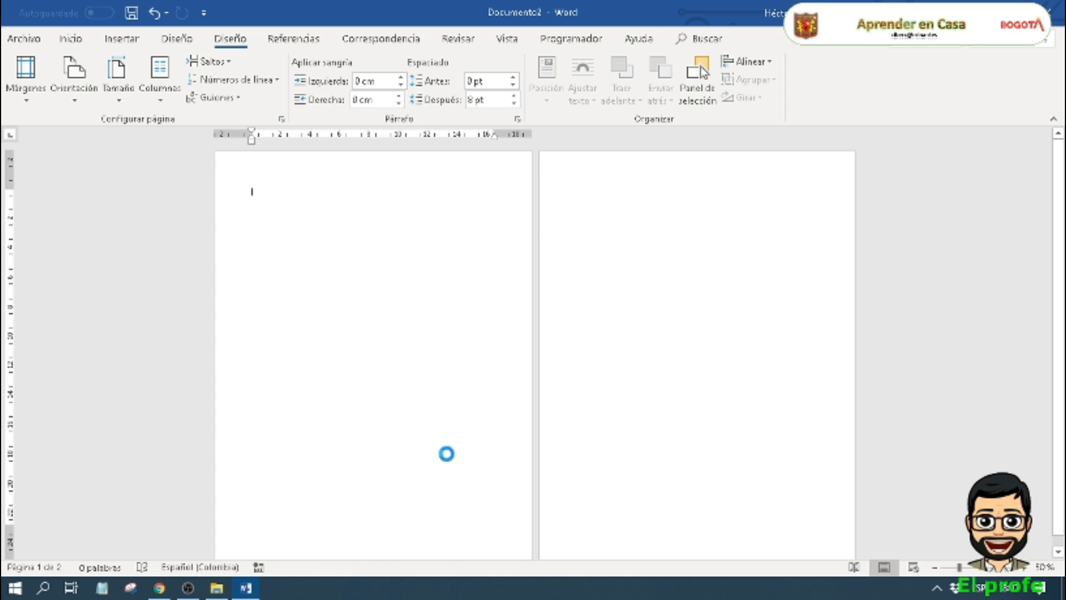
Step: Find the Capítulo 1 page in FormatoAPAGeneral.docx and copy all its text, from the chapter heading through the last Título 3 paragraph
{"action": "scroll", "coordinate": [458, 397], "scroll_direction": "down", "scroll_amount": 10}
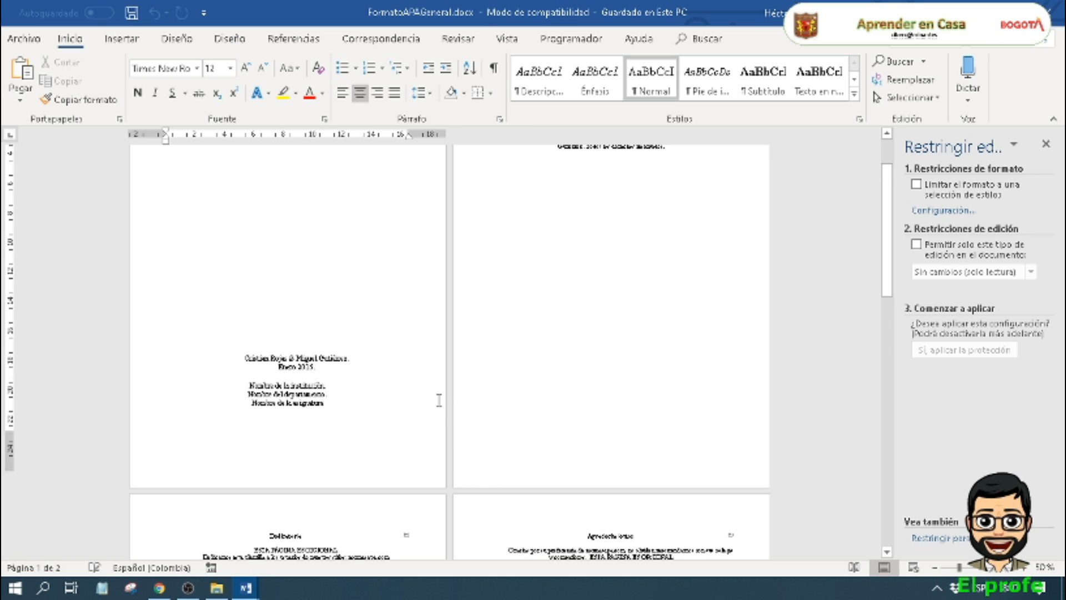
{"action": "scroll", "coordinate": [451, 410], "scroll_direction": "down", "scroll_amount": 15}
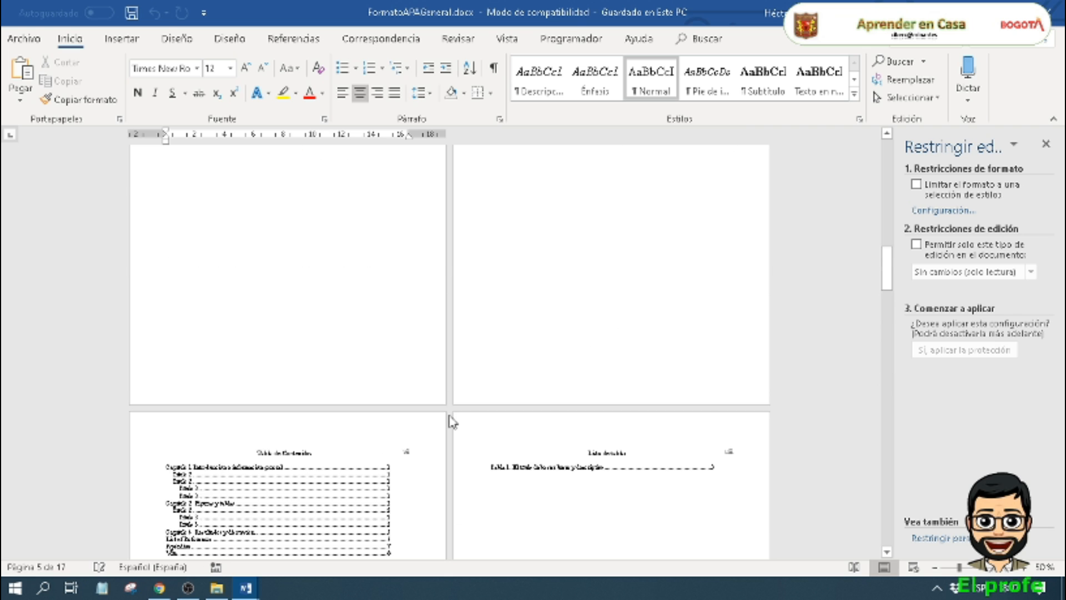
{"action": "scroll", "coordinate": [451, 417], "scroll_direction": "down", "scroll_amount": 3}
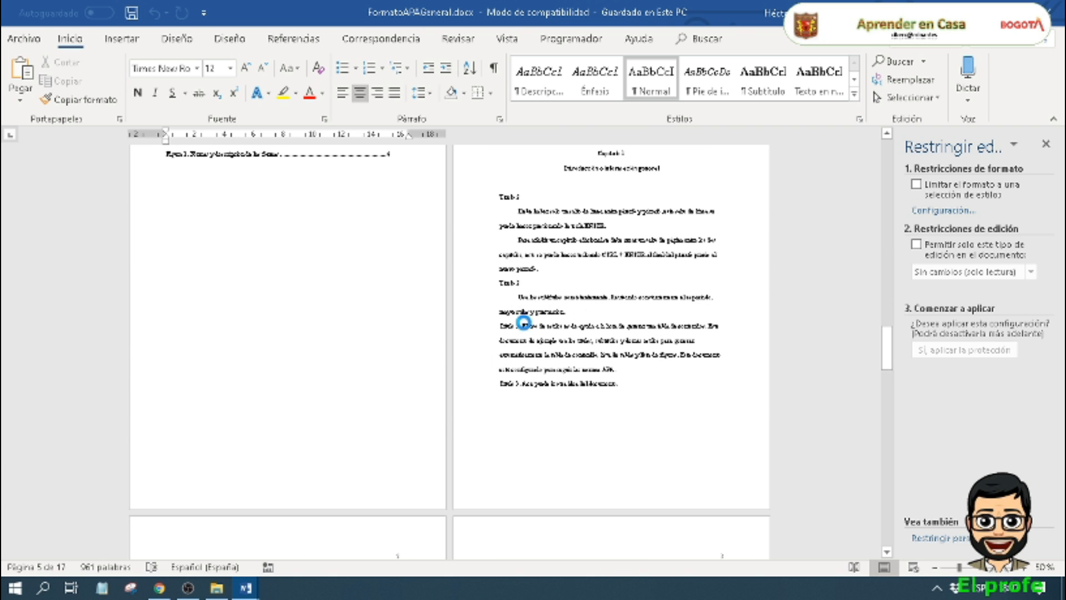
{"action": "left_click", "coordinate": [539, 254]}
{"action": "left_click_drag", "start_coordinate": [593, 153], "coordinate": [620, 411]}
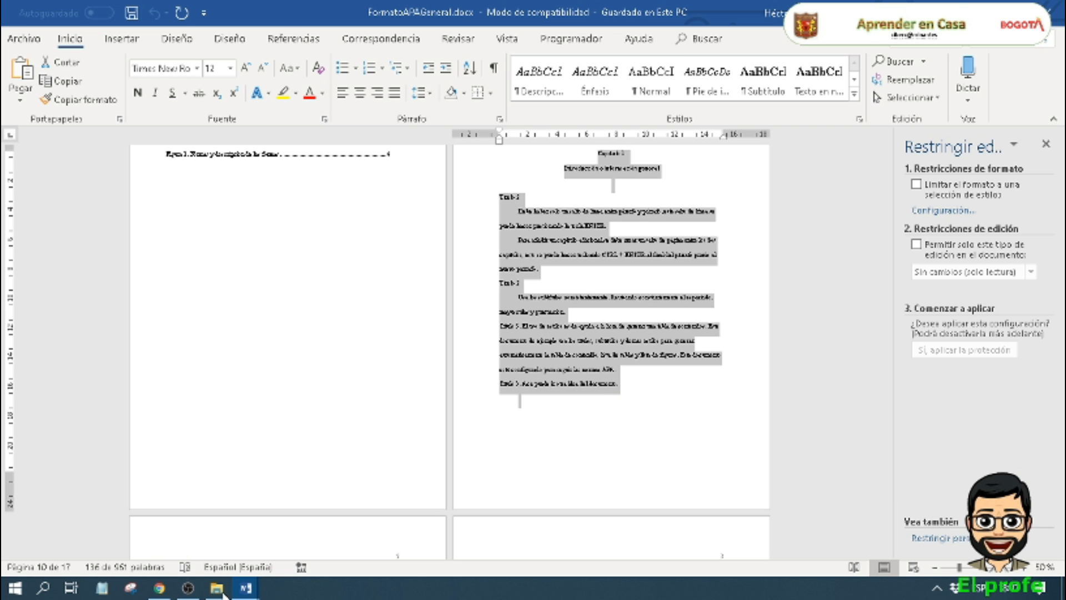
Step: Paste the chapter text into an empty Notepad document to strip its formatting, cut it all out again and minimize Notepad
{"action": "left_click", "coordinate": [104, 589]}
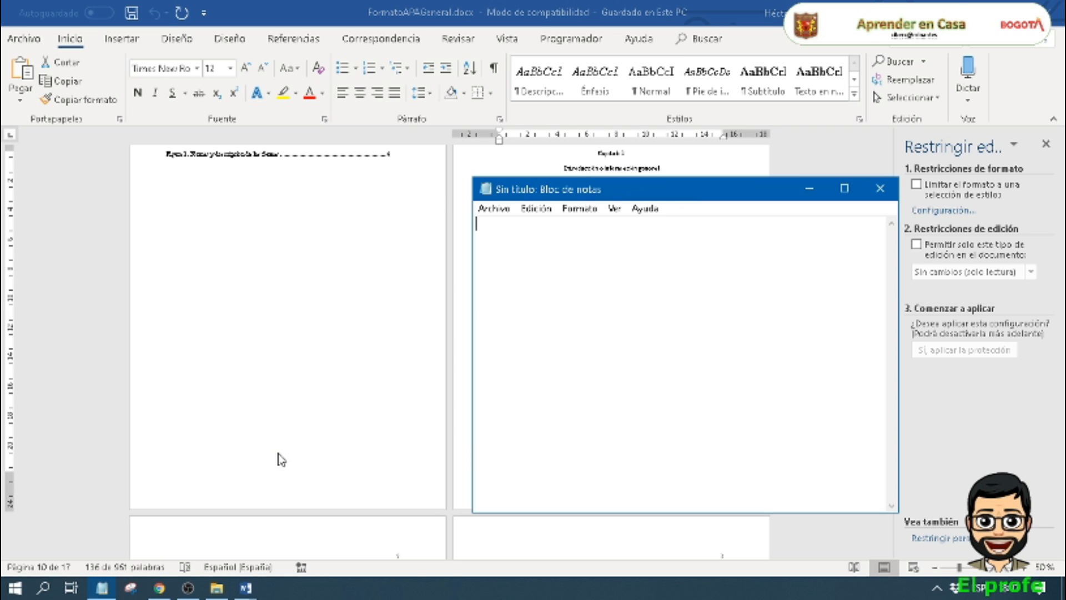
{"action": "type", "text": "Capítulo 1 Introducción e información general   Título 2 \tDebe haber solo un salto de línea entre párrafo y párrafo ,este salto de línea se puede hacer presionando la tecla ENTER. \tPara añadir un capítulo adicional se debe crear un salto de página entre los dos capítulos, esto se puede hacer tecleando CTRL + ENTER al final del párrafo previo al nuevo párrafo. Título 2 \tUsa los subtítulos consistentemente. Revisando constantemente el espaciado, mayúsculas y puntuación. Título 3. El uso de estilos es de ayuda a la hora de generar una tabla de contenidos. Este documento de ejemplo usa los títulos, subtítulos y demás estilos para generar automáticamente la tabla de contenido, lista de tablas y lista de figuras. Este documento está configurado para seguir las normas APA. Título 3. Acá puede ir otra idea del documento."}
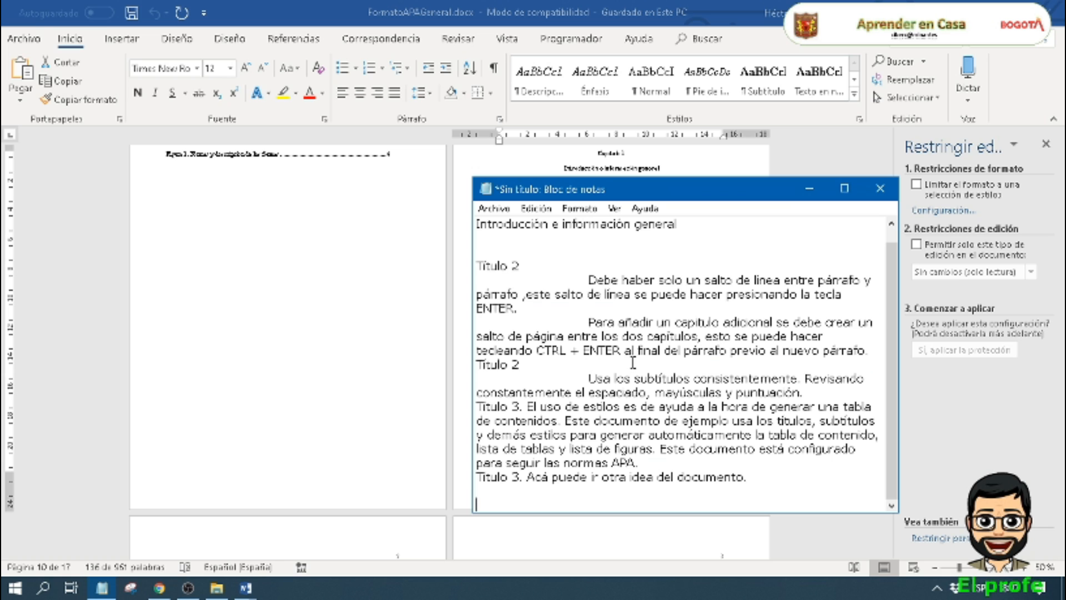
{"action": "key", "text": "ctrl+a"}
{"action": "key", "text": "Delete"}
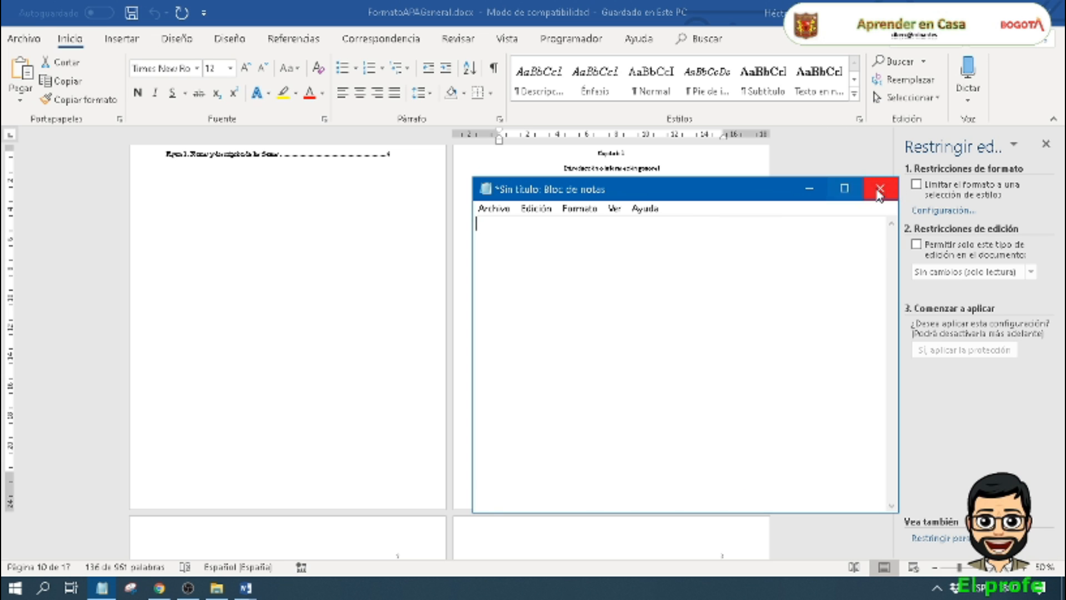
{"action": "left_click", "coordinate": [808, 192]}
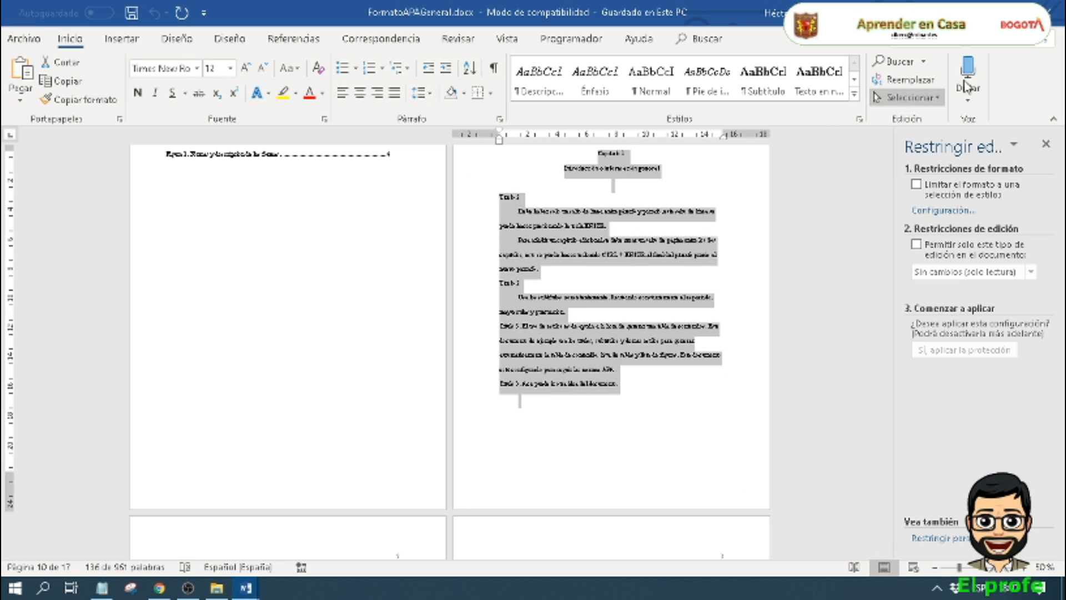
Step: Return to Documento2, paste the plain chapter text on the first page and remove the surplus blank page after it
{"action": "left_click", "coordinate": [976, 11]}
{"action": "key", "text": "ctrl+v"}
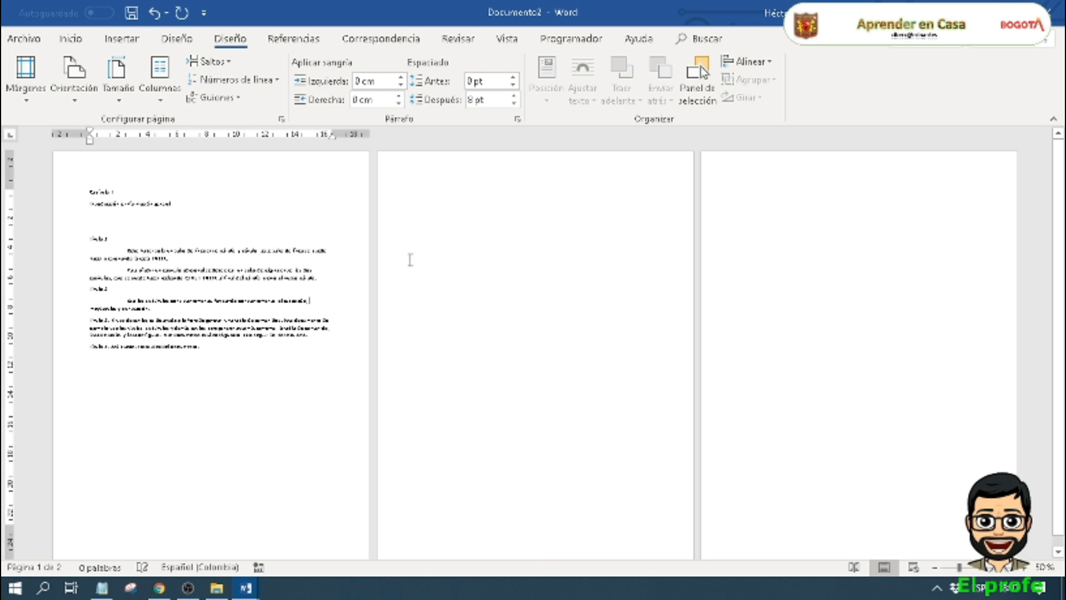
{"action": "left_click", "coordinate": [431, 199]}
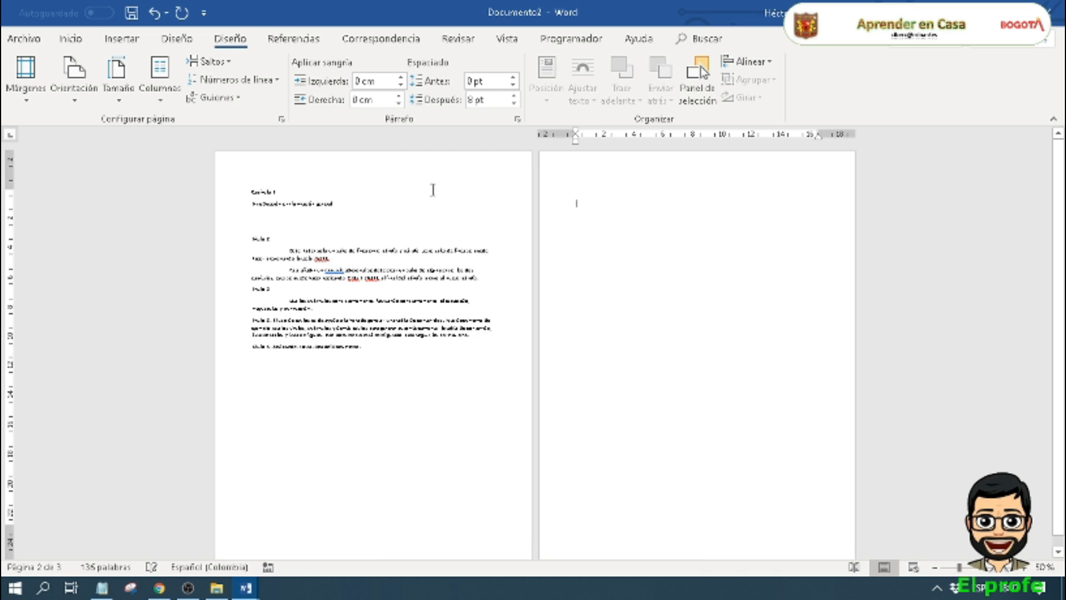
{"action": "key", "text": "BackSpace"}
{"action": "key", "text": "BackSpace"}
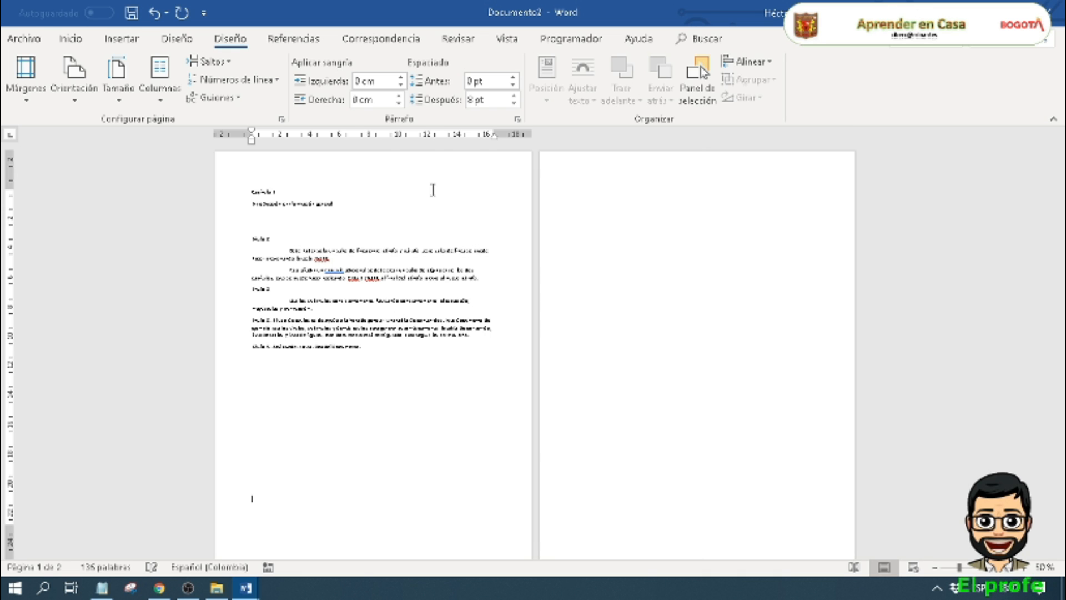
Step: Delete the remaining blank lines after the chapter text in Documento2 to remove the empty second page
{"action": "key", "text": "BackSpace"}
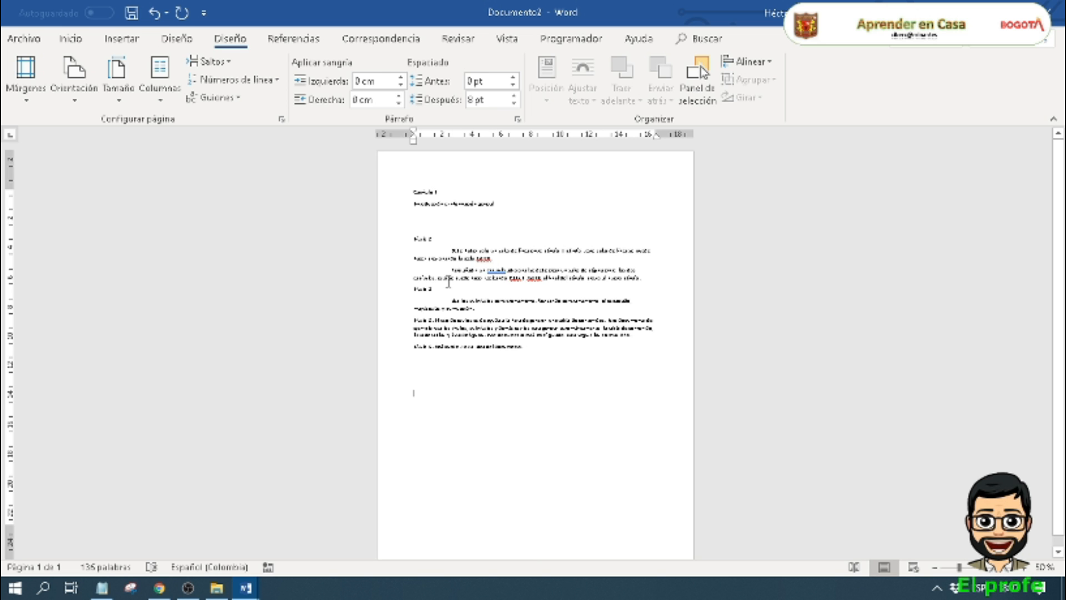
{"action": "scroll", "coordinate": [525, 357], "scroll_direction": "up", "scroll_amount": 3, "text": "ctrl"}
{"action": "scroll", "coordinate": [525, 357], "scroll_direction": "up", "scroll_amount": 4, "text": "ctrl"}
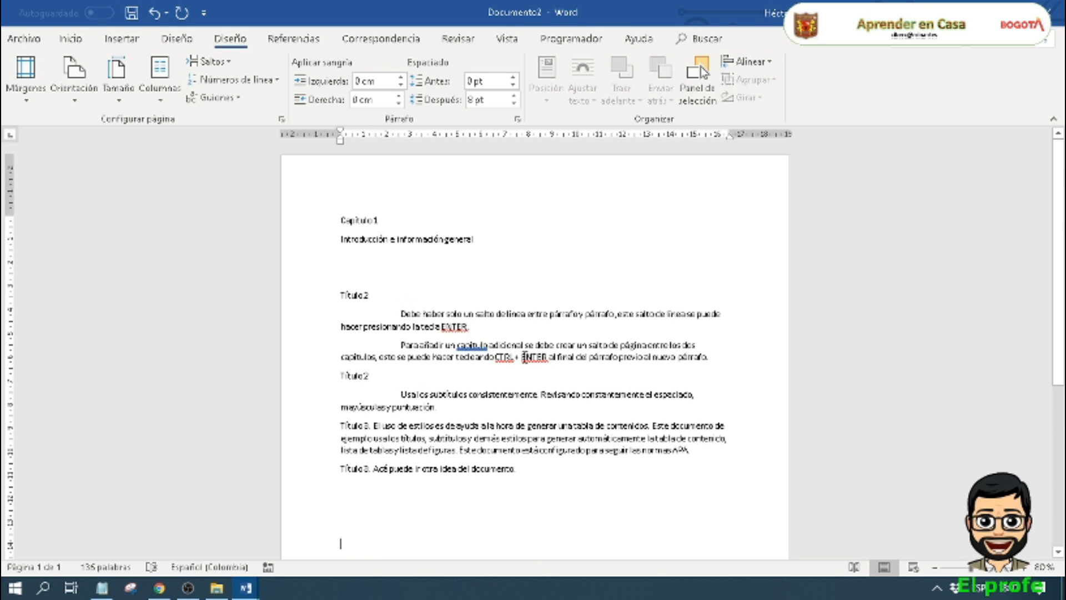
Step: Look over the pasted plain chapter text in detail and as a whole page, finishing at 100 % zoom
{"action": "scroll", "coordinate": [478, 326], "scroll_direction": "up", "scroll_amount": 3}
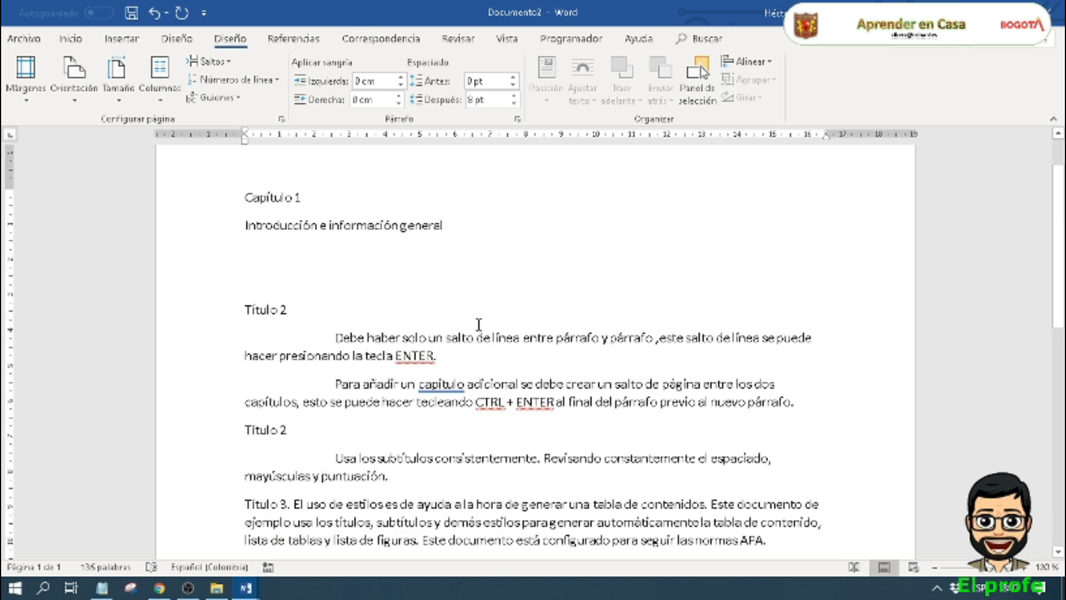
{"action": "scroll", "coordinate": [478, 326], "scroll_direction": "down", "scroll_amount": 1}
{"action": "scroll", "coordinate": [478, 333], "scroll_direction": "down", "scroll_amount": 4, "text": "ctrl"}
{"action": "scroll", "coordinate": [478, 350], "scroll_direction": "down", "scroll_amount": 1, "text": "ctrl"}
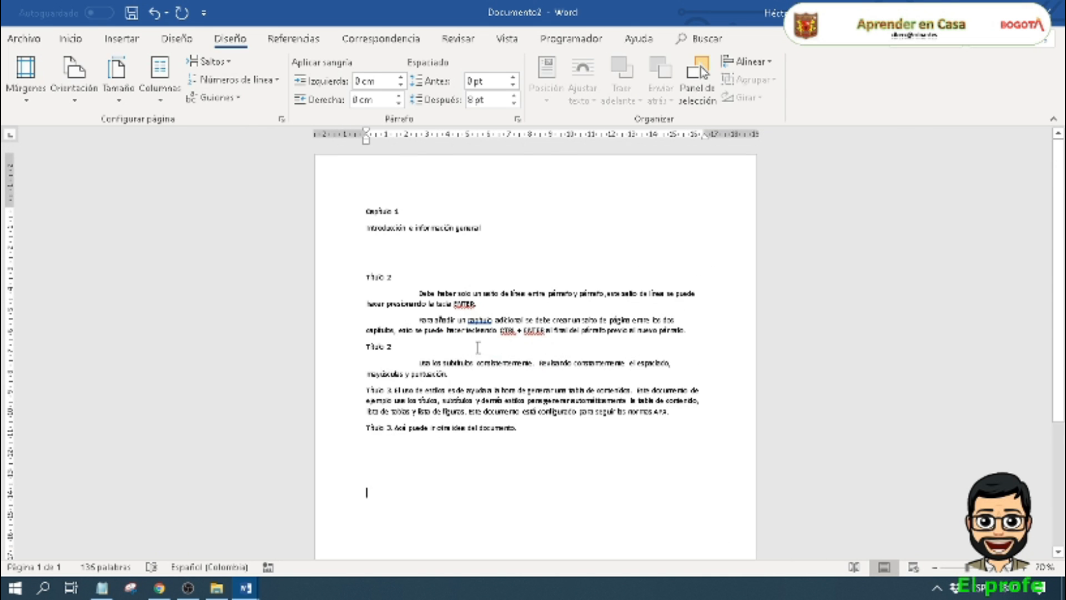
{"action": "scroll", "coordinate": [463, 360], "scroll_direction": "down", "scroll_amount": 2}
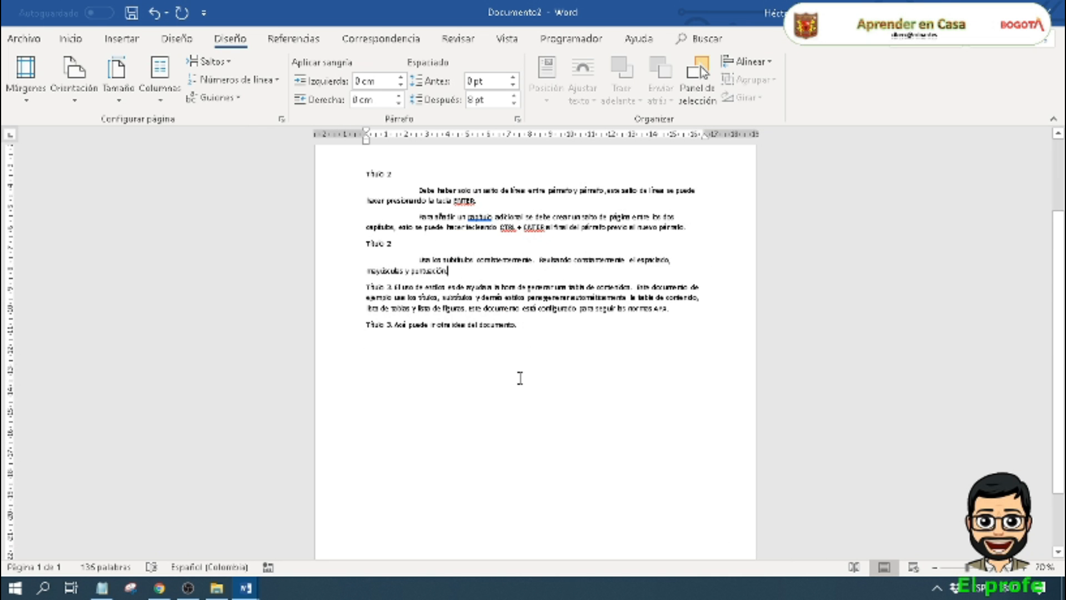
{"action": "scroll", "coordinate": [520, 377], "scroll_direction": "down", "scroll_amount": 3, "text": "ctrl"}
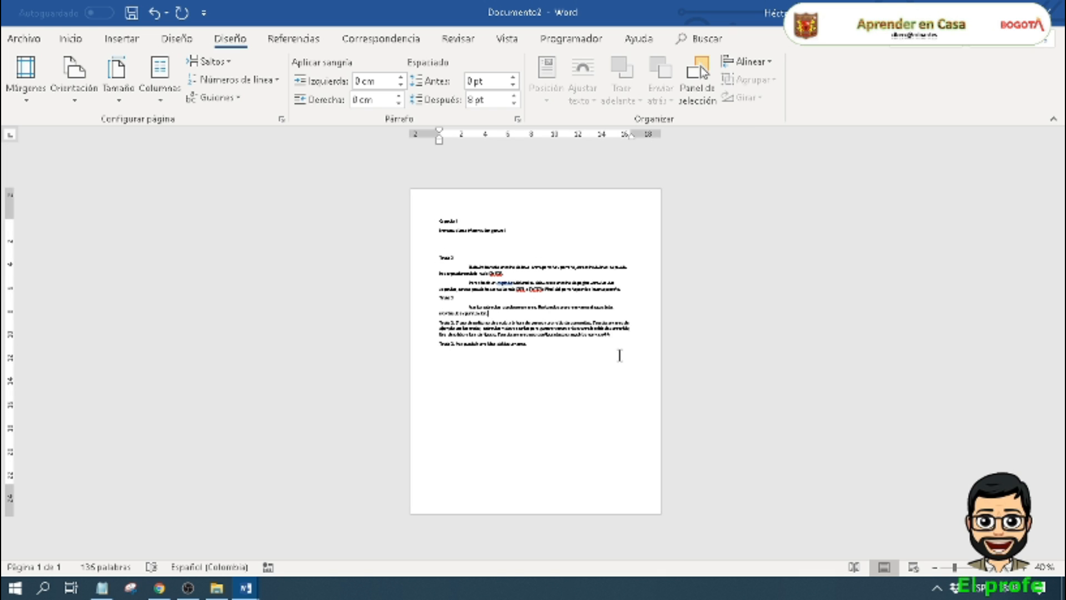
{"action": "left_click", "coordinate": [1026, 568]}
{"action": "left_click", "coordinate": [1026, 569]}
{"action": "left_click", "coordinate": [1026, 569]}
{"action": "left_click", "coordinate": [1026, 568]}
{"action": "left_click", "coordinate": [1025, 569]}
{"action": "left_click", "coordinate": [1026, 569]}
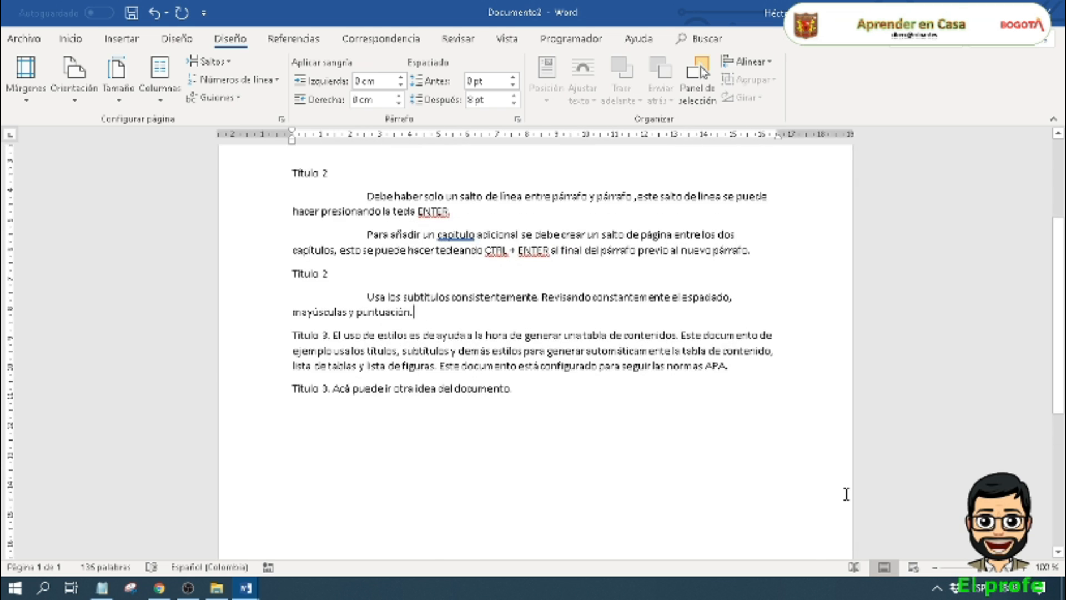
{"action": "scroll", "coordinate": [846, 494], "scroll_direction": "up", "scroll_amount": 3}
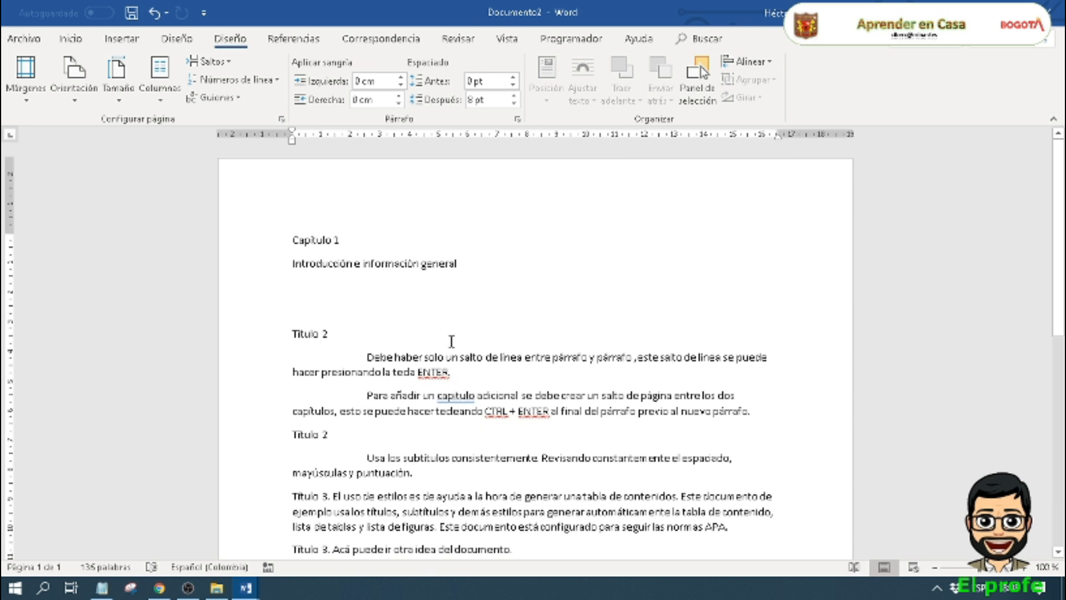
Step: Switch to Chrome and read the top, left, right and bottom margins required in NormaICONTEC-1486.pdf
{"action": "left_click", "coordinate": [161, 590]}
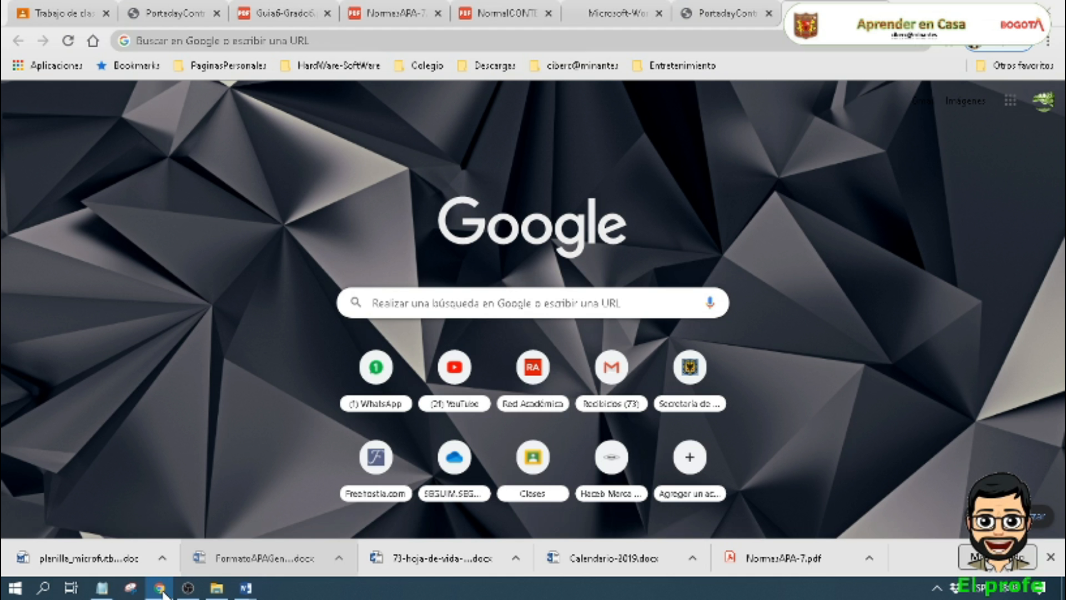
{"action": "left_click", "coordinate": [489, 13]}
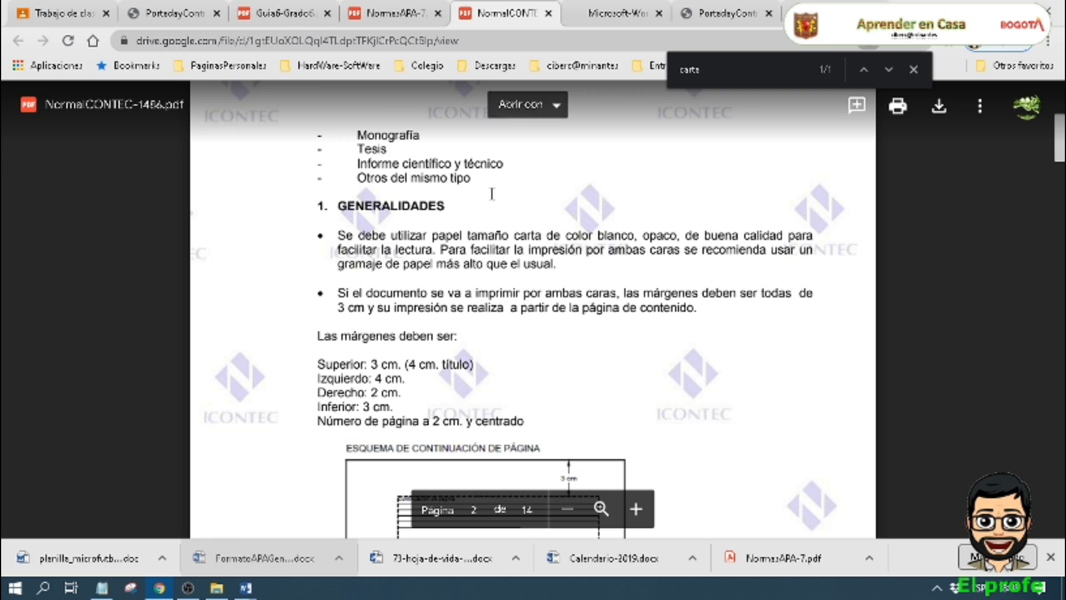
{"action": "scroll", "coordinate": [465, 224], "scroll_direction": "down", "scroll_amount": 3}
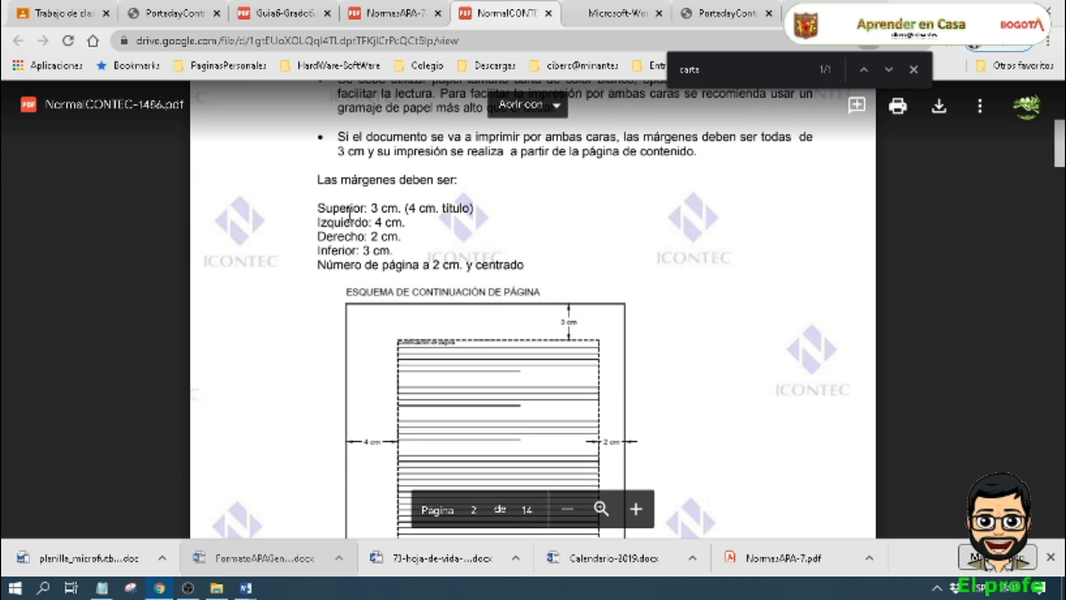
{"action": "left_click_drag", "start_coordinate": [379, 208], "coordinate": [365, 209]}
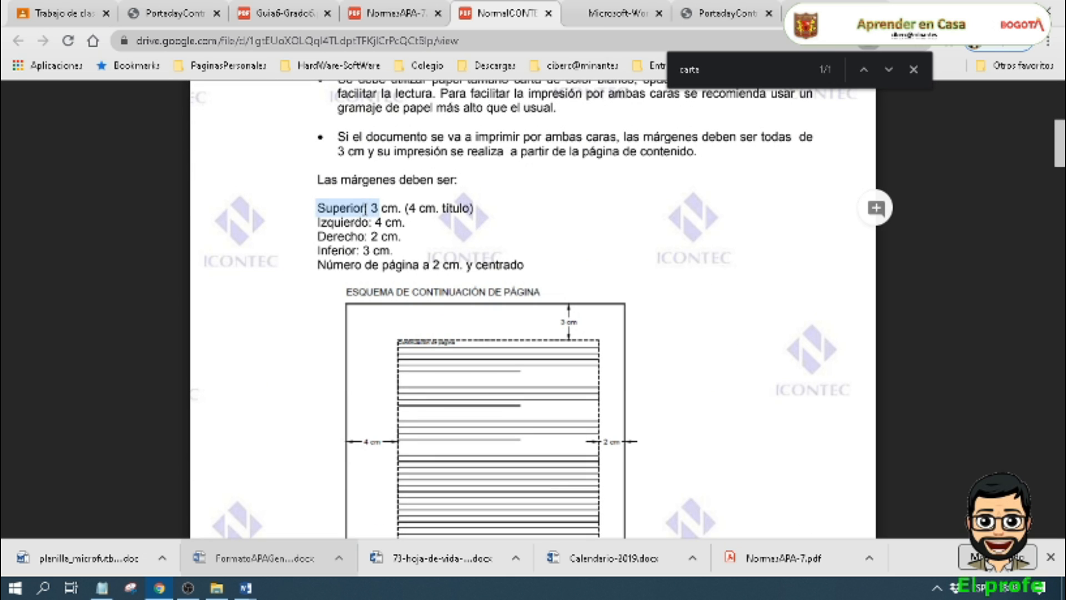
{"action": "left_click", "coordinate": [380, 209]}
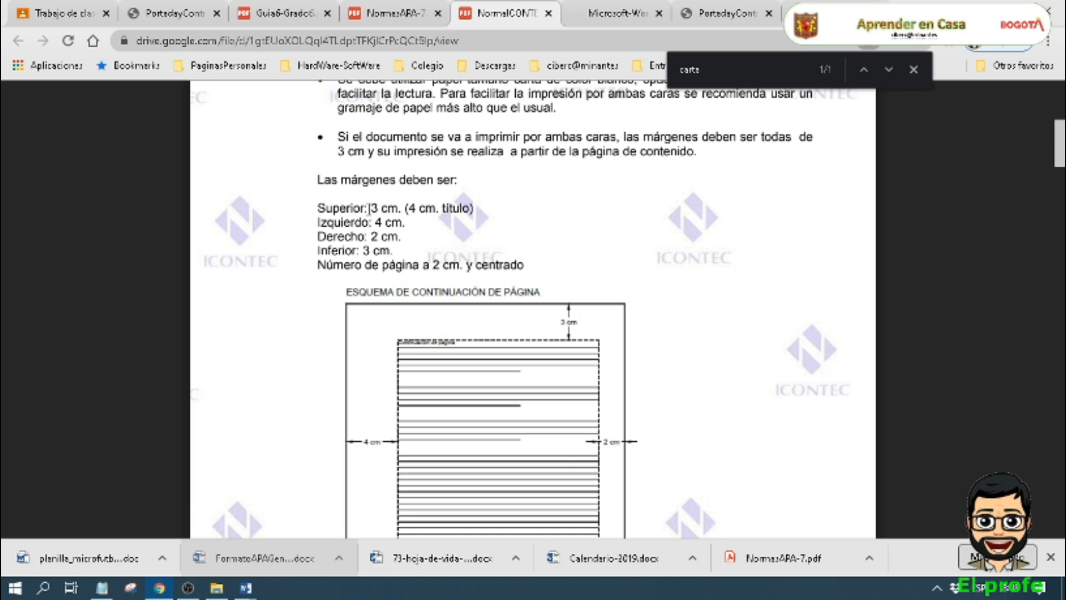
{"action": "left_click_drag", "start_coordinate": [371, 208], "coordinate": [392, 237]}
{"action": "triple_click", "coordinate": [367, 237]}
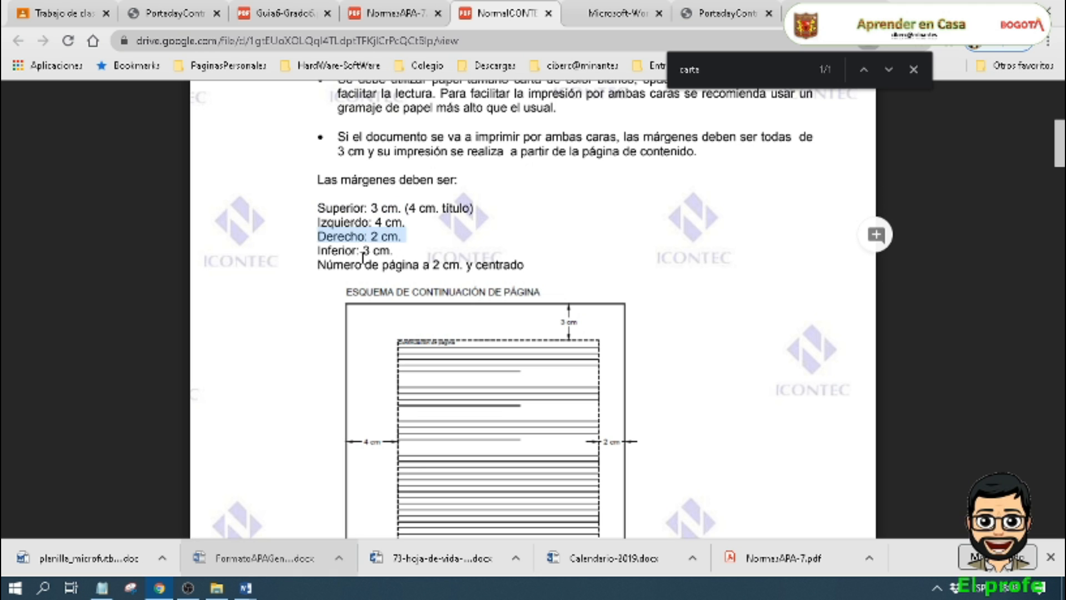
{"action": "triple_click", "coordinate": [383, 249]}
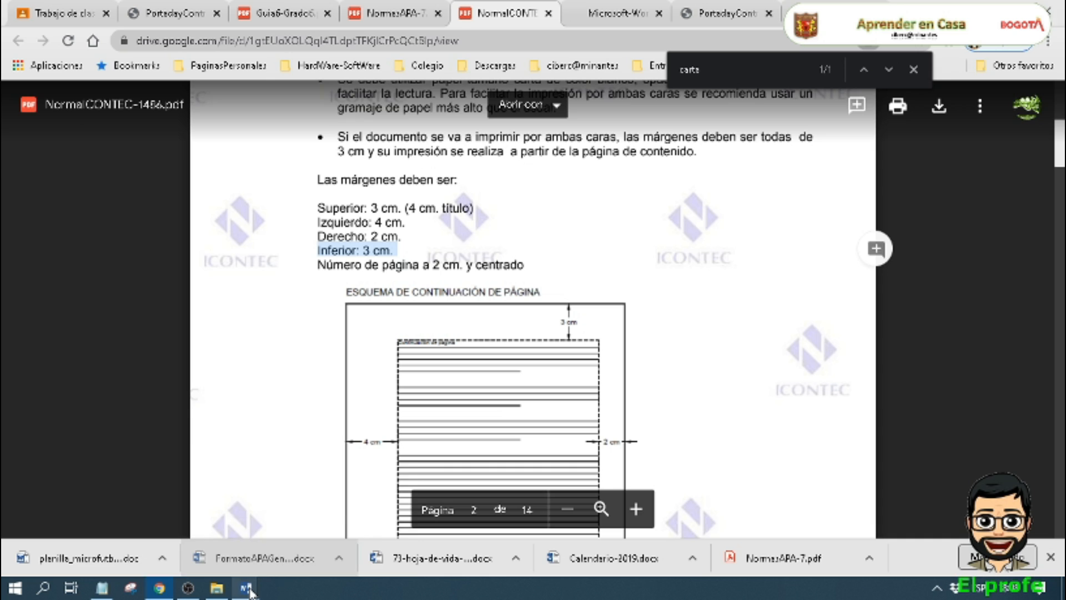
Step: Switch back to Word, dismiss FormatoAPAGeneral.docx and bring Documento2 to the front
{"action": "mouse_move", "coordinate": [247, 590]}
{"action": "left_click", "coordinate": [302, 525]}
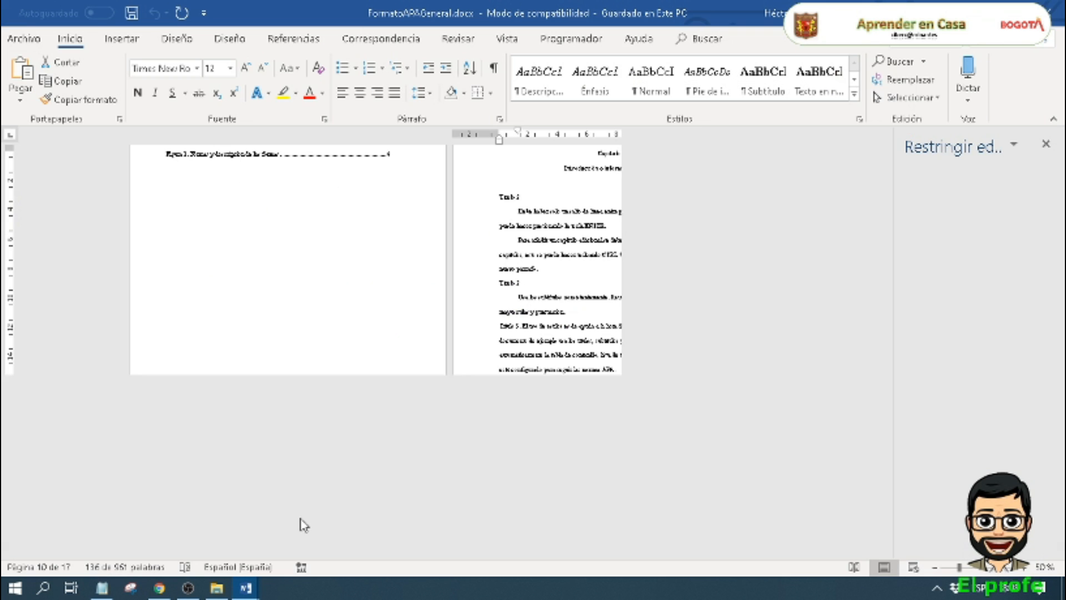
{"action": "scroll", "coordinate": [432, 348], "scroll_direction": "up", "scroll_amount": 3}
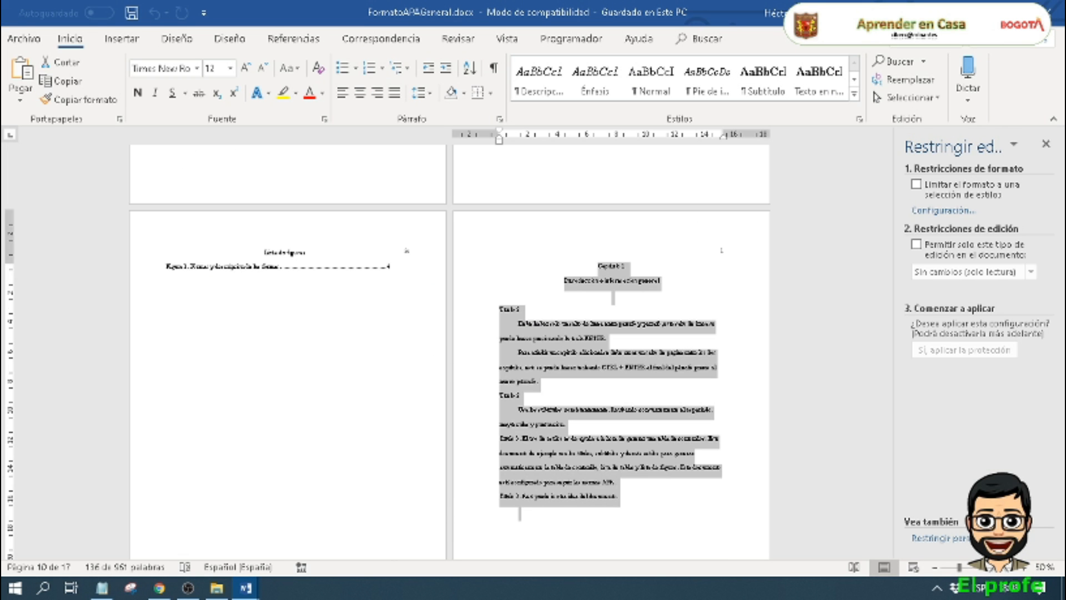
{"action": "key", "text": "alt+Tab"}
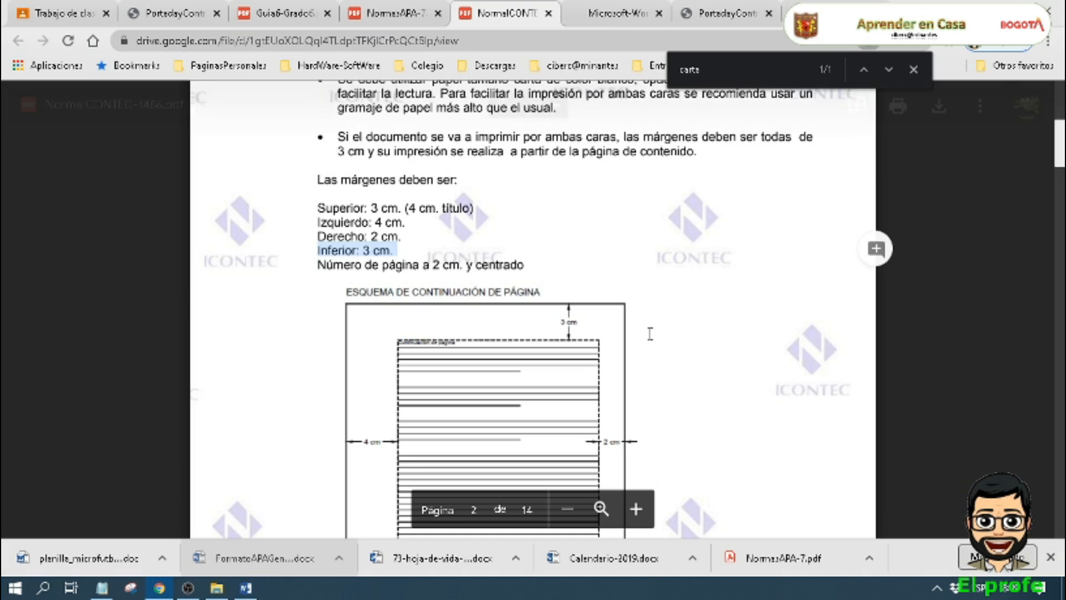
{"action": "key", "text": "alt+Tab"}
Step: Capture the entire page of Documento2 as a rectangular snip with the Snipping Tool (Herramienta Recortes) and minimize that window
{"action": "scroll", "coordinate": [437, 305], "scroll_direction": "down", "scroll_amount": 1}
{"action": "scroll", "coordinate": [438, 305], "scroll_direction": "down", "scroll_amount": 6}
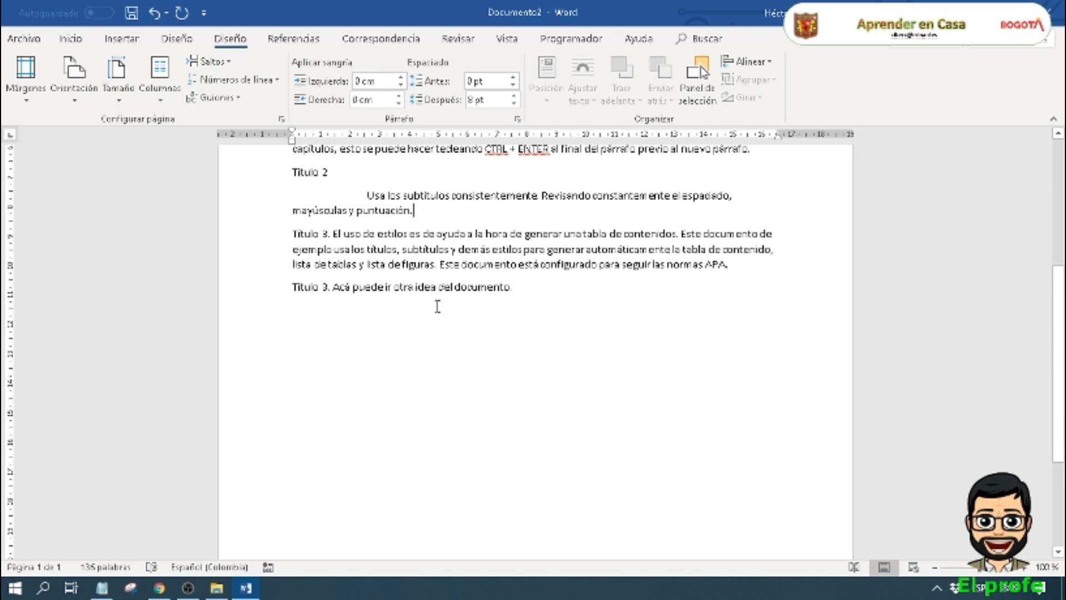
{"action": "scroll", "coordinate": [437, 307], "scroll_direction": "down", "scroll_amount": 6}
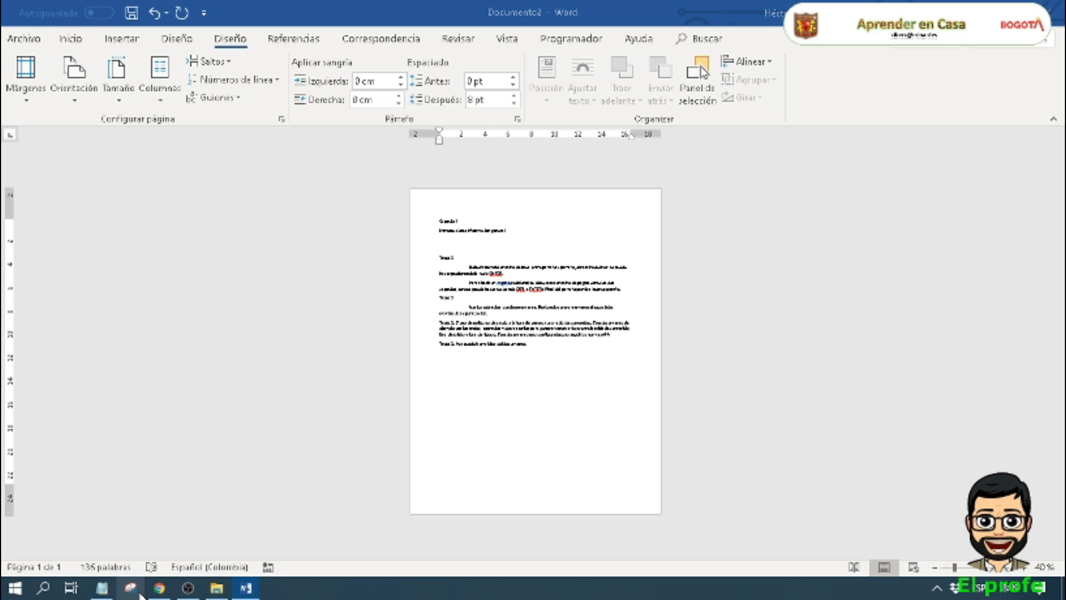
{"action": "left_click", "coordinate": [134, 590]}
{"action": "left_click", "coordinate": [715, 48]}
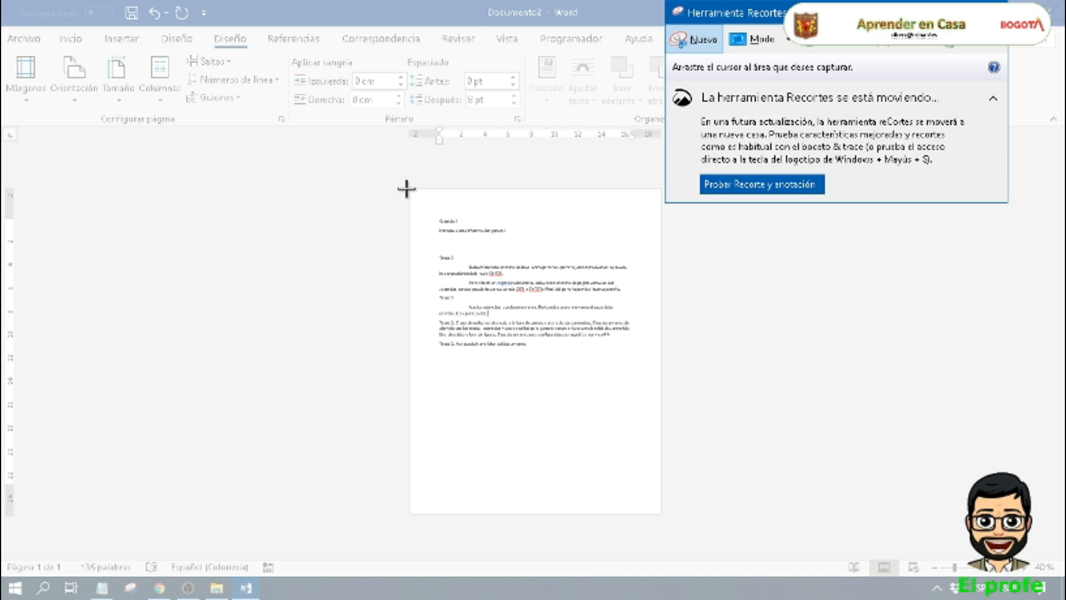
{"action": "left_click_drag", "start_coordinate": [406, 189], "coordinate": [664, 520]}
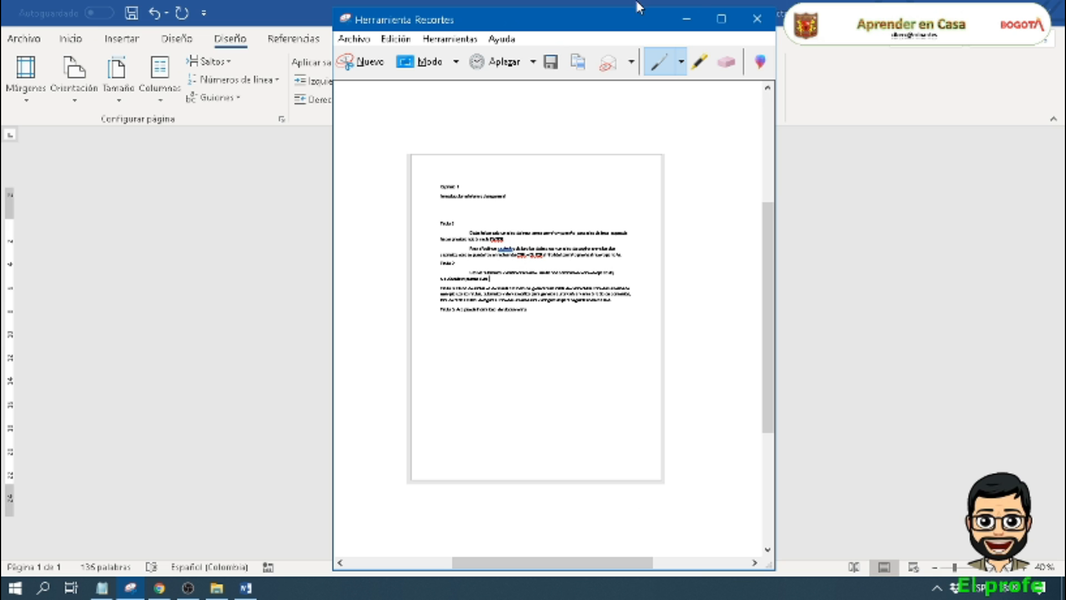
{"action": "left_click", "coordinate": [689, 22]}
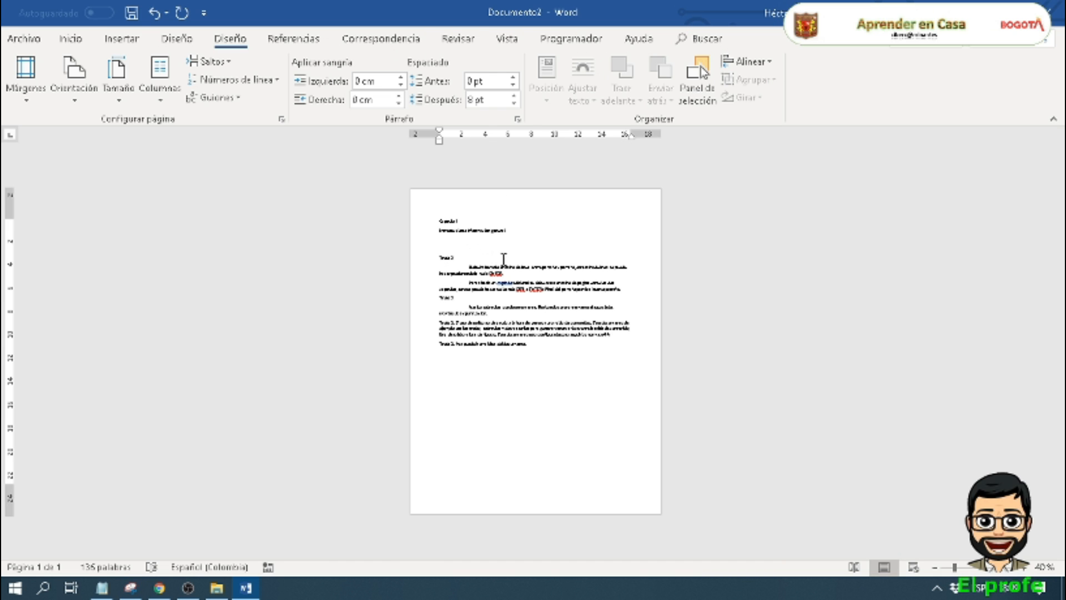
Step: Open the page setup of Documento2 and set the top and bottom margins to 3 cm
{"action": "scroll", "coordinate": [501, 358], "scroll_direction": "up", "scroll_amount": 5}
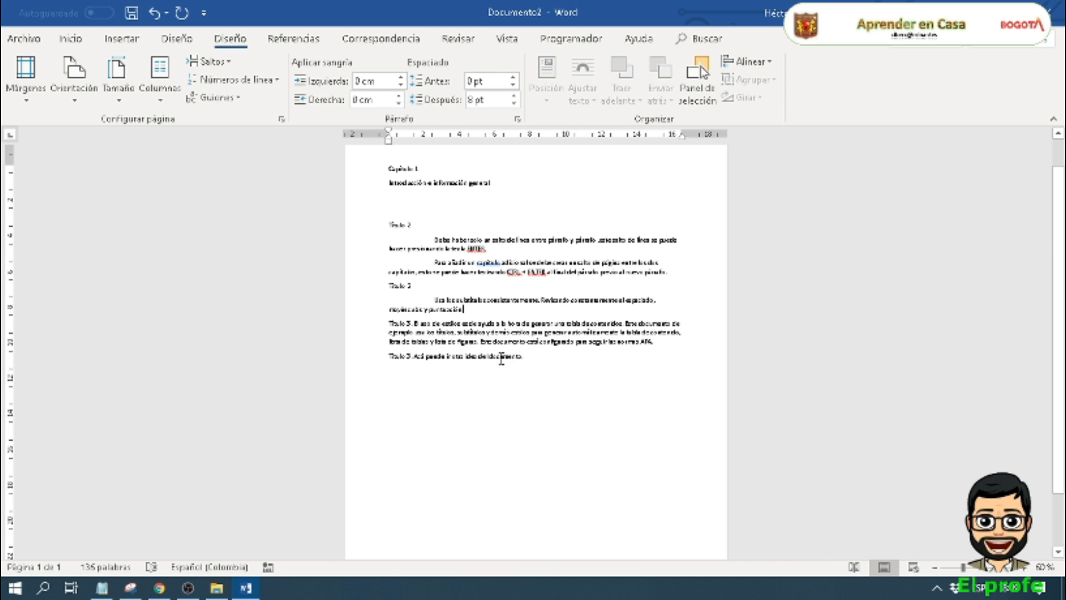
{"action": "scroll", "coordinate": [502, 358], "scroll_direction": "up", "scroll_amount": 3}
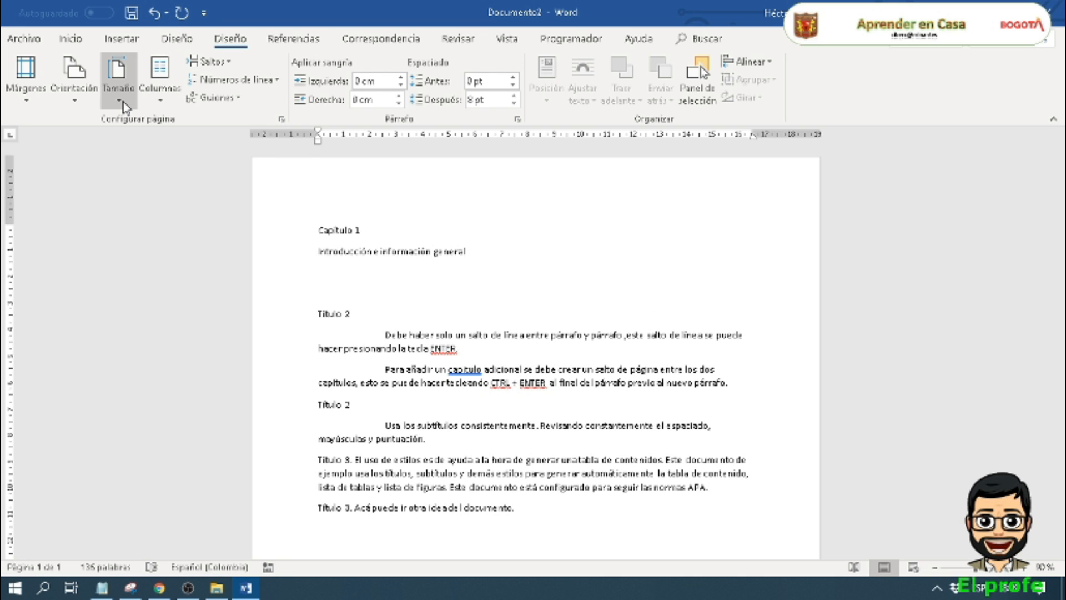
{"action": "left_click", "coordinate": [282, 120]}
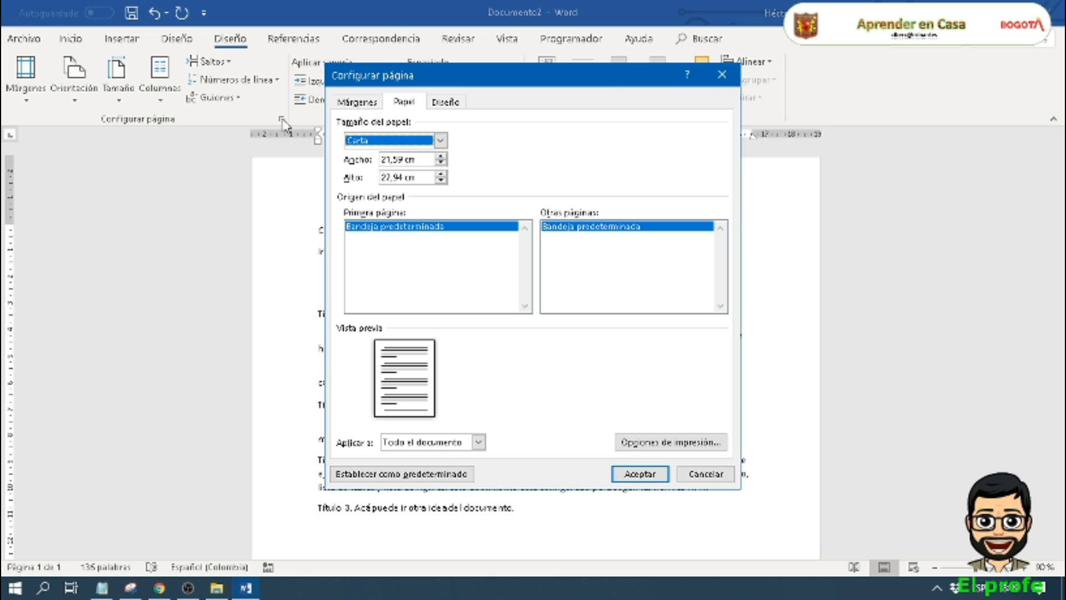
{"action": "left_click", "coordinate": [375, 106]}
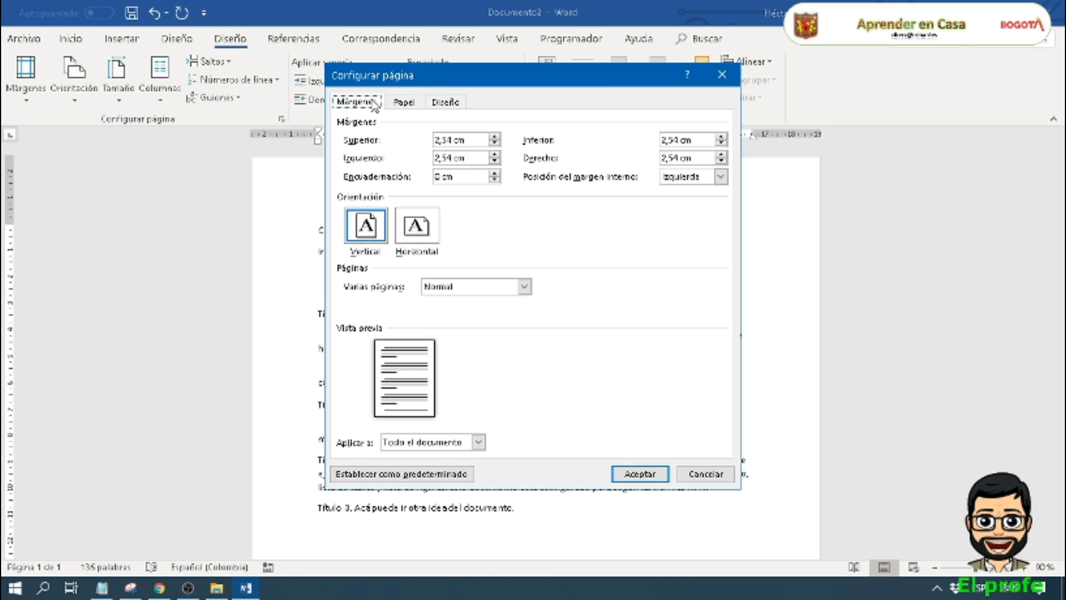
{"action": "left_click_drag", "start_coordinate": [465, 140], "coordinate": [410, 147]}
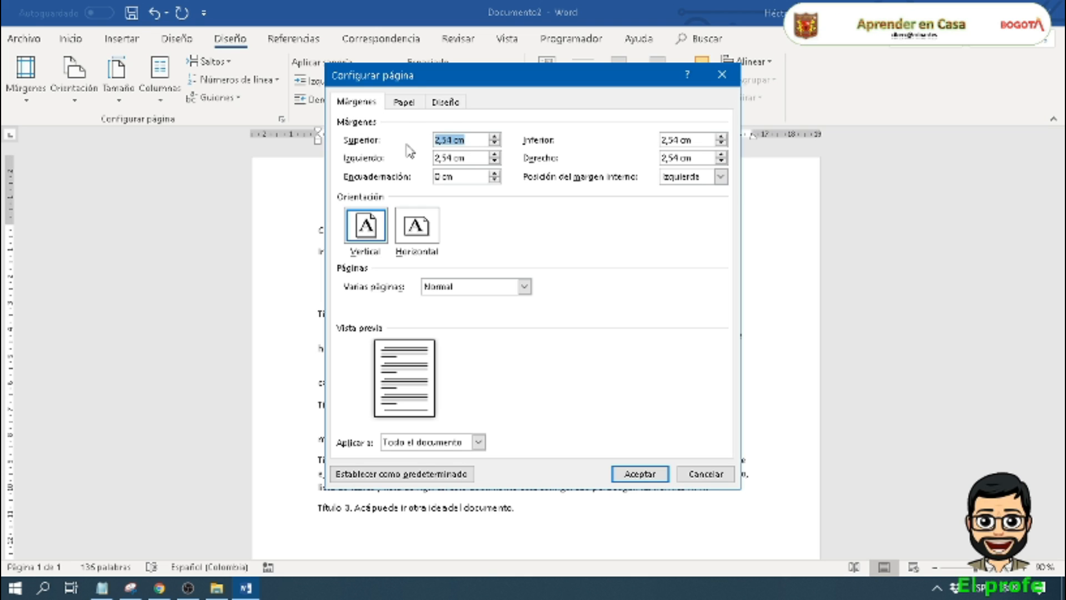
{"action": "type", "text": "3"}
{"action": "left_click_drag", "start_coordinate": [703, 140], "coordinate": [634, 143]}
{"action": "type", "text": "3"}
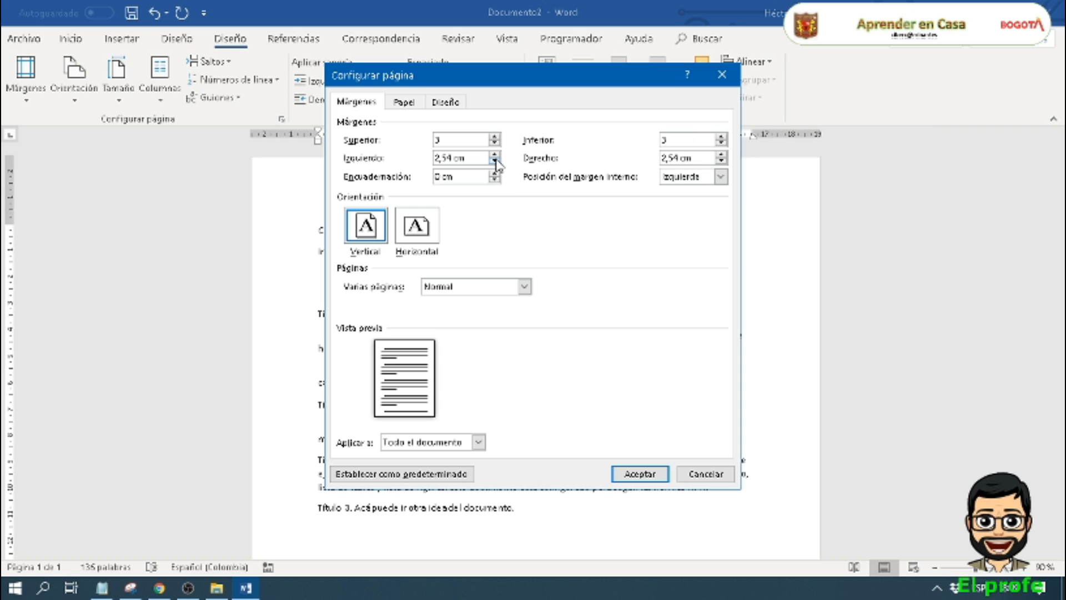
Step: Set the left margin to 4 cm and the right to 2 cm, check the paper size and apply the page setup
{"action": "left_click_drag", "start_coordinate": [470, 158], "coordinate": [419, 161]}
{"action": "type", "text": "4"}
{"action": "left_click_drag", "start_coordinate": [698, 158], "coordinate": [654, 161]}
{"action": "type", "text": "2"}
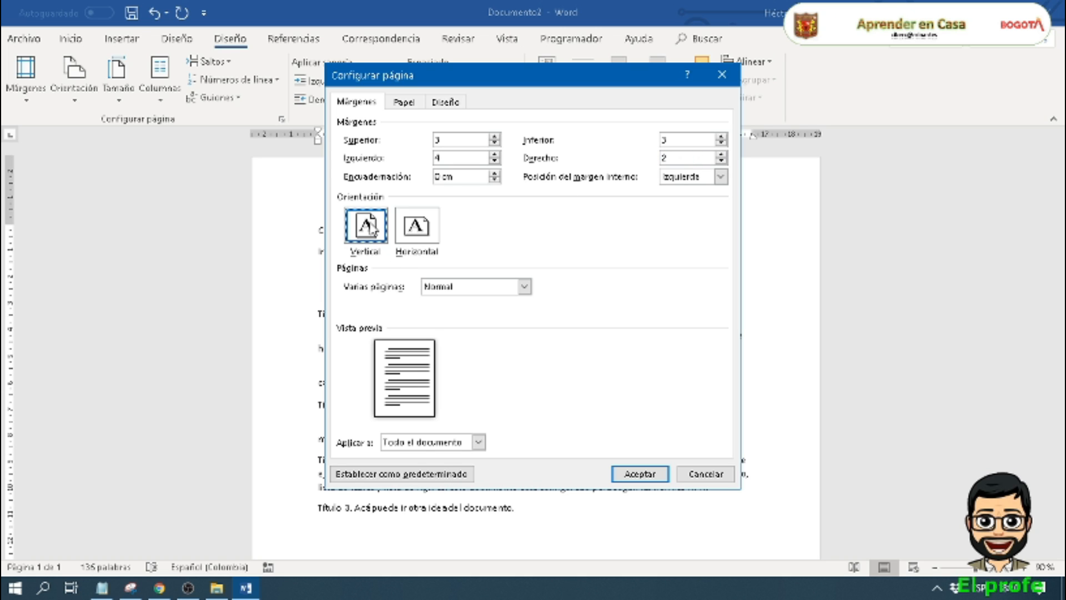
{"action": "left_click", "coordinate": [410, 103]}
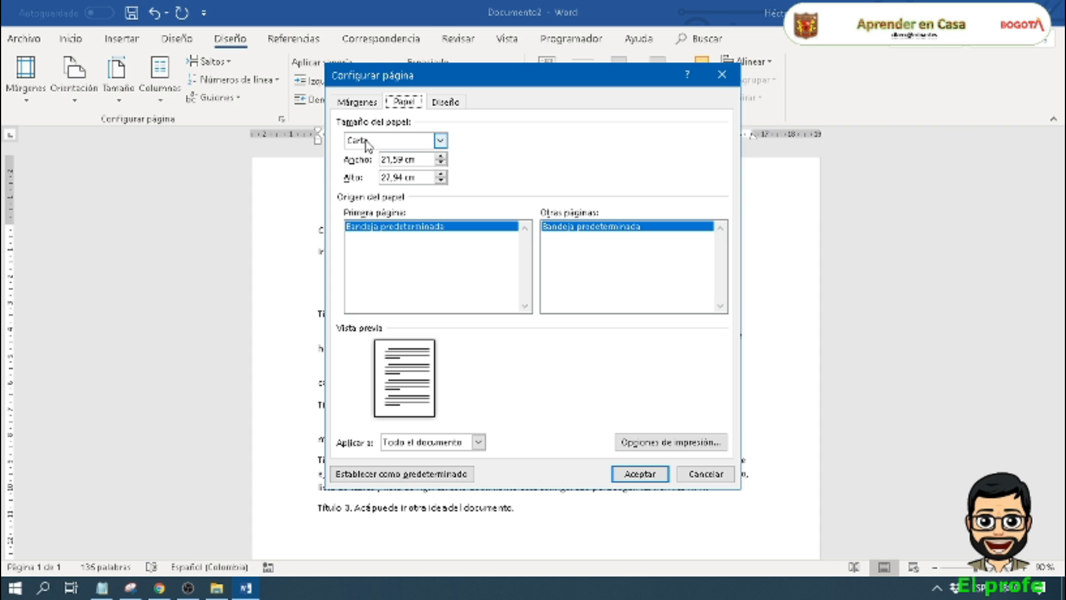
{"action": "left_click", "coordinate": [650, 478]}
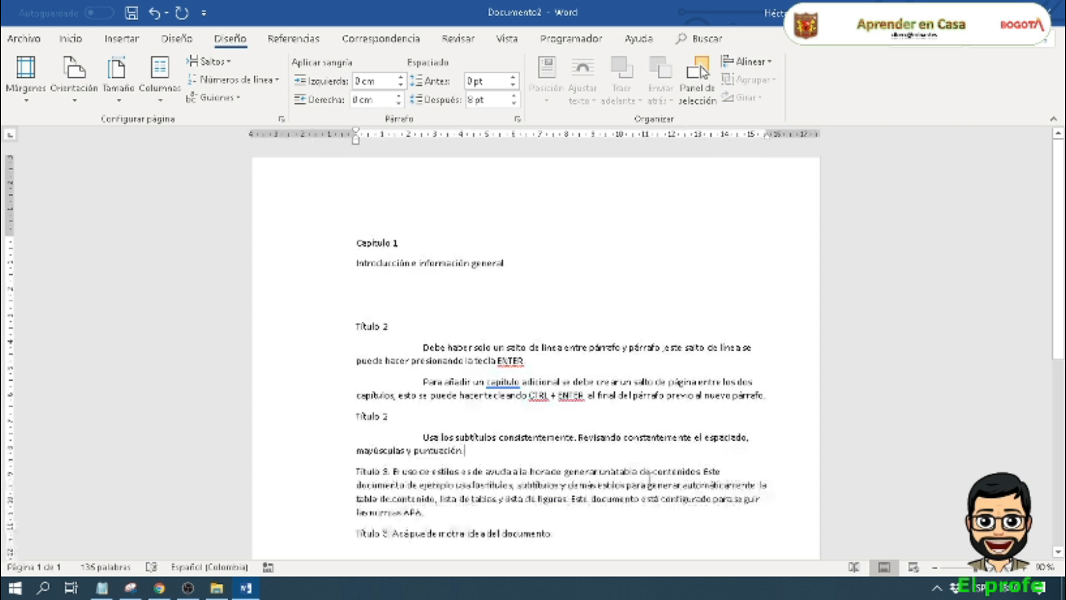
Step: Arrange Documento2 and the captured page snip side by side to compare the two margin layouts
{"action": "scroll", "coordinate": [650, 479], "scroll_direction": "down", "scroll_amount": 3}
{"action": "scroll", "coordinate": [650, 478], "scroll_direction": "up", "scroll_amount": 4}
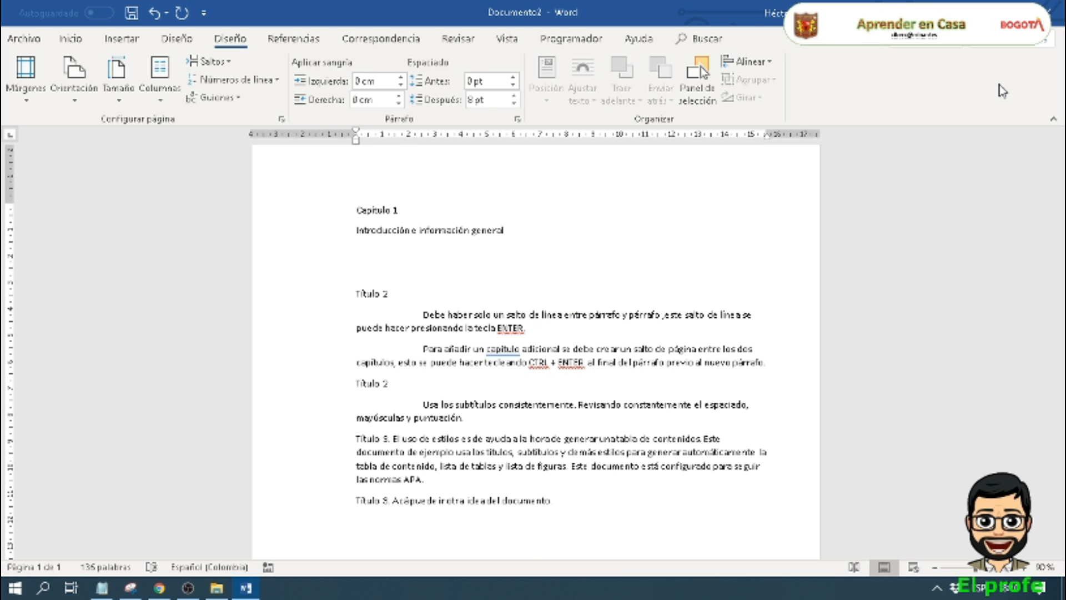
{"action": "key", "text": "super+Left"}
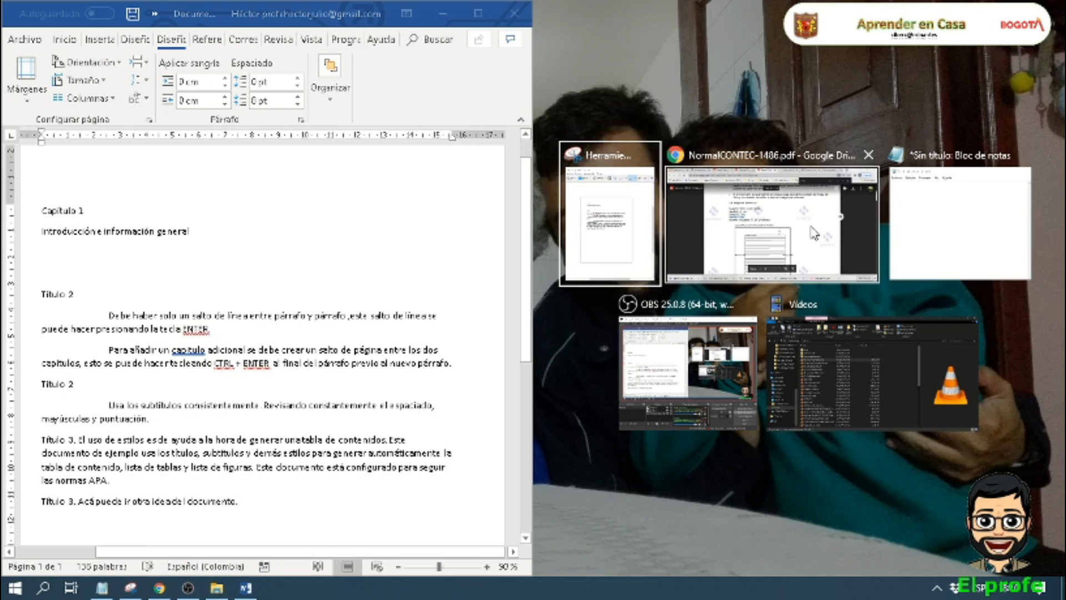
{"action": "left_click", "coordinate": [611, 222]}
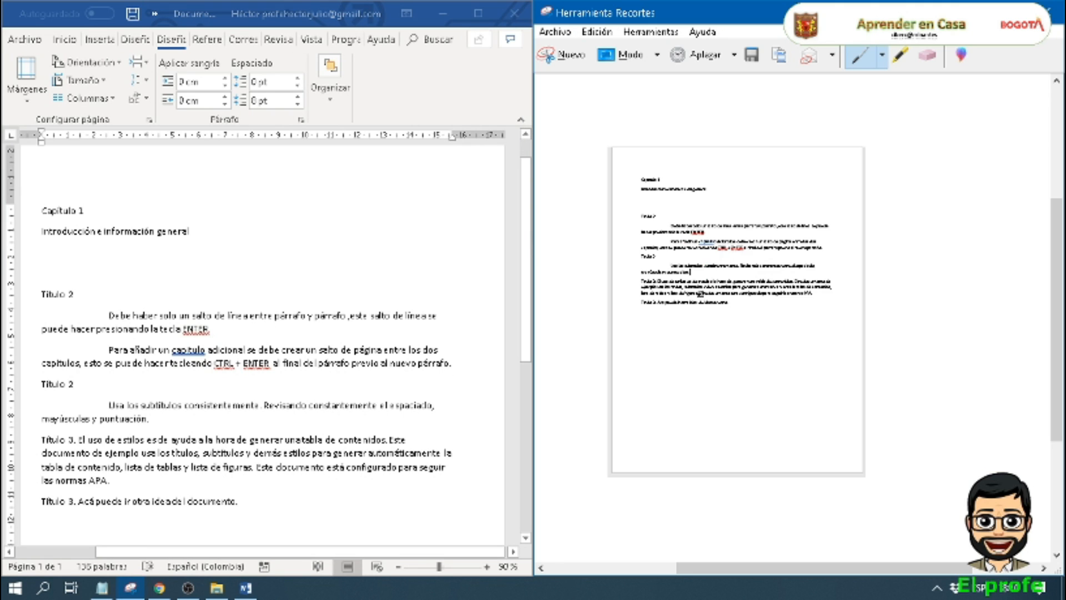
Step: Zoom Documento2 out to 60% and mark the side margins of the captured page with red pen lines in the Snipping Tool
{"action": "left_click", "coordinate": [299, 323]}
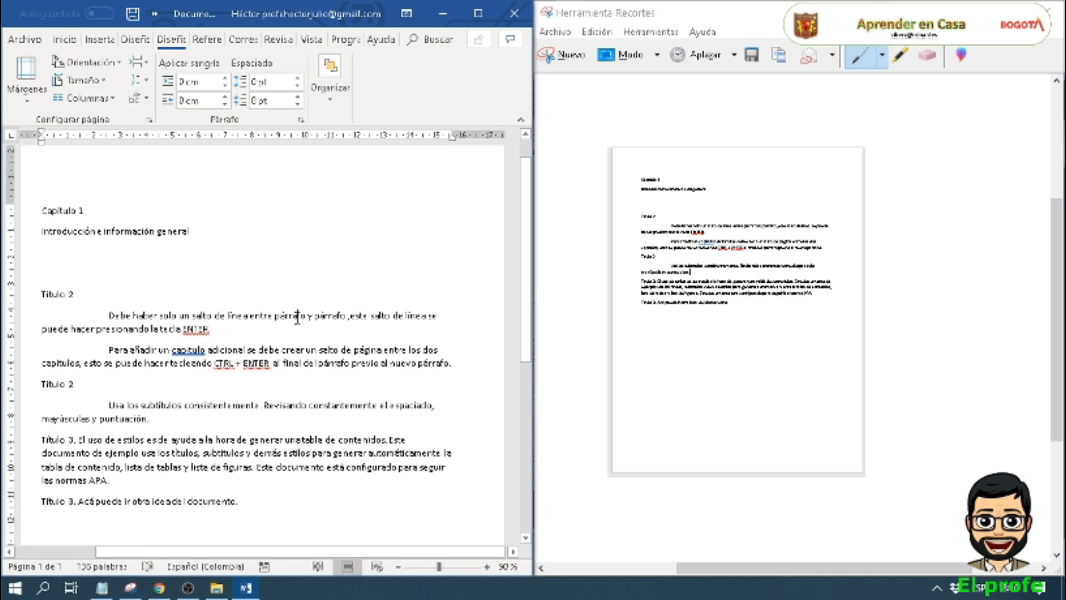
{"action": "scroll", "coordinate": [298, 321], "scroll_direction": "down", "scroll_amount": 3}
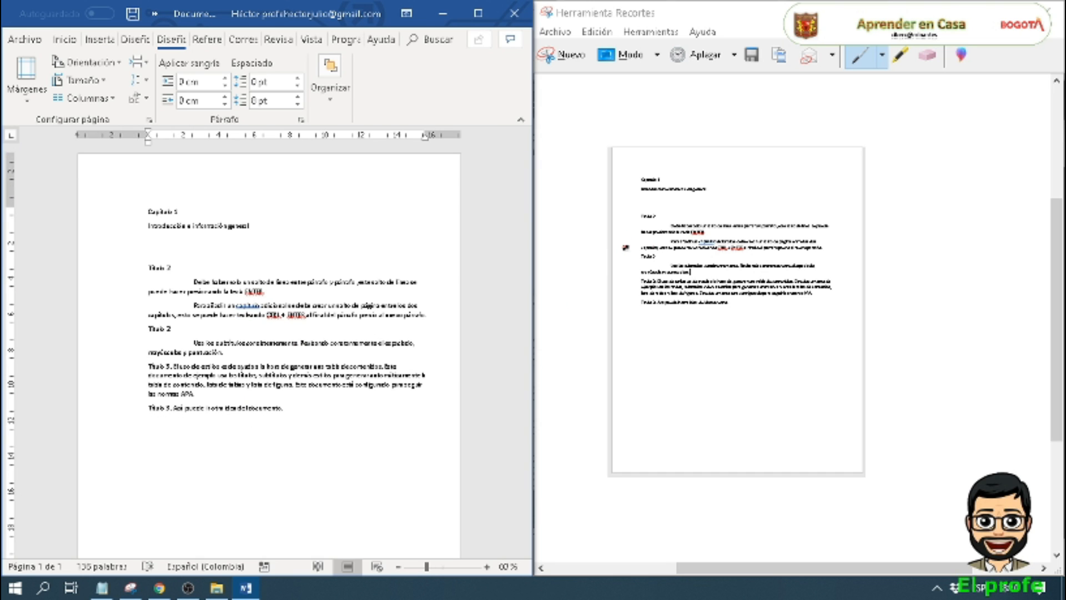
{"action": "left_click", "coordinate": [643, 205]}
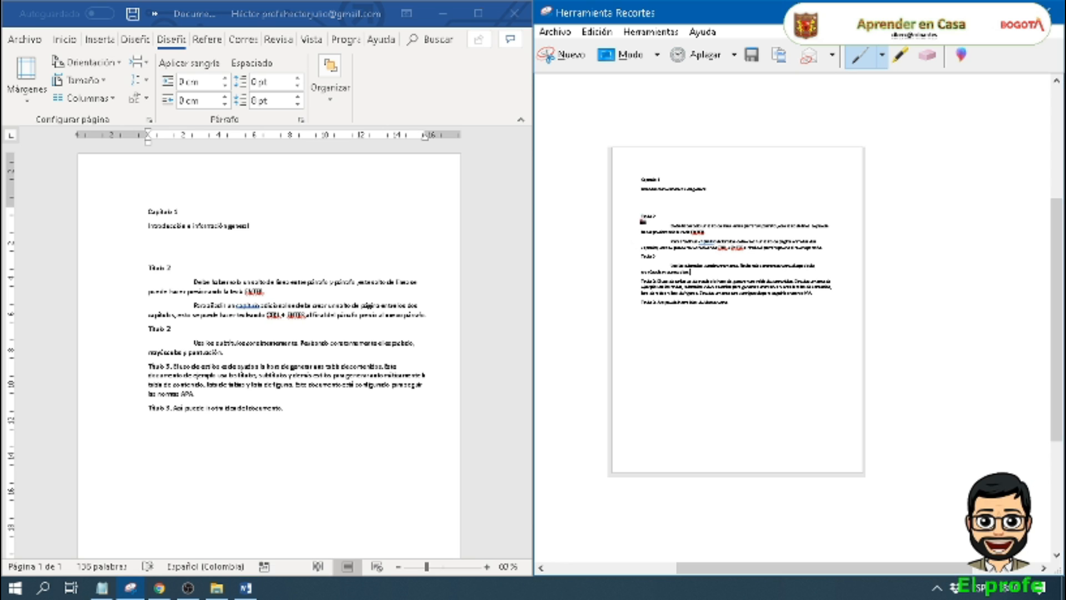
{"action": "left_click_drag", "start_coordinate": [643, 216], "coordinate": [639, 312]}
{"action": "left_click_drag", "start_coordinate": [644, 252], "coordinate": [613, 253]}
{"action": "left_click_drag", "start_coordinate": [832, 222], "coordinate": [828, 330]}
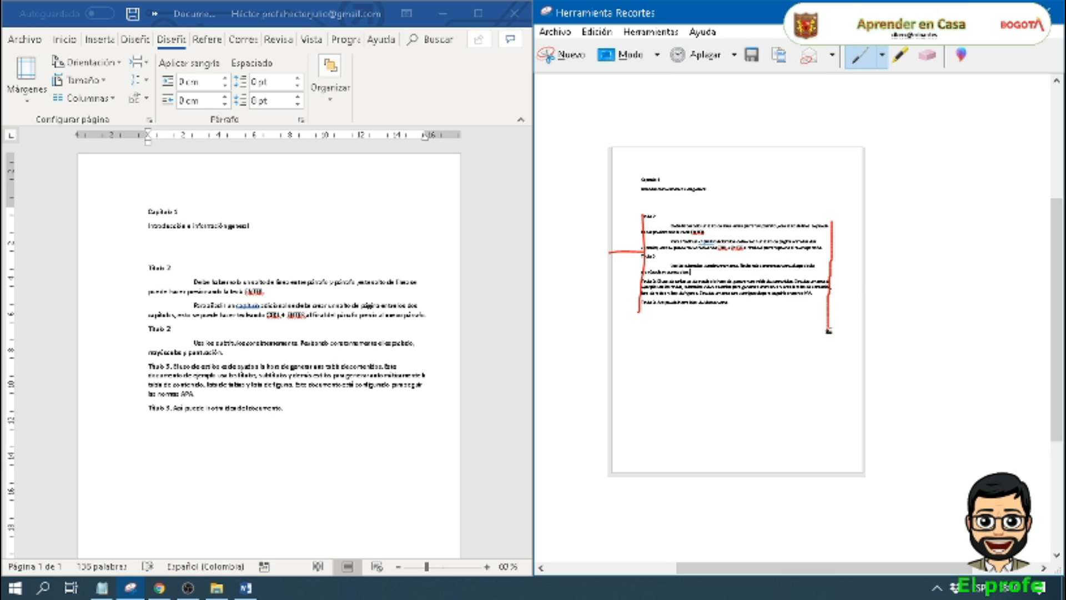
{"action": "left_click_drag", "start_coordinate": [831, 265], "coordinate": [858, 265]}
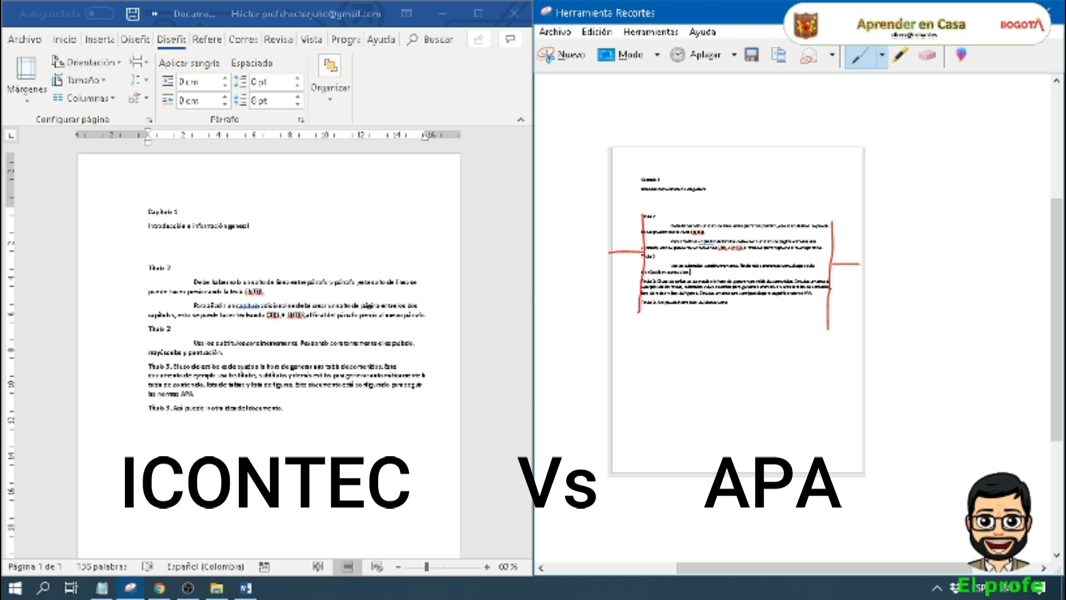
Step: Minimize the Snipping Tool window, maximize Documento2 and enlarge its page to 80% zoom
{"action": "left_click", "coordinate": [976, 12]}
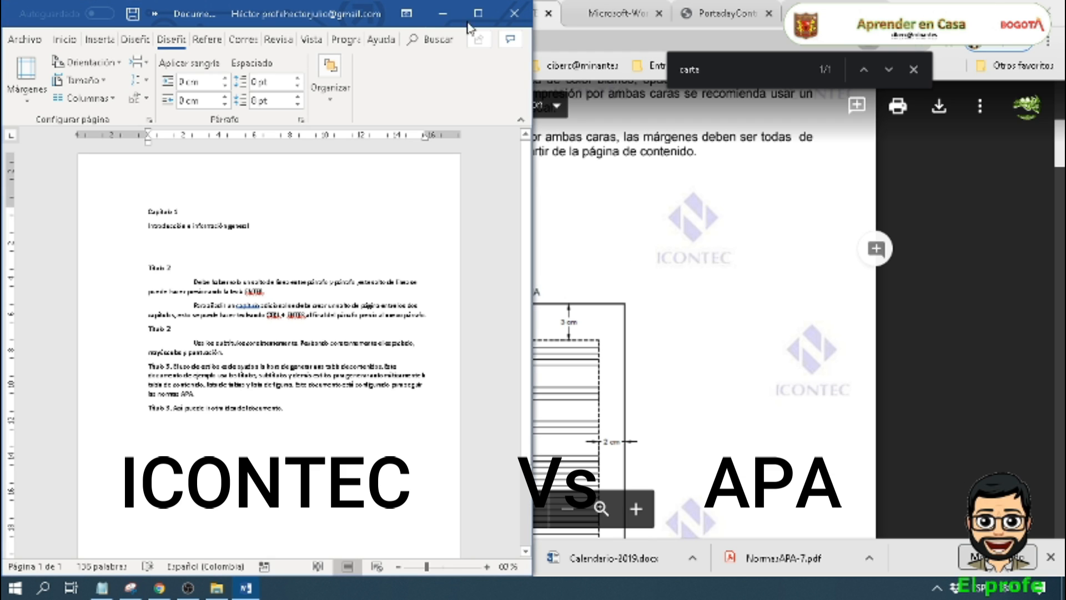
{"action": "left_click", "coordinate": [483, 13]}
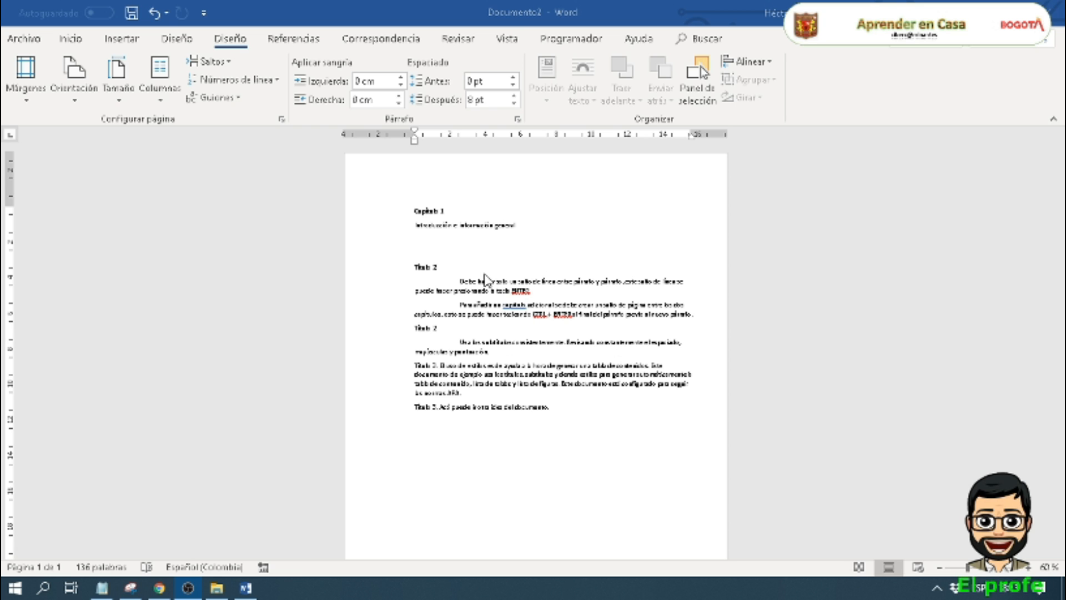
{"action": "scroll", "coordinate": [593, 336], "scroll_direction": "up", "scroll_amount": 2, "text": "ctrl"}
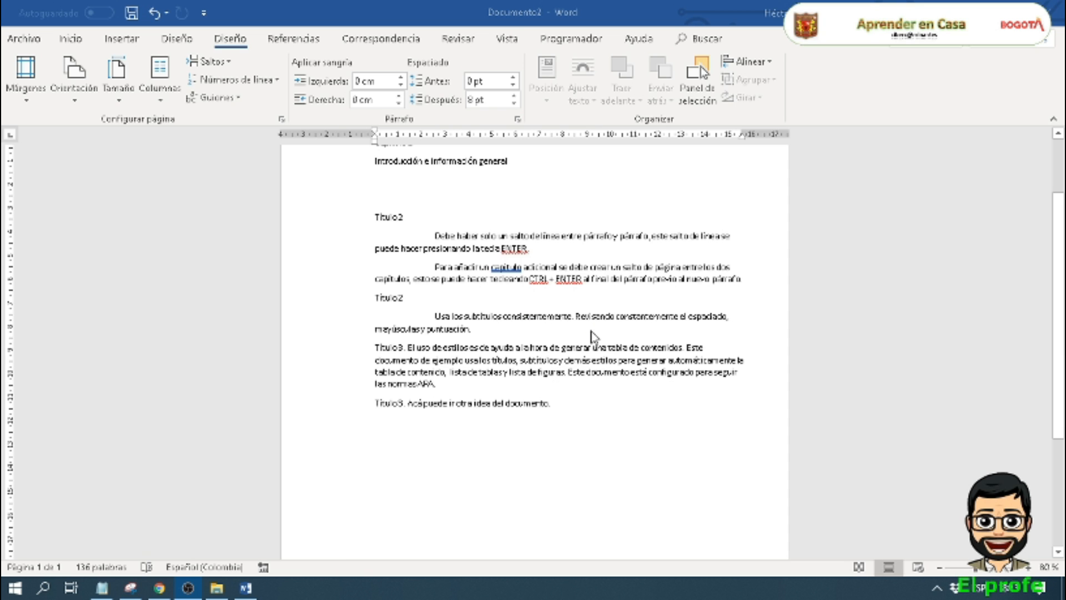
{"action": "scroll", "coordinate": [593, 336], "scroll_direction": "up", "scroll_amount": 2}
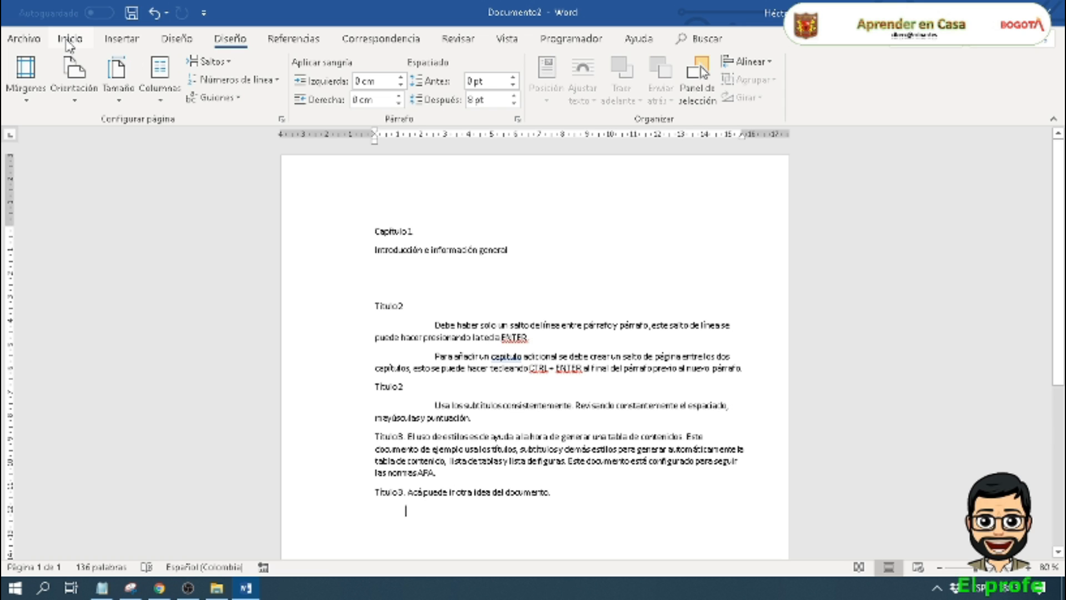
Step: Colour the "Capítulo 1" heading red and set its font size to 16
{"action": "left_click", "coordinate": [71, 42]}
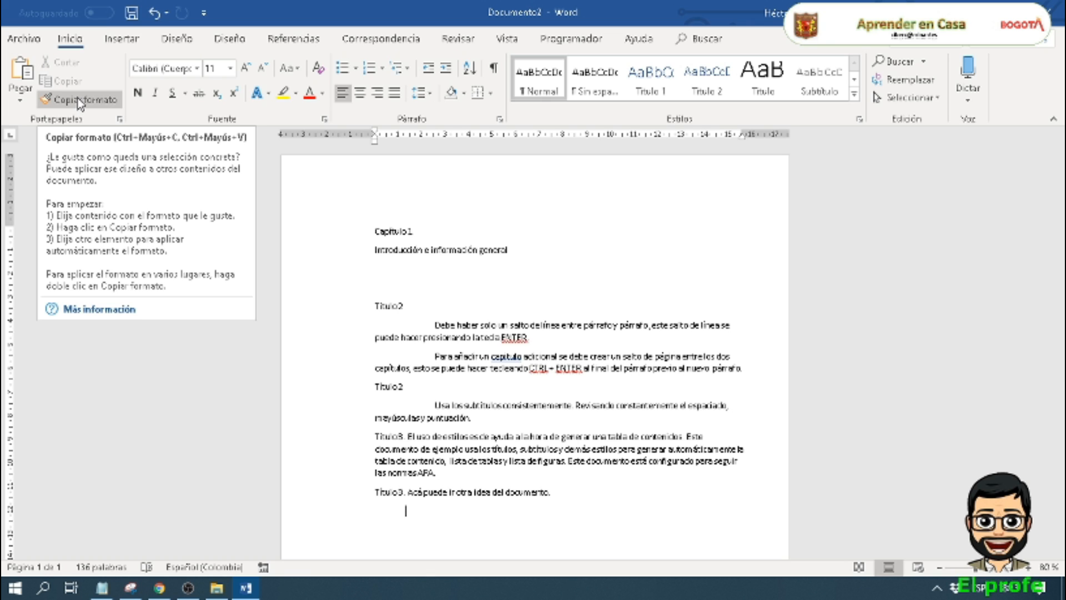
{"action": "left_click", "coordinate": [431, 230]}
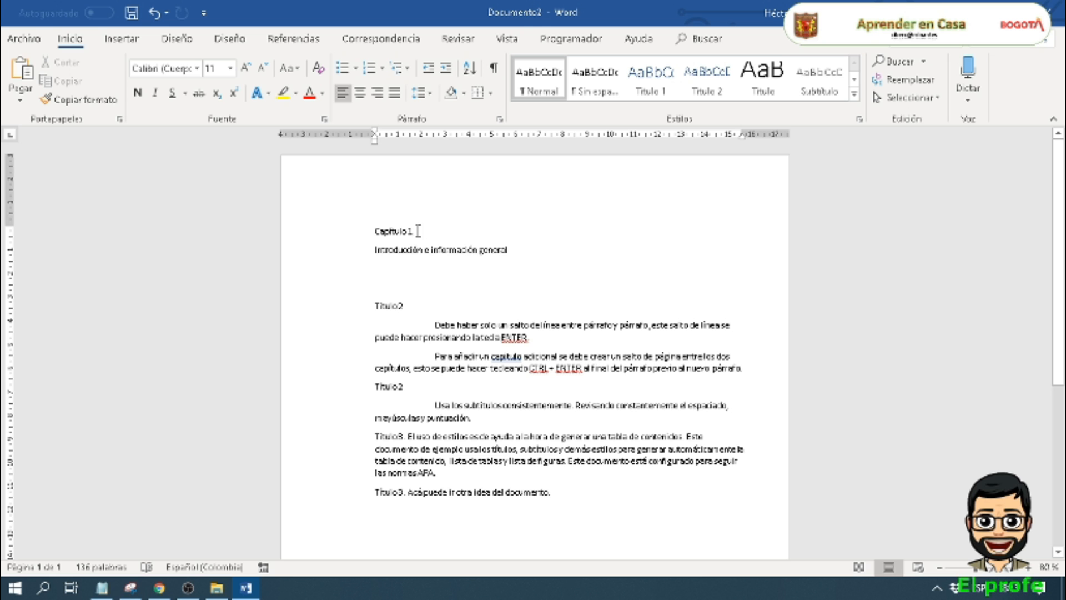
{"action": "left_click_drag", "start_coordinate": [418, 230], "coordinate": [358, 231]}
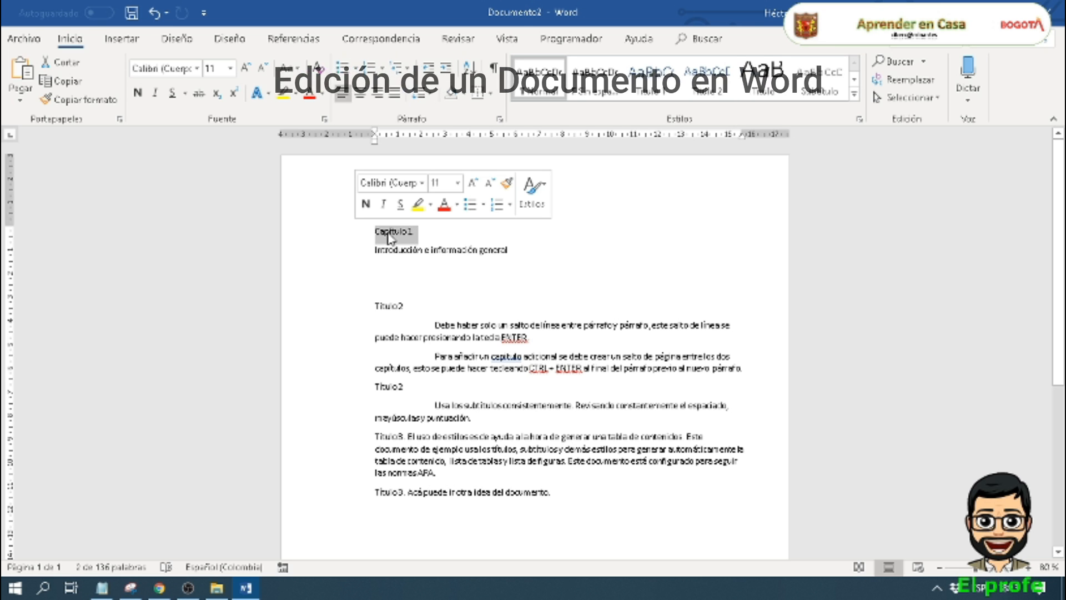
{"action": "left_click", "coordinate": [442, 205]}
{"action": "left_click", "coordinate": [457, 182]}
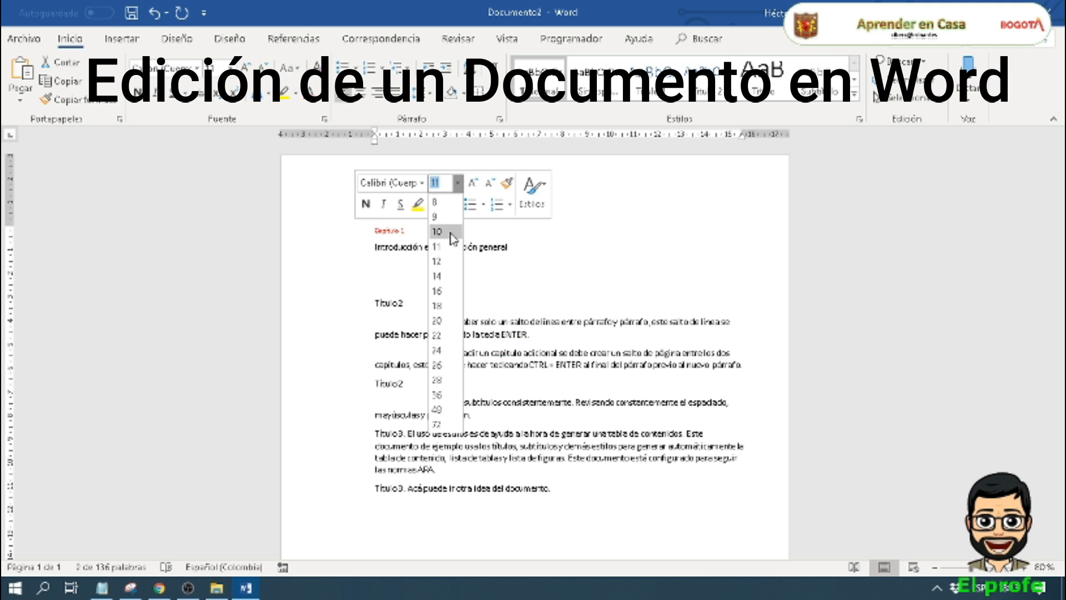
{"action": "left_click", "coordinate": [438, 291]}
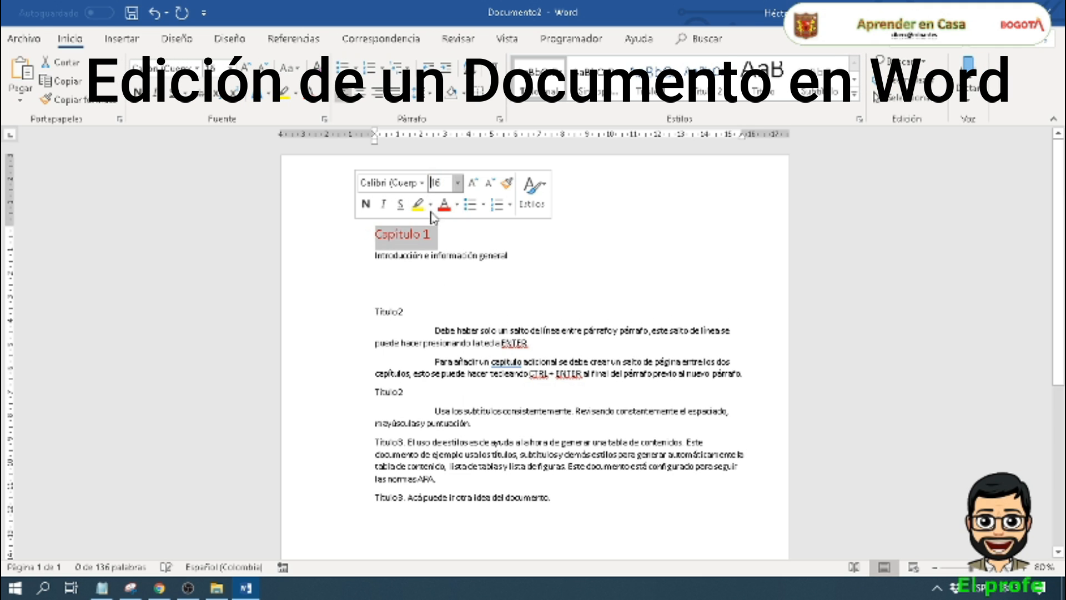
Step: Change the font of the "Capítulo 1" heading to Arial and make it bold
{"action": "left_click", "coordinate": [423, 183]}
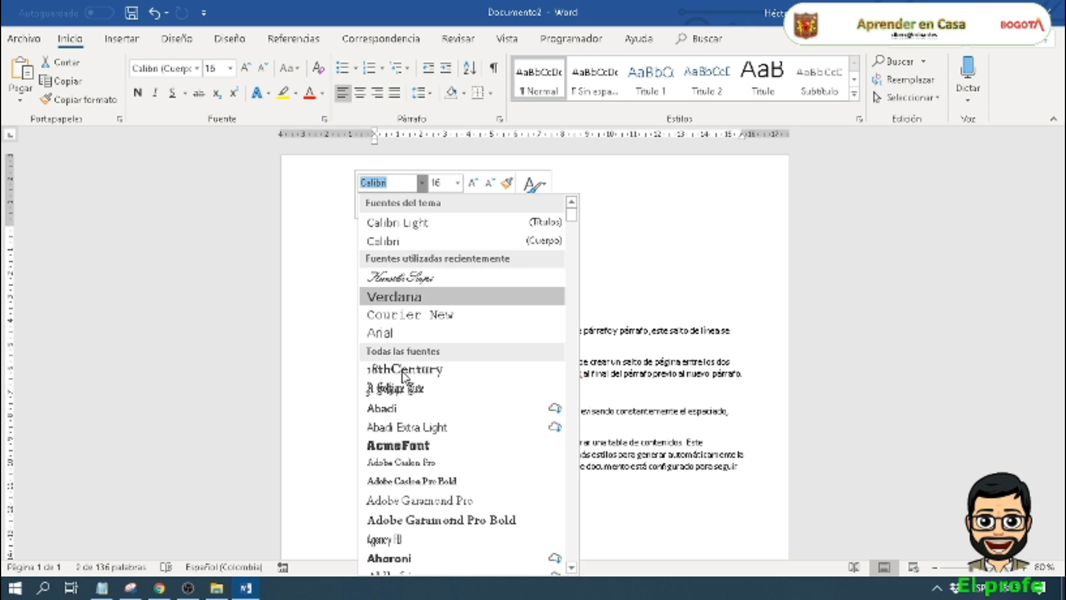
{"action": "scroll", "coordinate": [420, 389], "scroll_direction": "down", "scroll_amount": 3}
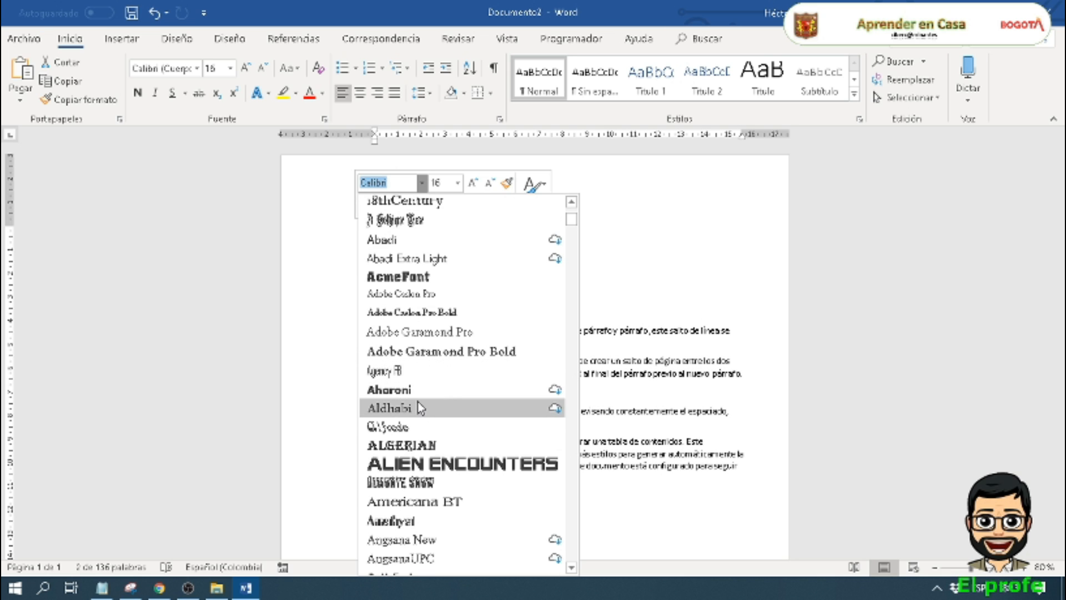
{"action": "scroll", "coordinate": [420, 408], "scroll_direction": "down", "scroll_amount": 3}
{"action": "scroll", "coordinate": [421, 408], "scroll_direction": "down", "scroll_amount": 2}
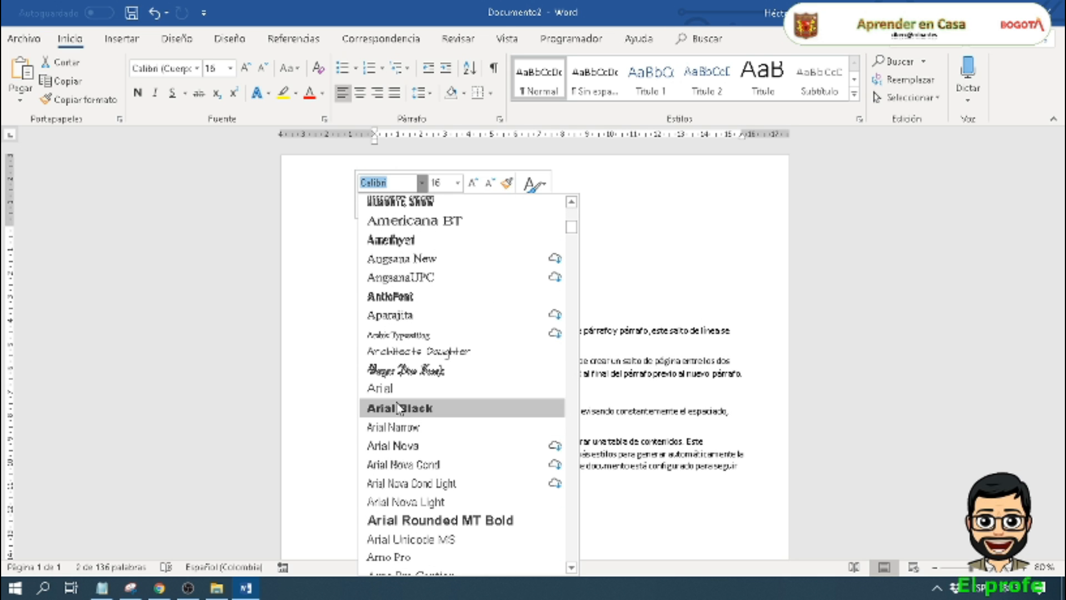
{"action": "left_click", "coordinate": [395, 387]}
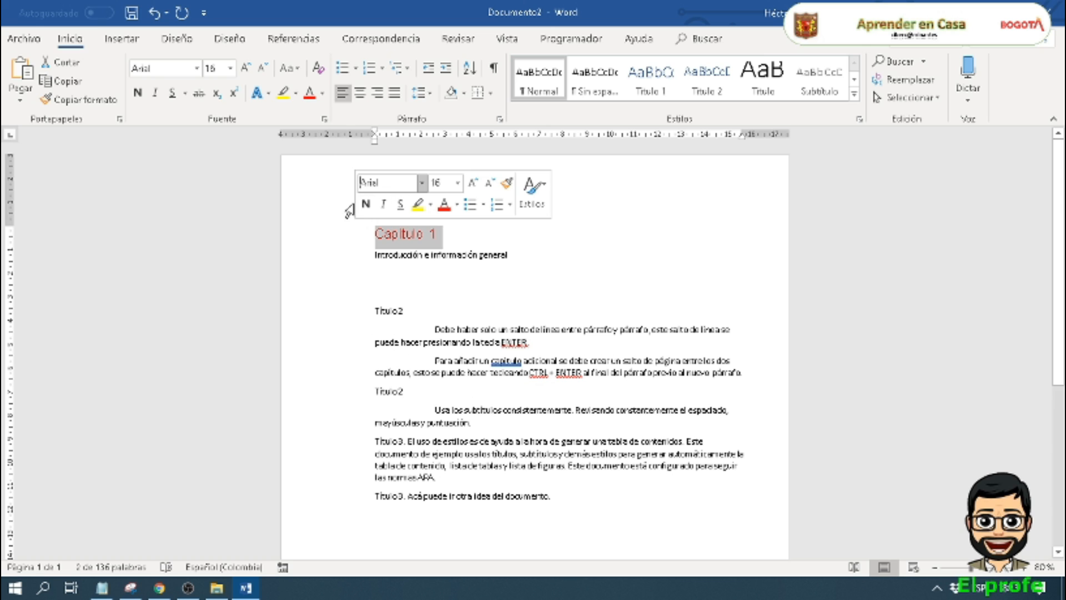
{"action": "left_click", "coordinate": [365, 203]}
{"action": "left_click", "coordinate": [437, 283]}
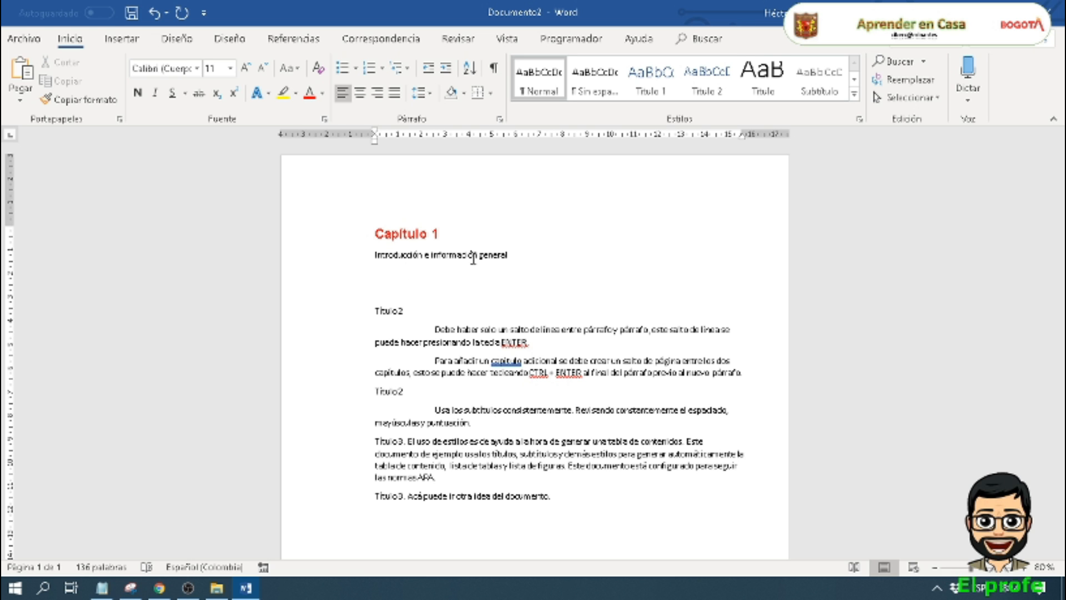
Step: Switch to Chrome and find the suggested font and size in NormaICONTEC-1486.pdf, highlighting that line
{"action": "left_click", "coordinate": [158, 589]}
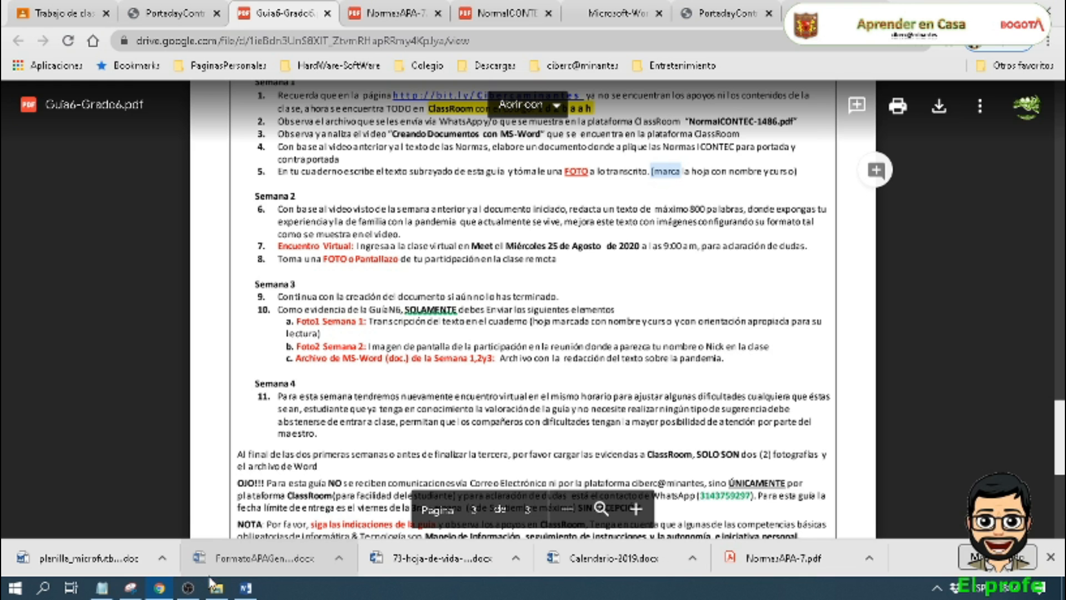
{"action": "left_click", "coordinate": [486, 12]}
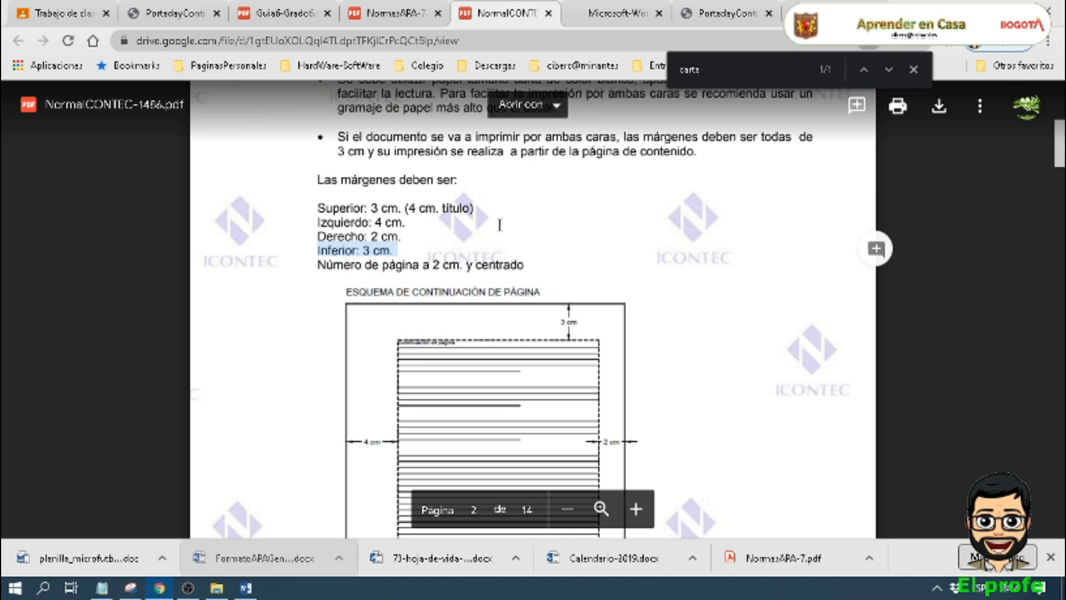
{"action": "scroll", "coordinate": [574, 224], "scroll_direction": "down", "scroll_amount": 5}
{"action": "scroll", "coordinate": [575, 230], "scroll_direction": "down", "scroll_amount": 6}
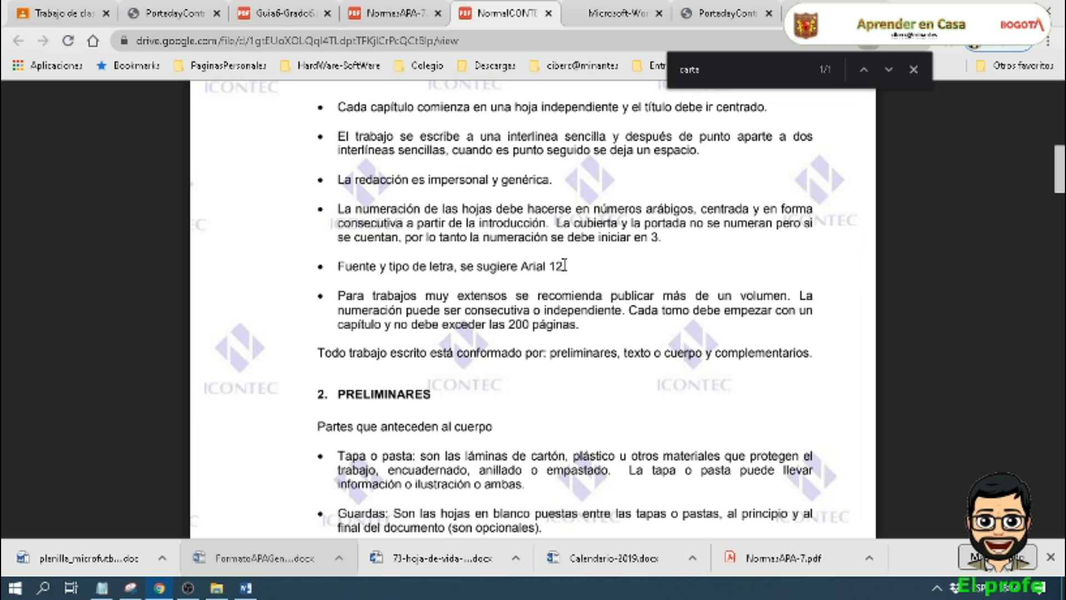
{"action": "left_click_drag", "start_coordinate": [564, 265], "coordinate": [503, 264]}
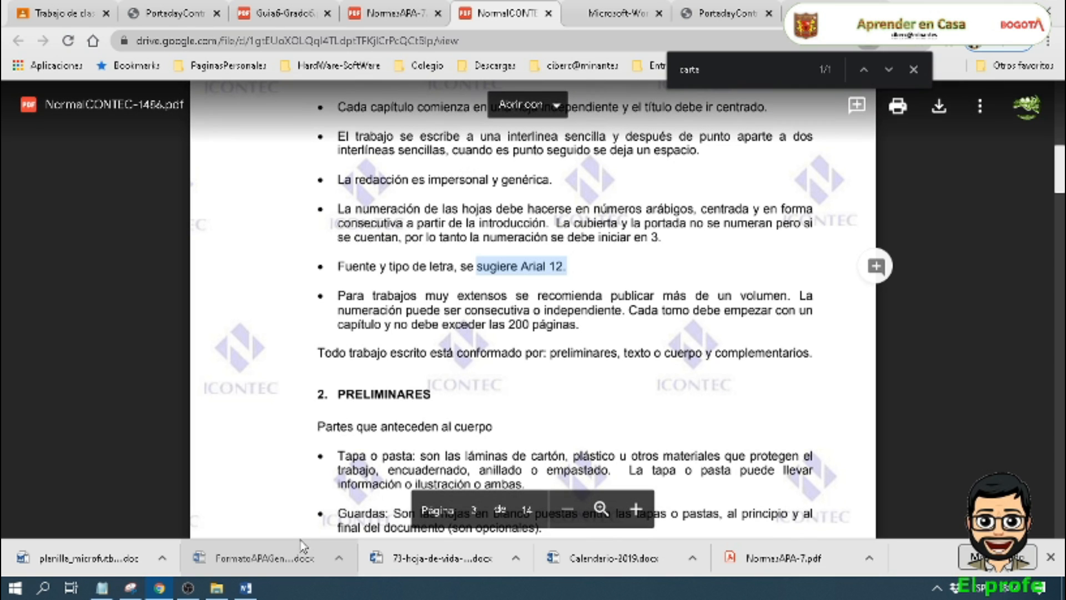
Step: Return to Documento2 in Word and set the font size of the "Capítulo 1" heading to 36
{"action": "left_click", "coordinate": [245, 588]}
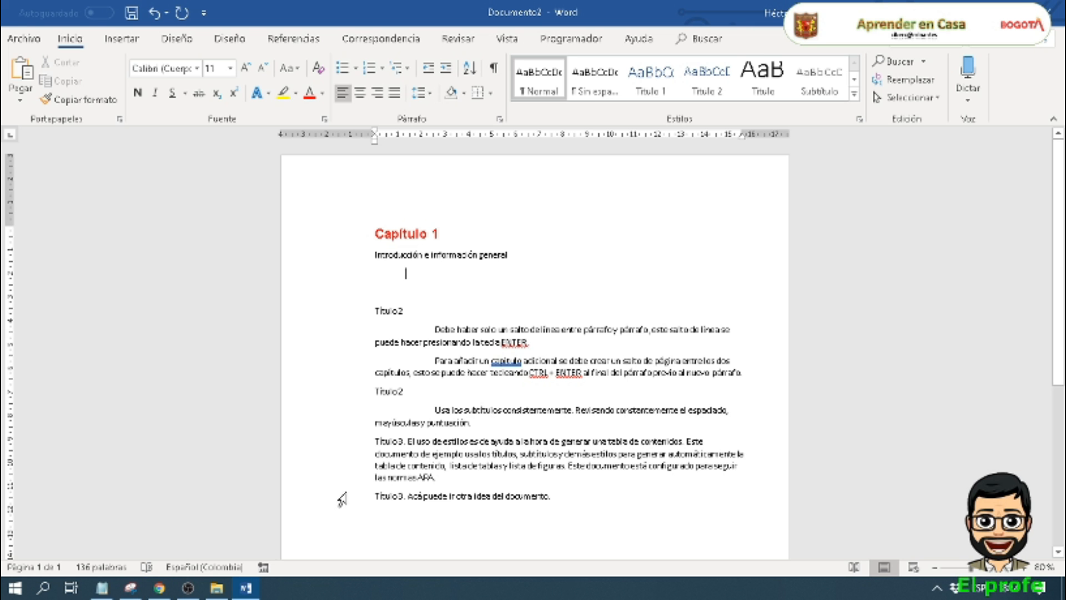
{"action": "left_click_drag", "start_coordinate": [438, 233], "coordinate": [375, 234]}
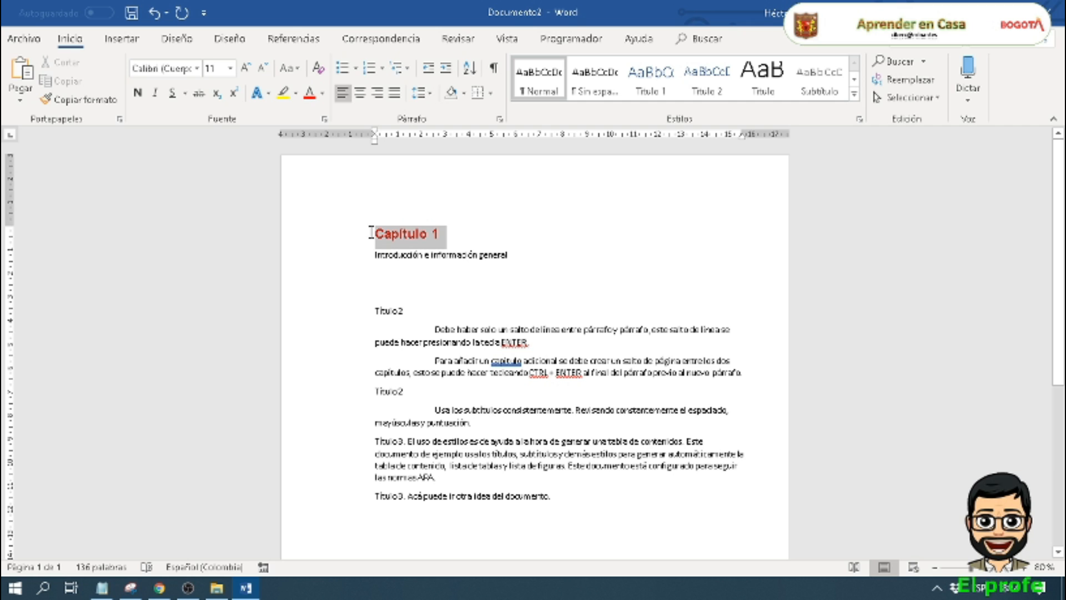
{"action": "left_click", "coordinate": [231, 68]}
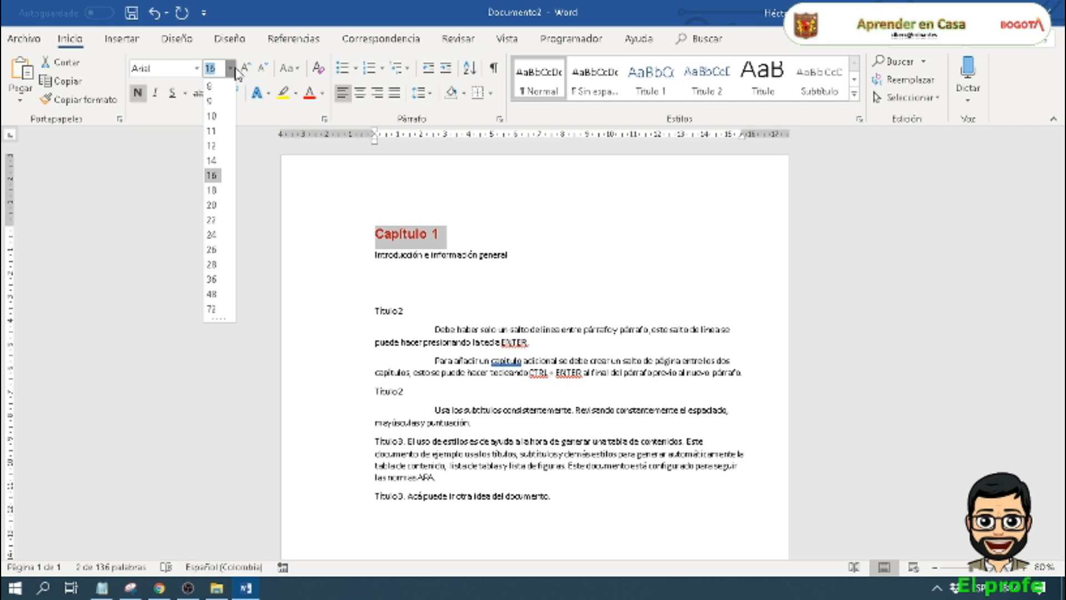
{"action": "left_click", "coordinate": [215, 279]}
{"action": "left_click", "coordinate": [498, 253]}
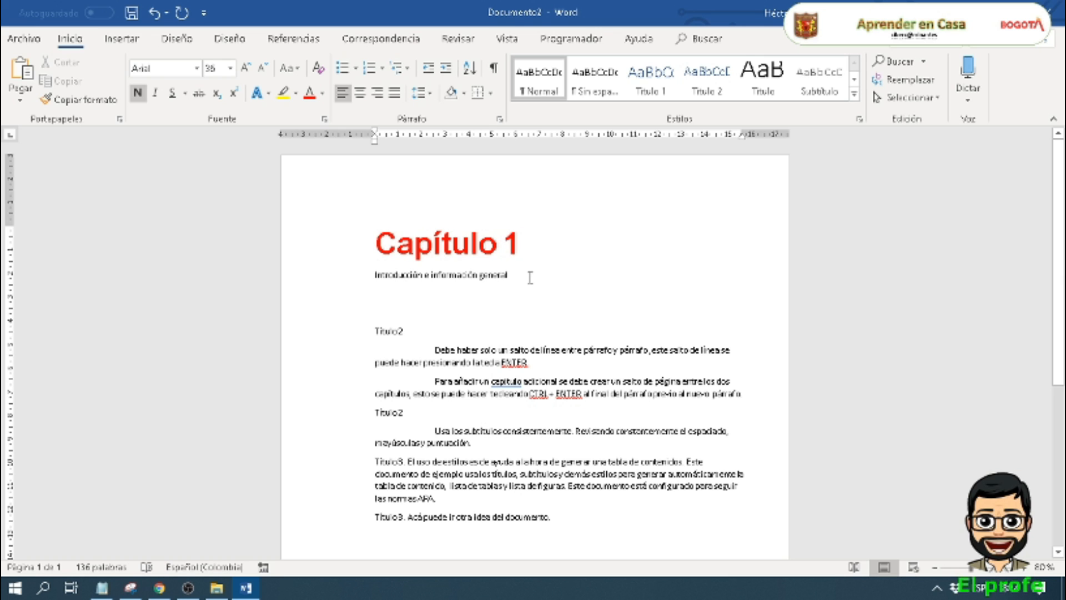
Step: Copy the "Capítulo 1" heading's format onto the last line, "Título 3. Acá puede ir otra idea del documento."
{"action": "left_click", "coordinate": [473, 259]}
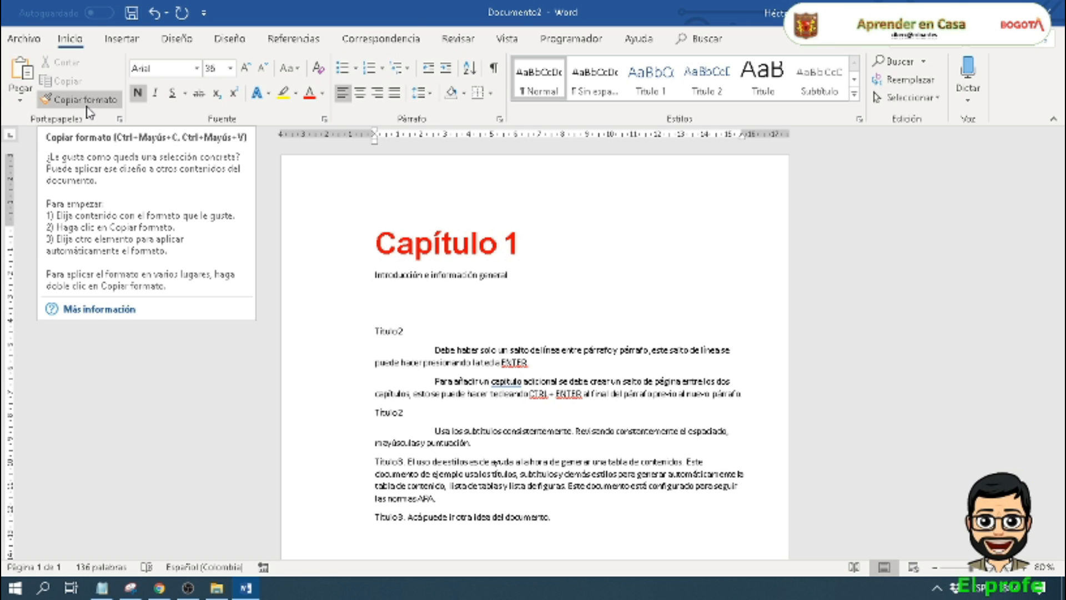
{"action": "left_click", "coordinate": [104, 100]}
{"action": "scroll", "coordinate": [512, 349], "scroll_direction": "down", "scroll_amount": 2}
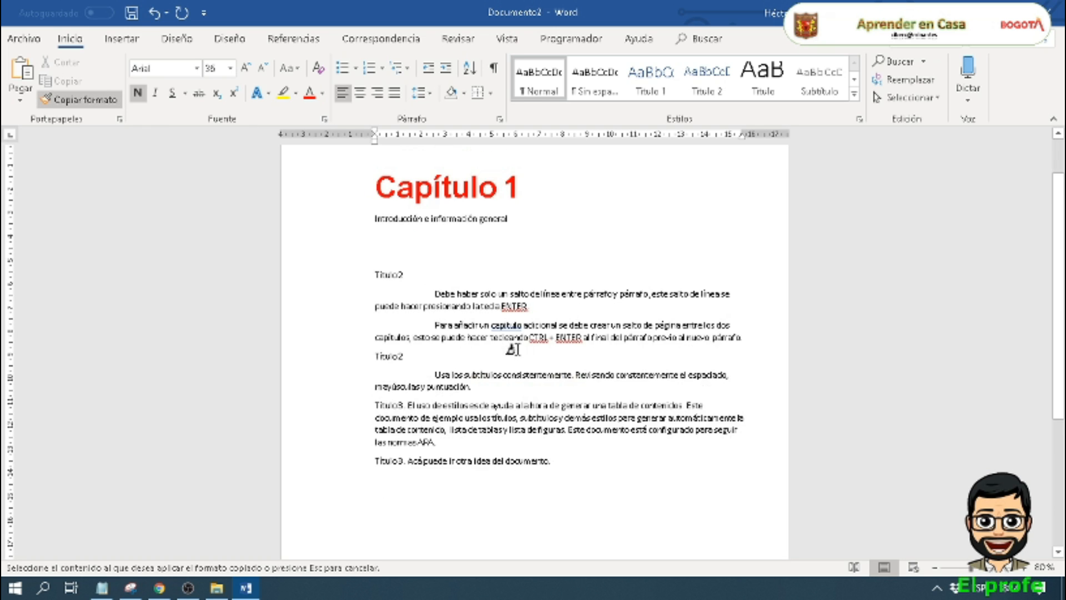
{"action": "scroll", "coordinate": [512, 349], "scroll_direction": "down", "scroll_amount": 1}
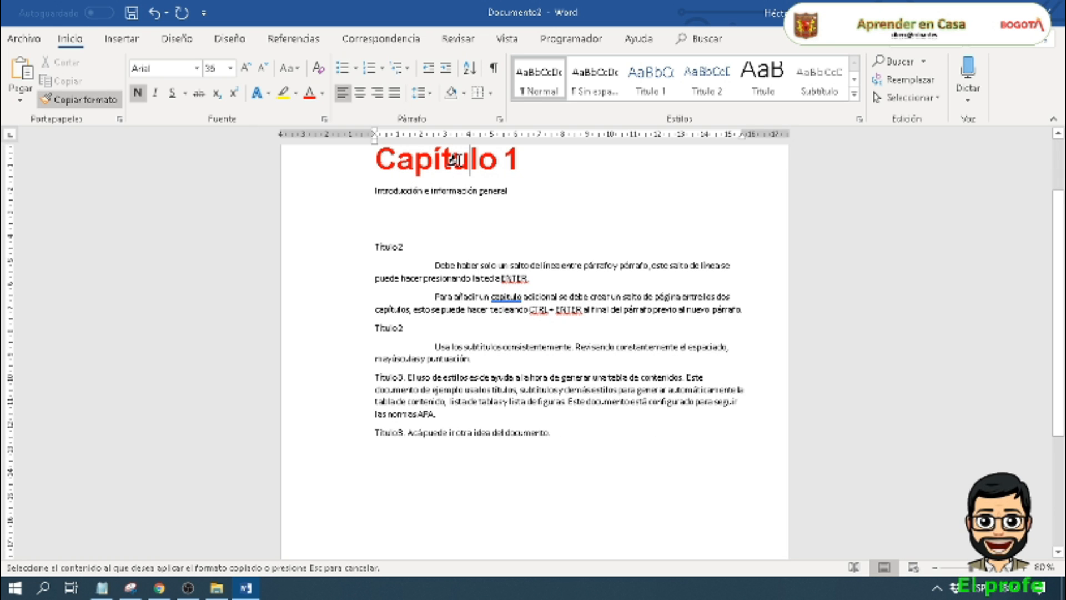
{"action": "left_click", "coordinate": [453, 160]}
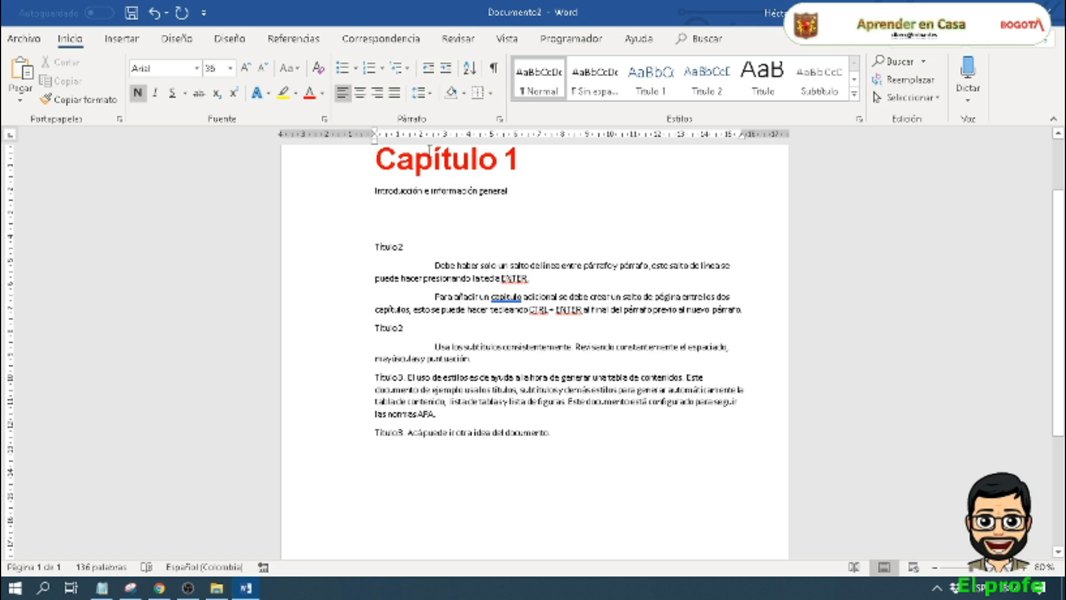
{"action": "left_click", "coordinate": [85, 99]}
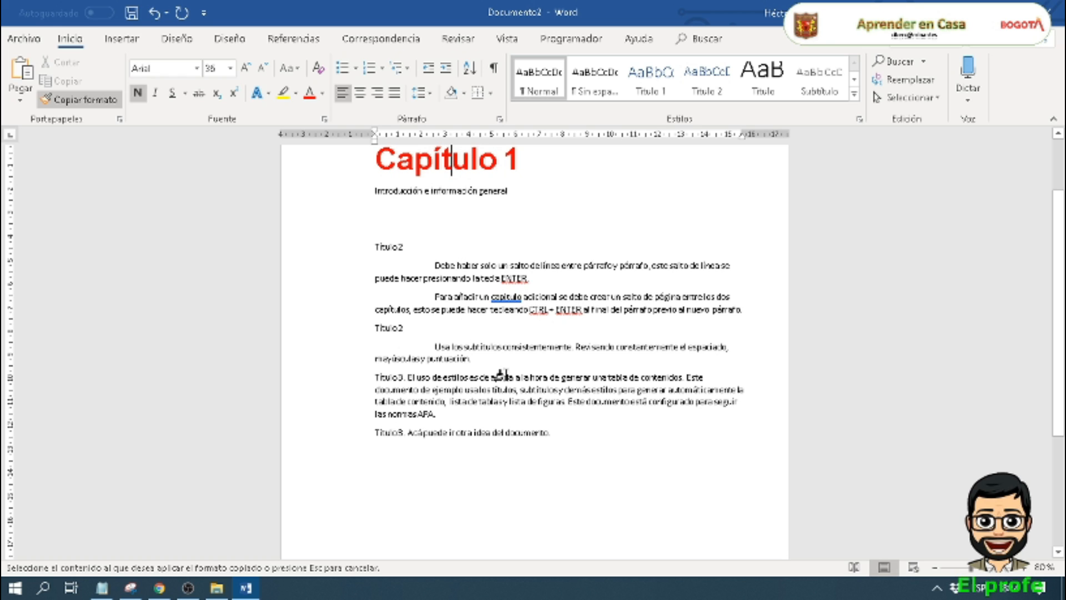
{"action": "left_click_drag", "start_coordinate": [551, 433], "coordinate": [375, 436]}
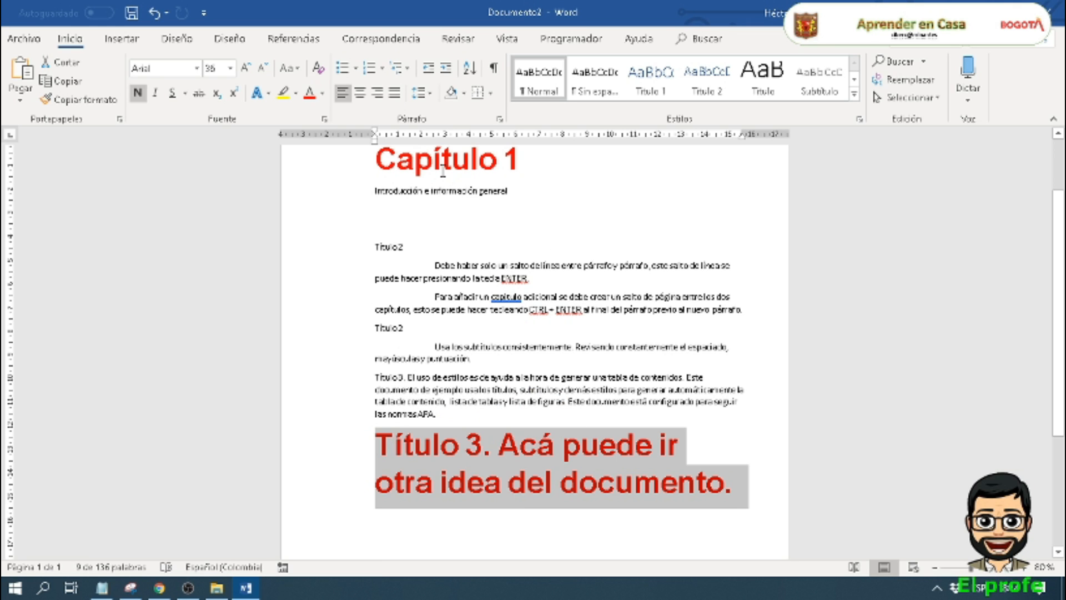
{"action": "left_click", "coordinate": [431, 386]}
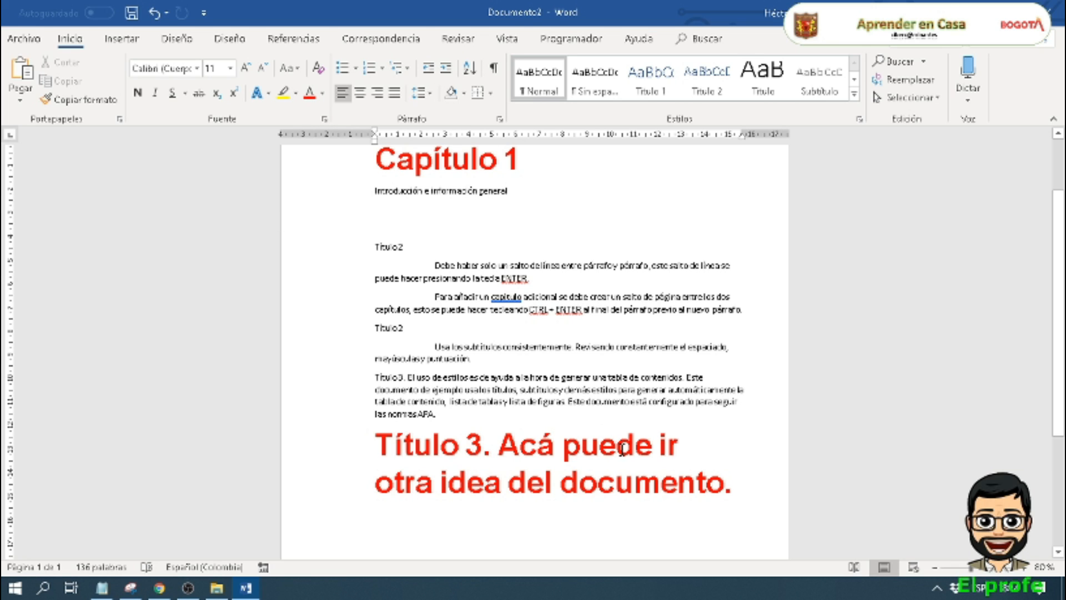
Step: Cut "puede ir" from the red last heading and paste it in the blank space under "Introducción e información general"
{"action": "left_click_drag", "start_coordinate": [678, 444], "coordinate": [589, 451]}
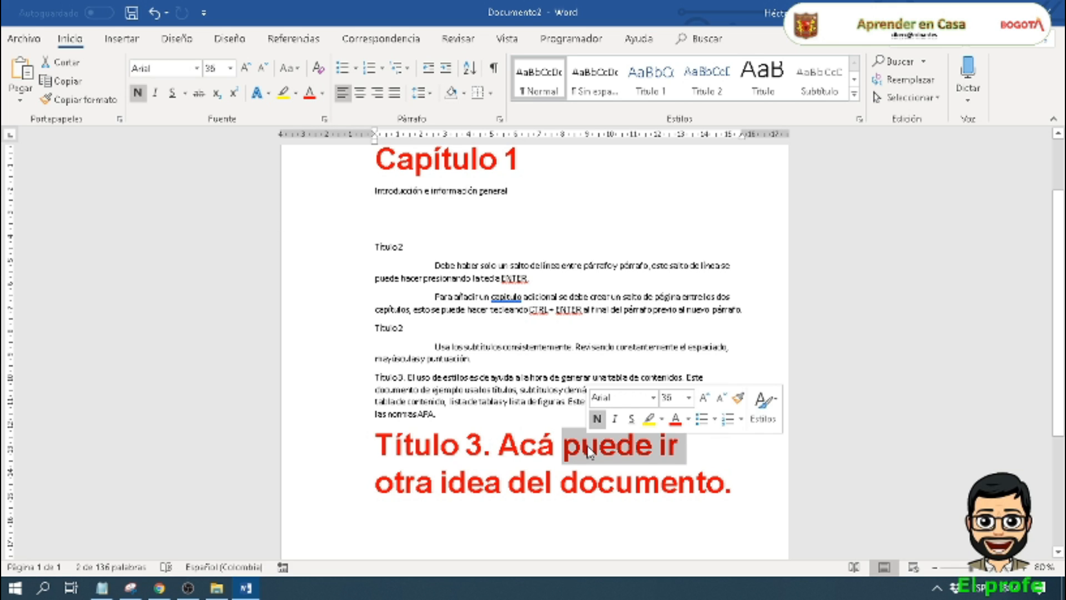
{"action": "left_click", "coordinate": [60, 63]}
{"action": "left_click", "coordinate": [403, 216]}
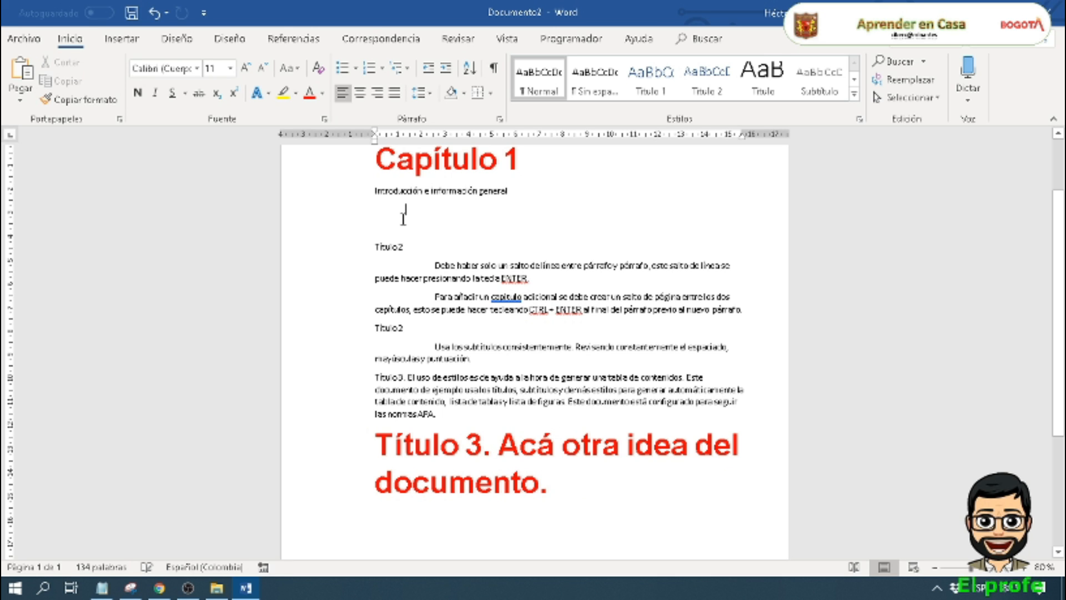
{"action": "left_click", "coordinate": [22, 72]}
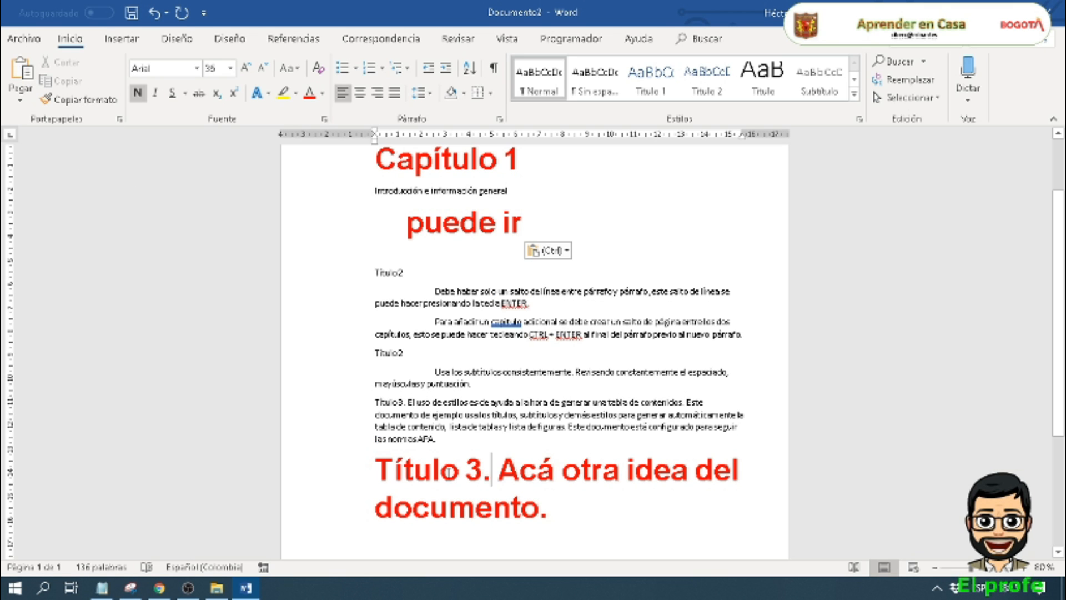
Step: Copy "Título 3." from the red last heading and paste it on the line after "puede ir"
{"action": "left_click_drag", "start_coordinate": [448, 472], "coordinate": [497, 472]}
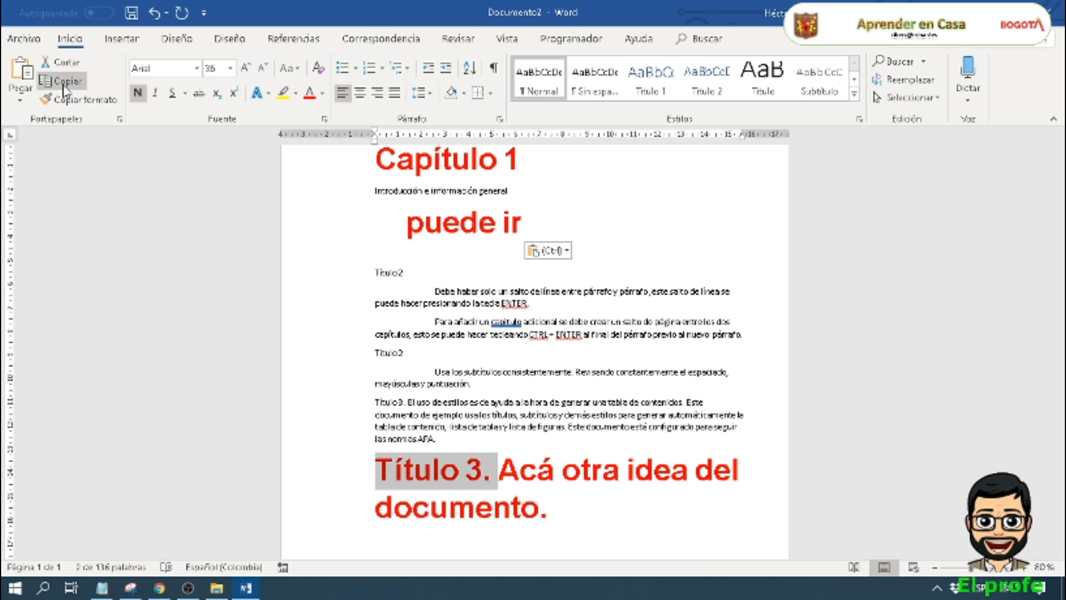
{"action": "left_click", "coordinate": [64, 83]}
{"action": "left_click", "coordinate": [550, 222]}
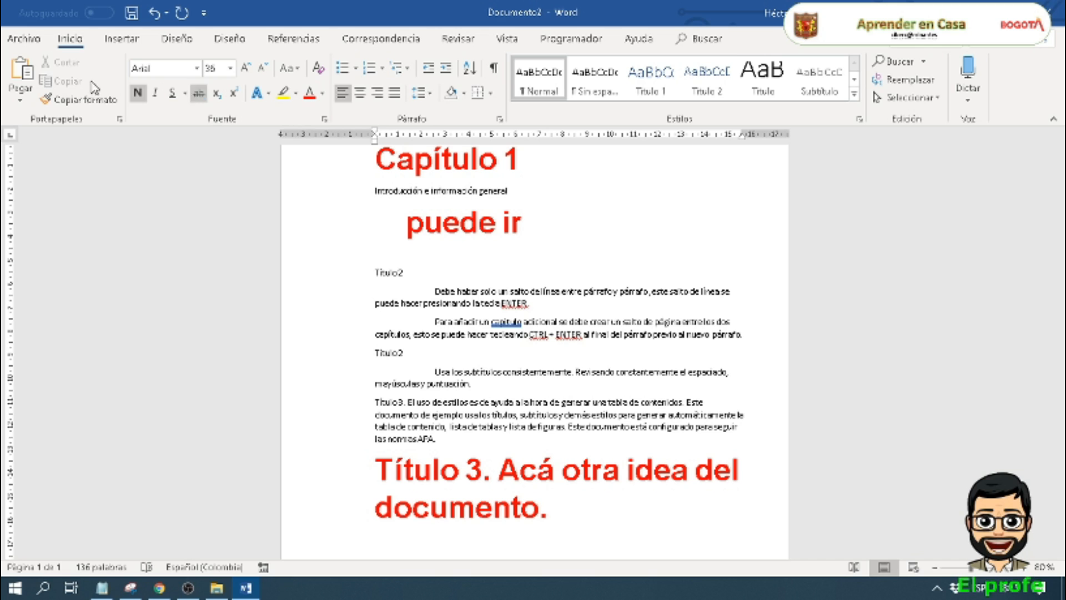
{"action": "left_click", "coordinate": [22, 73]}
Step: Paste the copied "Título 3." eight times in a row below the last heading
{"action": "scroll", "coordinate": [515, 395], "scroll_direction": "down", "scroll_amount": 3}
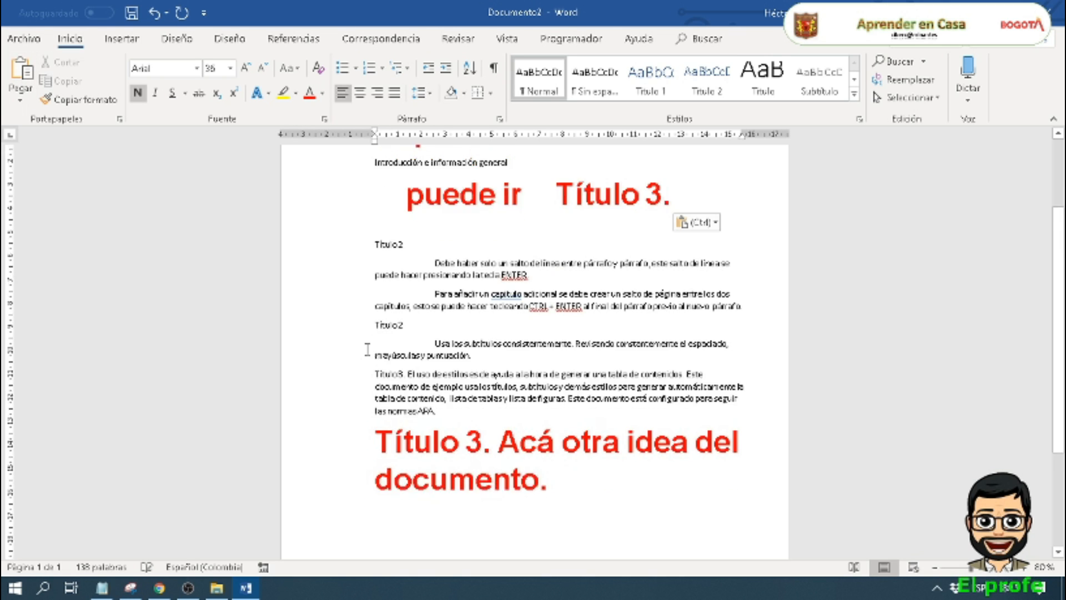
{"action": "left_click", "coordinate": [447, 439]}
{"action": "left_click", "coordinate": [12, 75]}
{"action": "left_click", "coordinate": [12, 75]}
{"action": "left_click", "coordinate": [12, 75]}
{"action": "left_click", "coordinate": [12, 75]}
{"action": "left_click", "coordinate": [12, 75]}
{"action": "left_click", "coordinate": [12, 75]}
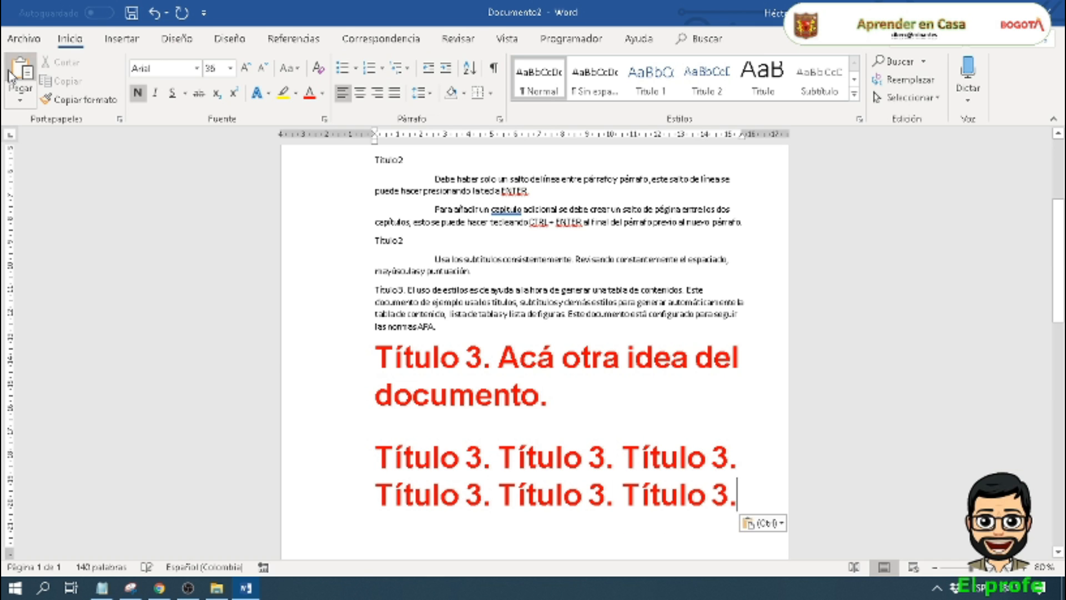
{"action": "left_click", "coordinate": [12, 75]}
{"action": "left_click", "coordinate": [12, 75]}
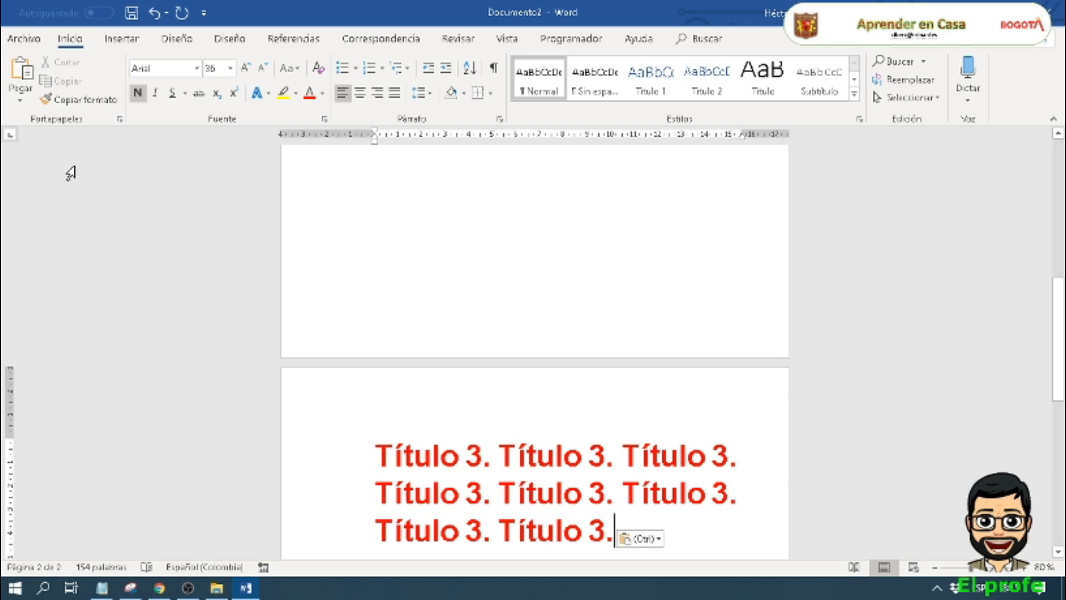
Step: Delete the break before the block of repeated "Título 3." text so it moves up under the last heading
{"action": "left_click", "coordinate": [380, 452]}
{"action": "key", "text": "BackSpace"}
{"action": "scroll", "coordinate": [535, 277], "scroll_direction": "up", "scroll_amount": 2}
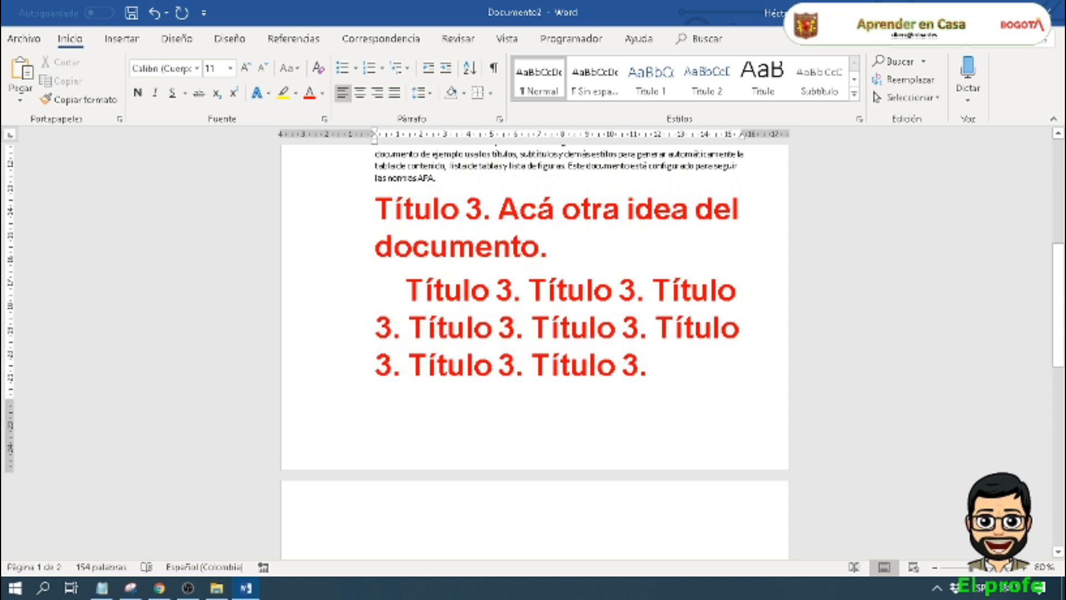
Step: Format the word "ENTER." in the first Título 2 paragraph as A Gothique Time, size 26, and change its case to "Enter."
{"action": "scroll", "coordinate": [57, 196], "scroll_direction": "up", "scroll_amount": 4}
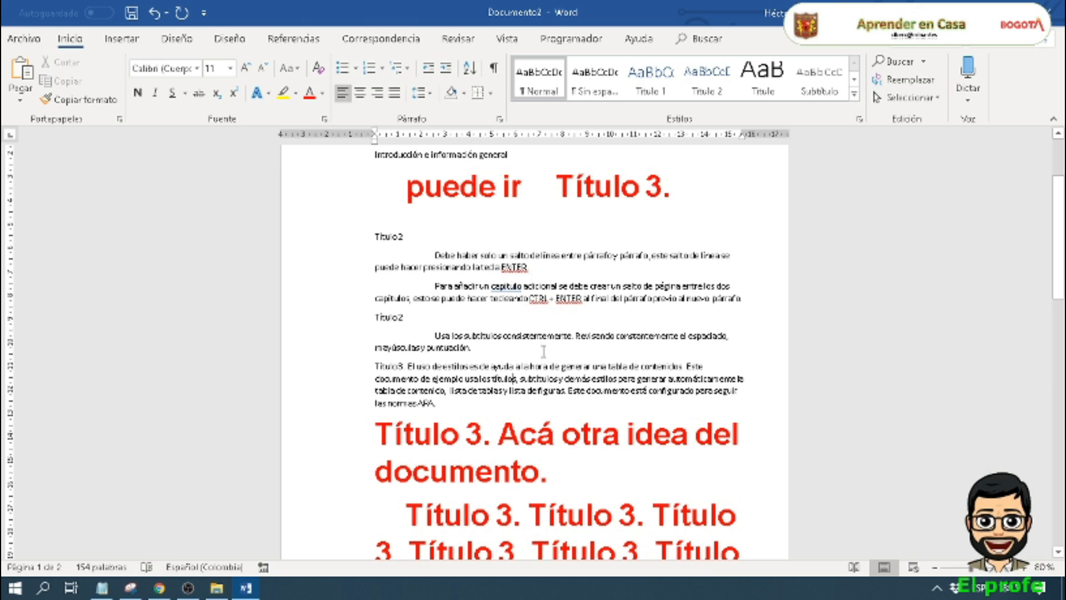
{"action": "left_click_drag", "start_coordinate": [552, 267], "coordinate": [501, 269]}
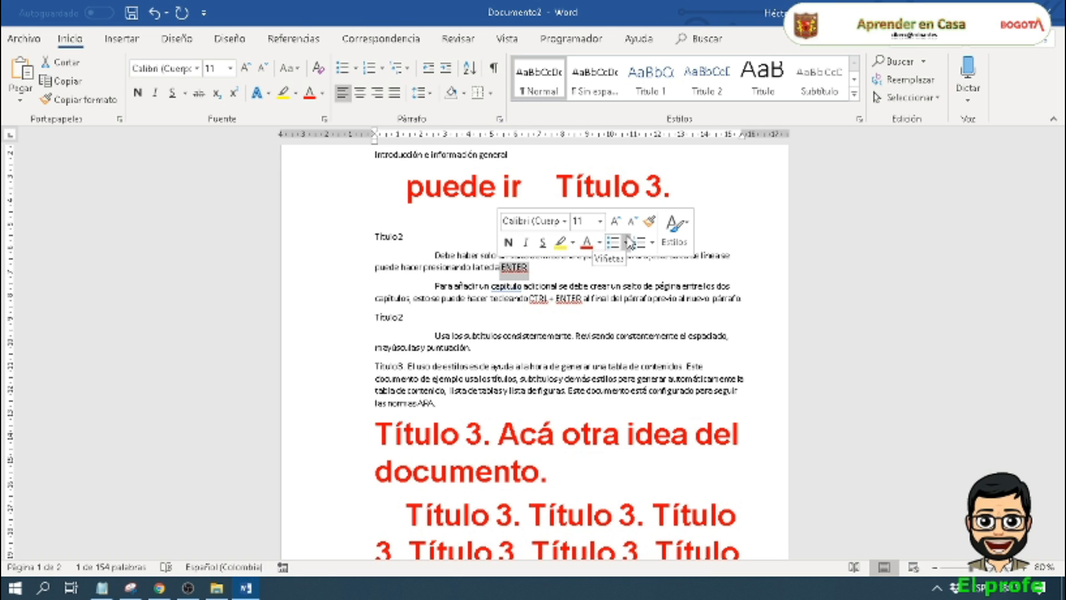
{"action": "left_click", "coordinate": [326, 119]}
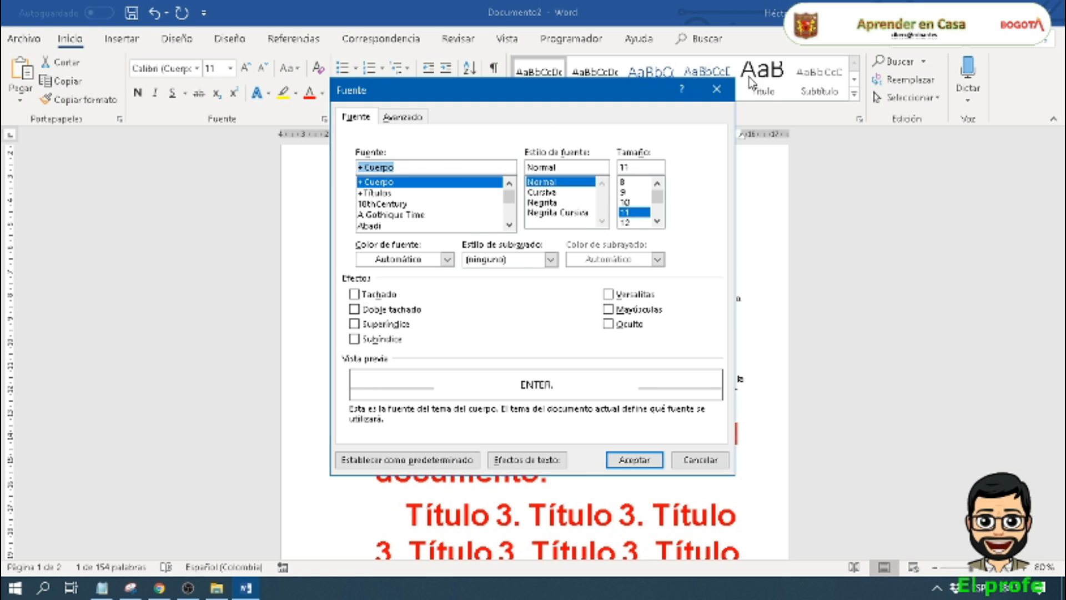
{"action": "left_click", "coordinate": [717, 90]}
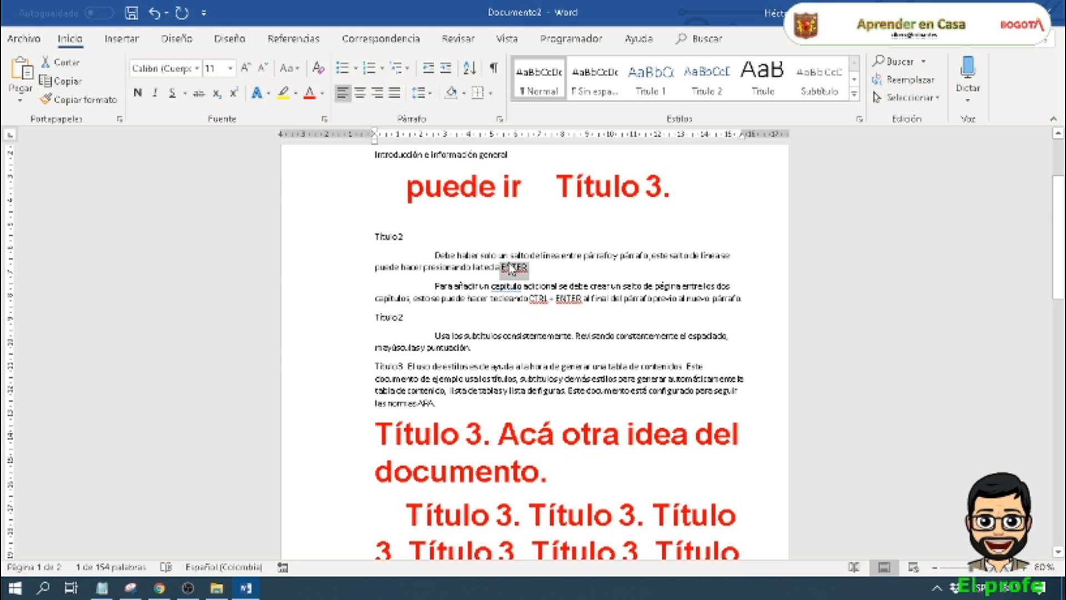
{"action": "left_click", "coordinate": [197, 68]}
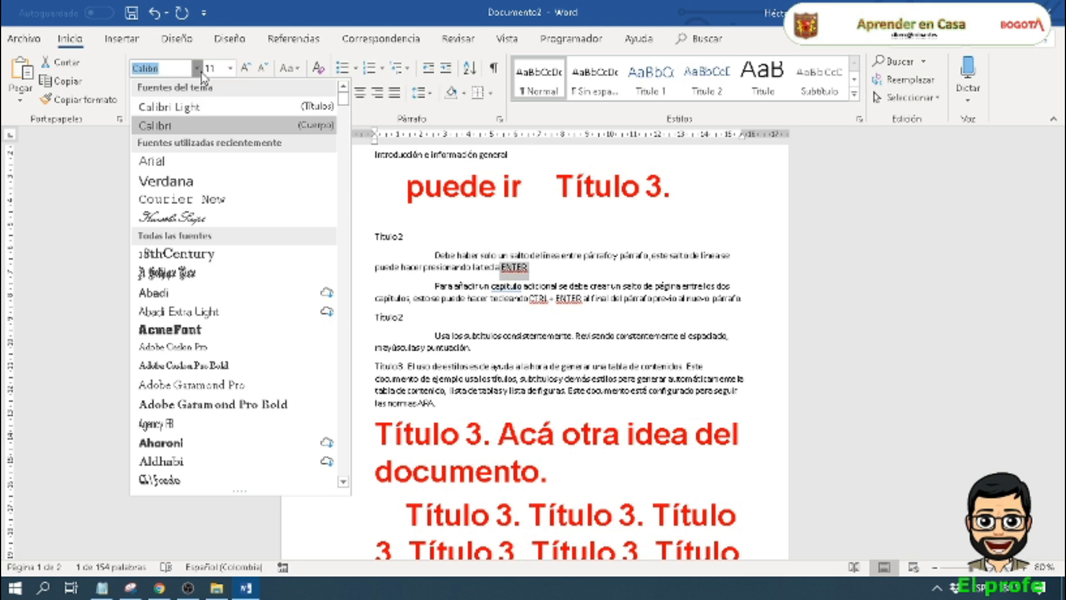
{"action": "left_click", "coordinate": [172, 272]}
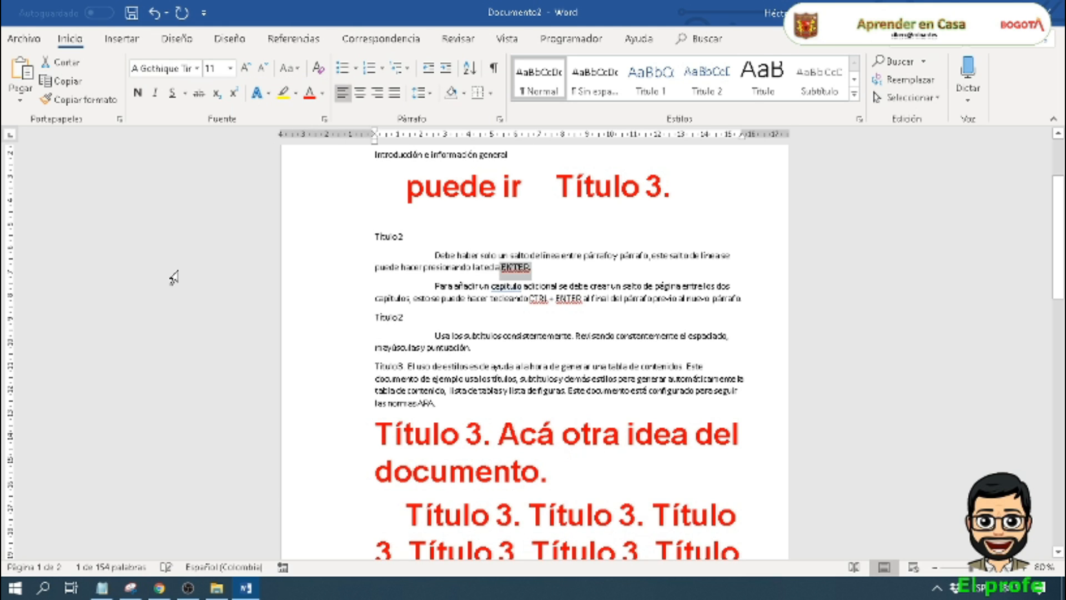
{"action": "left_click", "coordinate": [230, 69]}
{"action": "left_click", "coordinate": [211, 250]}
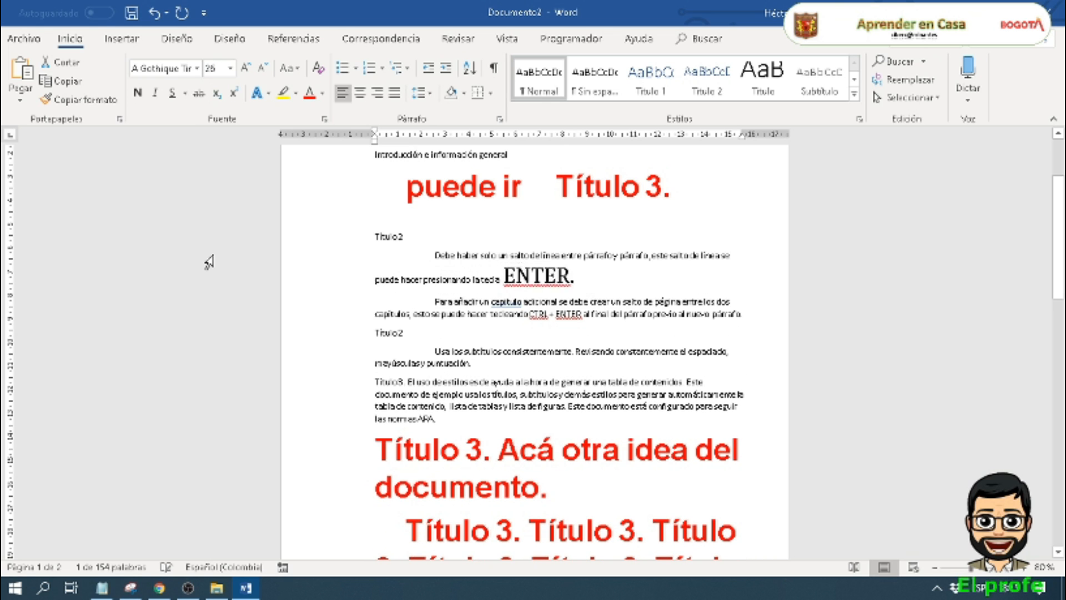
{"action": "key", "text": "shift+F3"}
{"action": "key", "text": "shift+F3"}
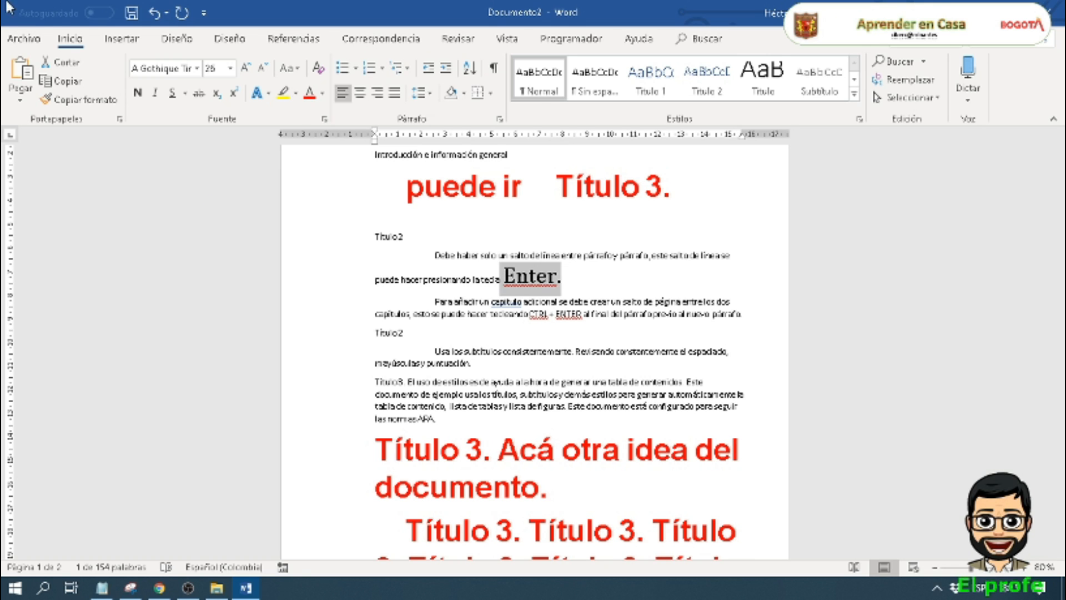
Step: Change the font of "Enter." to Kunstler Script and its size to 48
{"action": "left_click", "coordinate": [197, 70]}
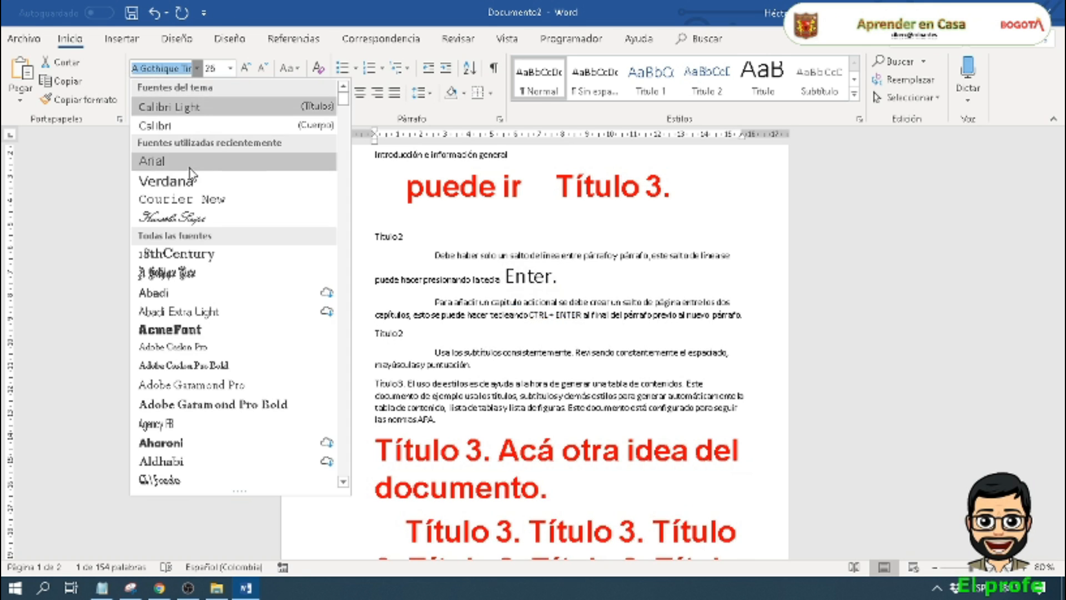
{"action": "left_click", "coordinate": [186, 218]}
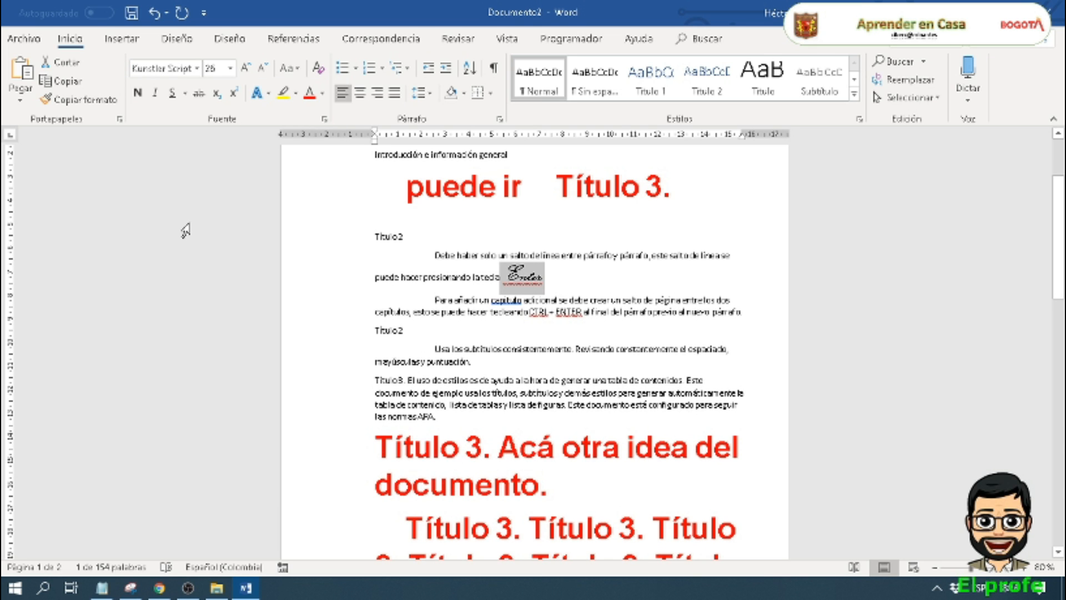
{"action": "left_click", "coordinate": [230, 68]}
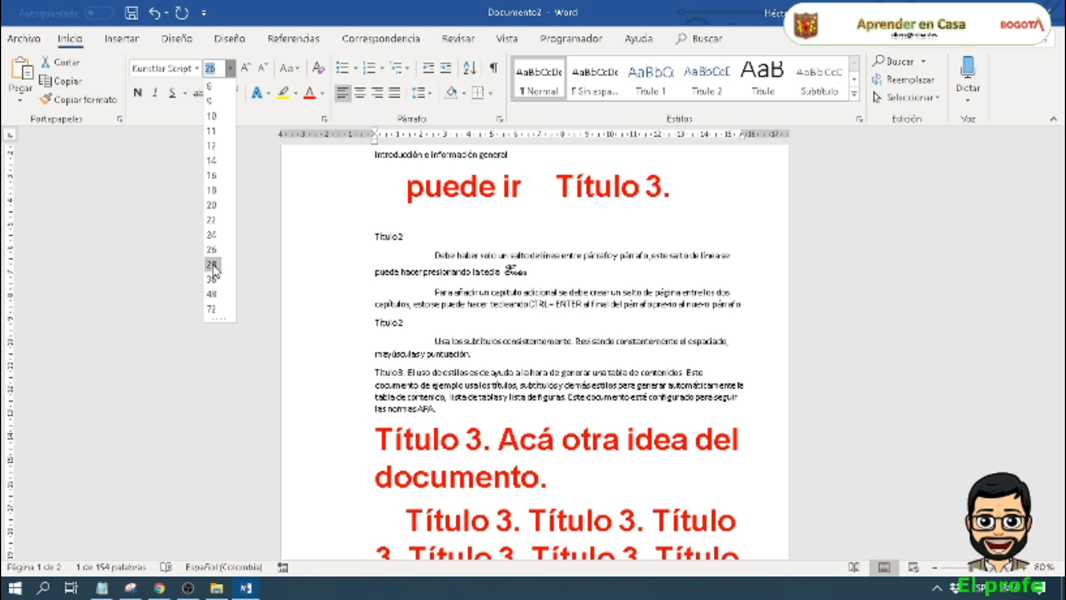
{"action": "left_click", "coordinate": [208, 302]}
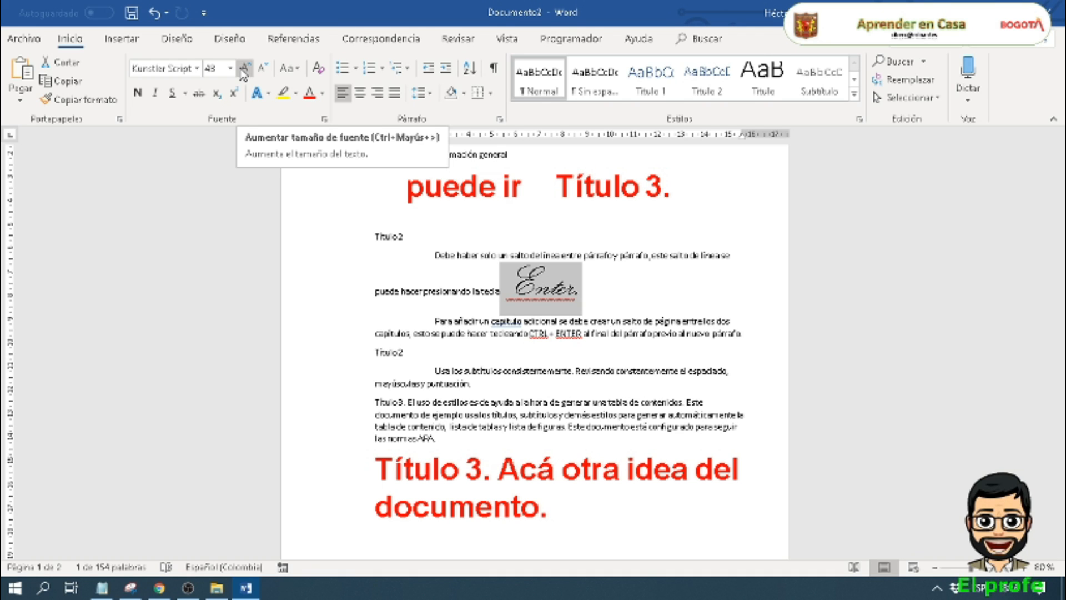
Step: Shrink the word "Enter." by three size increments, and enlarge it stepwise to size 80
{"action": "left_click", "coordinate": [260, 69]}
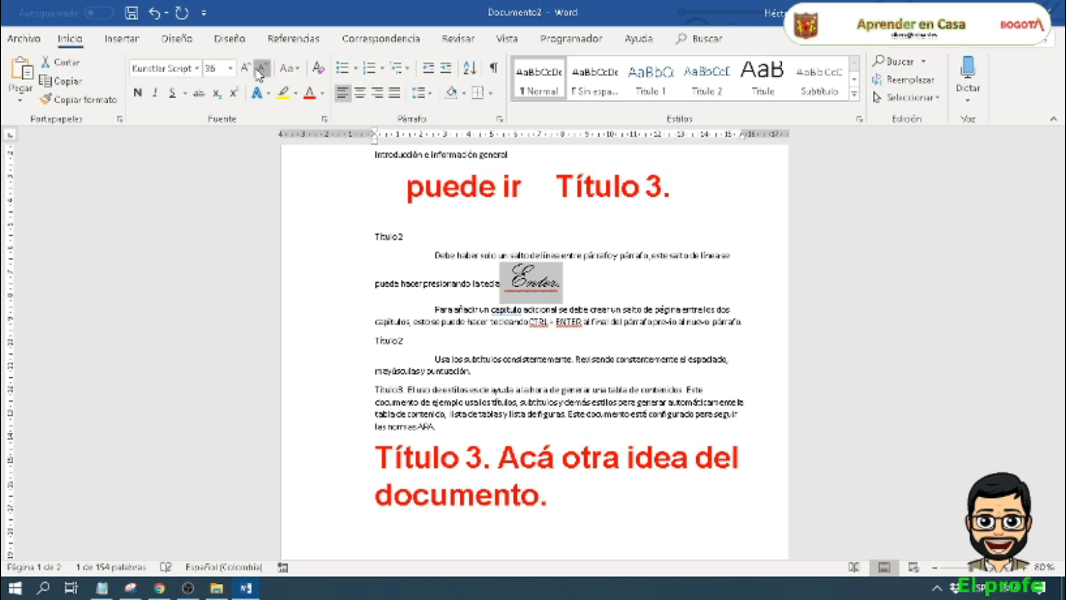
{"action": "left_click", "coordinate": [259, 70]}
{"action": "left_click", "coordinate": [260, 70]}
{"action": "left_click", "coordinate": [245, 68]}
{"action": "left_click", "coordinate": [245, 68]}
{"action": "left_click", "coordinate": [245, 68]}
{"action": "left_click", "coordinate": [245, 68]}
{"action": "left_click", "coordinate": [245, 67]}
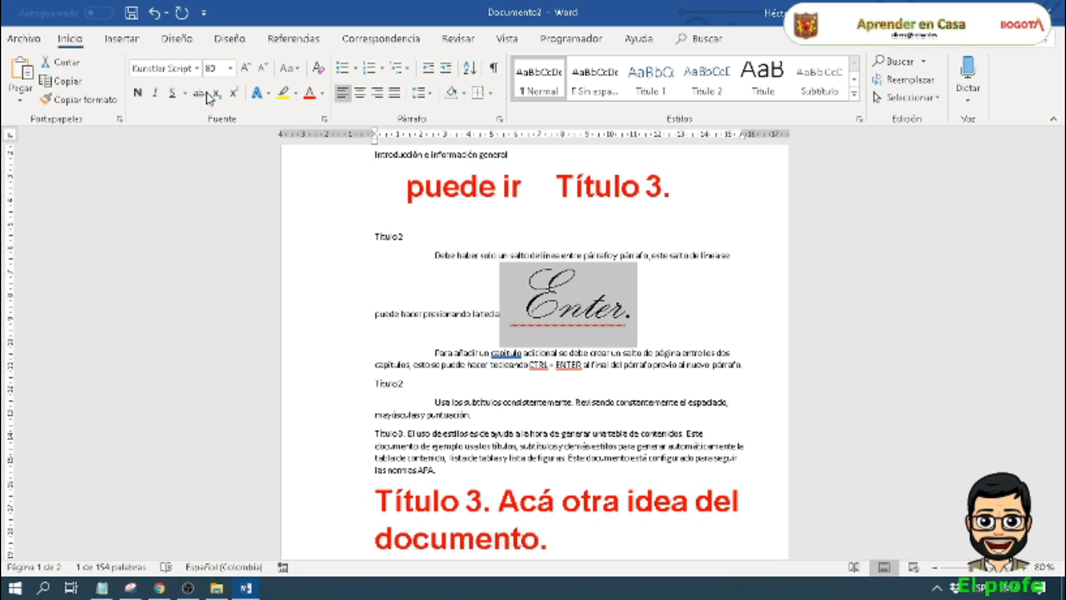
Step: Apply bold, italic, underline and strikethrough to the word "Enter."
{"action": "left_click", "coordinate": [139, 93]}
{"action": "left_click", "coordinate": [140, 94]}
{"action": "left_click", "coordinate": [140, 93]}
{"action": "left_click", "coordinate": [140, 94]}
{"action": "left_click", "coordinate": [140, 93]}
{"action": "left_click", "coordinate": [156, 94]}
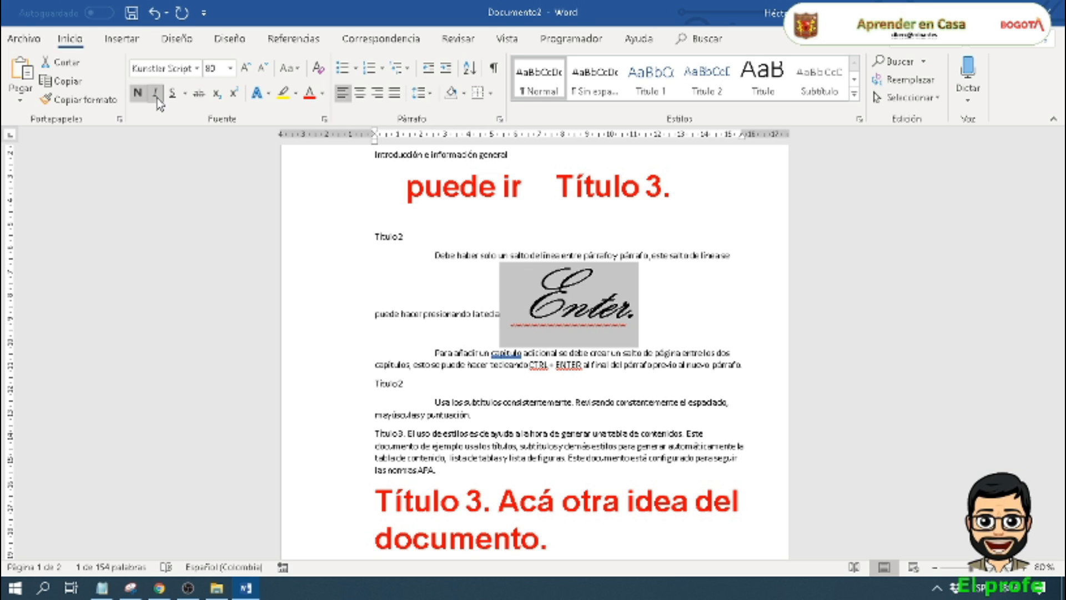
{"action": "left_click", "coordinate": [172, 98]}
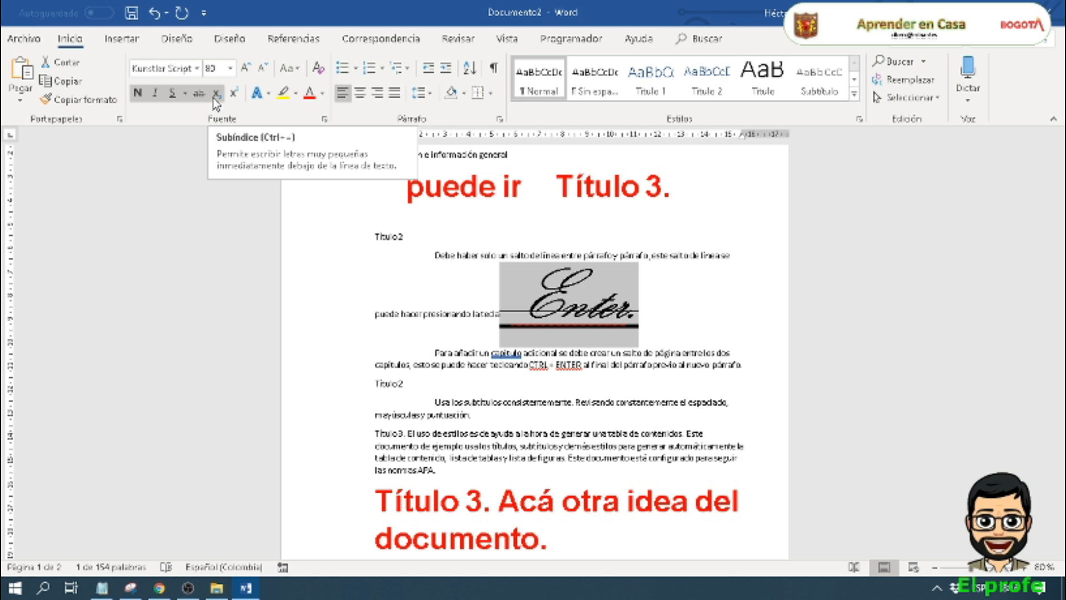
Step: Apply the black text effect with a blue edge to the word "Enter." and deselect it
{"action": "left_click", "coordinate": [268, 96]}
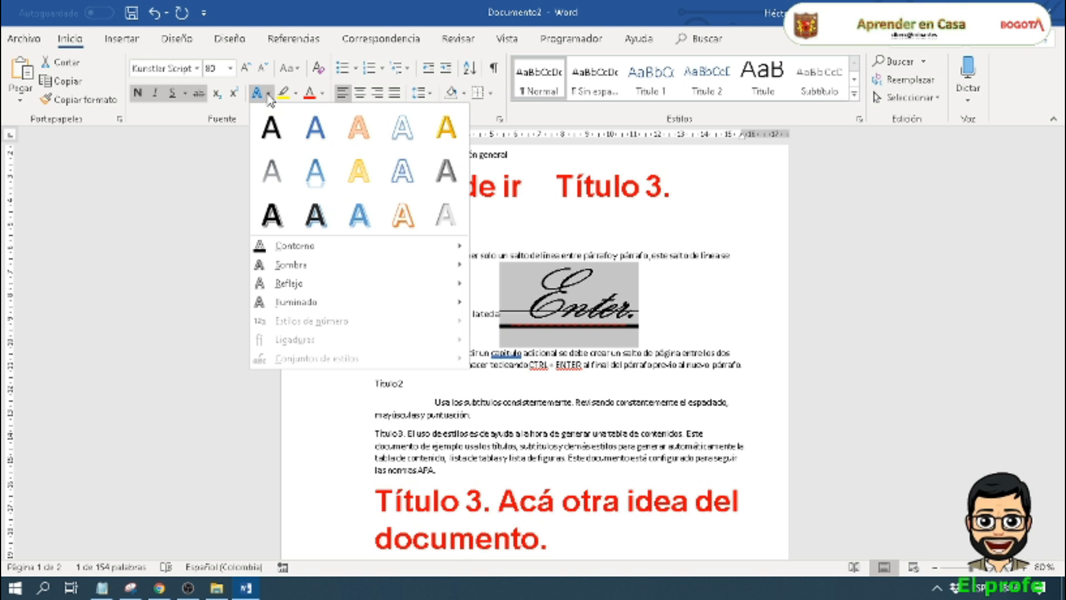
{"action": "left_click", "coordinate": [316, 214]}
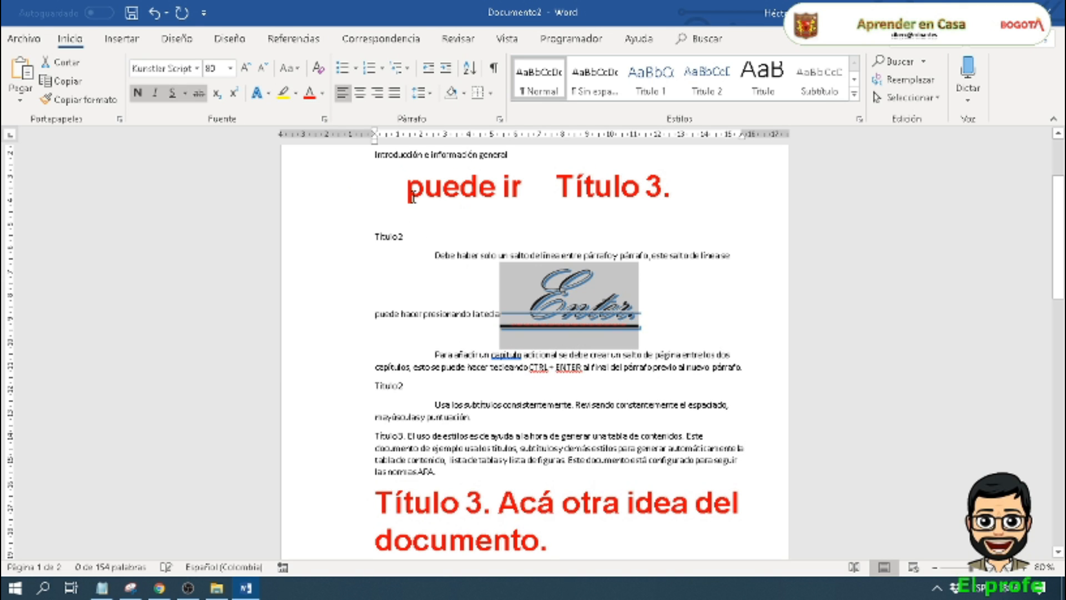
{"action": "left_click", "coordinate": [582, 301]}
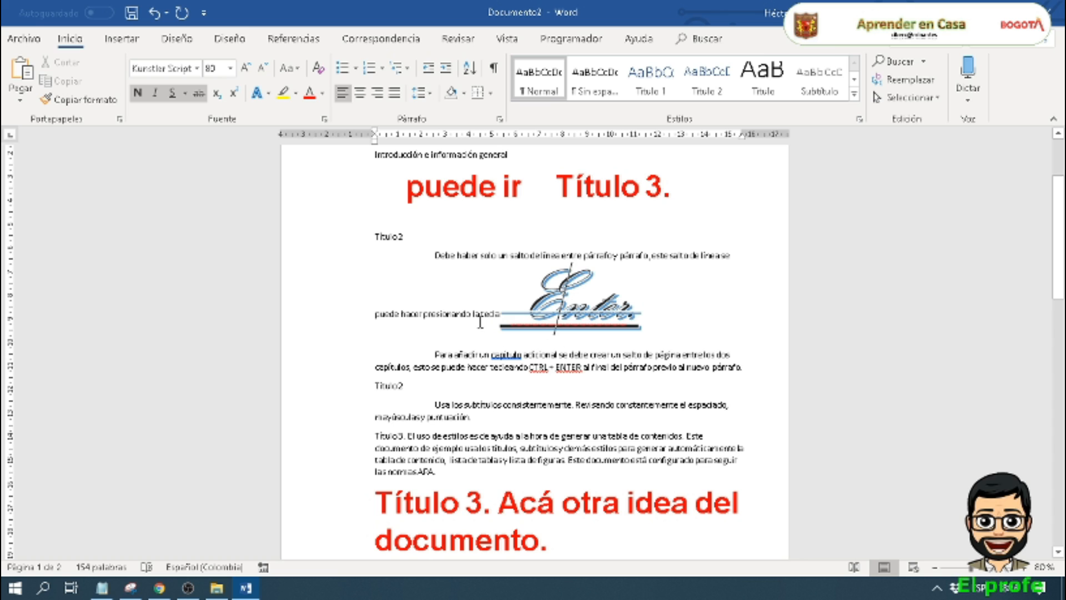
Step: Highlight "tecleando CTRL + ENTER al final del" in yellow
{"action": "left_click_drag", "start_coordinate": [491, 368], "coordinate": [623, 365]}
{"action": "left_click", "coordinate": [282, 95]}
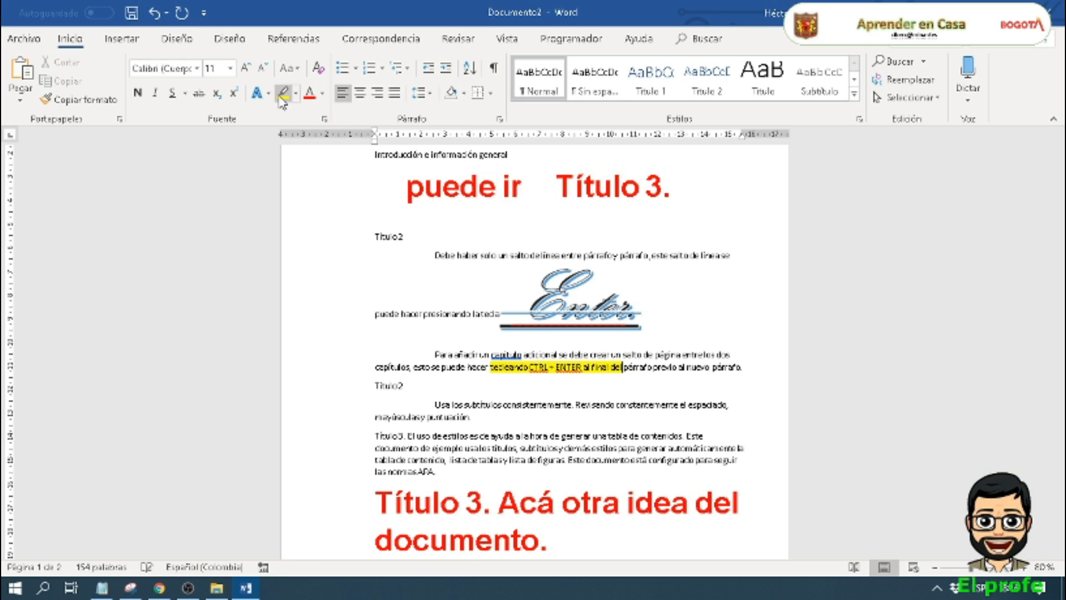
Step: Color the words "de estilos es de ayuda a la" green and set their font size to 20
{"action": "left_click_drag", "start_coordinate": [528, 438], "coordinate": [432, 437]}
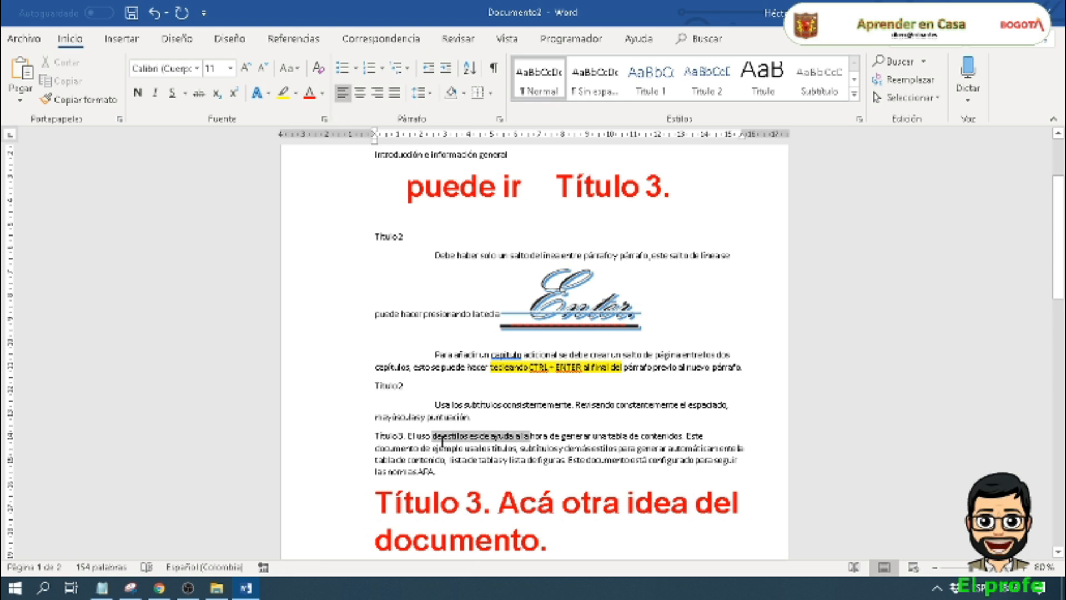
{"action": "left_click", "coordinate": [323, 101]}
{"action": "left_click", "coordinate": [356, 234]}
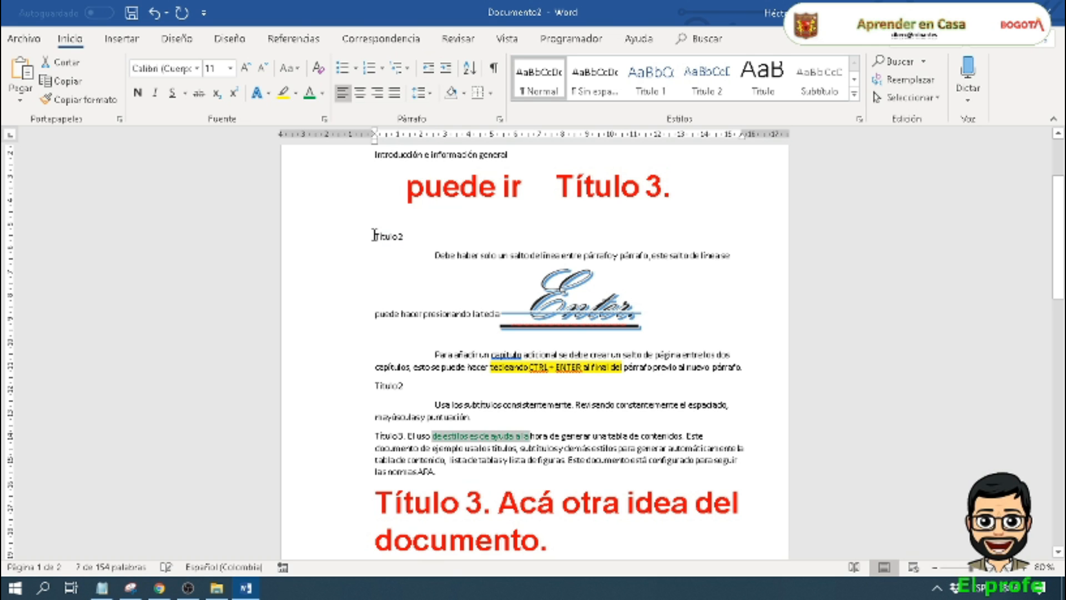
{"action": "left_click", "coordinate": [230, 68]}
{"action": "left_click", "coordinate": [216, 211]}
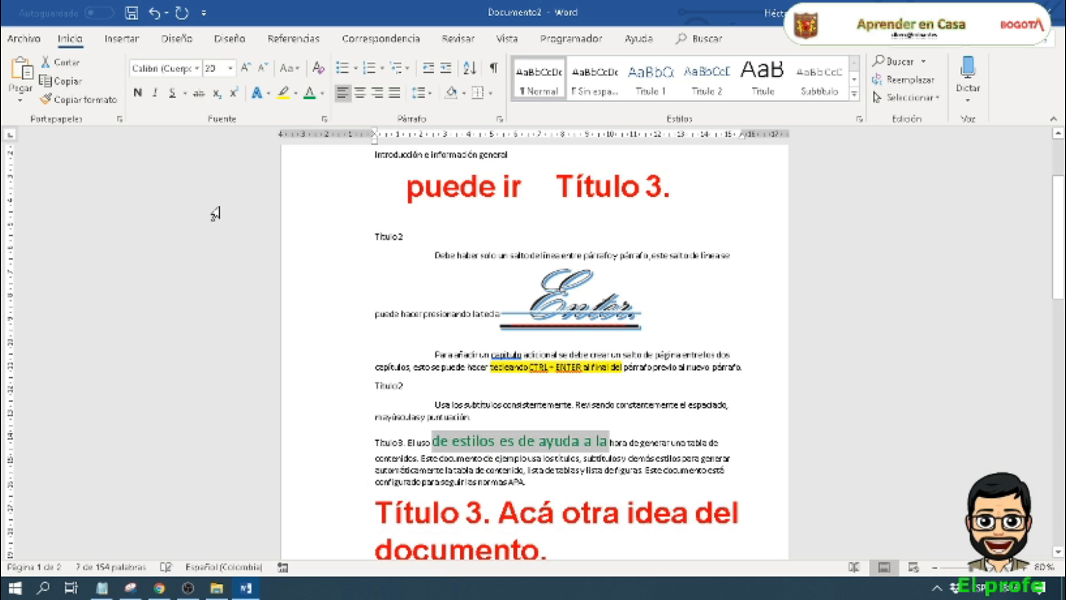
{"action": "left_click", "coordinate": [622, 391]}
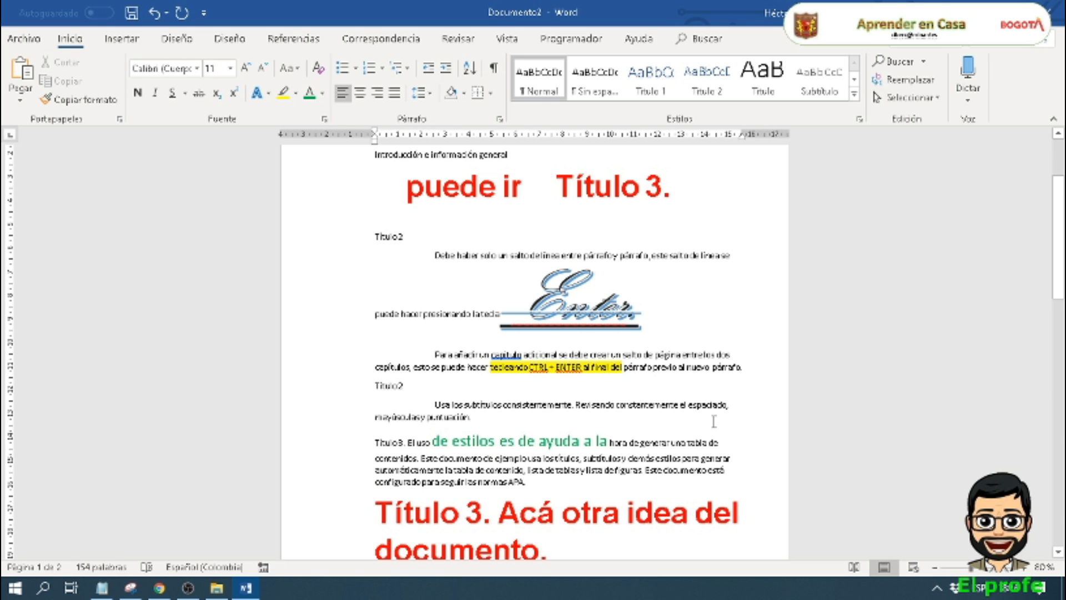
Step: Delete the repeated red "Título 3." text from the second page
{"action": "scroll", "coordinate": [448, 247], "scroll_direction": "up", "scroll_amount": 3}
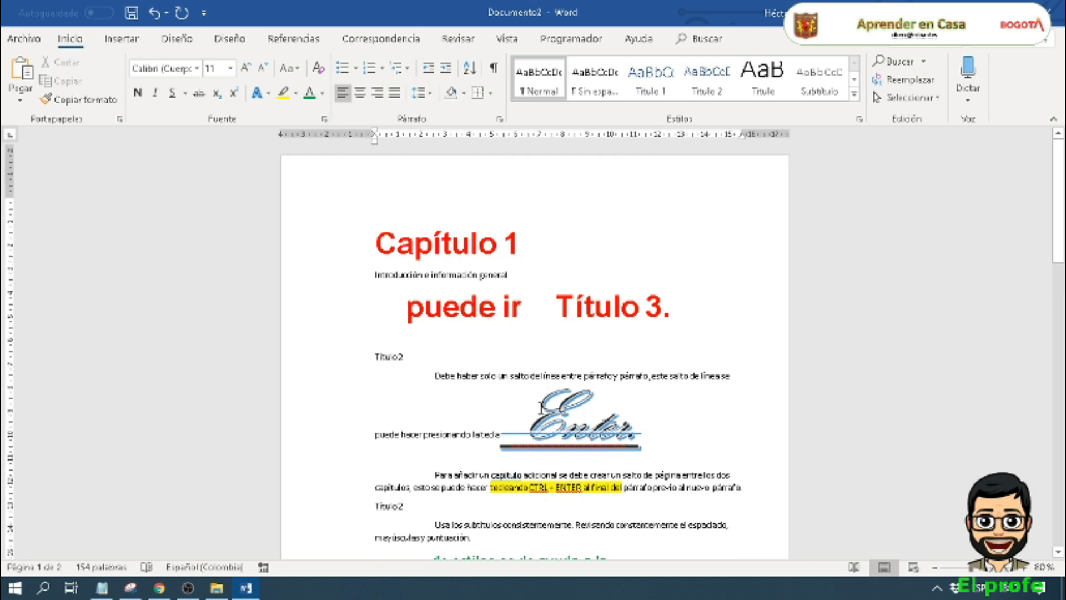
{"action": "scroll", "coordinate": [542, 408], "scroll_direction": "down", "scroll_amount": 15}
{"action": "left_click_drag", "start_coordinate": [668, 353], "coordinate": [380, 267]}
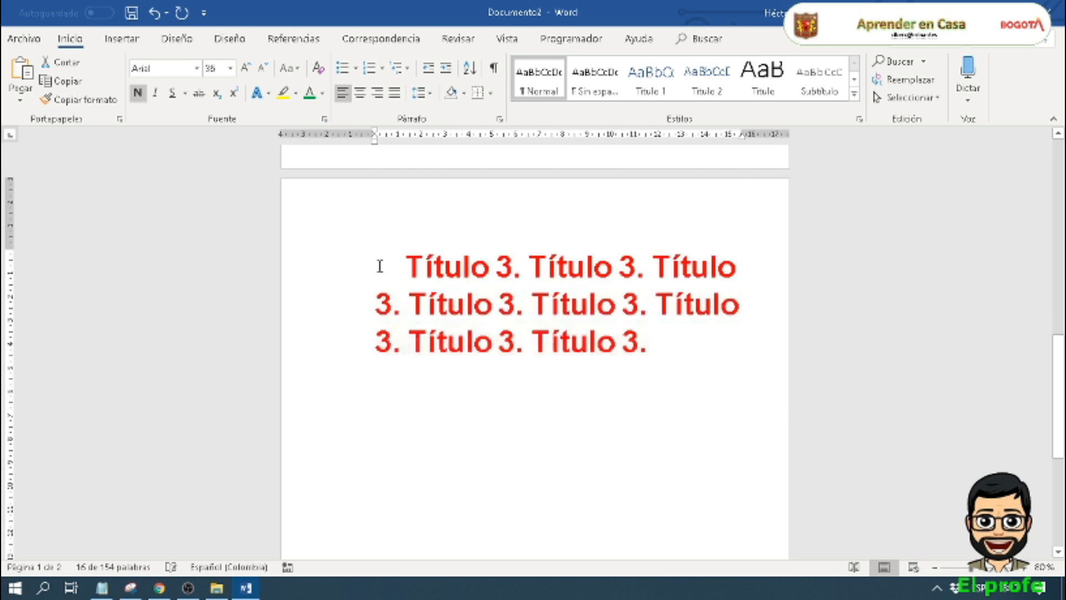
{"action": "key", "text": "Delete"}
{"action": "key", "text": "ctrl+z"}
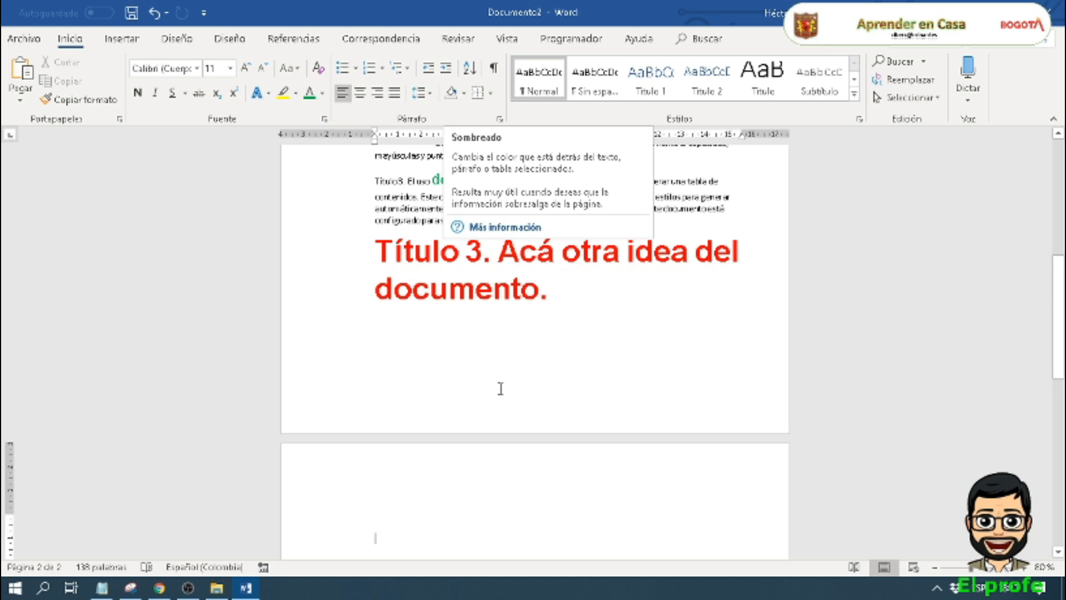
Step: Write the heading "Listado de Valores" on the empty second page
{"action": "scroll", "coordinate": [495, 405], "scroll_direction": "down", "scroll_amount": 3}
{"action": "left_click", "coordinate": [494, 408]}
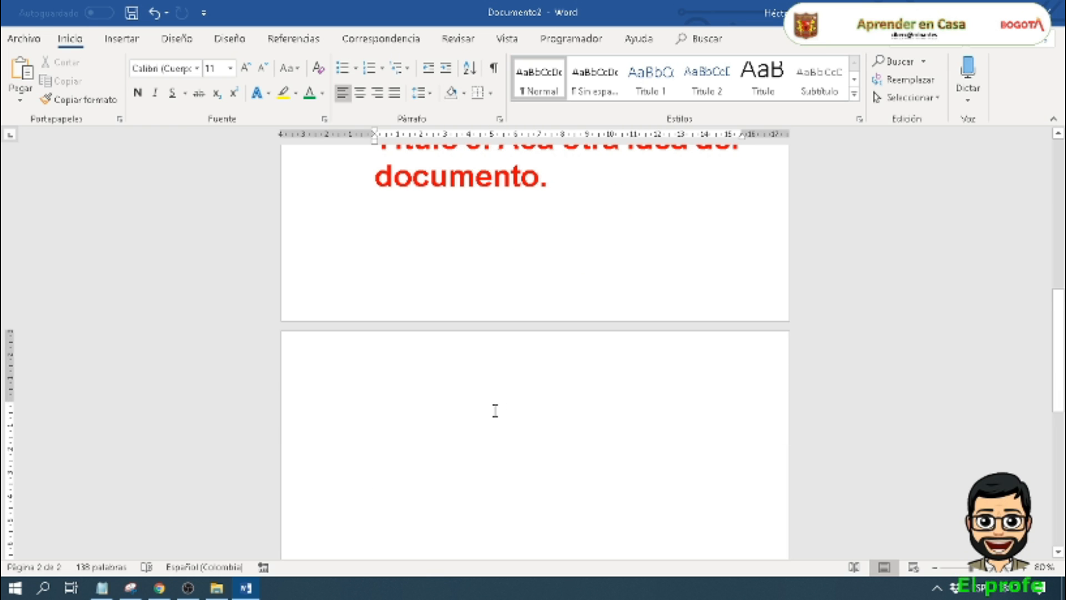
{"action": "type", "text": "ustedes"}
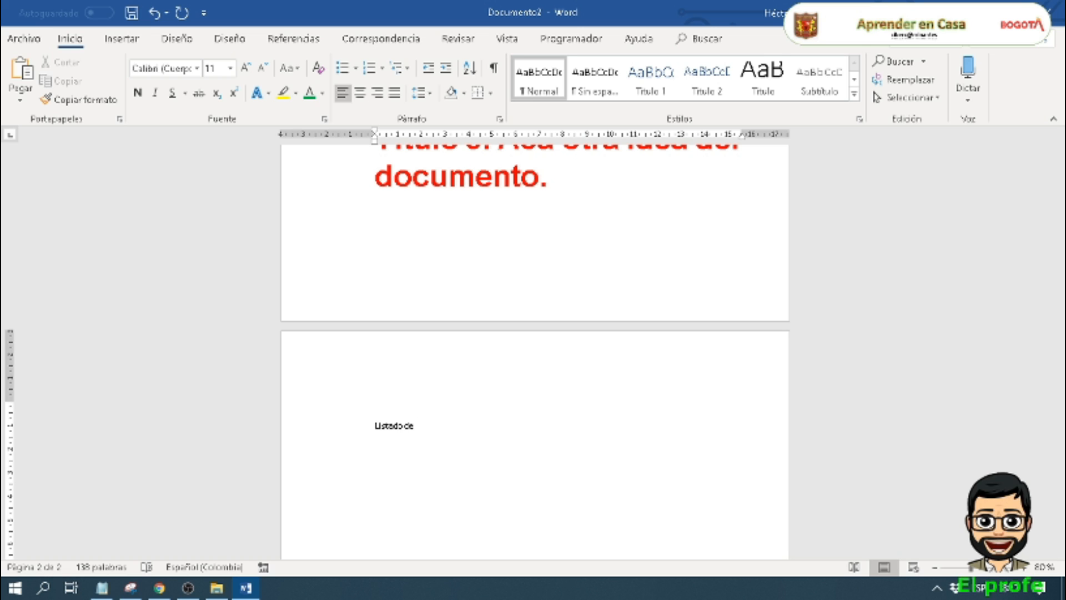
{"action": "type", "text": " Valores"}
{"action": "scroll", "coordinate": [576, 405], "scroll_direction": "down", "scroll_amount": 3}
Step: Add the values Responsable, Cumplidor, Puntual and Amiable on separate lines below the heading
{"action": "type", "text": "E"}
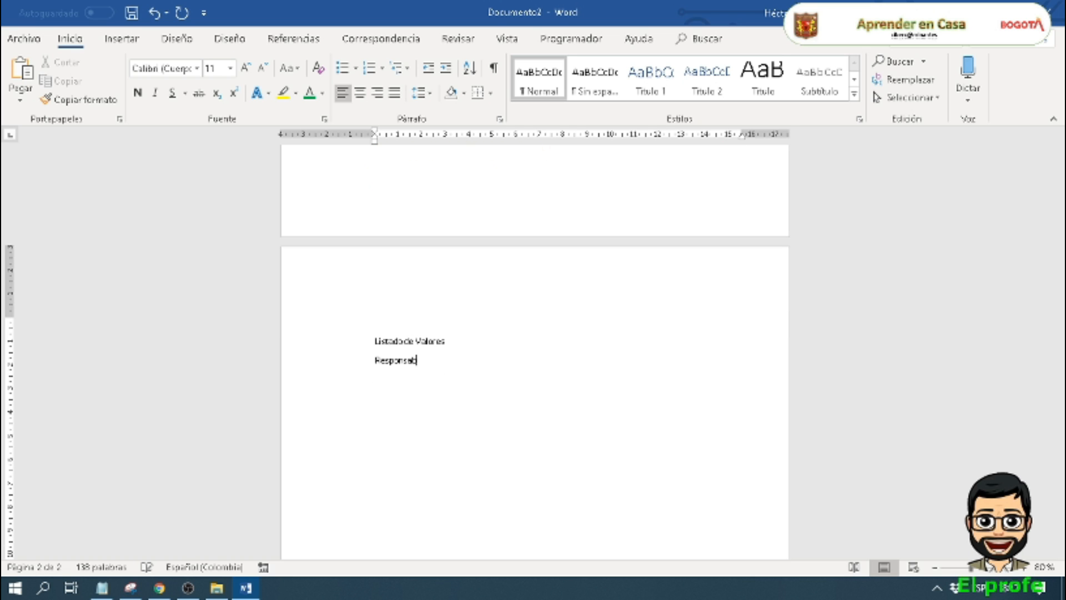
{"action": "type", "text": "Cum"}
{"action": "type", "text": "R"}
{"action": "type", "text": "Am"}
{"action": "type", "text": "iable"}
{"action": "key", "text": "Return"}
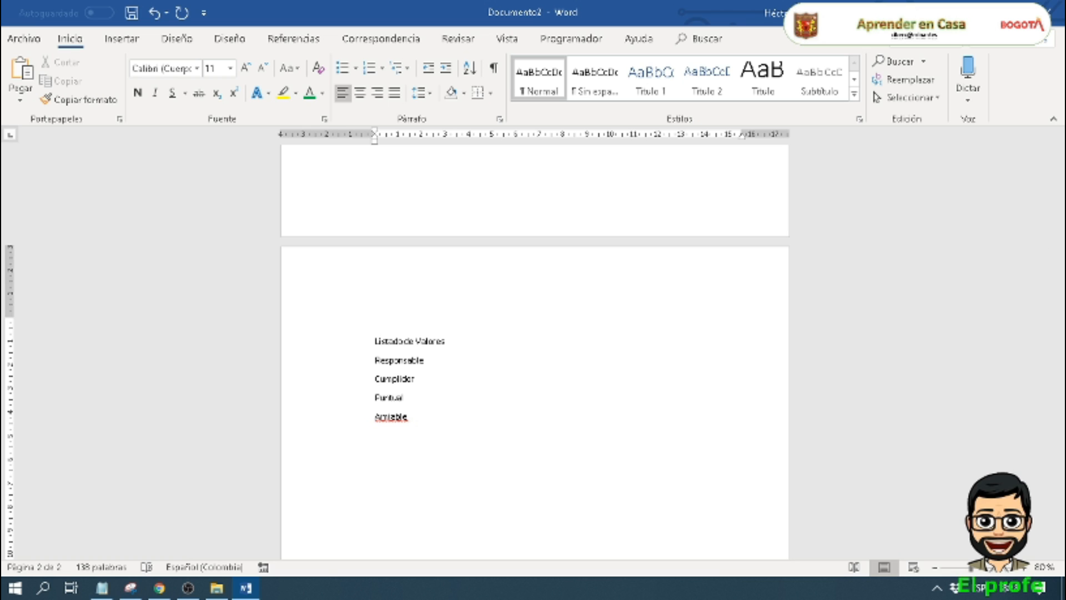
Step: Correct "Amiable" to "Amigable" and add the values Afable and Activo on separate lines below it
{"action": "left_click", "coordinate": [395, 415]}
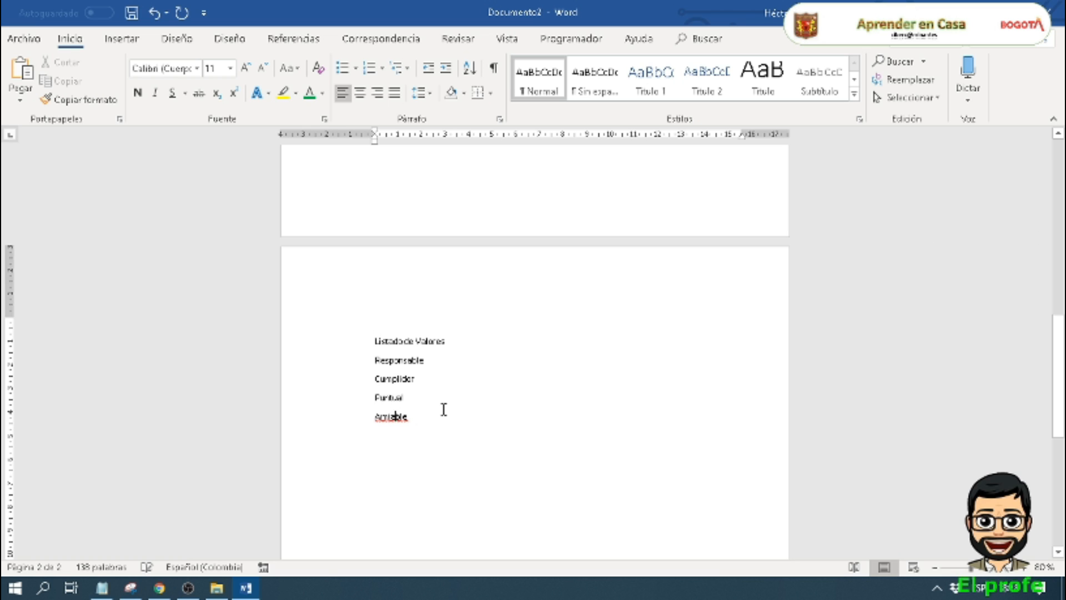
{"action": "type", "text": "g"}
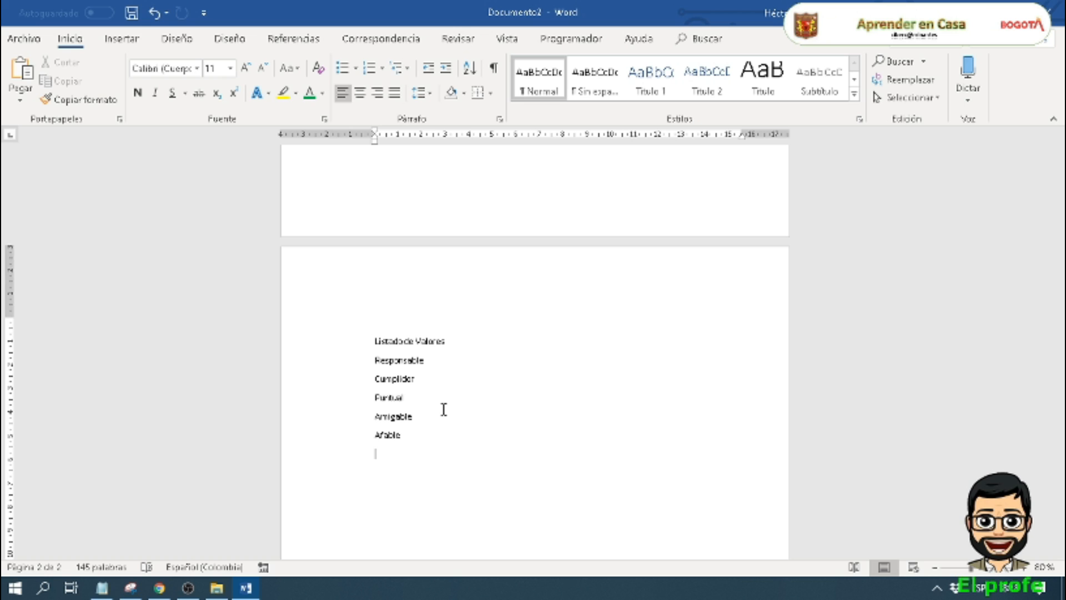
{"action": "type", "text": "Activo"}
Step: Set the heading "Listado de Valores" and the six values below it to Arial, size 12
{"action": "left_click_drag", "start_coordinate": [412, 458], "coordinate": [374, 341]}
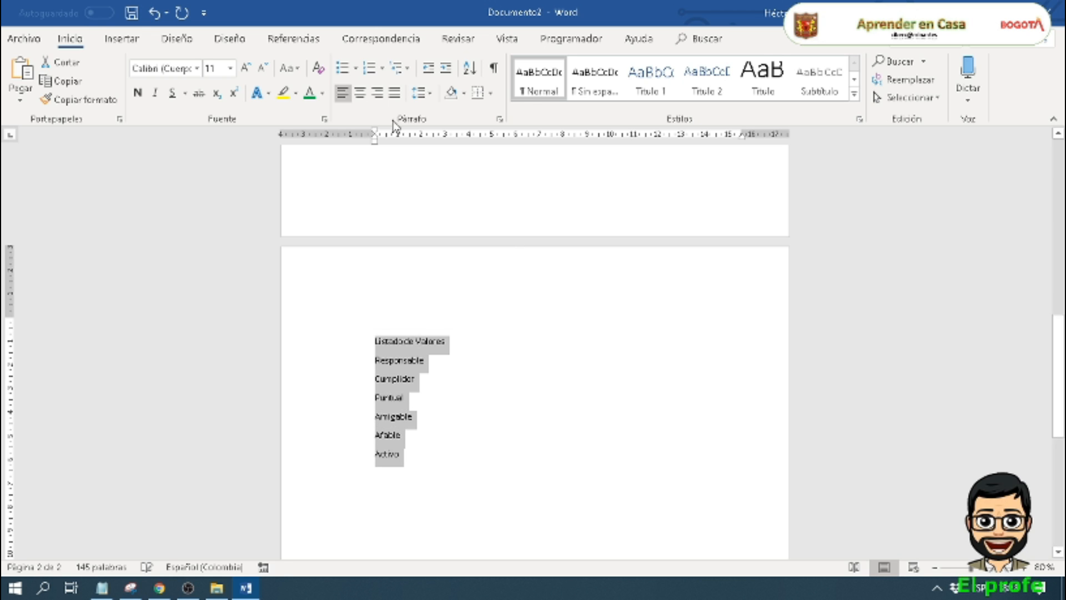
{"action": "left_click", "coordinate": [229, 68]}
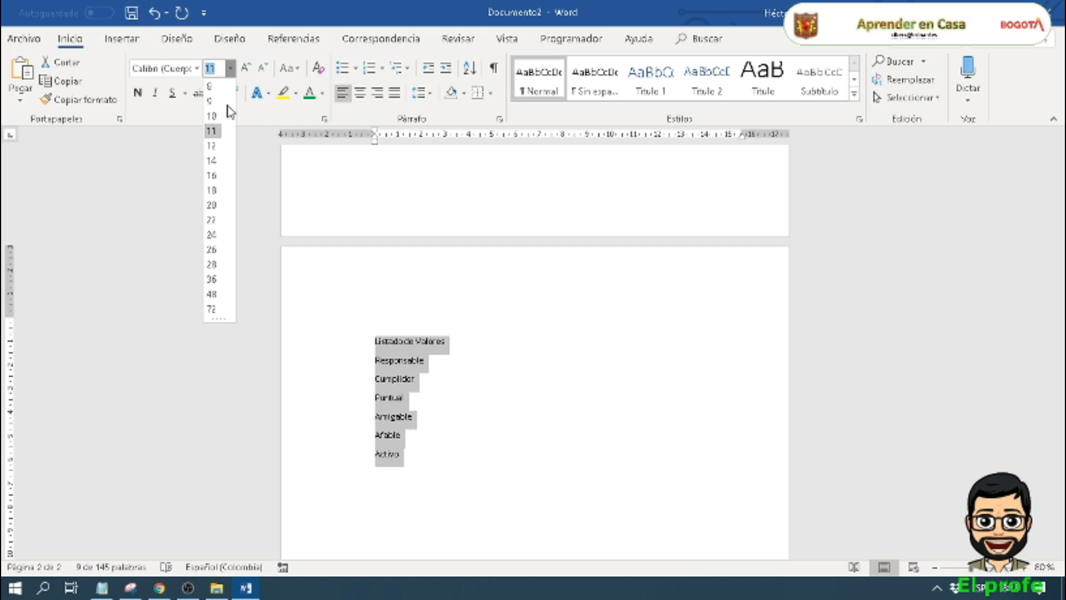
{"action": "left_click", "coordinate": [211, 146]}
{"action": "left_click", "coordinate": [197, 68]}
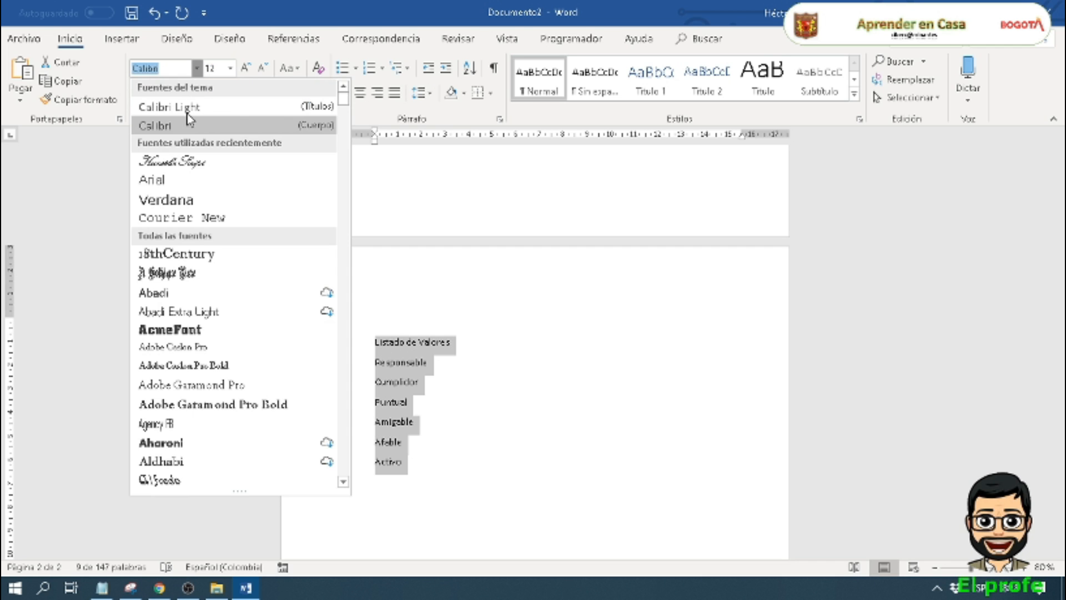
{"action": "left_click", "coordinate": [153, 179]}
{"action": "left_click", "coordinate": [425, 382]}
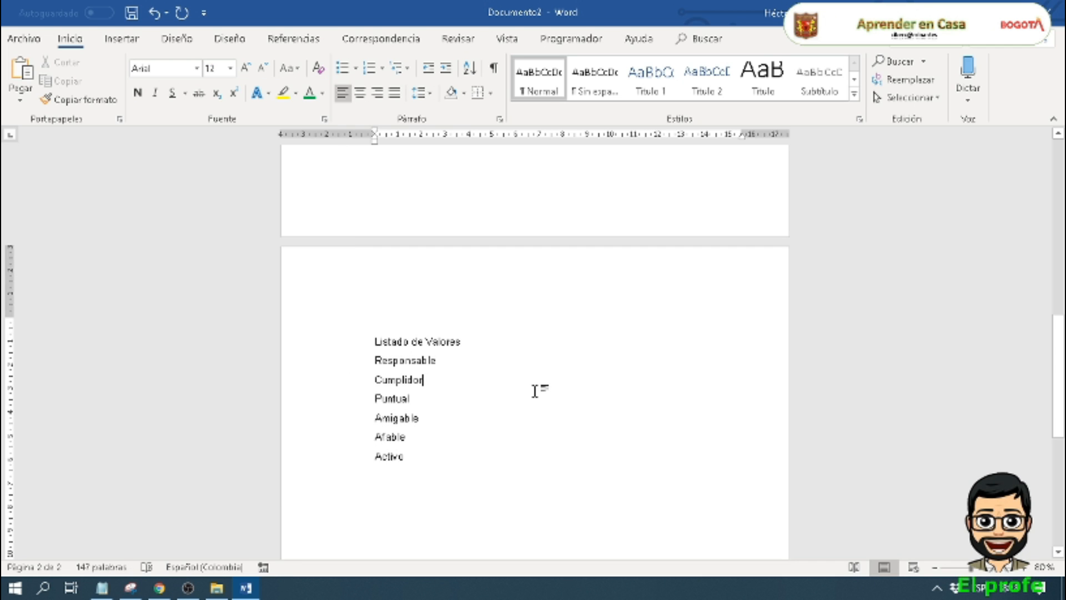
Step: Enlarge the page view to 150% around the list of values
{"action": "scroll", "coordinate": [534, 391], "scroll_direction": "up", "scroll_amount": 5, "text": "ctrl"}
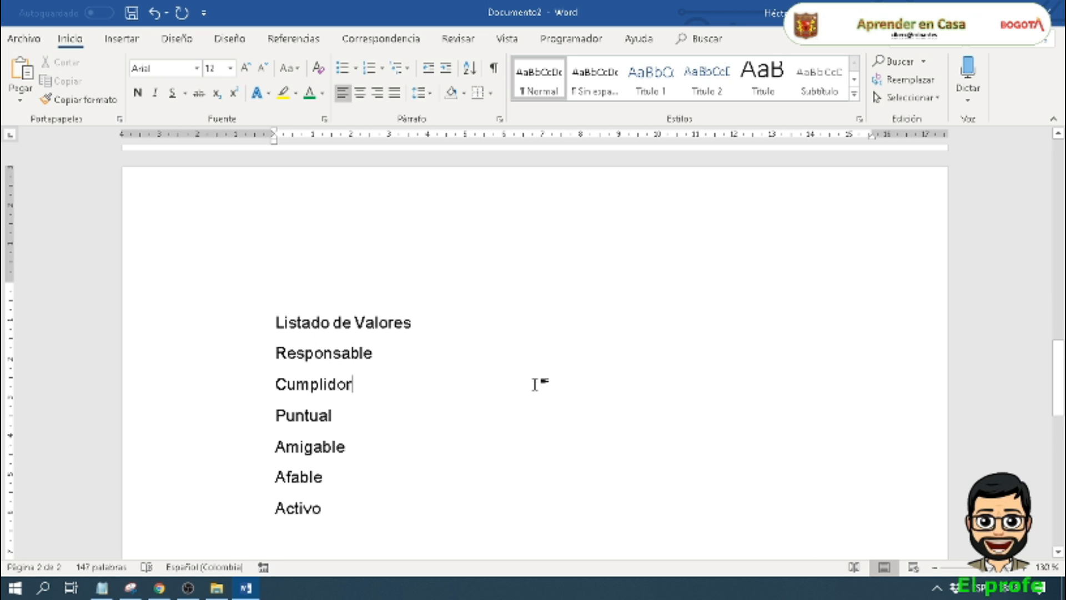
{"action": "left_click", "coordinate": [1026, 568]}
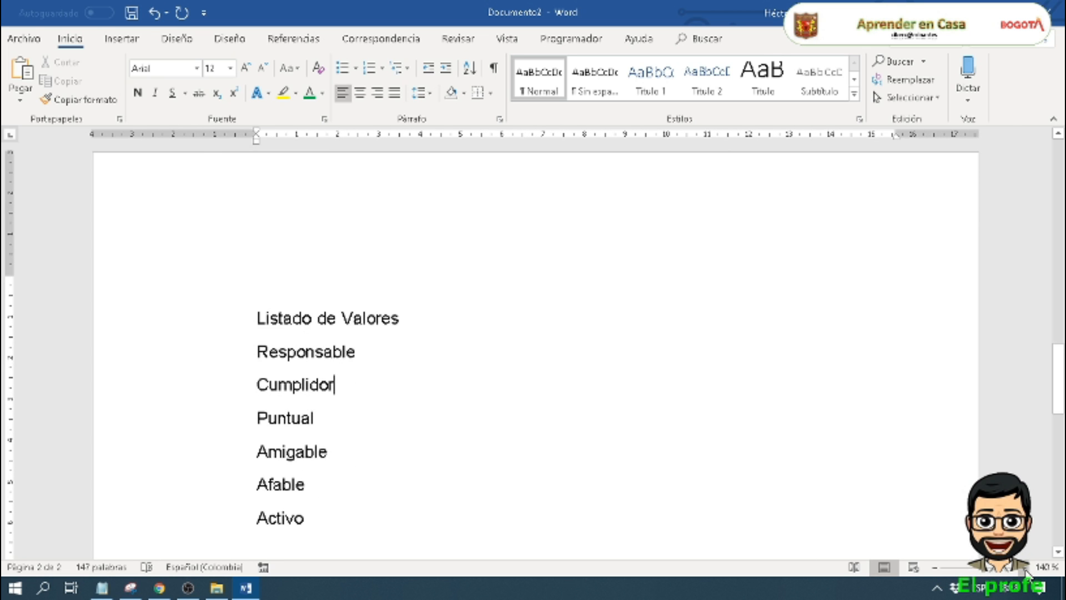
{"action": "left_click", "coordinate": [1026, 567]}
{"action": "scroll", "coordinate": [696, 458], "scroll_direction": "down", "scroll_amount": 2}
{"action": "scroll", "coordinate": [689, 454], "scroll_direction": "up", "scroll_amount": 1}
{"action": "scroll", "coordinate": [689, 453], "scroll_direction": "down", "scroll_amount": 1}
{"action": "scroll", "coordinate": [689, 454], "scroll_direction": "up", "scroll_amount": 1}
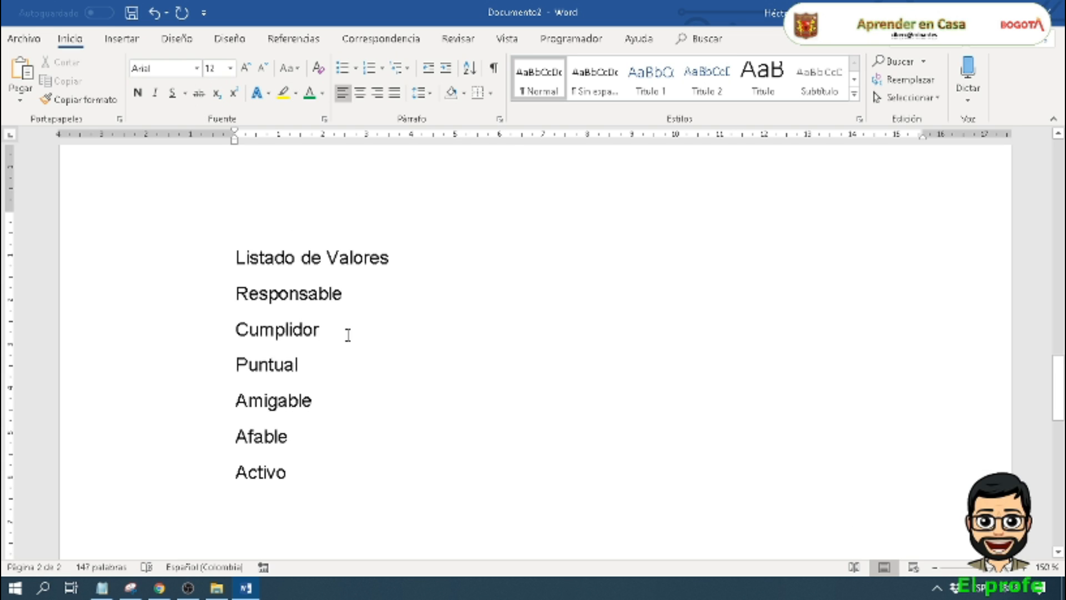
Step: Reduce the page zoom by several levels and return it to 150%
{"action": "left_click", "coordinate": [935, 567]}
{"action": "left_click", "coordinate": [936, 568]}
{"action": "left_click", "coordinate": [935, 567]}
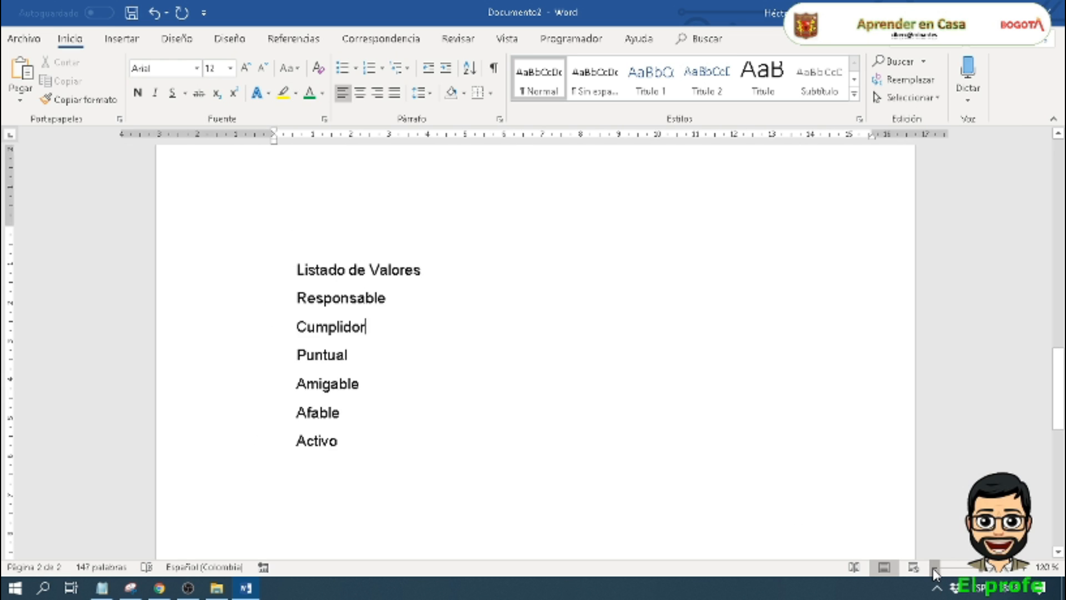
{"action": "left_click", "coordinate": [935, 567]}
{"action": "left_click", "coordinate": [935, 567]}
{"action": "left_click", "coordinate": [1024, 567]}
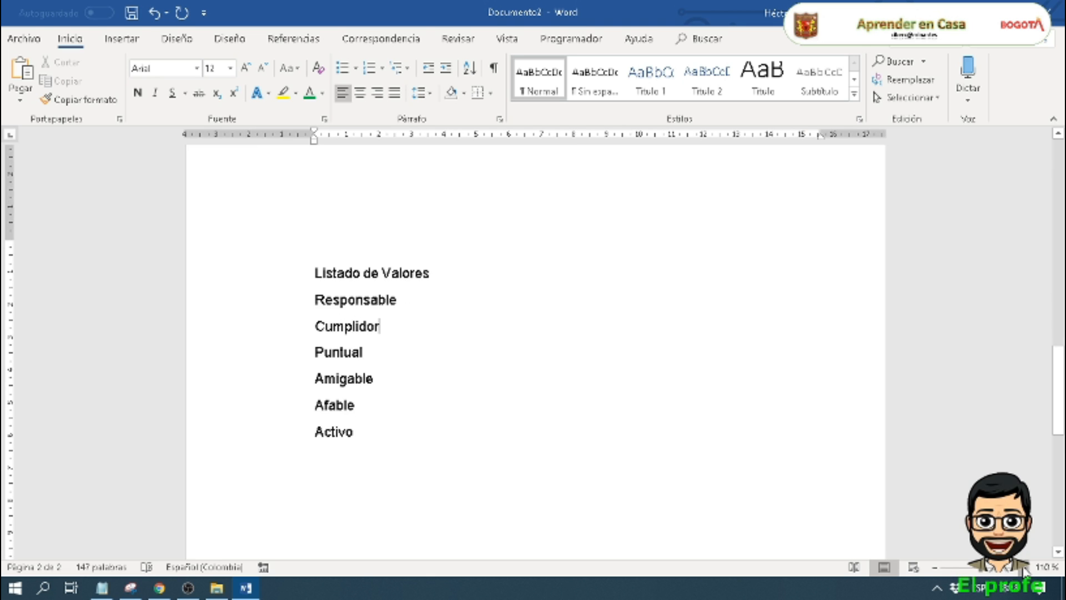
{"action": "left_click", "coordinate": [1024, 568]}
{"action": "left_click", "coordinate": [1024, 567]}
{"action": "left_click", "coordinate": [1024, 567]}
{"action": "left_click", "coordinate": [1024, 568]}
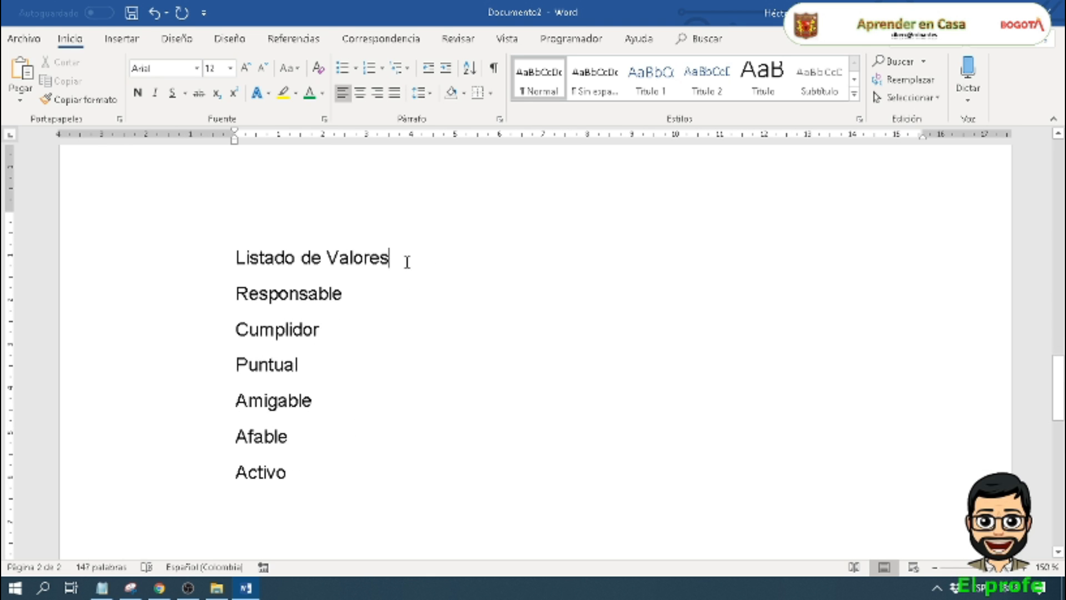
Step: Center the heading "Listado de Valores"
{"action": "left_click_drag", "start_coordinate": [394, 259], "coordinate": [235, 259]}
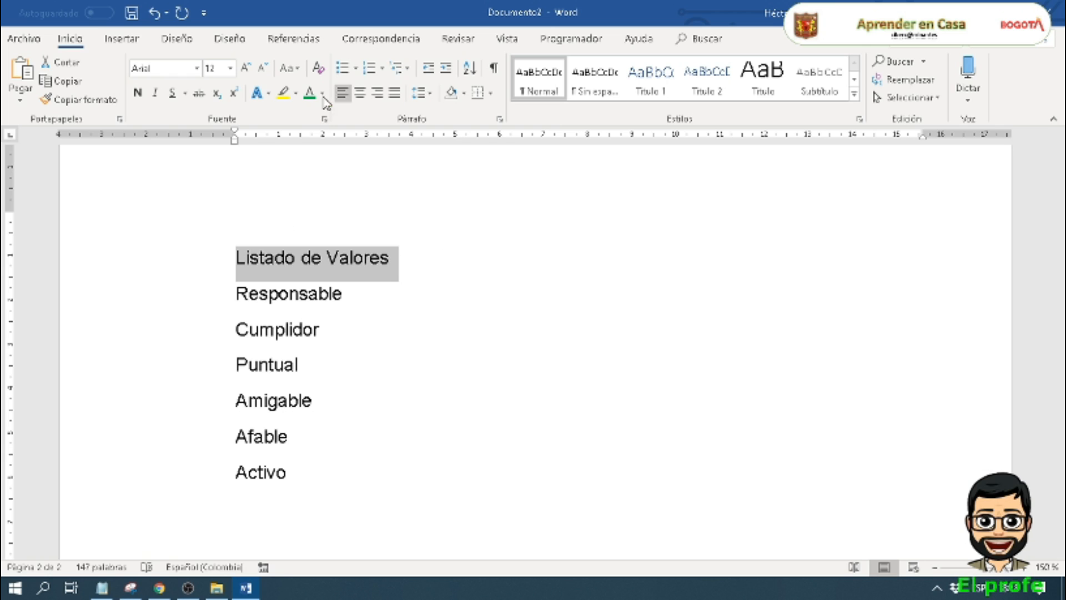
{"action": "left_click", "coordinate": [360, 93]}
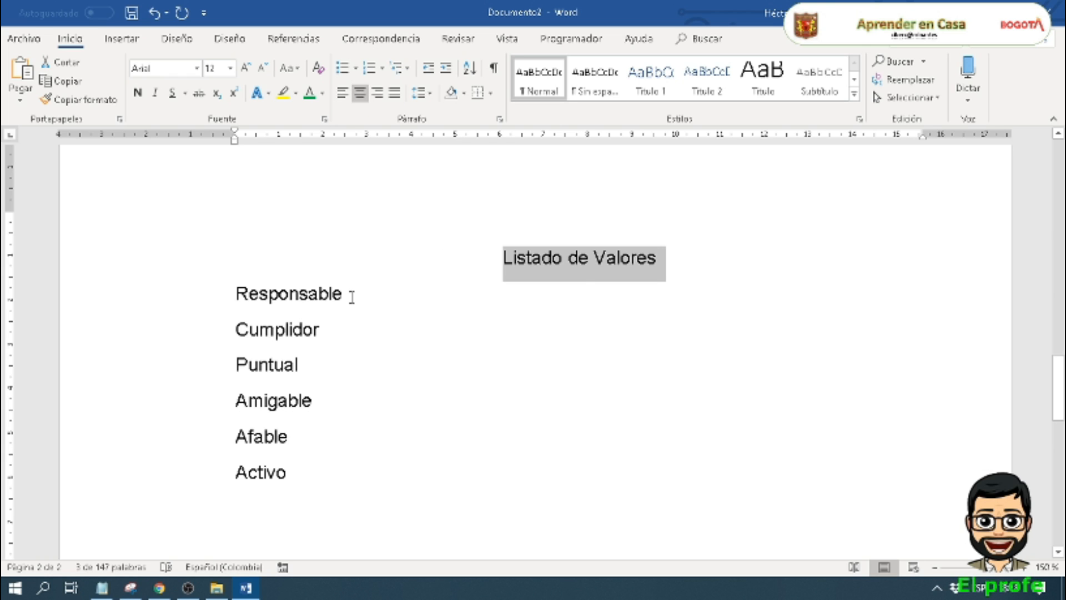
Step: Right-align the lines Responsable and Puntual, and center the line Amigable
{"action": "left_click_drag", "start_coordinate": [352, 294], "coordinate": [203, 285]}
{"action": "left_click", "coordinate": [377, 92]}
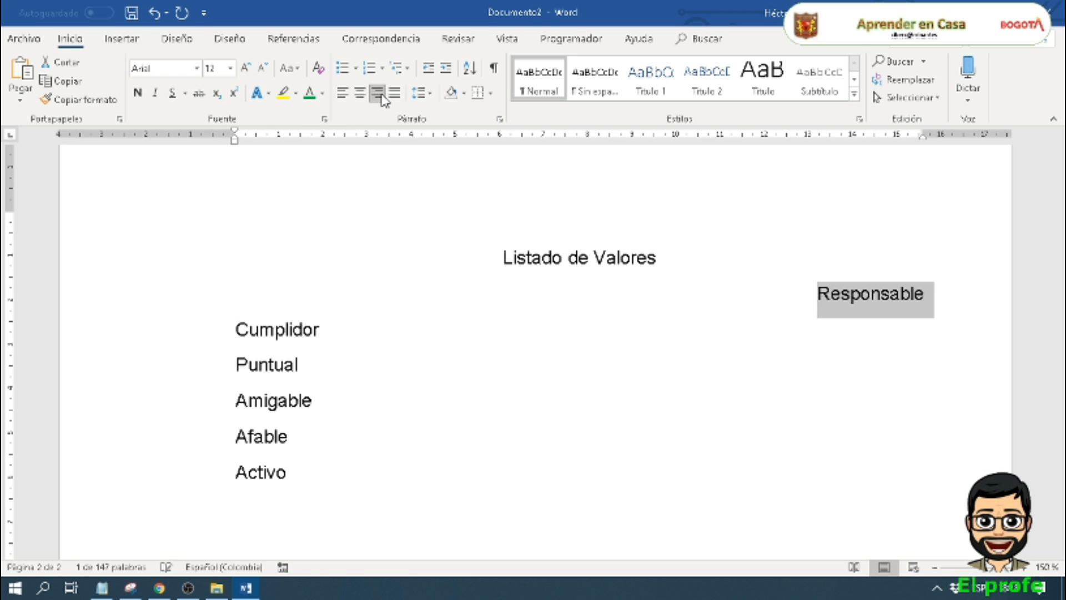
{"action": "left_click_drag", "start_coordinate": [298, 367], "coordinate": [234, 366]}
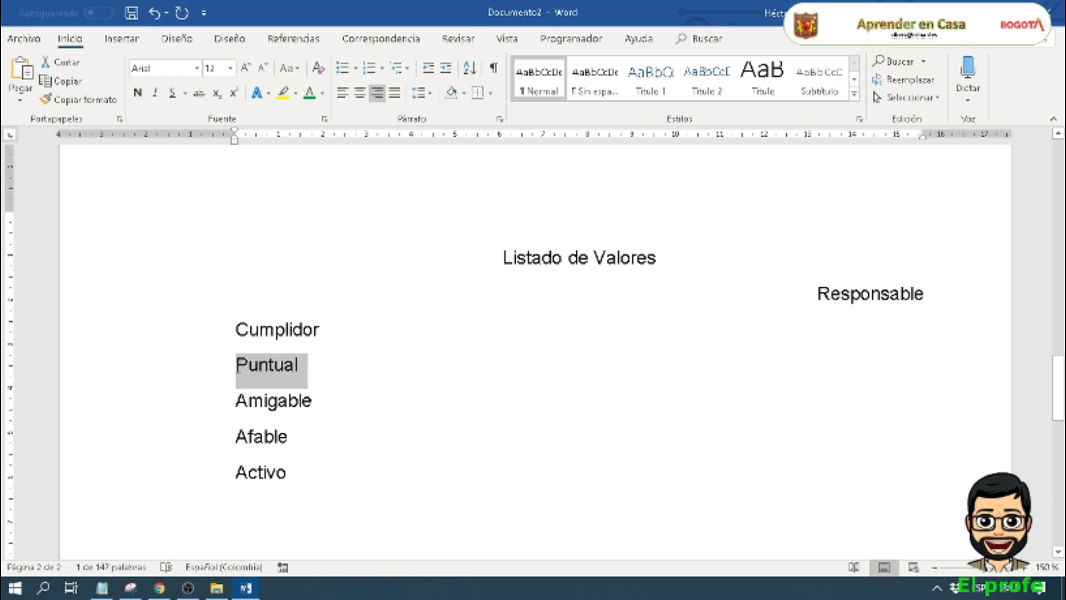
{"action": "left_click", "coordinate": [377, 93]}
{"action": "left_click_drag", "start_coordinate": [315, 400], "coordinate": [216, 400]}
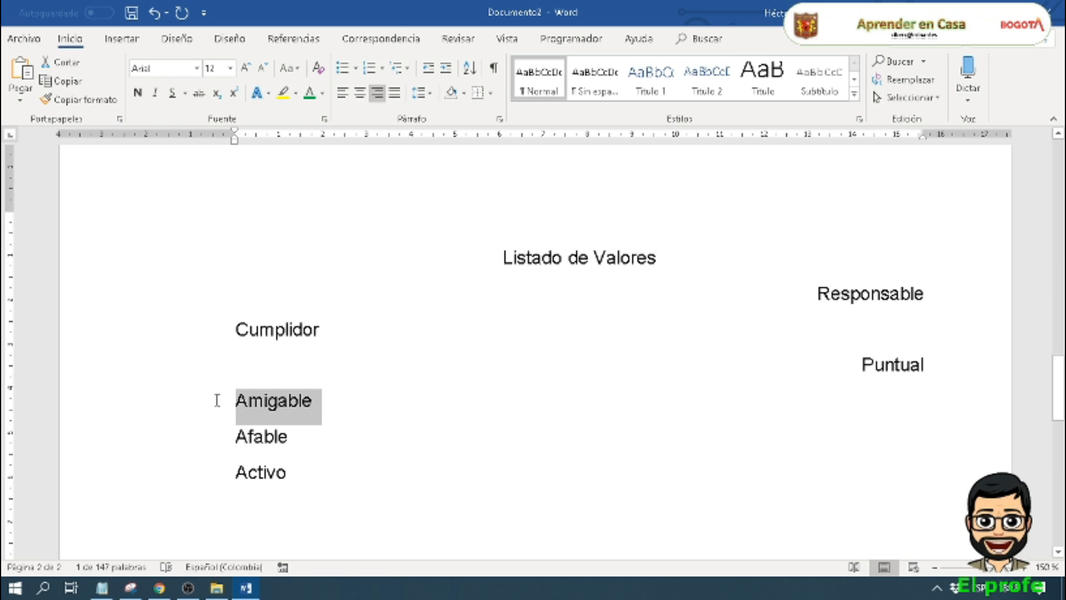
{"action": "left_click", "coordinate": [360, 92]}
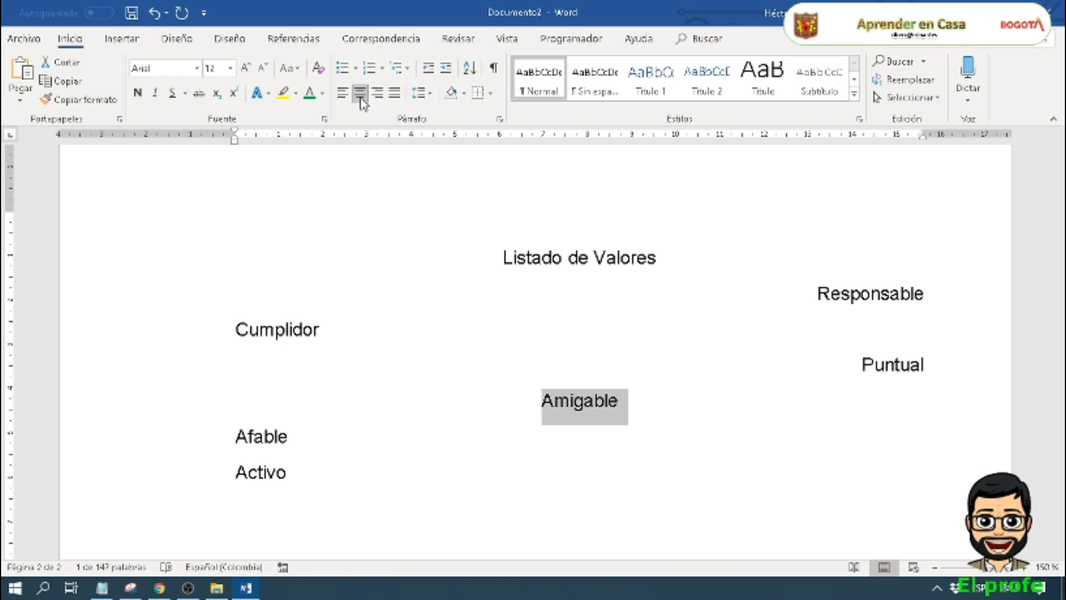
{"action": "left_click", "coordinate": [618, 433]}
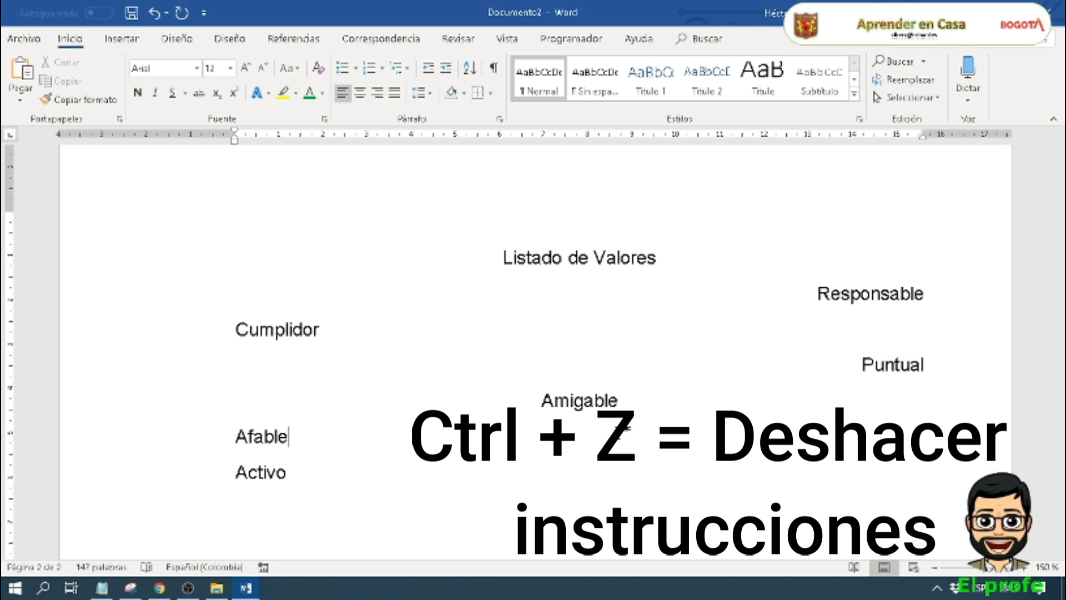
Step: Undo the alignment changes made to Amigable, Puntual and Responsable
{"action": "key", "text": "ctrl+z"}
{"action": "key", "text": "ctrl+z"}
{"action": "key", "text": "ctrl+z"}
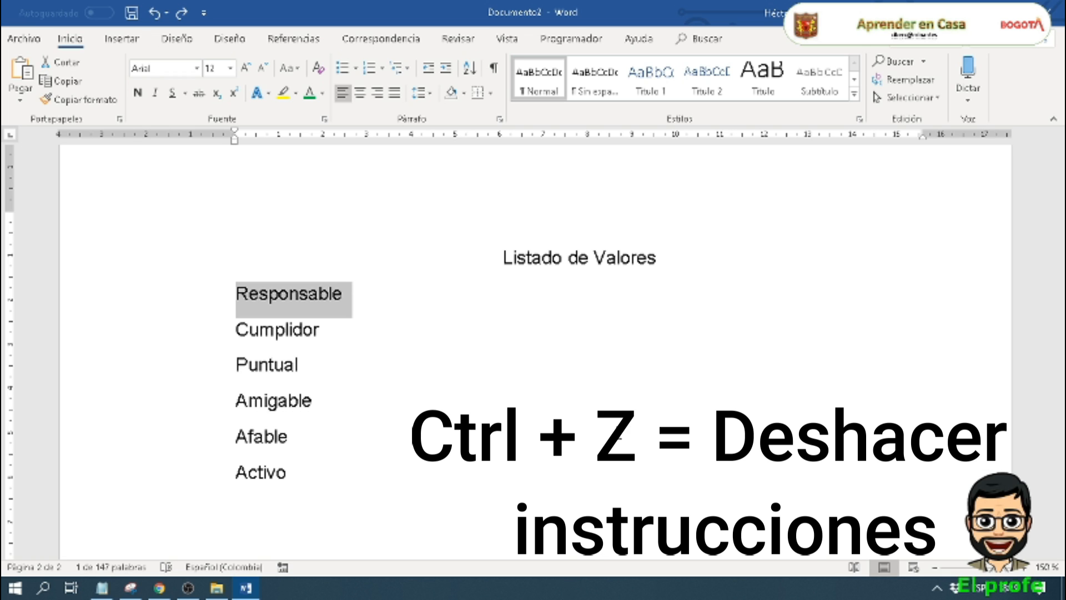
Step: Insert a blank line below the heading and apply solid round bullets to the six values from Responsable to Activo
{"action": "left_click", "coordinate": [686, 260]}
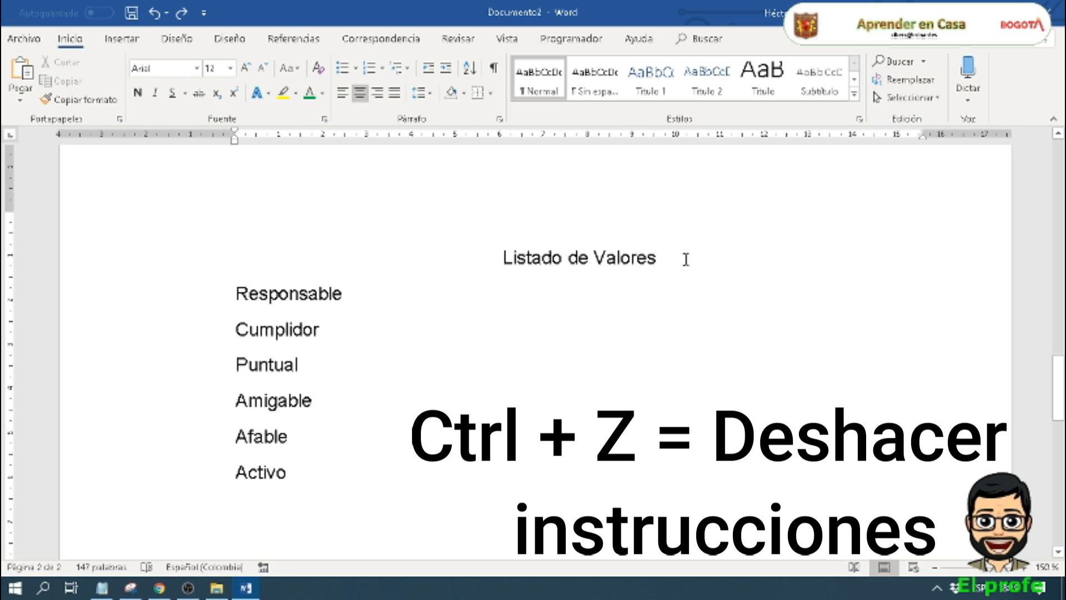
{"action": "key", "text": "Return"}
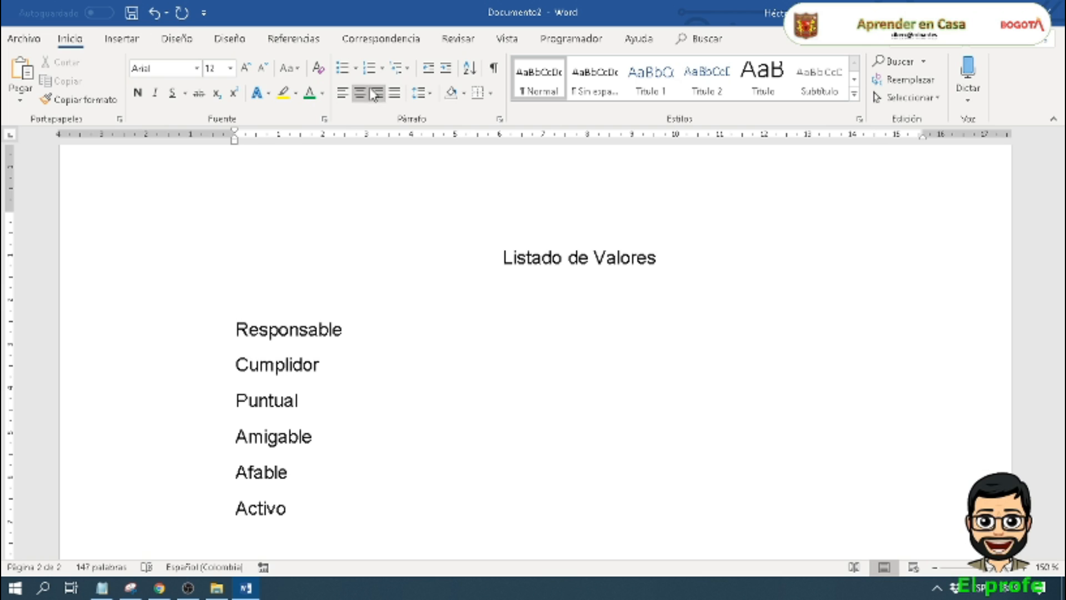
{"action": "left_click", "coordinate": [320, 329]}
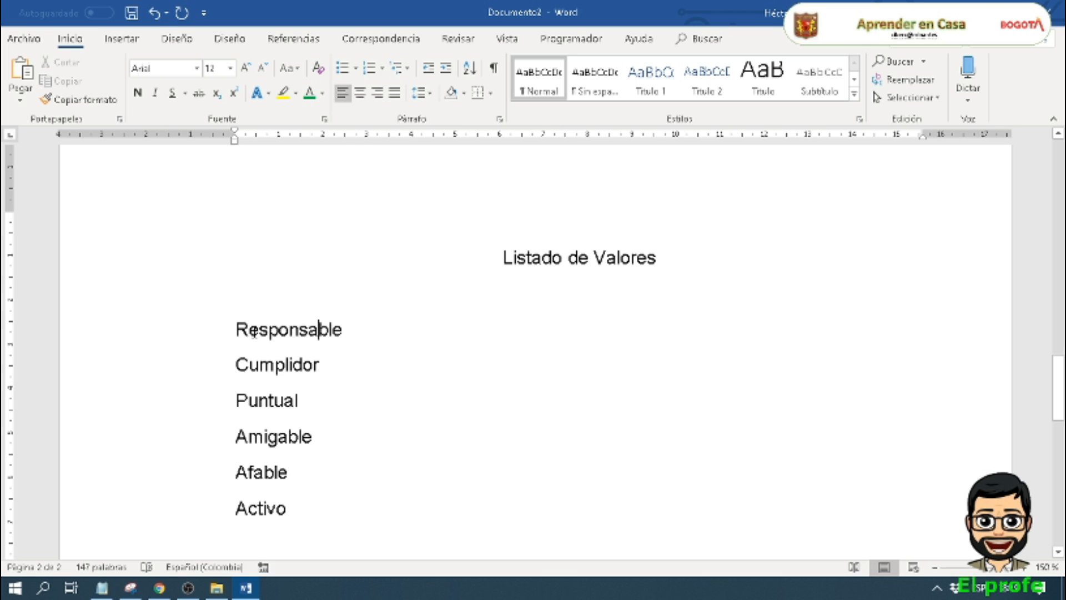
{"action": "left_click_drag", "start_coordinate": [238, 316], "coordinate": [286, 516]}
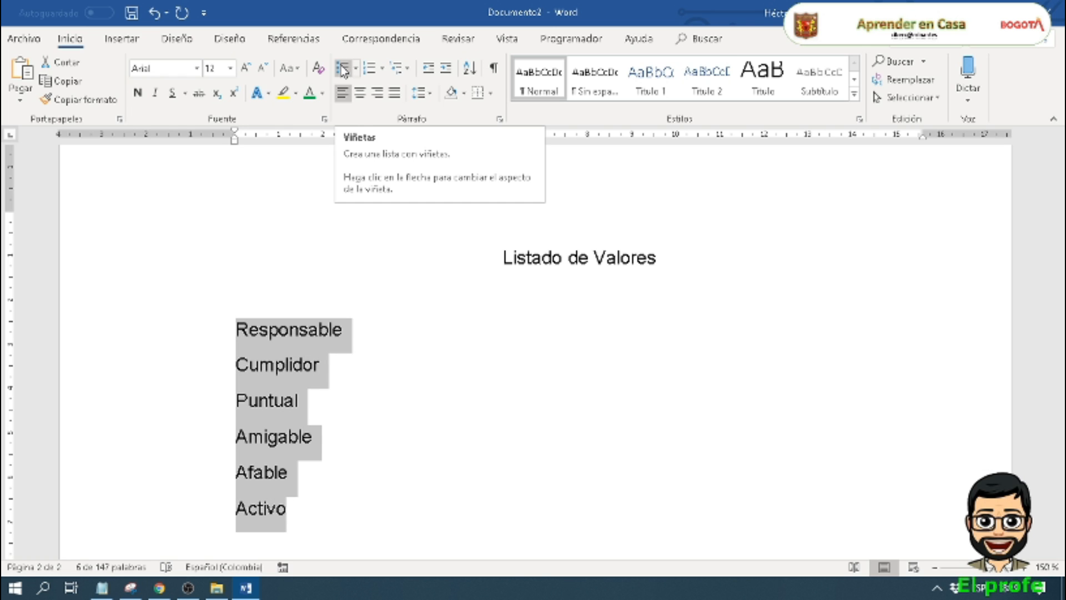
{"action": "left_click", "coordinate": [357, 69]}
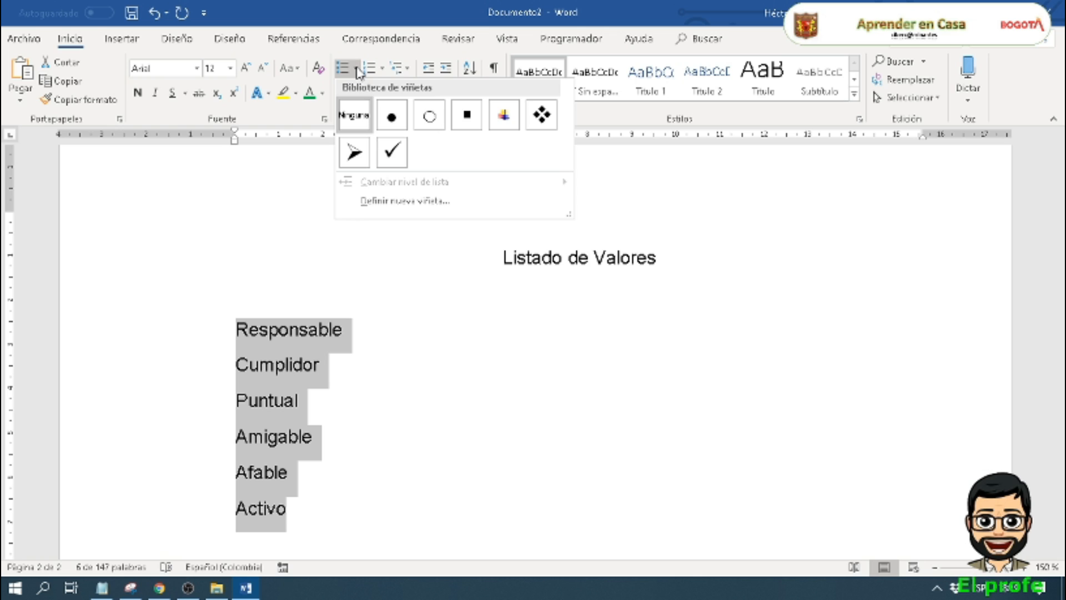
{"action": "left_click", "coordinate": [399, 108]}
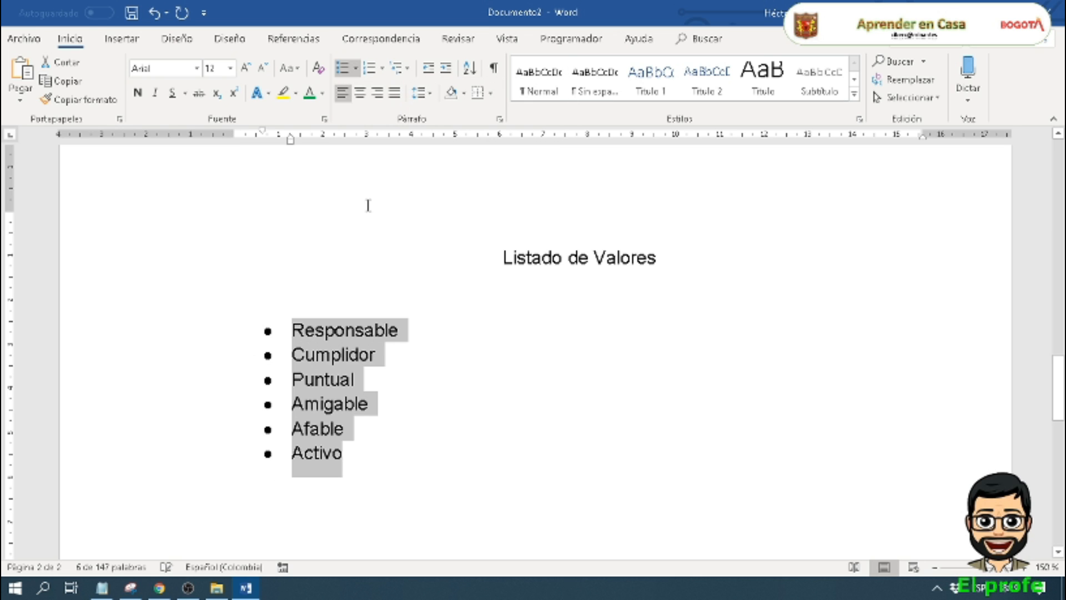
{"action": "left_click", "coordinate": [414, 408]}
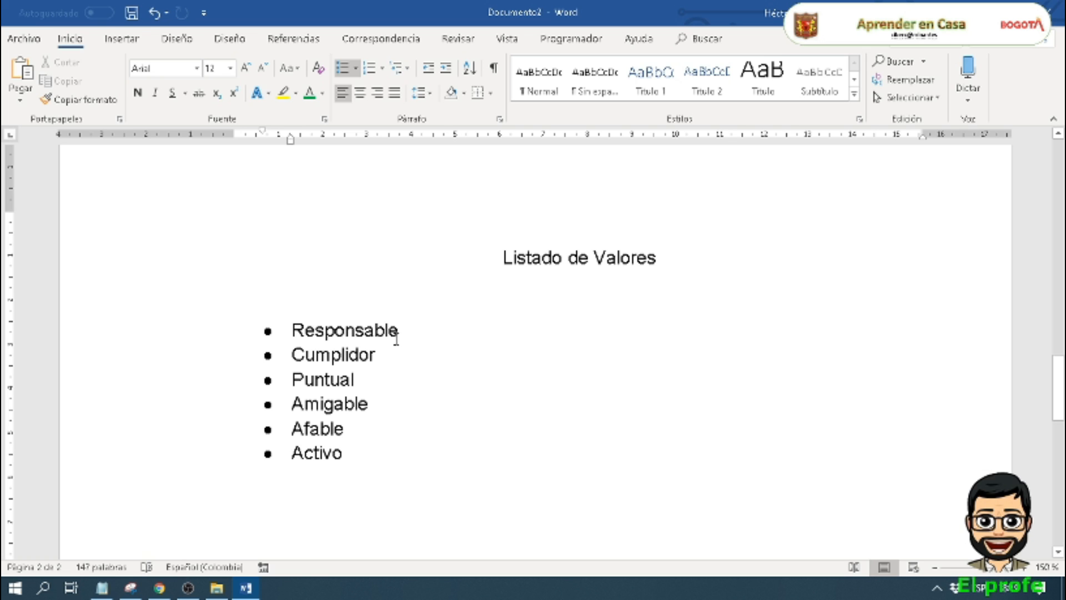
Step: Replace the bullets on the six values from Responsable to Activo with plain 1, 2, 3 numbering
{"action": "left_click_drag", "start_coordinate": [293, 330], "coordinate": [347, 466]}
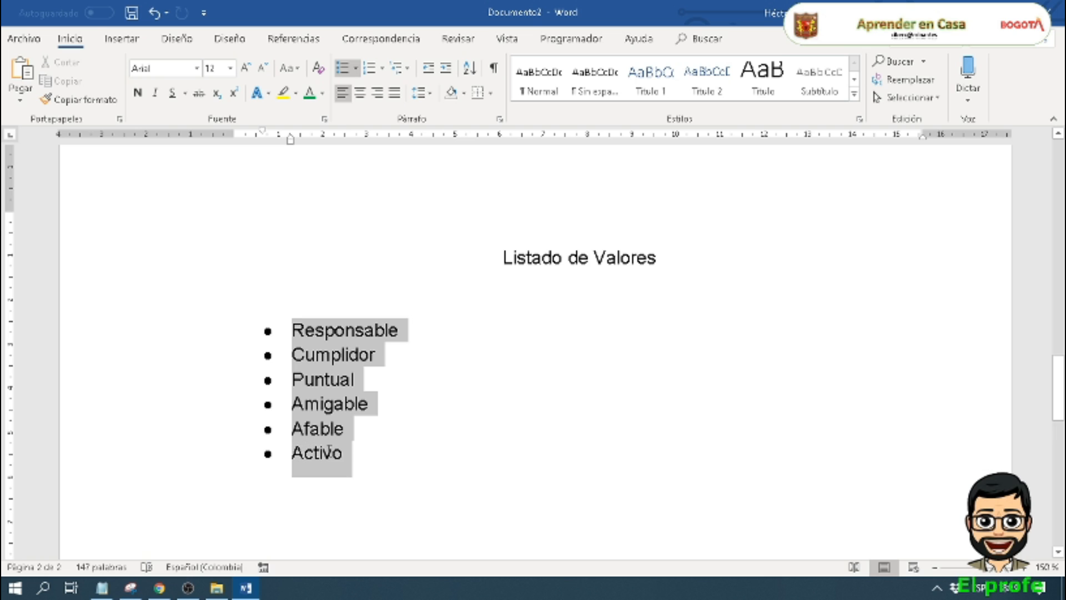
{"action": "left_click", "coordinate": [382, 67]}
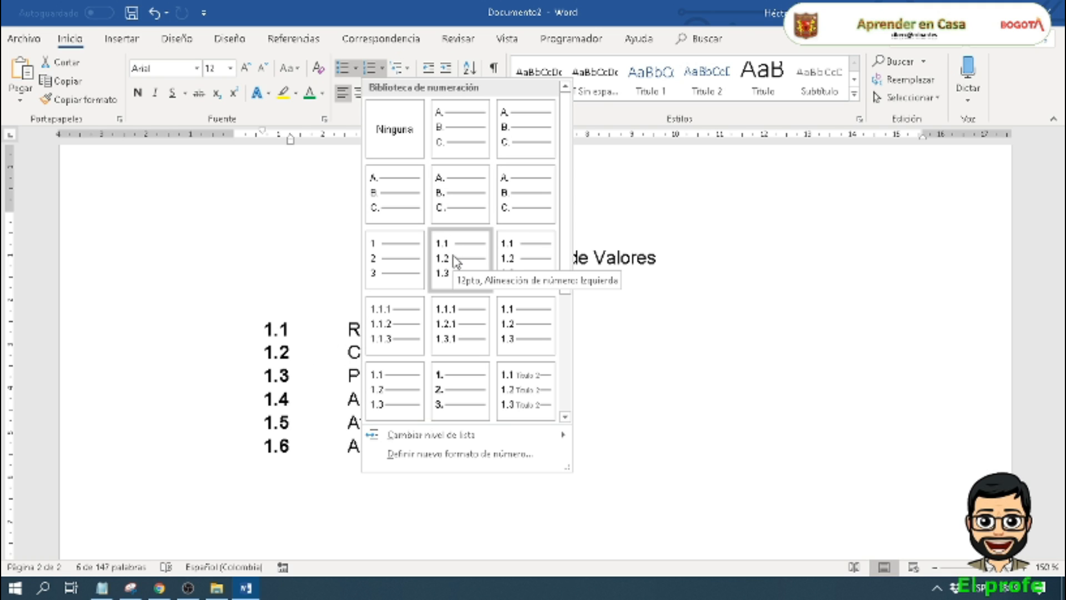
{"action": "left_click", "coordinate": [401, 257]}
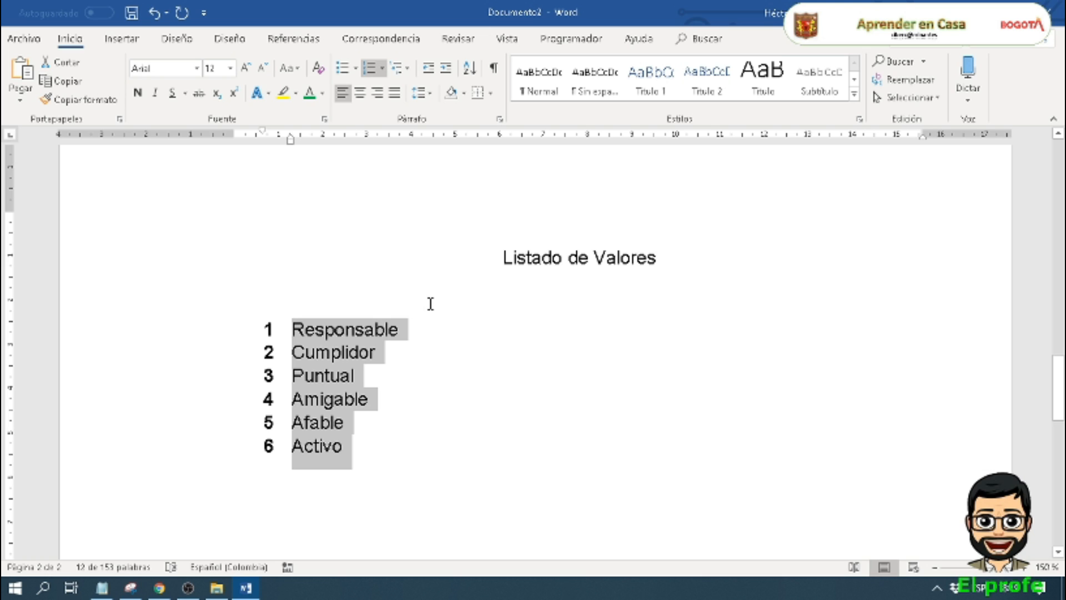
{"action": "left_click", "coordinate": [343, 69]}
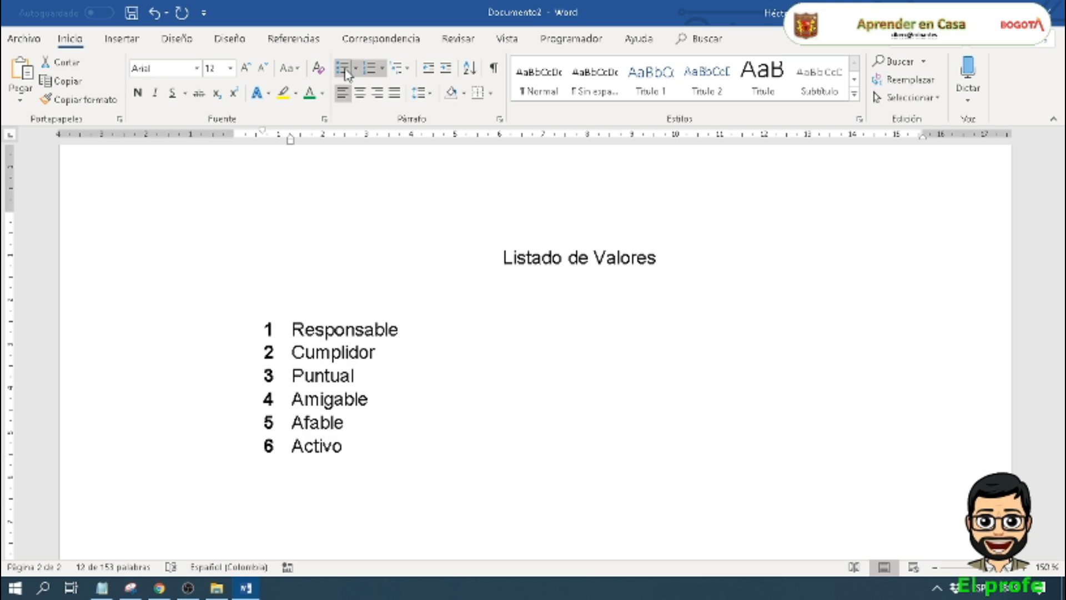
{"action": "left_click", "coordinate": [370, 69]}
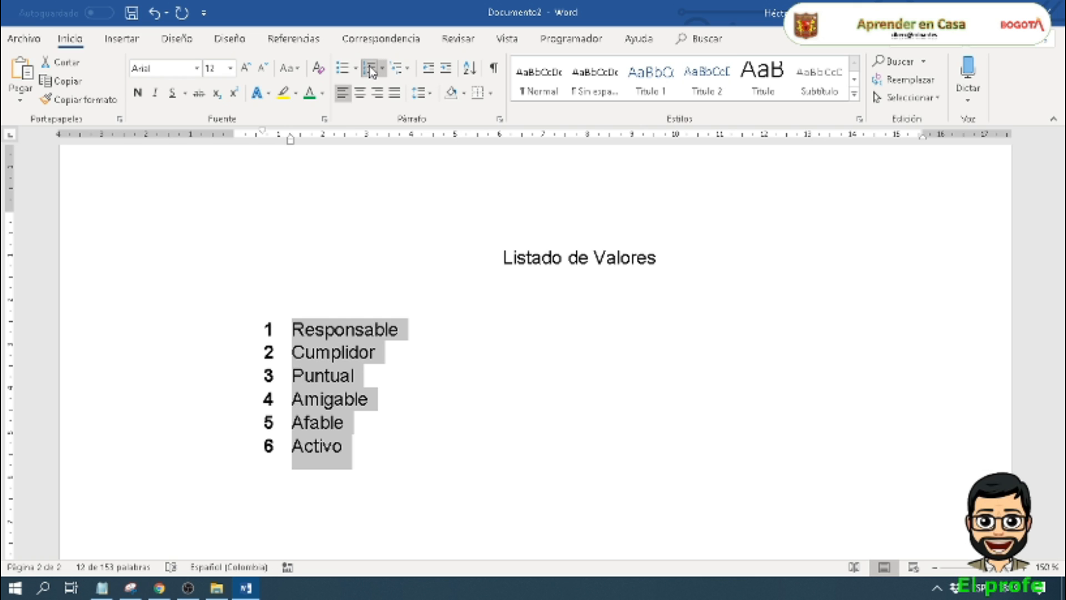
Step: Apply the multilevel list format with diamond and arrow bullets to the six values
{"action": "left_click", "coordinate": [405, 67]}
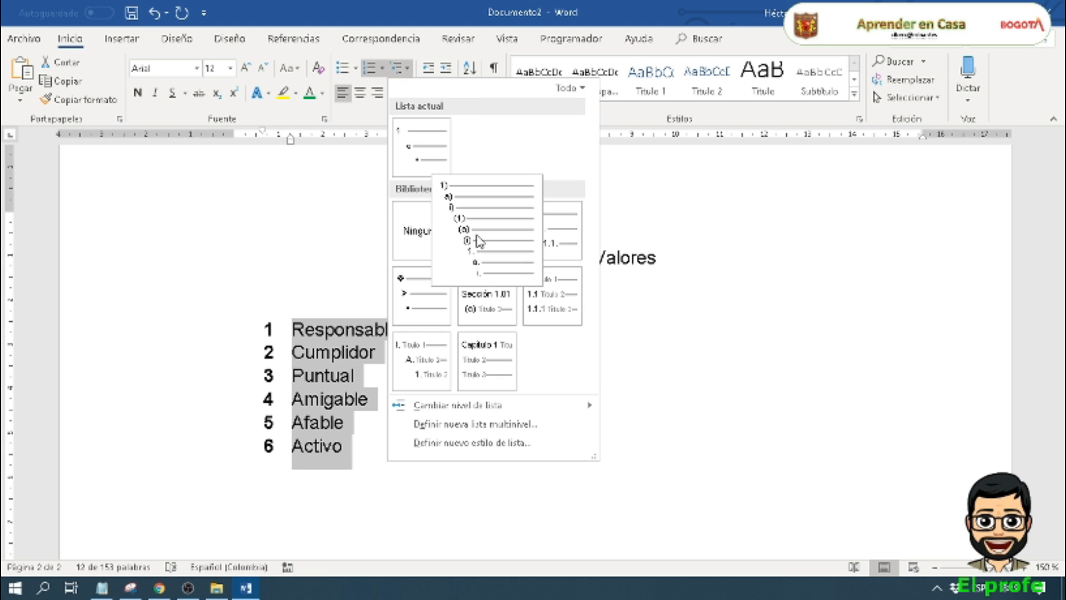
{"action": "mouse_move", "coordinate": [575, 245]}
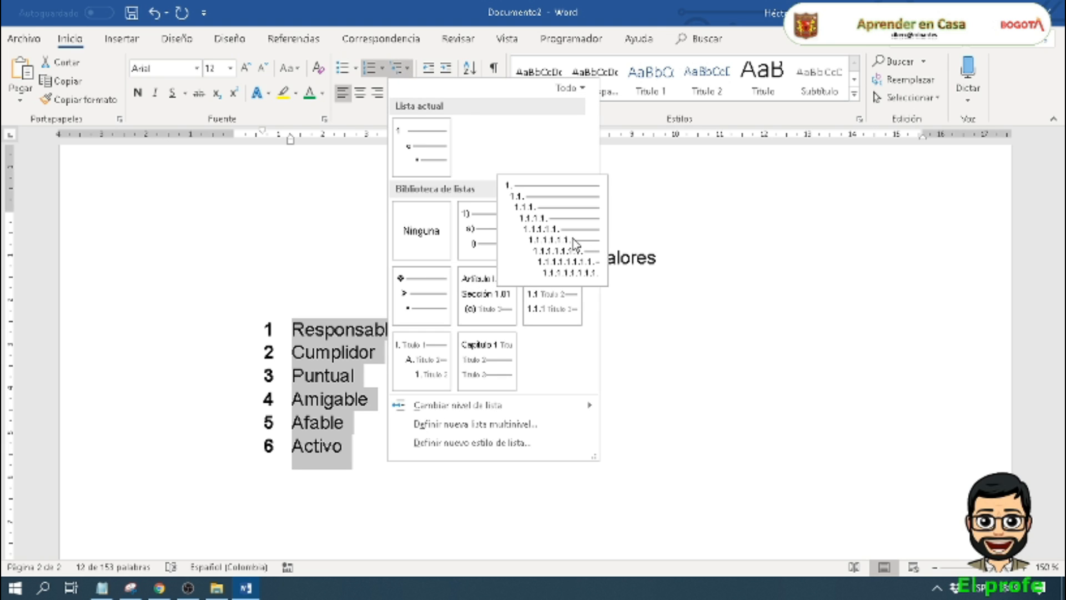
{"action": "left_click", "coordinate": [449, 307]}
{"action": "left_click", "coordinate": [383, 352]}
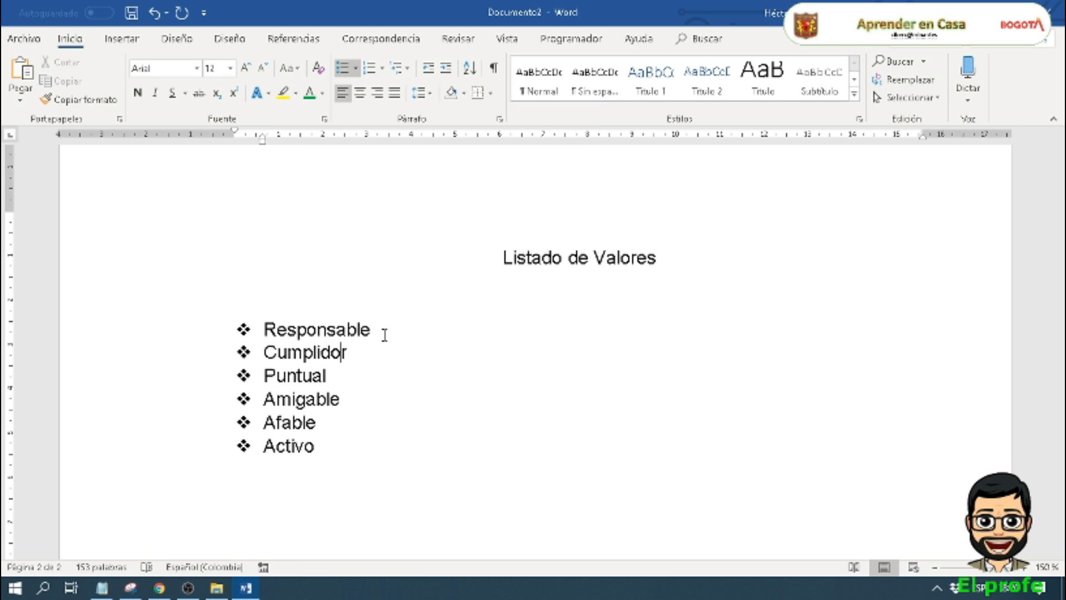
Step: Add the second-level item "En las tareas de clase y hogar" beneath Cumplidor
{"action": "key", "text": "Return"}
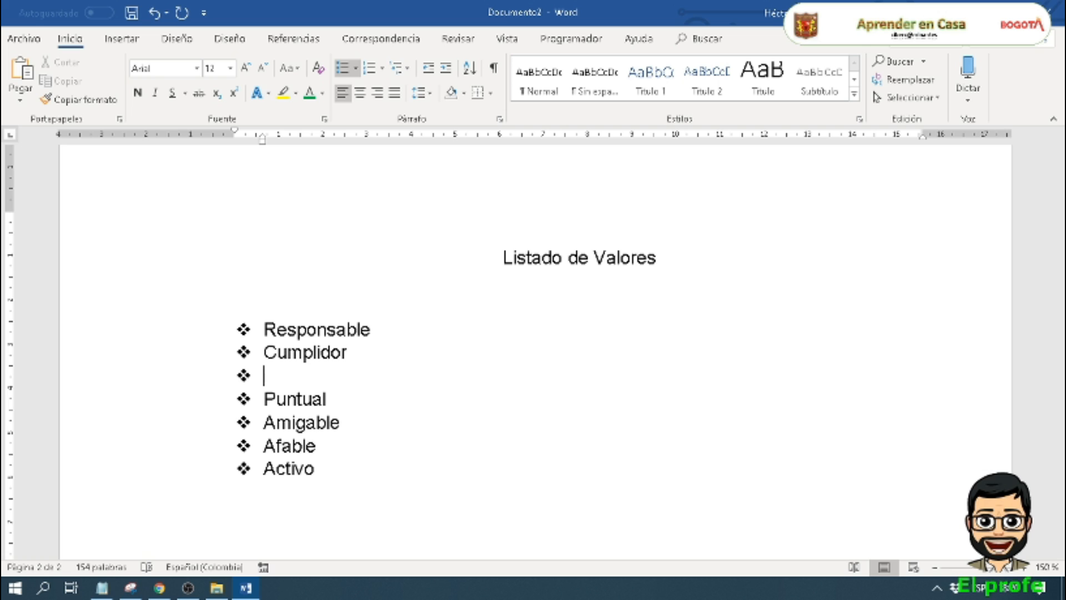
{"action": "key", "text": "Tab"}
{"action": "type", "text": "En las "}
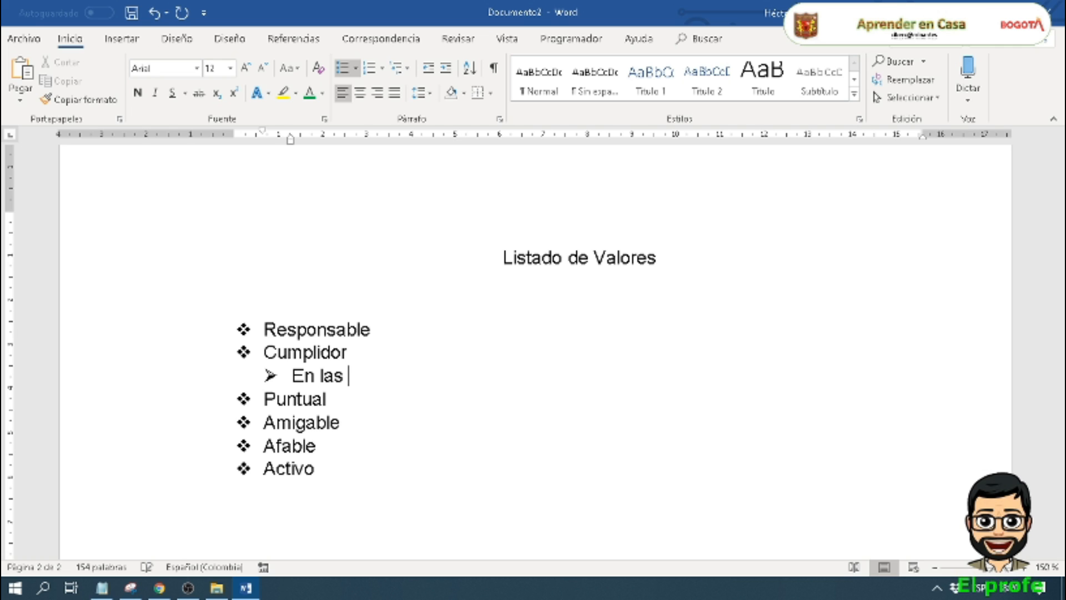
{"action": "type", "text": "tareas de "}
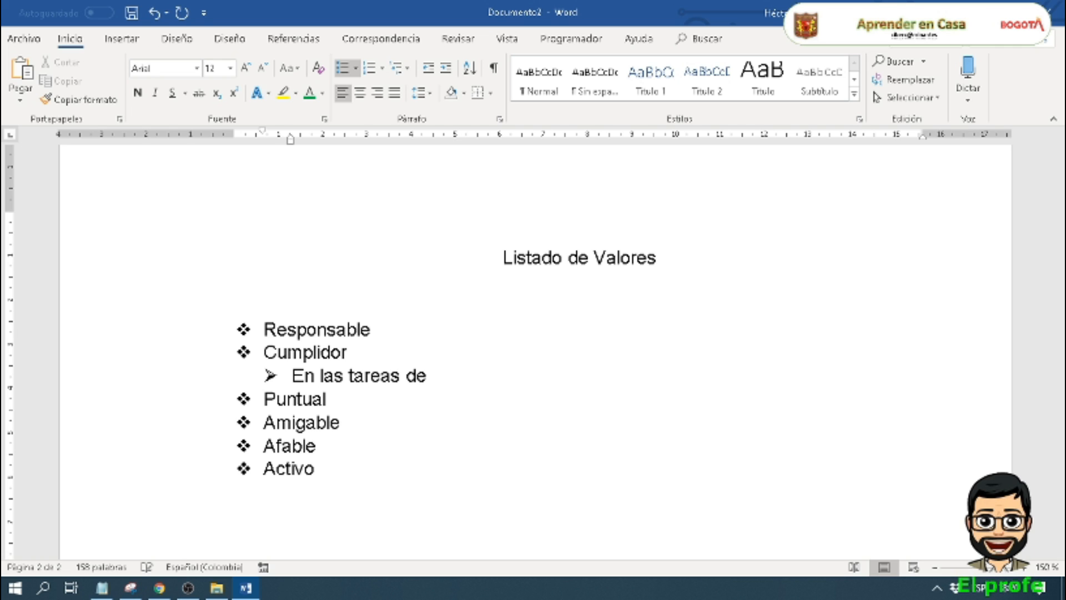
{"action": "type", "text": "clase y"}
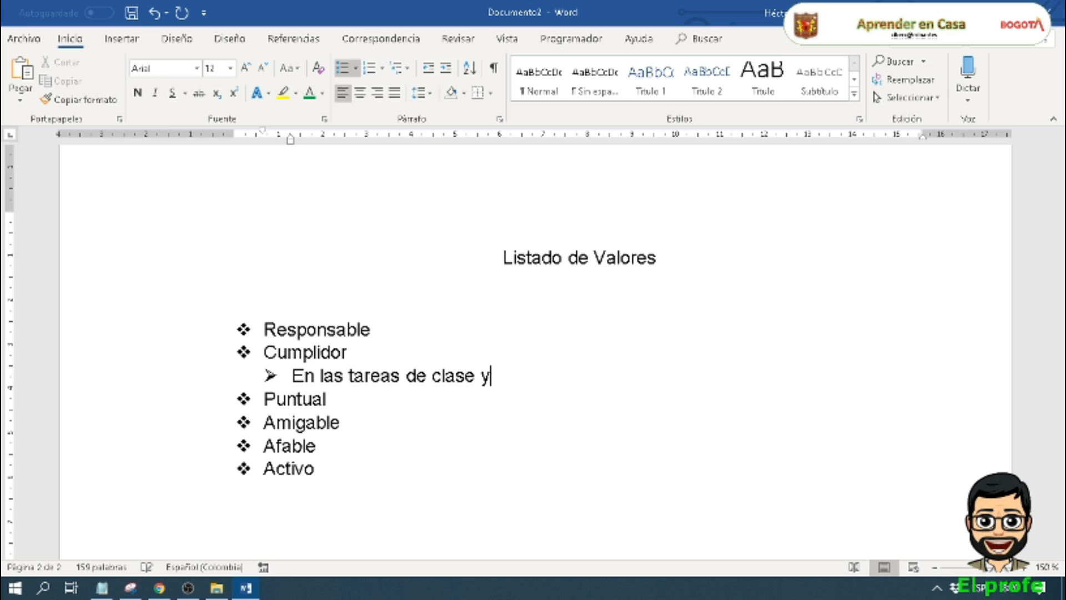
{"action": "type", "text": " hogar"}
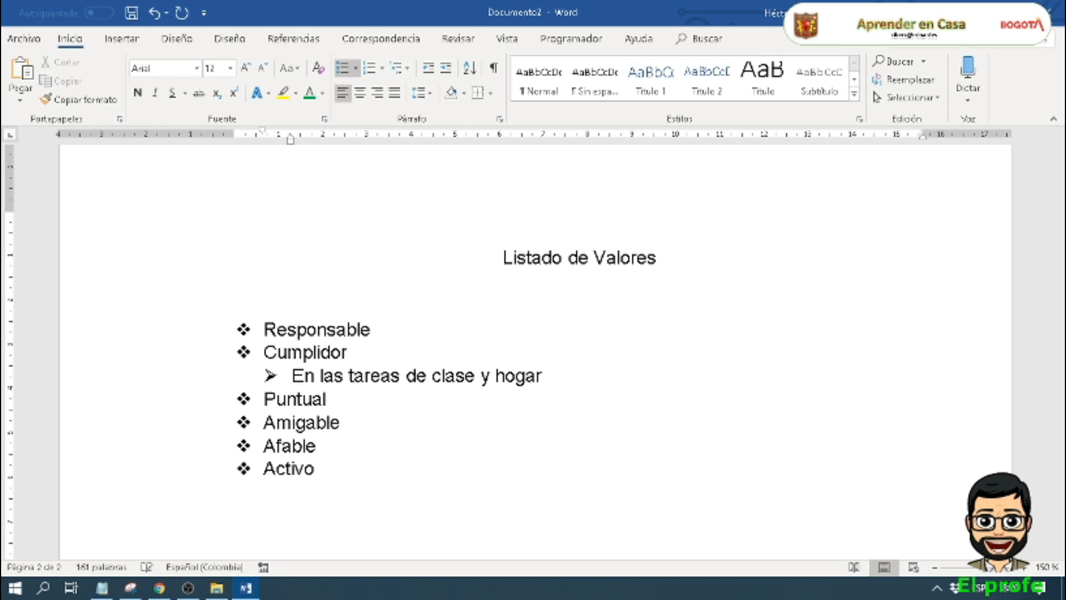
{"action": "left_click", "coordinate": [478, 345]}
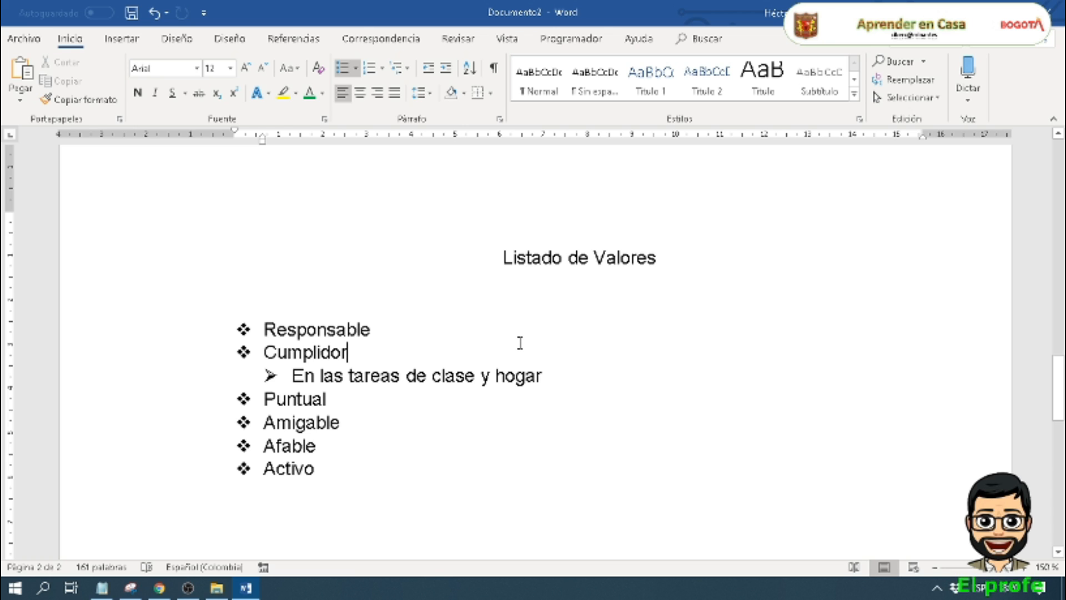
{"action": "left_click", "coordinate": [496, 376]}
{"action": "left_click", "coordinate": [344, 352]}
Step: Apply light orange paragraph shading to the heading "Listado de Valores"
{"action": "left_click_drag", "start_coordinate": [668, 258], "coordinate": [502, 261]}
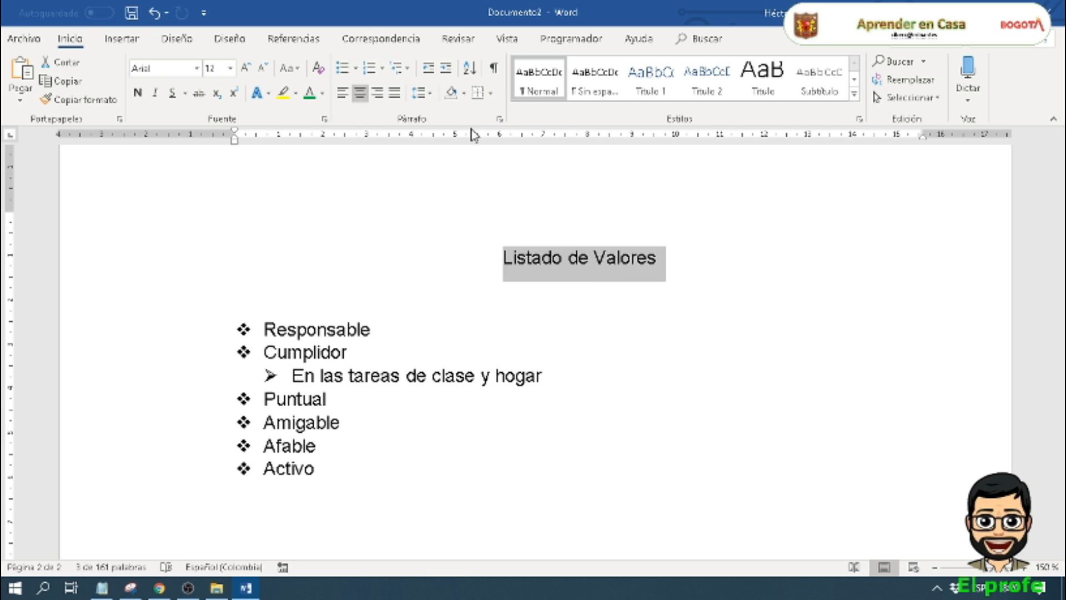
{"action": "left_click", "coordinate": [464, 95]}
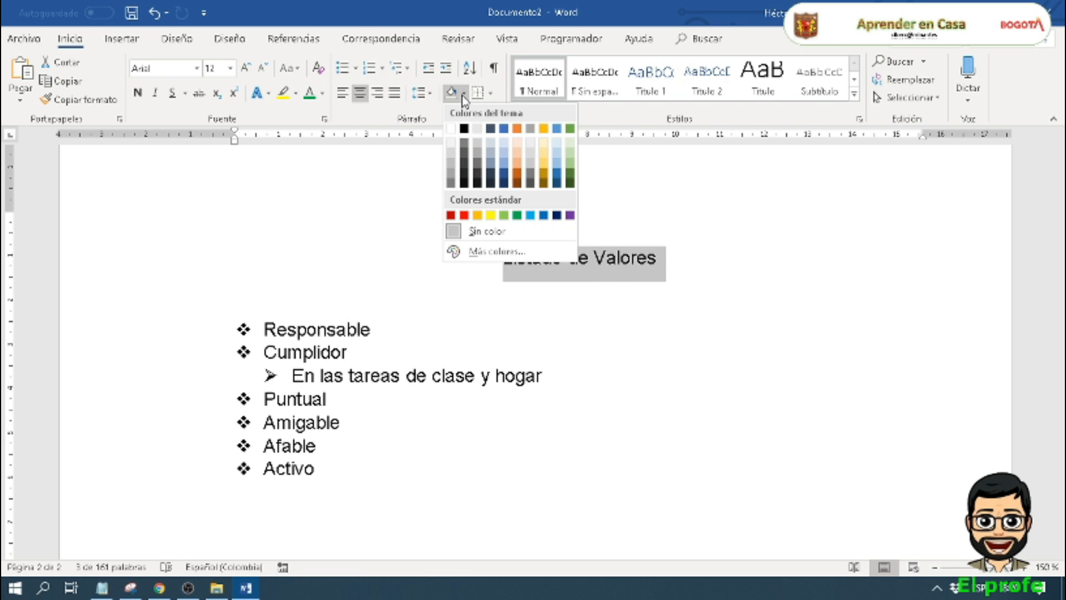
{"action": "left_click", "coordinate": [518, 161]}
{"action": "left_click", "coordinate": [509, 357]}
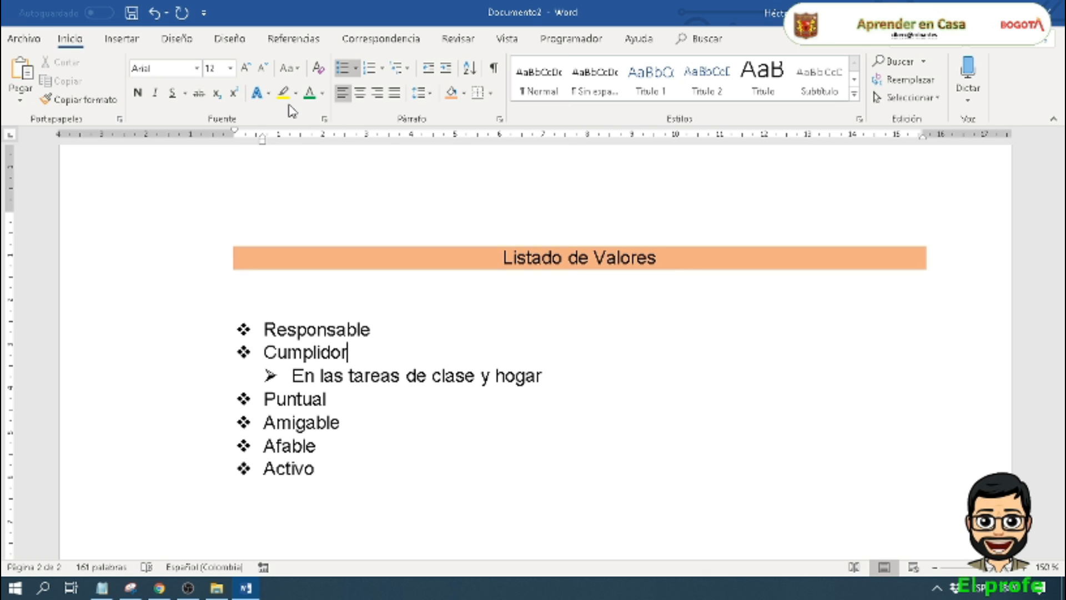
Step: Try a yellow text highlight on the heading "Listado de Valores" and undo it
{"action": "left_click_drag", "start_coordinate": [672, 256], "coordinate": [489, 261]}
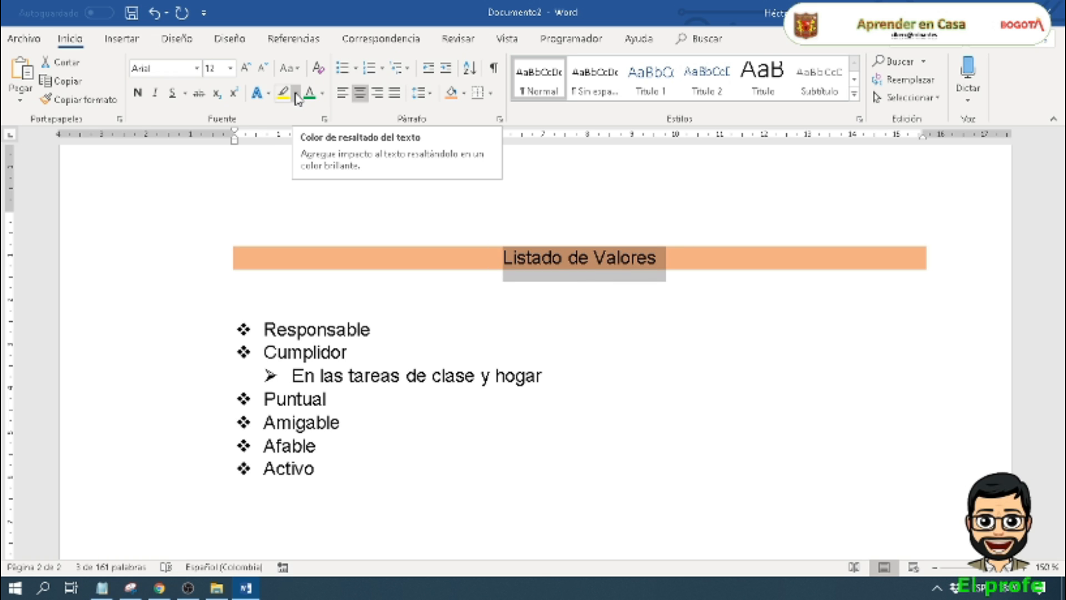
{"action": "left_click", "coordinate": [298, 99]}
{"action": "left_click", "coordinate": [288, 111]}
{"action": "left_click", "coordinate": [605, 293]}
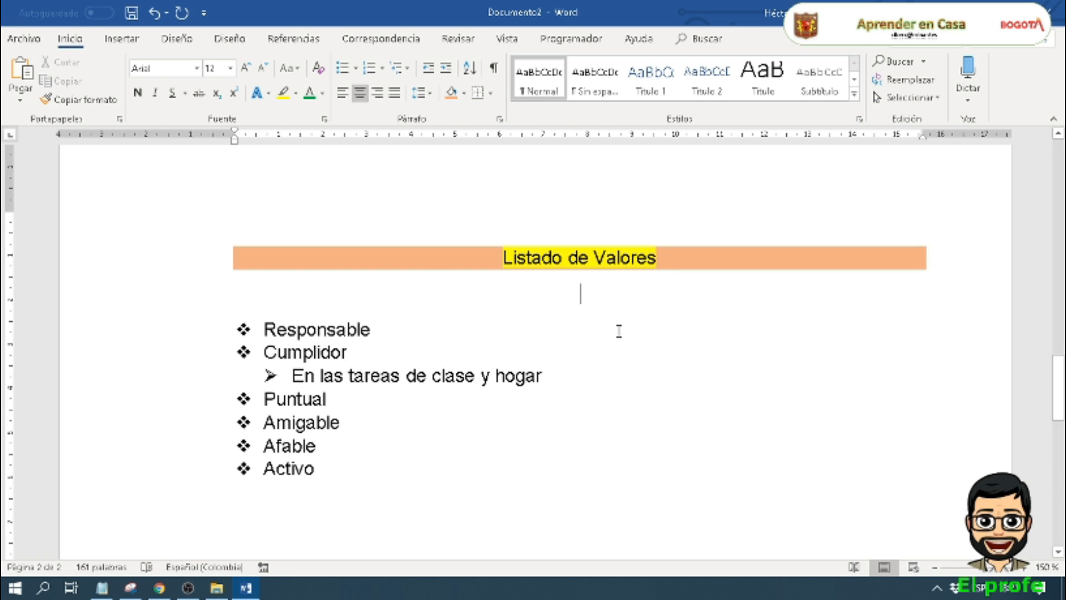
{"action": "key", "text": "ctrl+z"}
{"action": "key", "text": "ctrl+z"}
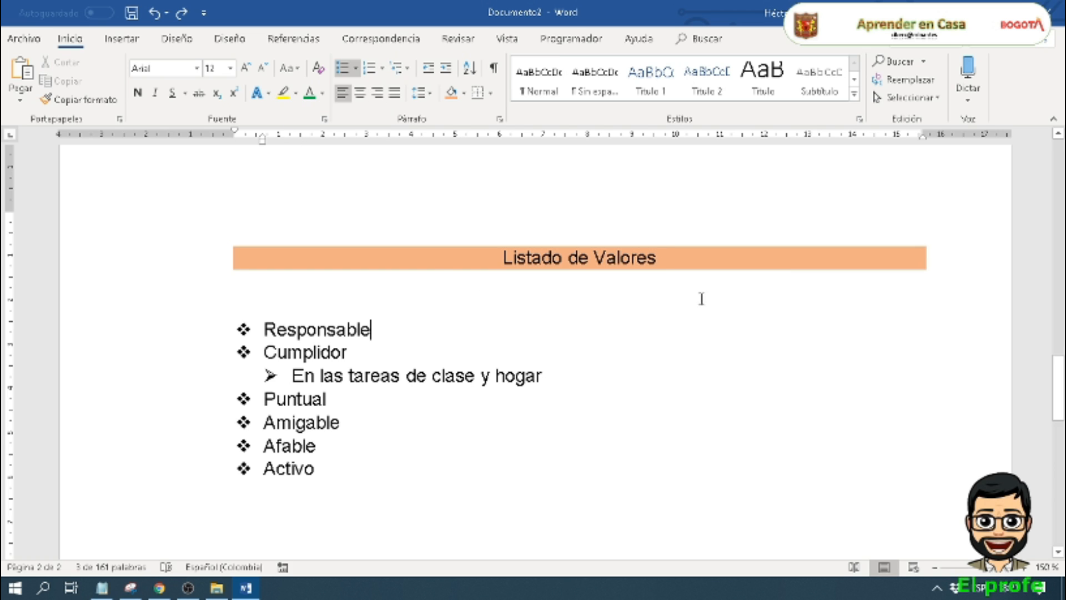
{"action": "left_click", "coordinate": [492, 95]}
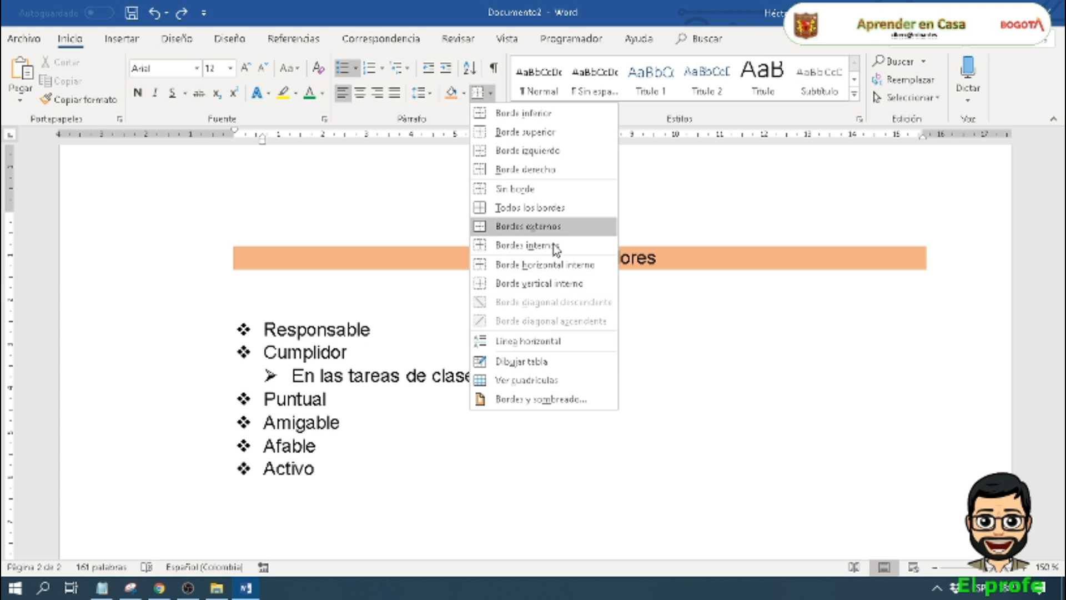
{"action": "left_click", "coordinate": [732, 257]}
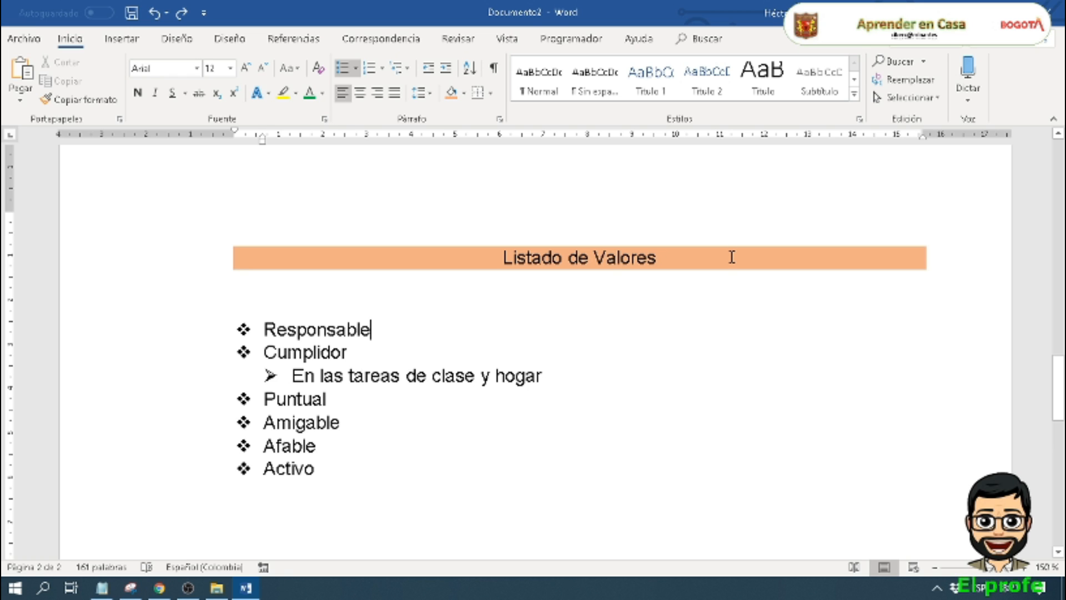
Step: Show the full list of styles and apply the Título 1 style to the heading "Listado de Valores"
{"action": "left_click", "coordinate": [859, 118]}
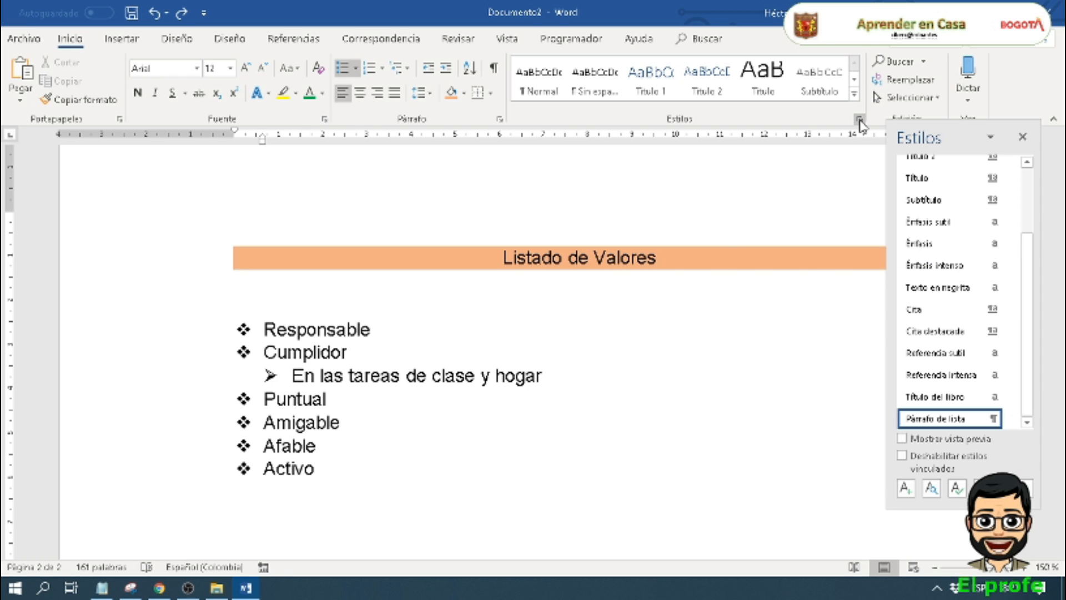
{"action": "left_click", "coordinate": [859, 119]}
{"action": "left_click", "coordinate": [859, 119]}
{"action": "left_click_drag", "start_coordinate": [662, 257], "coordinate": [528, 260]}
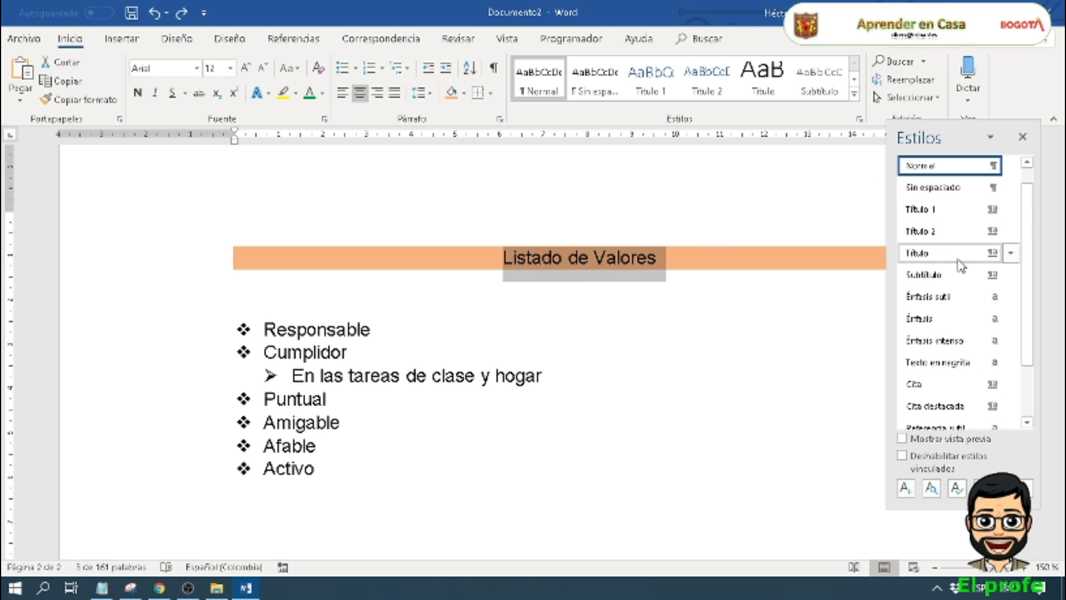
{"action": "left_click", "coordinate": [965, 211]}
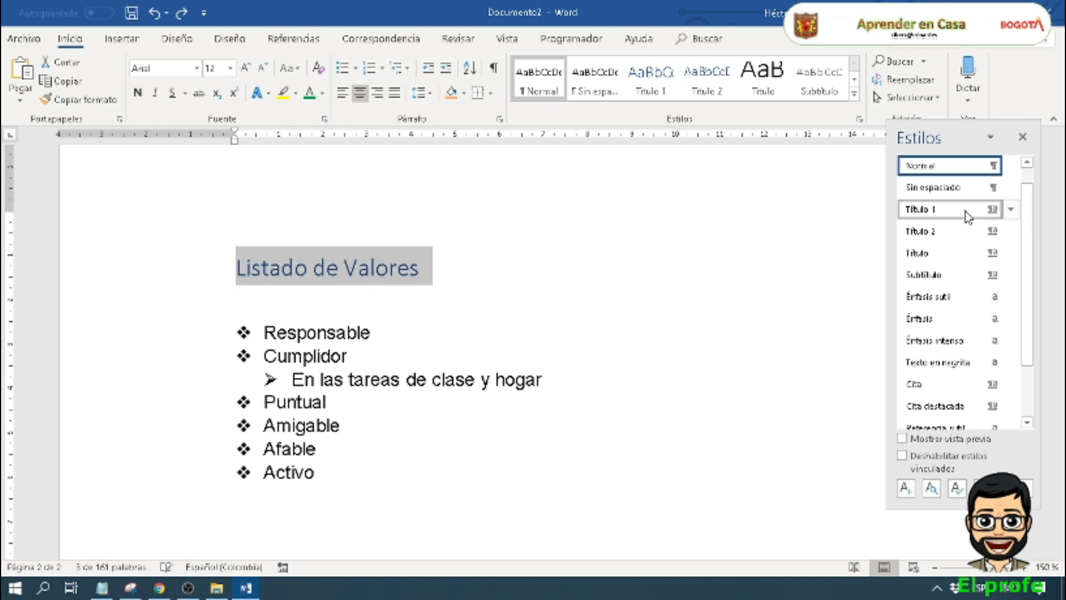
{"action": "left_click", "coordinate": [476, 326]}
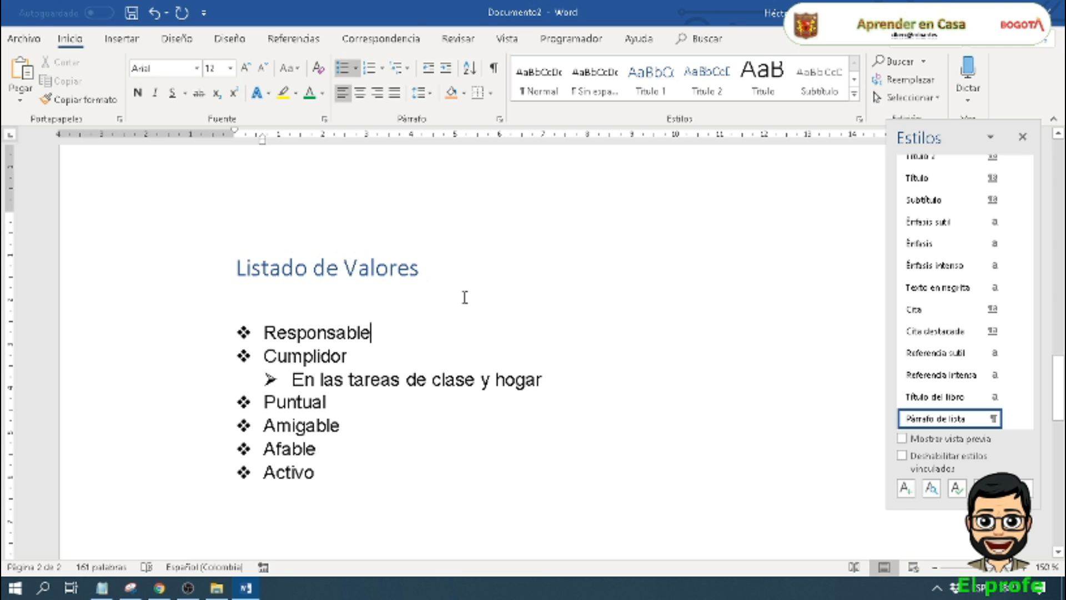
Step: Format the heading "Listado de Valores" as black Arial text at size 12
{"action": "left_click_drag", "start_coordinate": [438, 272], "coordinate": [239, 275]}
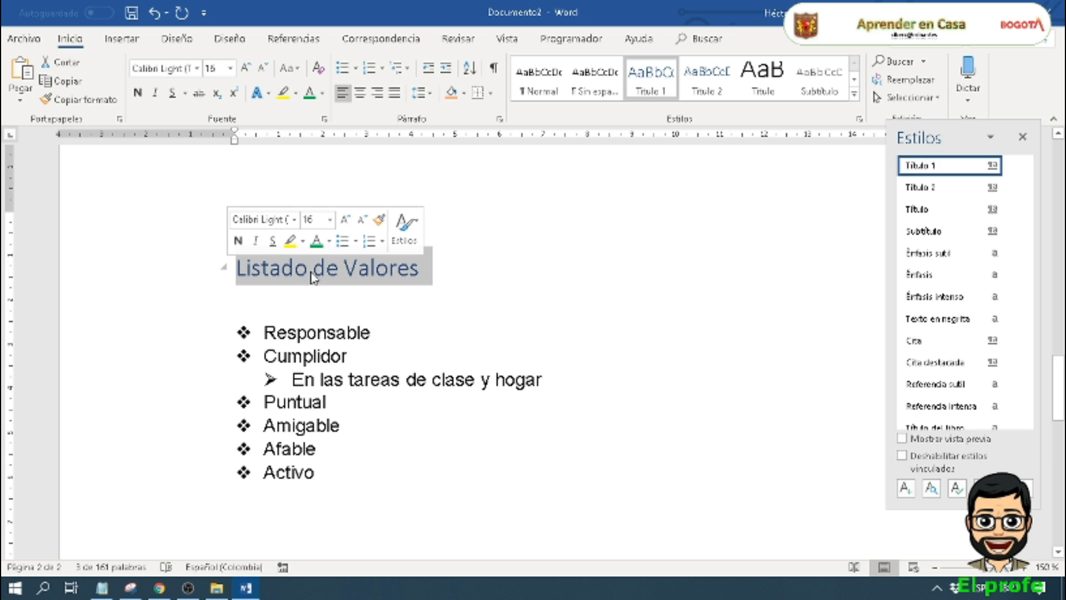
{"action": "left_click", "coordinate": [329, 241]}
{"action": "left_click", "coordinate": [338, 265]}
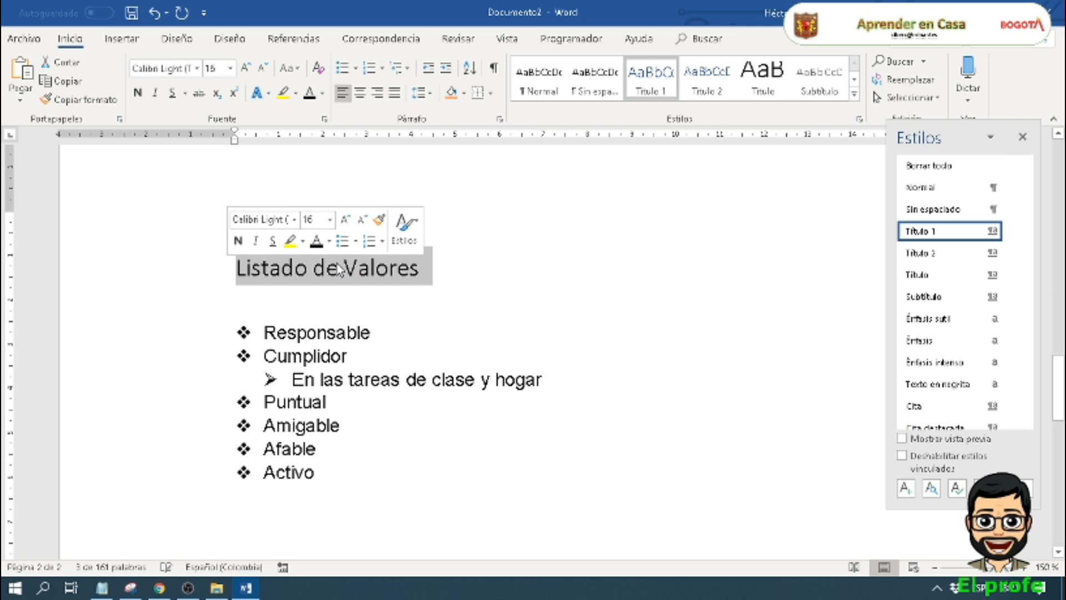
{"action": "left_click", "coordinate": [330, 219]}
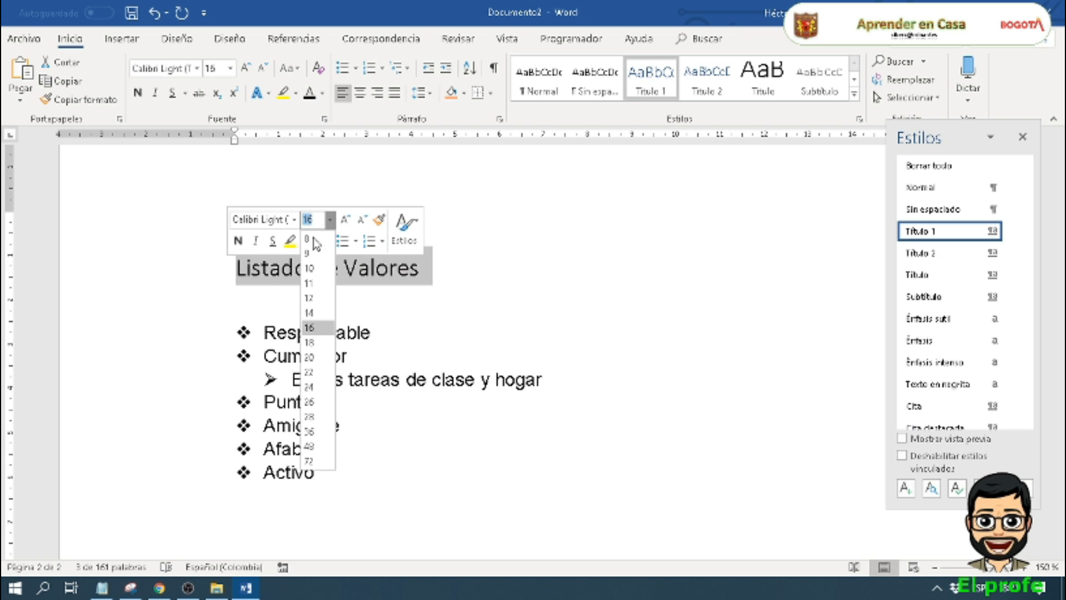
{"action": "left_click", "coordinate": [310, 298]}
{"action": "left_click", "coordinate": [295, 219]}
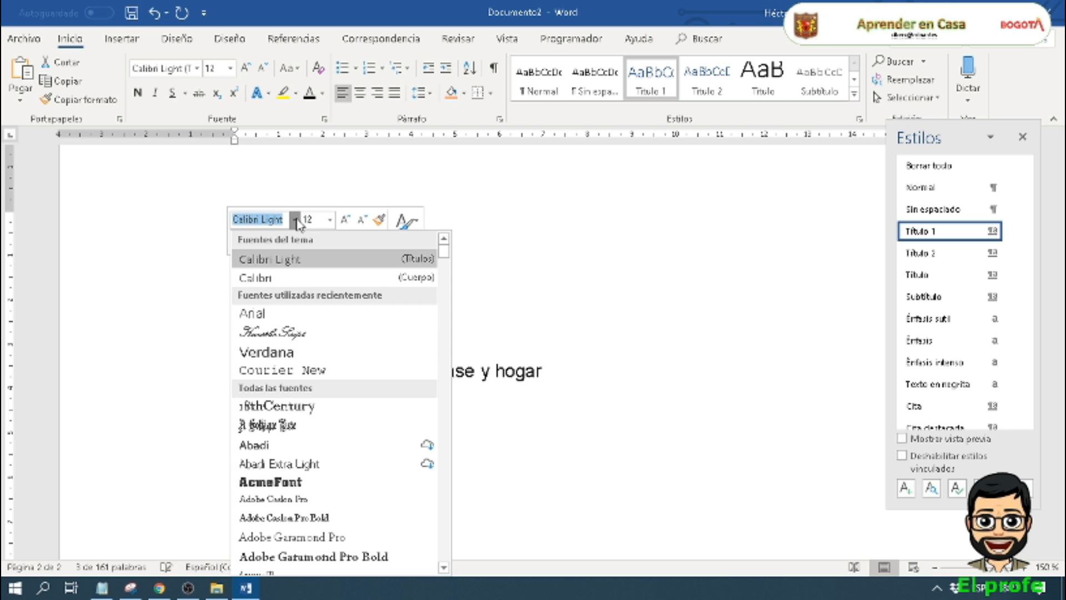
{"action": "left_click", "coordinate": [271, 313]}
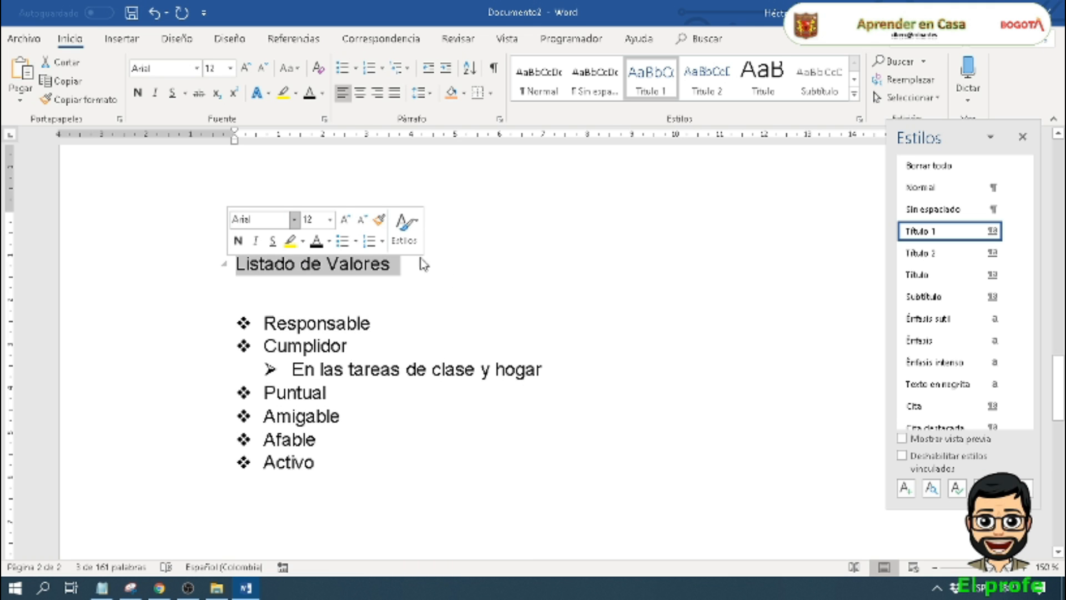
Step: Reapply the Título 1 style to the heading and undo that change
{"action": "left_click", "coordinate": [931, 235]}
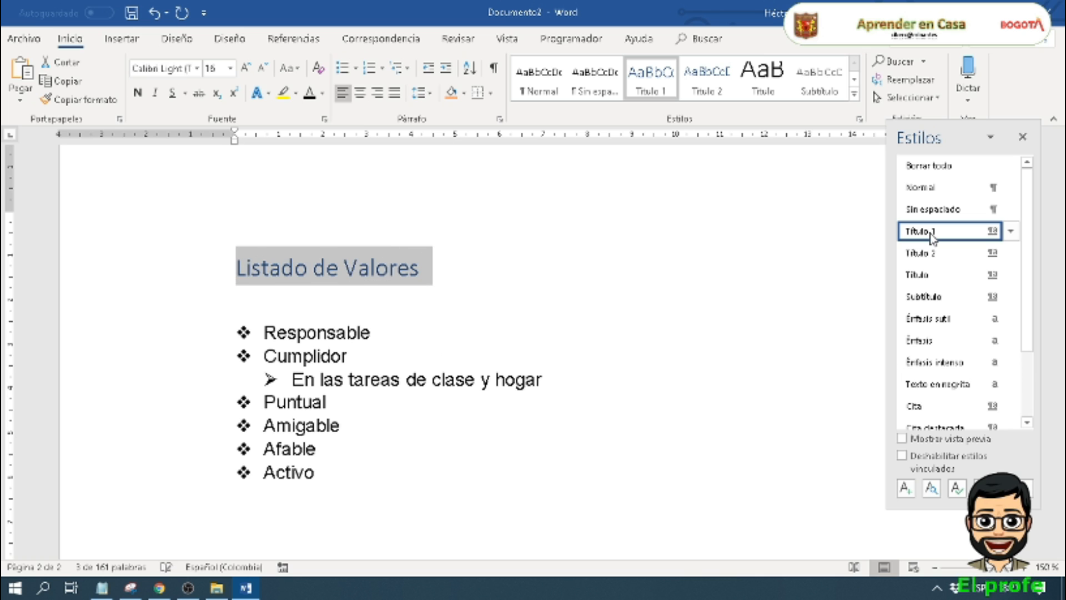
{"action": "key", "text": "ctrl+z"}
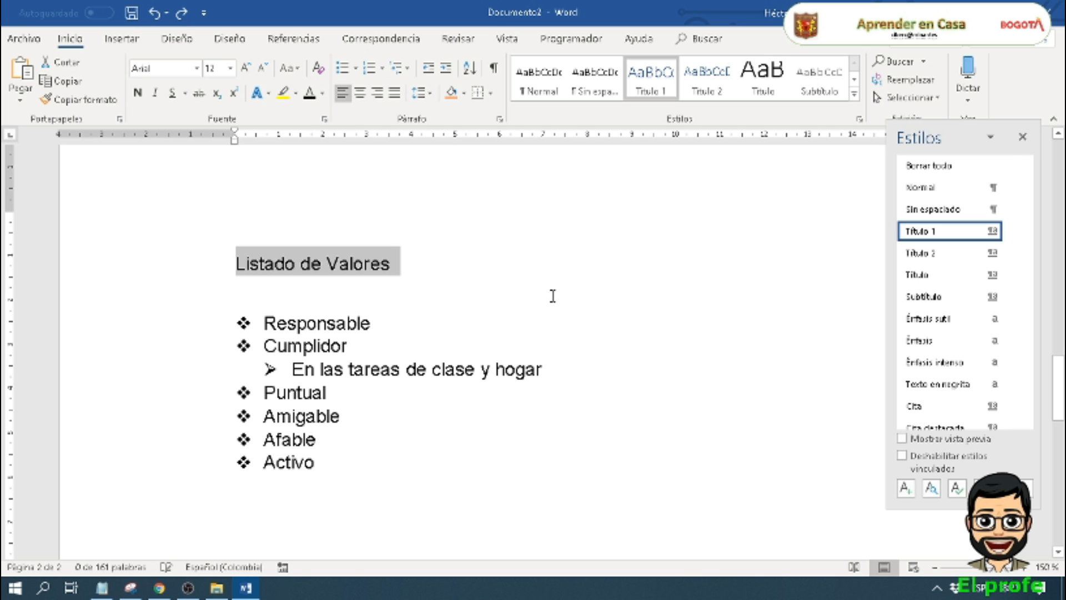
{"action": "left_click", "coordinate": [332, 266]}
{"action": "left_click", "coordinate": [382, 265]}
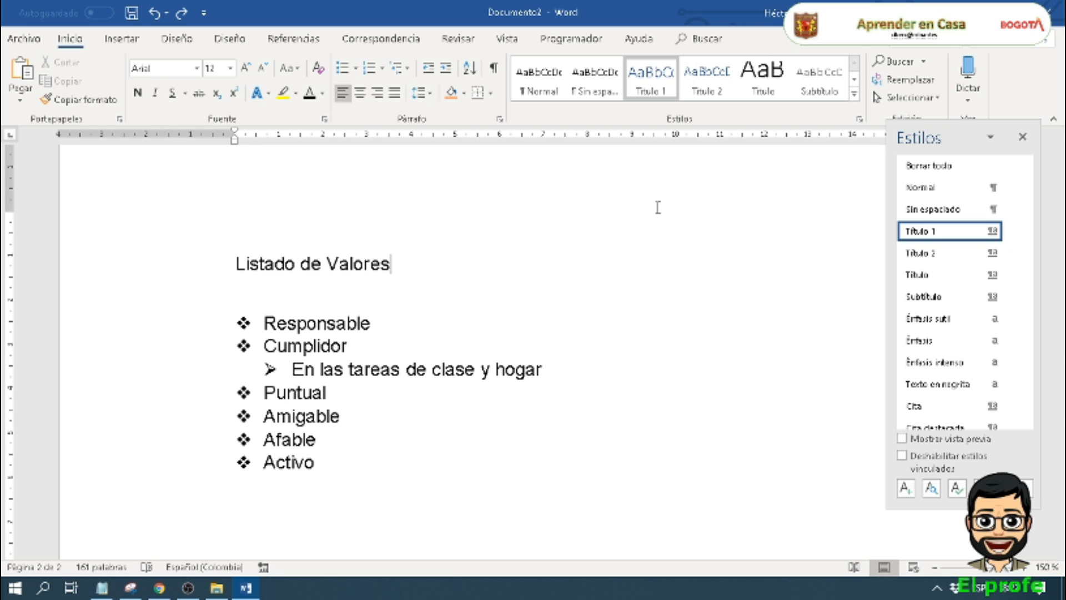
Step: Search the document for "activo" and replace the list entry "Activo" with "ProActivo"
{"action": "left_click", "coordinate": [924, 62]}
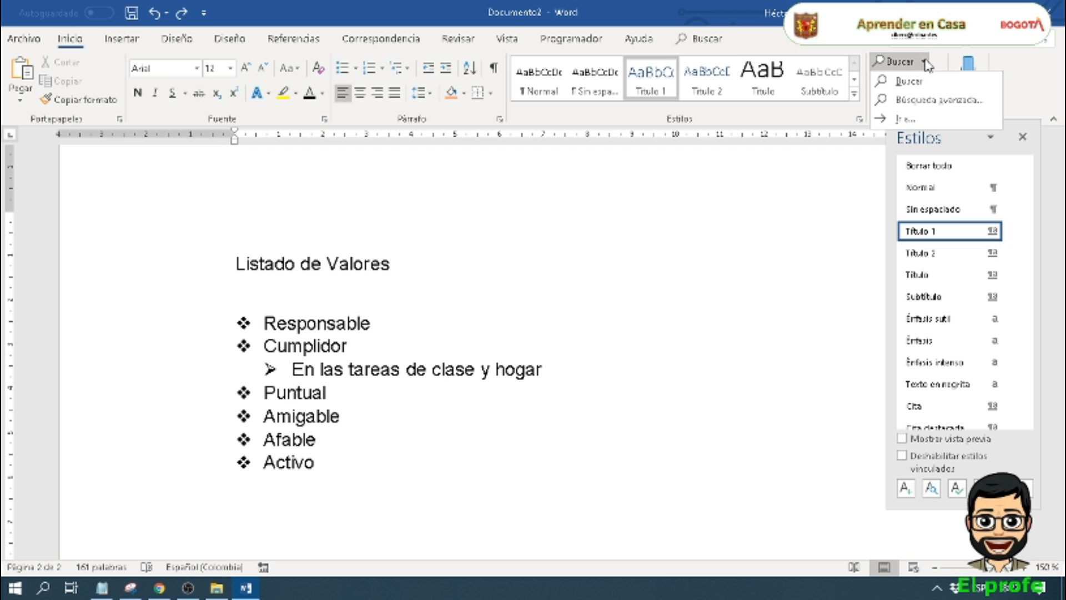
{"action": "left_click", "coordinate": [904, 82]}
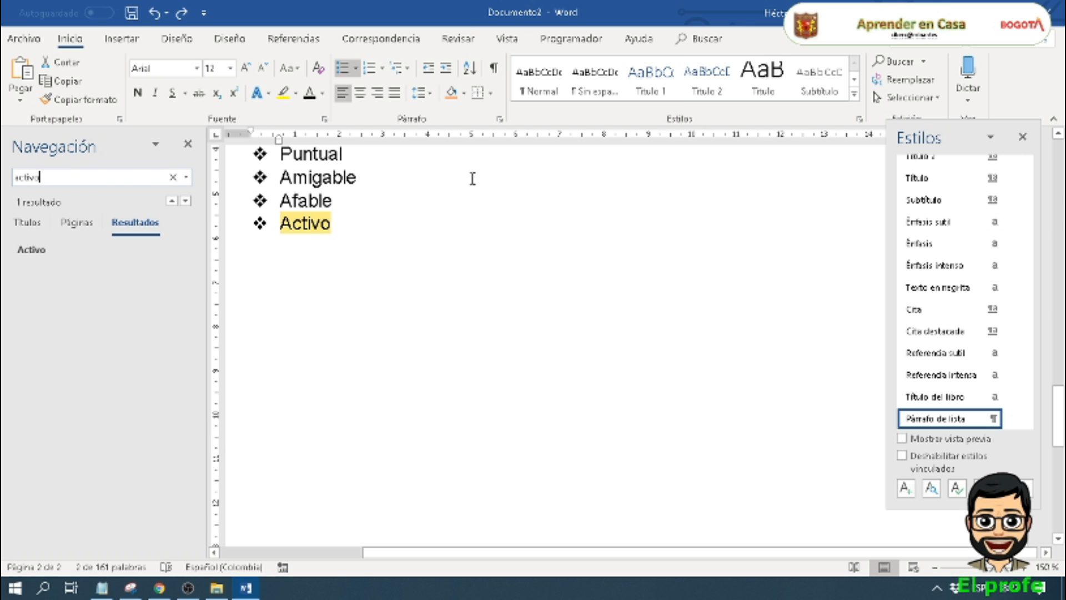
{"action": "left_click", "coordinate": [903, 82]}
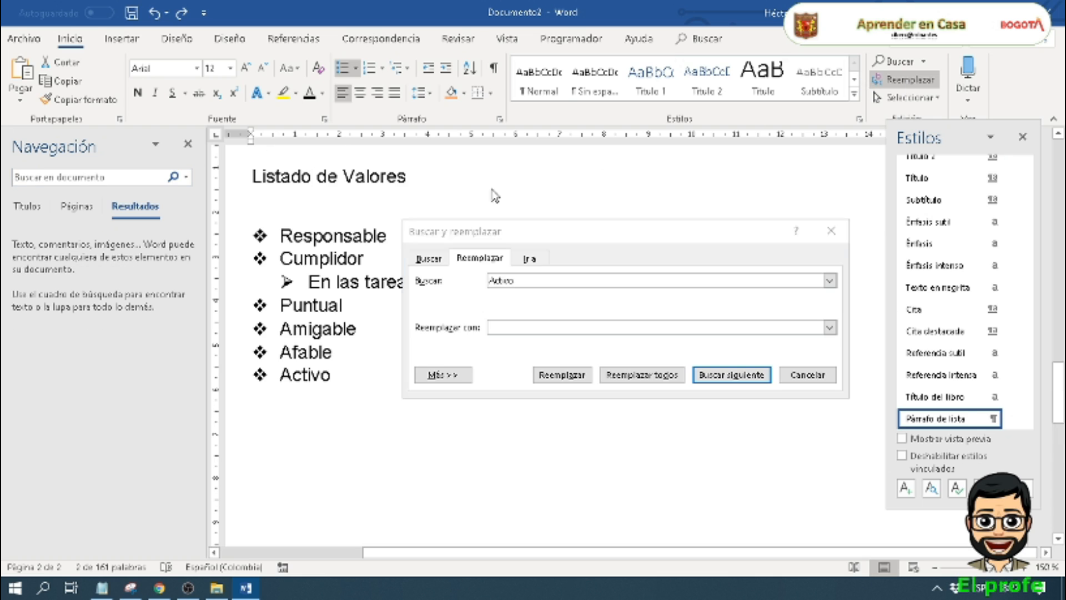
{"action": "left_click", "coordinate": [509, 328]}
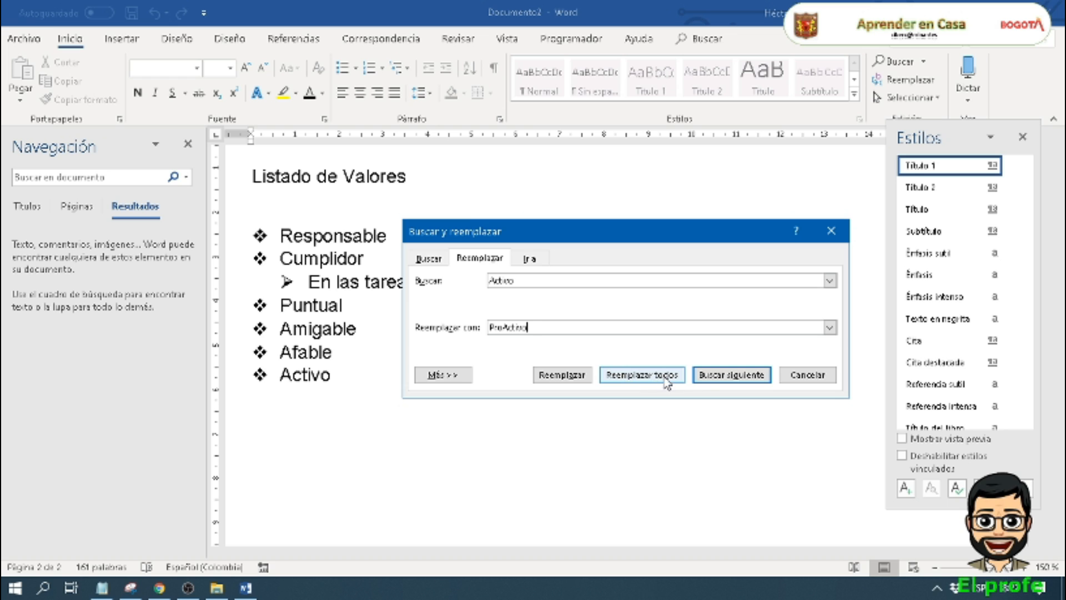
{"action": "left_click", "coordinate": [714, 383]}
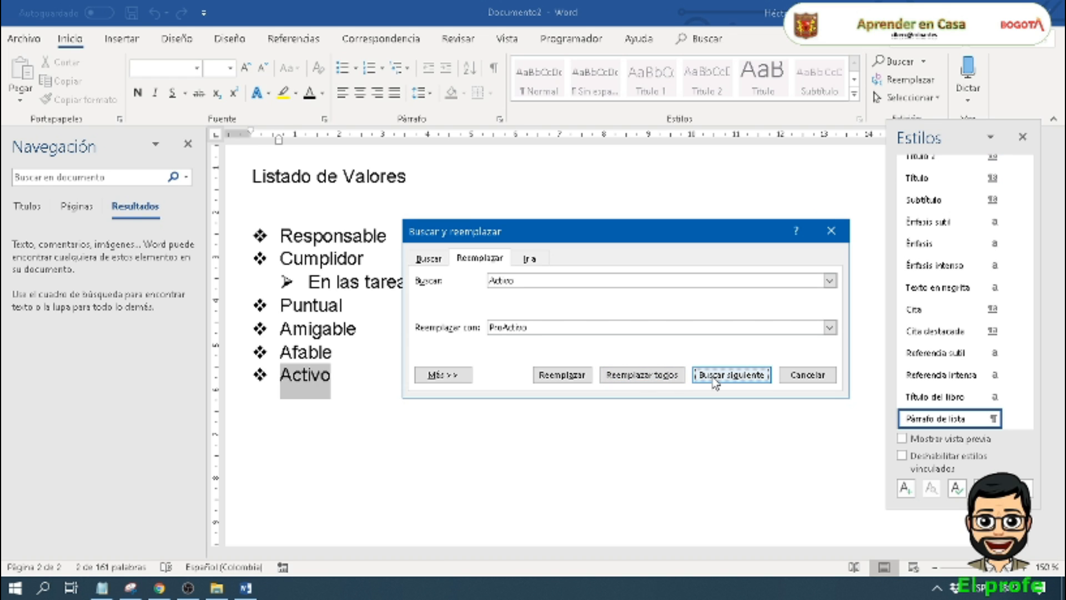
{"action": "left_click", "coordinate": [582, 382]}
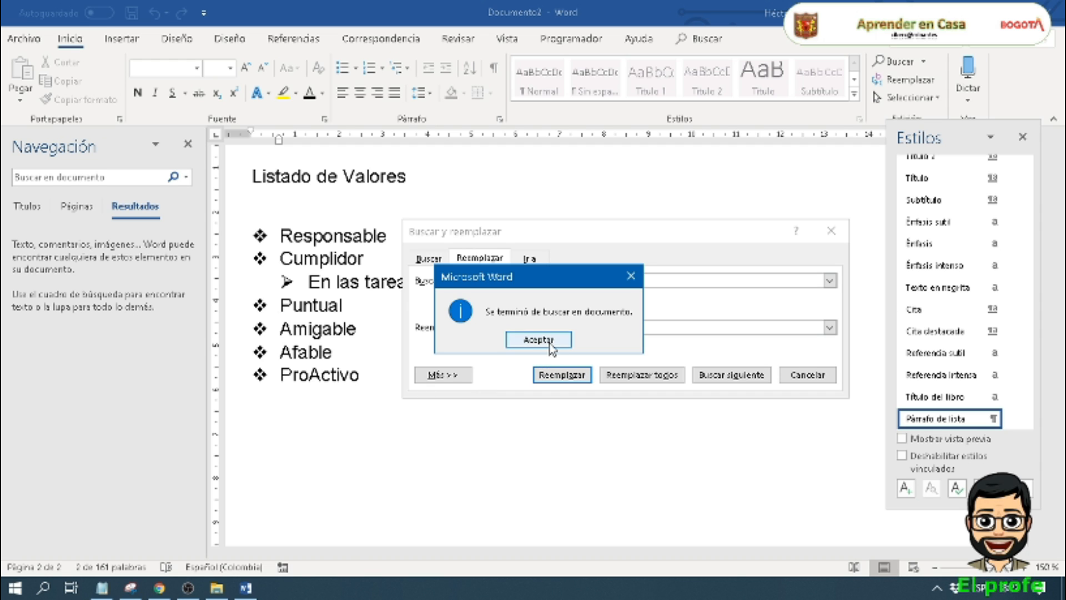
{"action": "left_click", "coordinate": [551, 341]}
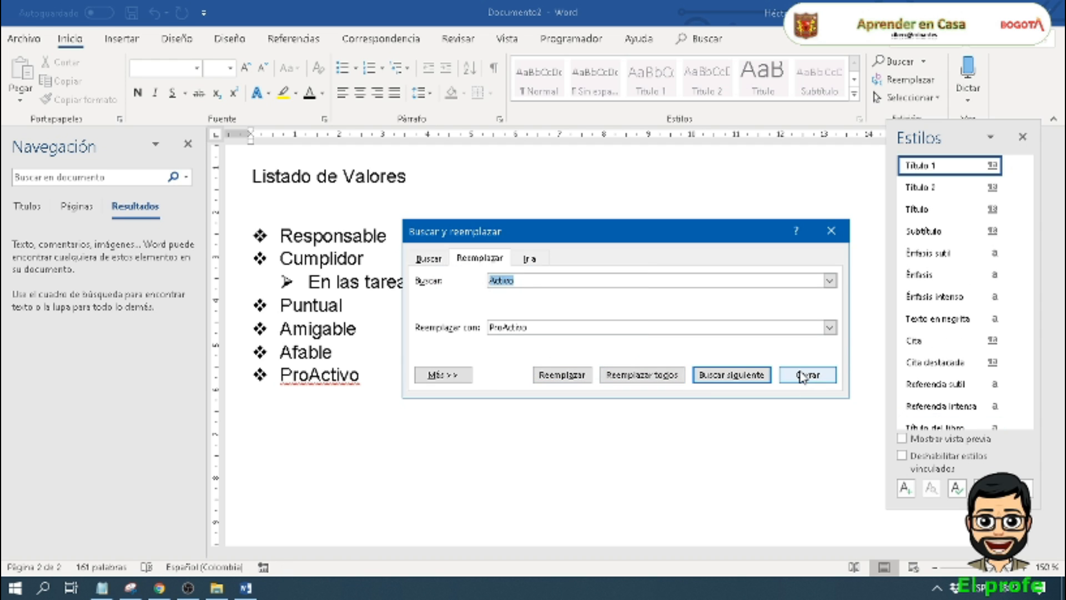
{"action": "left_click", "coordinate": [802, 375]}
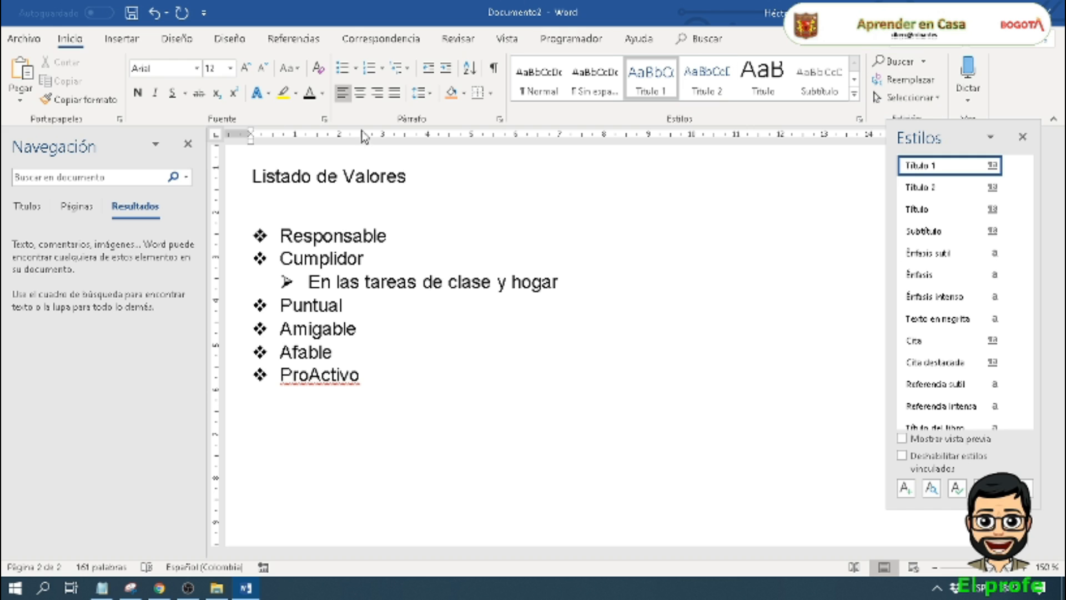
Step: Close the Navegación and Estilos panes and return to the list of values
{"action": "left_click", "coordinate": [428, 381]}
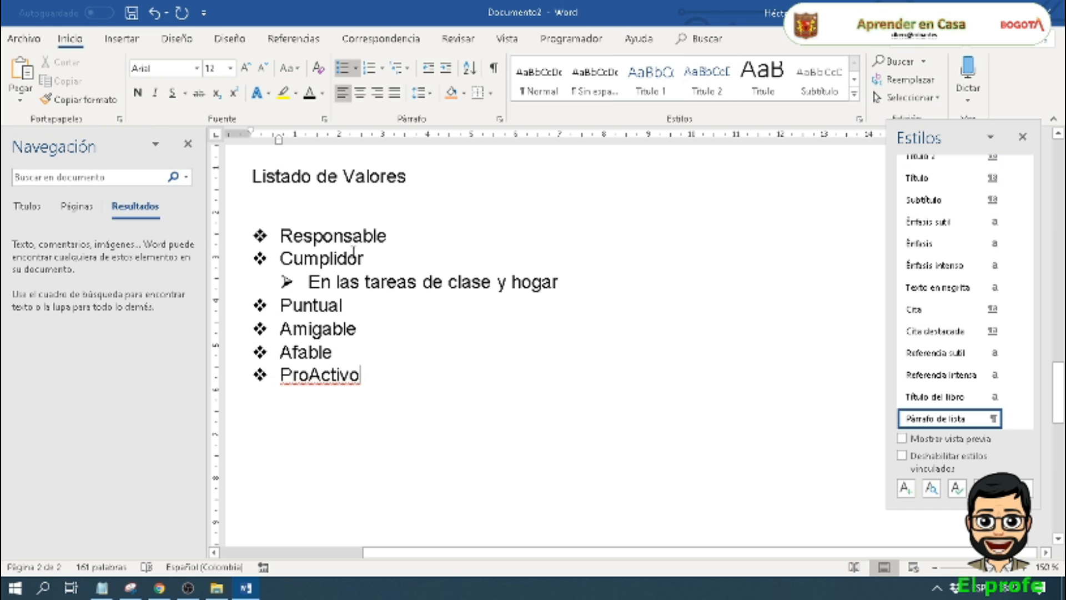
{"action": "left_click", "coordinate": [189, 145]}
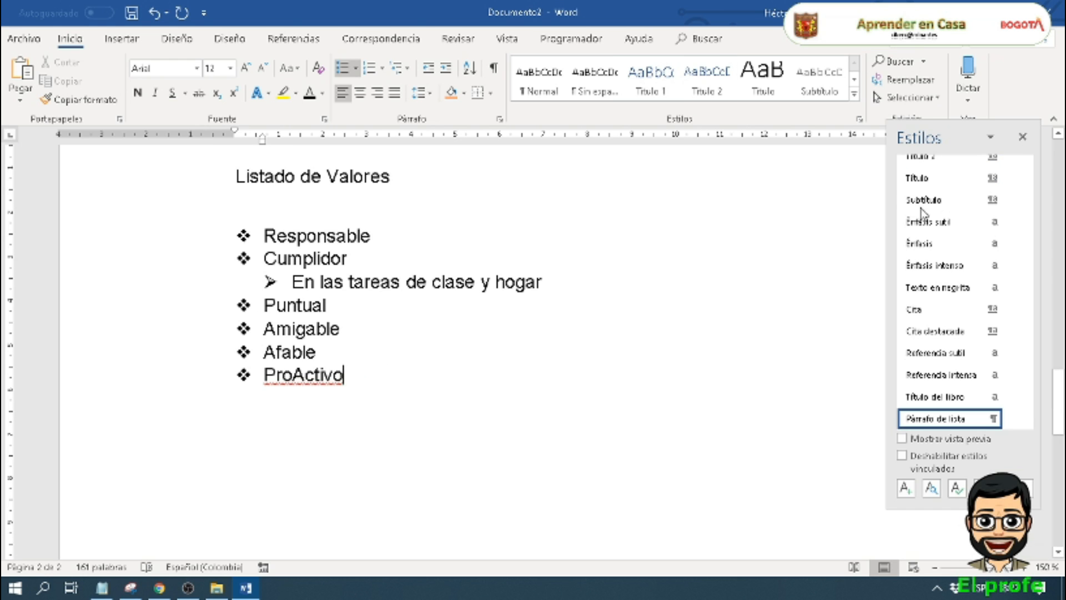
{"action": "left_click", "coordinate": [1022, 138]}
{"action": "left_click", "coordinate": [357, 344]}
Step: Select all the text on both pages and check its word count statistics
{"action": "scroll", "coordinate": [381, 393], "scroll_direction": "up", "scroll_amount": 10}
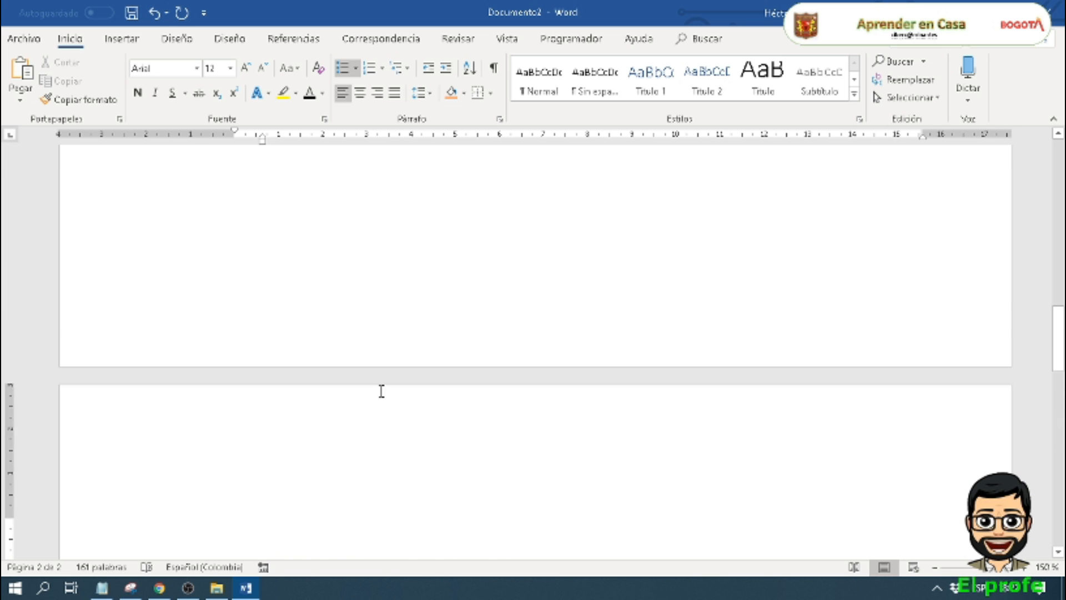
{"action": "scroll", "coordinate": [389, 383], "scroll_direction": "down", "scroll_amount": 10}
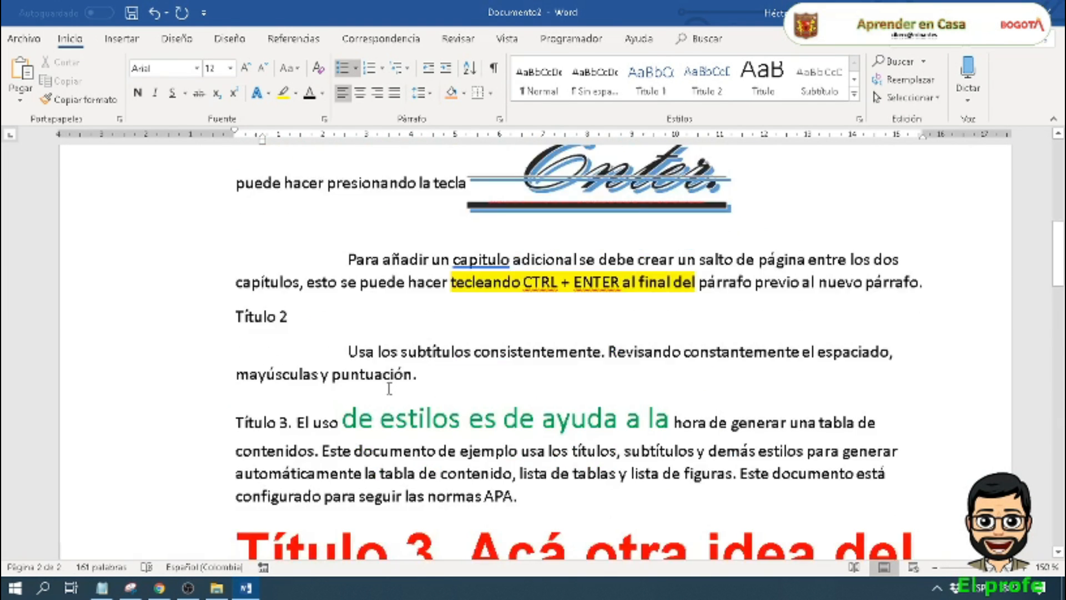
{"action": "scroll", "coordinate": [391, 387], "scroll_direction": "down", "scroll_amount": 1, "text": "ctrl"}
{"action": "scroll", "coordinate": [391, 387], "scroll_direction": "down", "scroll_amount": 5, "text": "ctrl"}
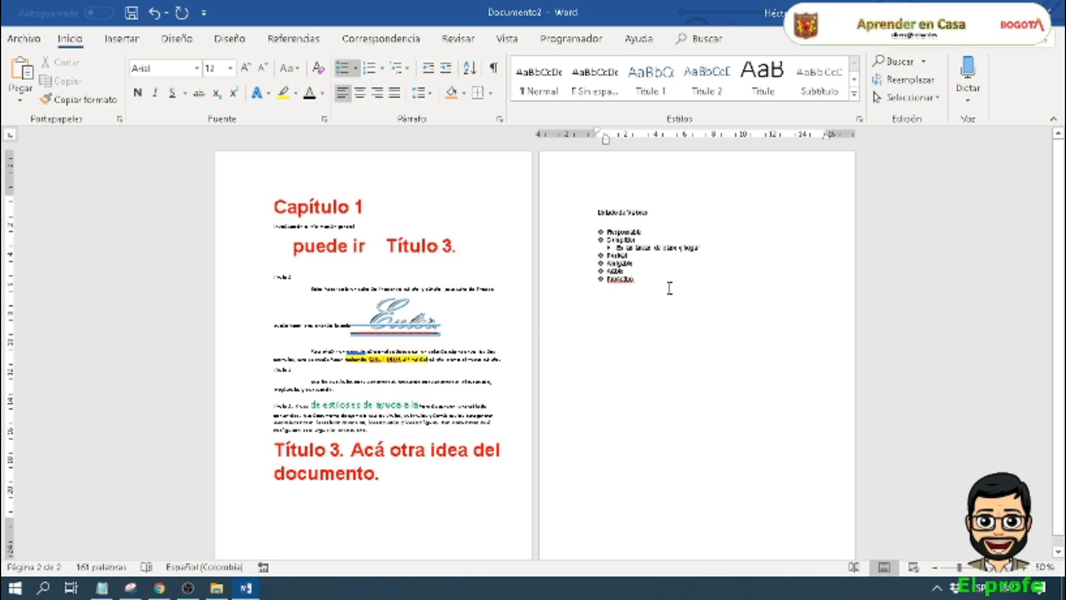
{"action": "left_click_drag", "start_coordinate": [669, 288], "coordinate": [598, 202]}
{"action": "left_click_drag", "start_coordinate": [278, 514], "coordinate": [289, 199], "text": "ctrl"}
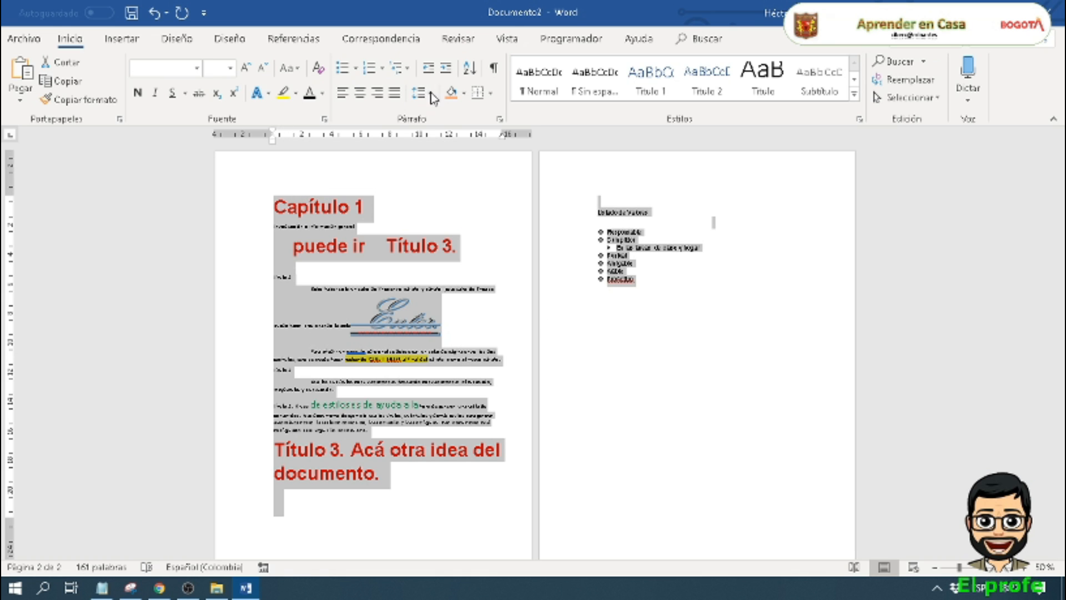
{"action": "left_click", "coordinate": [450, 39]}
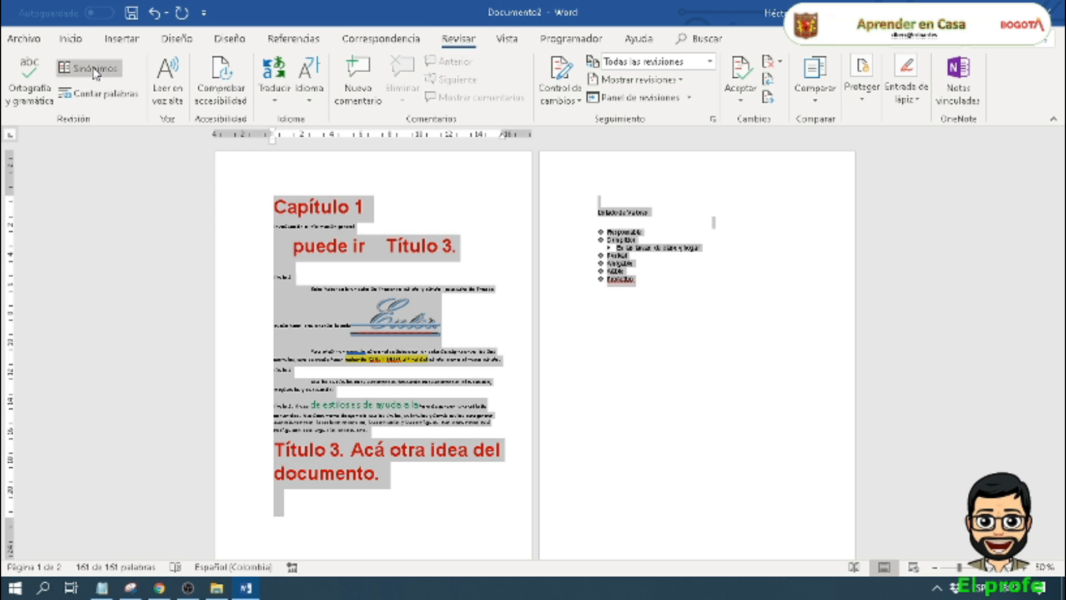
{"action": "left_click", "coordinate": [98, 94]}
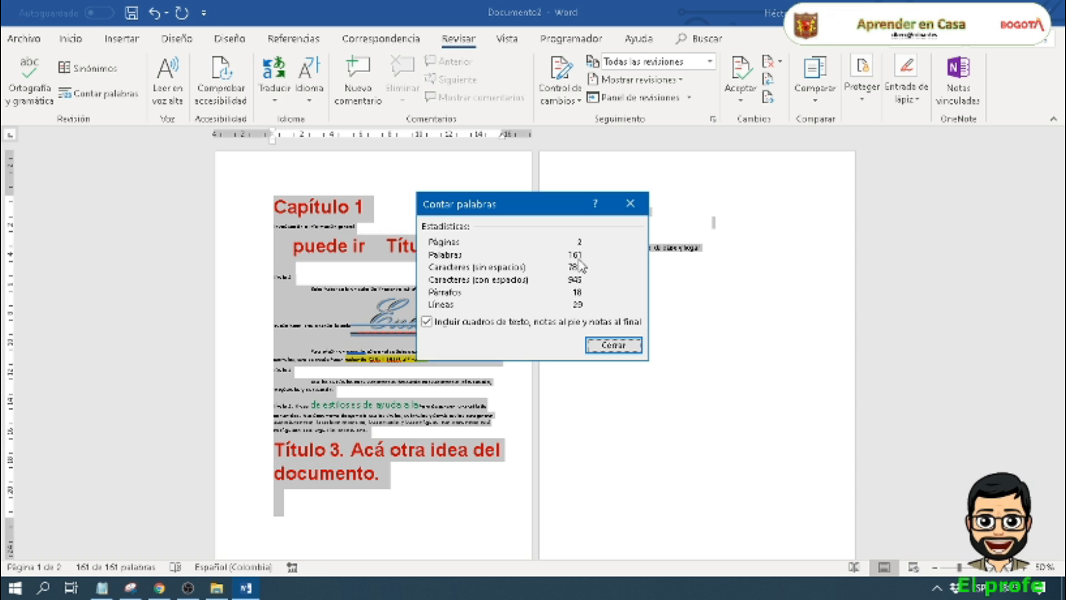
{"action": "left_click", "coordinate": [614, 345]}
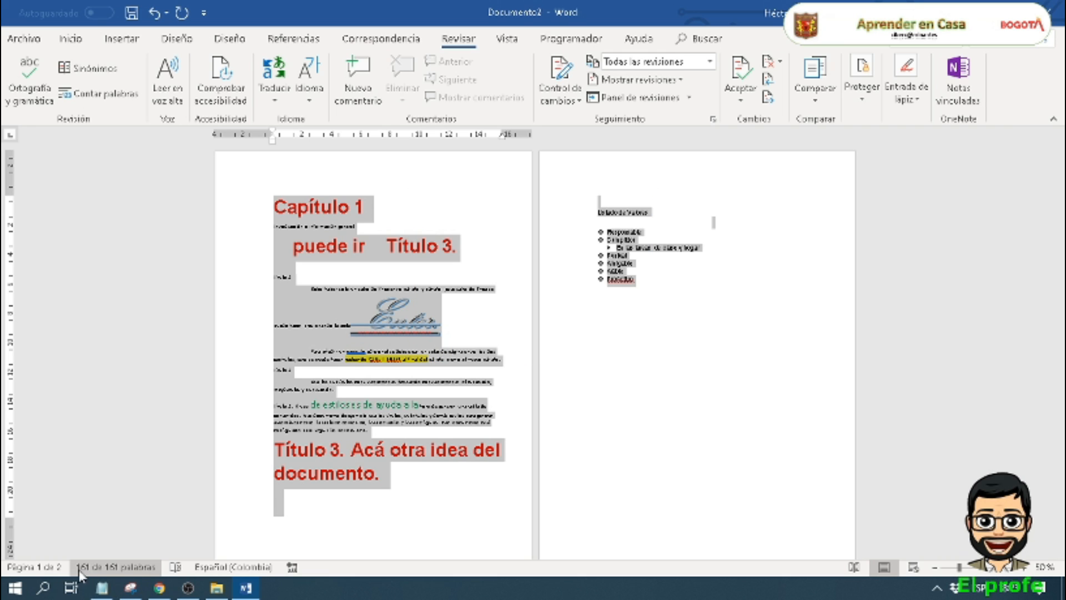
Step: Review the word count statistics for the selected text once more and clear the selection
{"action": "left_click", "coordinate": [113, 572]}
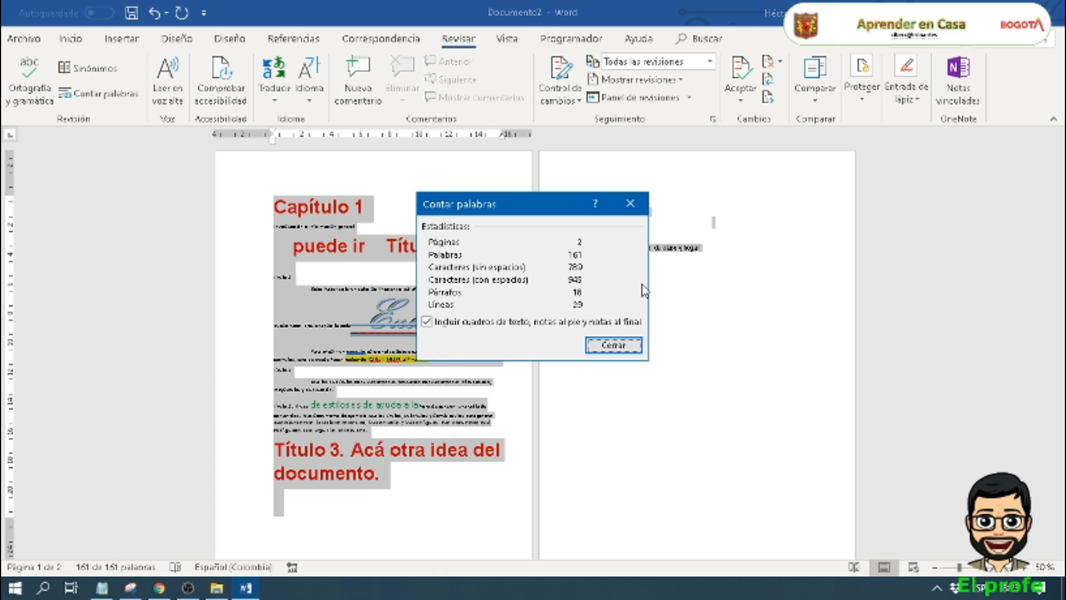
{"action": "left_click", "coordinate": [645, 204]}
{"action": "left_click", "coordinate": [626, 291]}
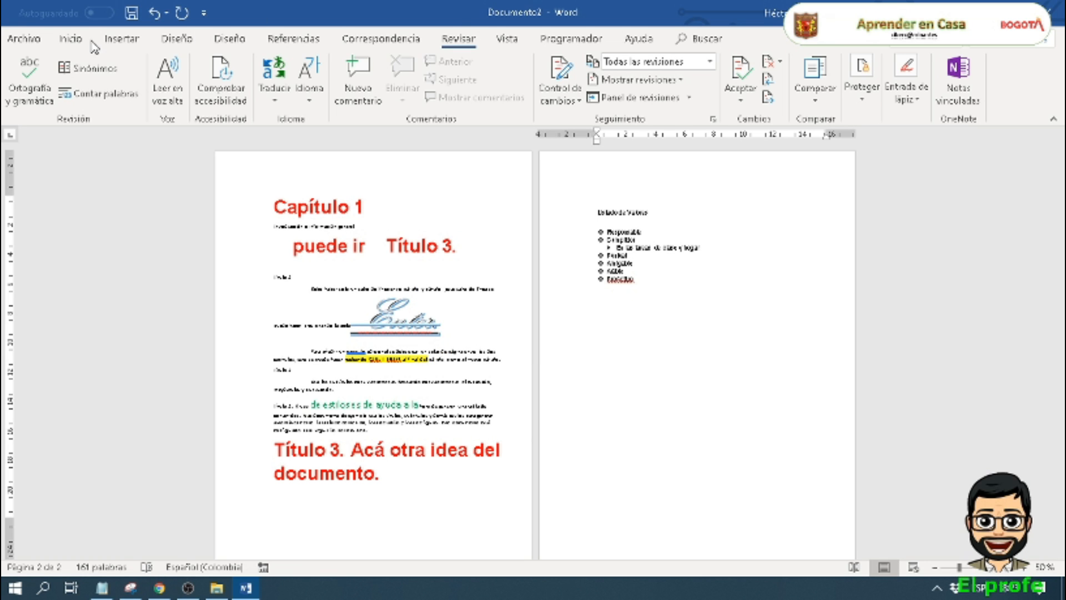
Step: Start a spelling and grammar check, correcting "ProActivo" to "Proactivo" and ignoring all occurrences of "Enter"
{"action": "left_click", "coordinate": [71, 38]}
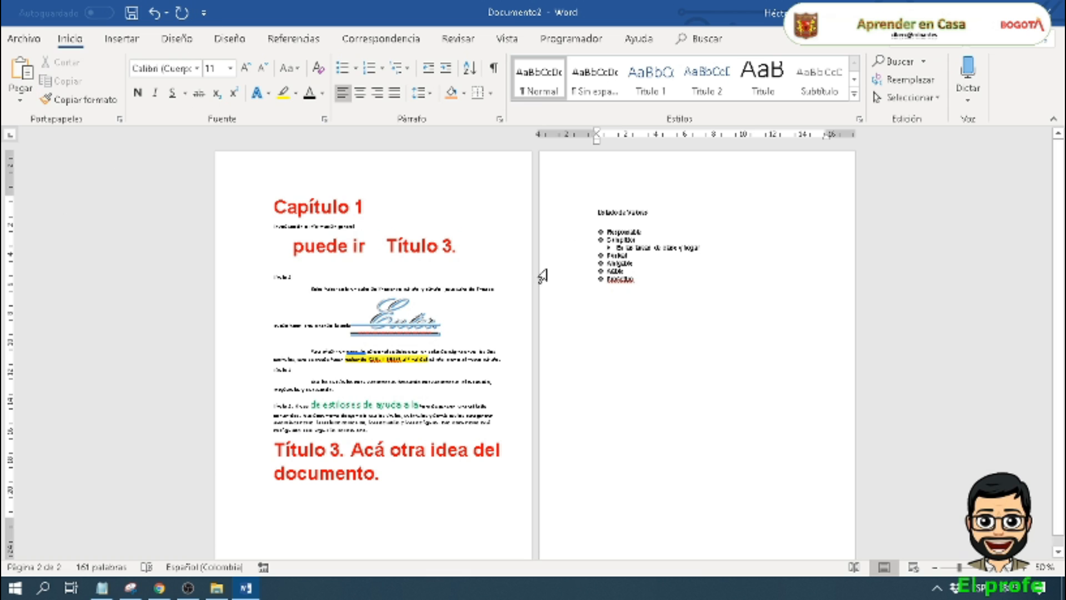
{"action": "left_click", "coordinate": [459, 39]}
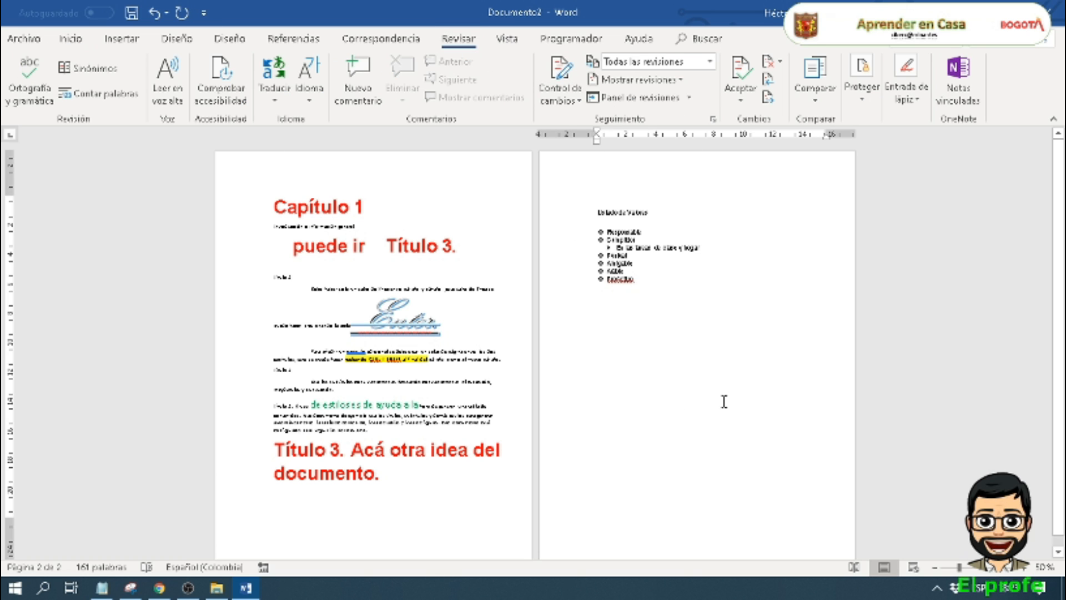
{"action": "left_click", "coordinate": [468, 389]}
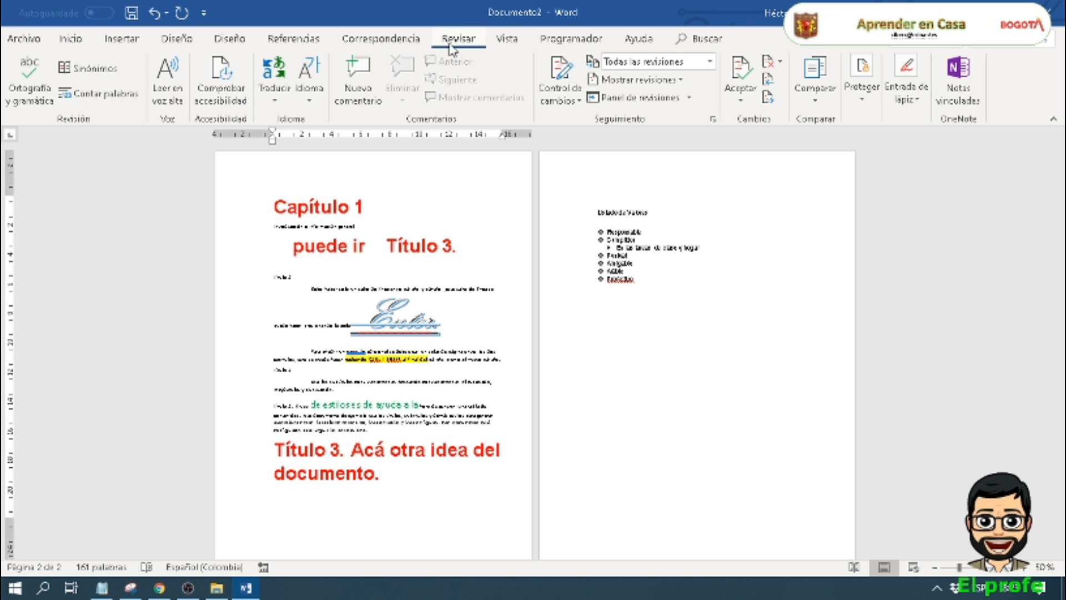
{"action": "left_click", "coordinate": [31, 75]}
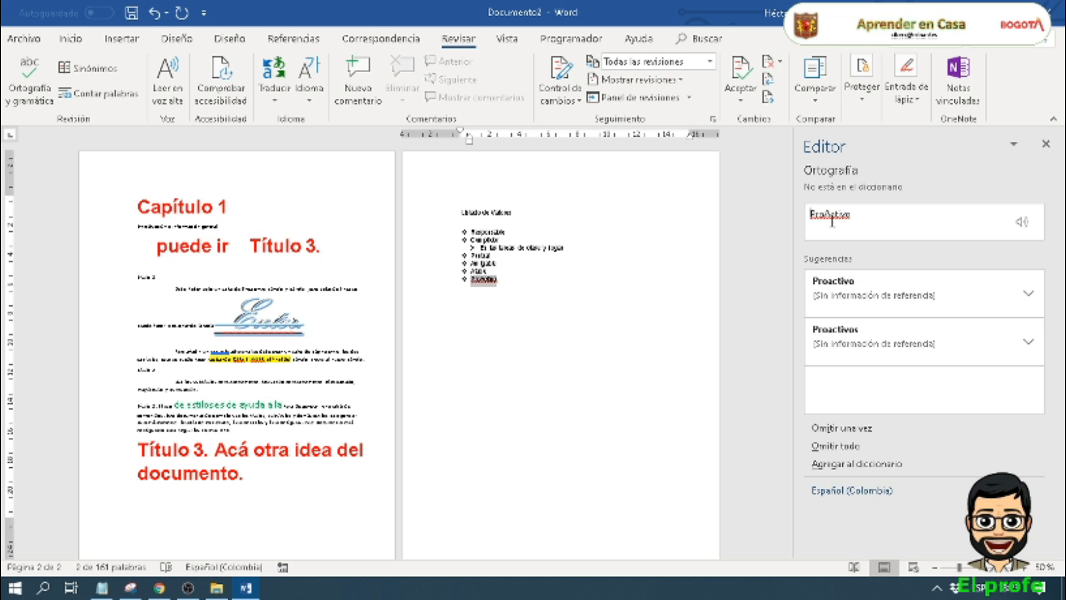
{"action": "left_click", "coordinate": [853, 286]}
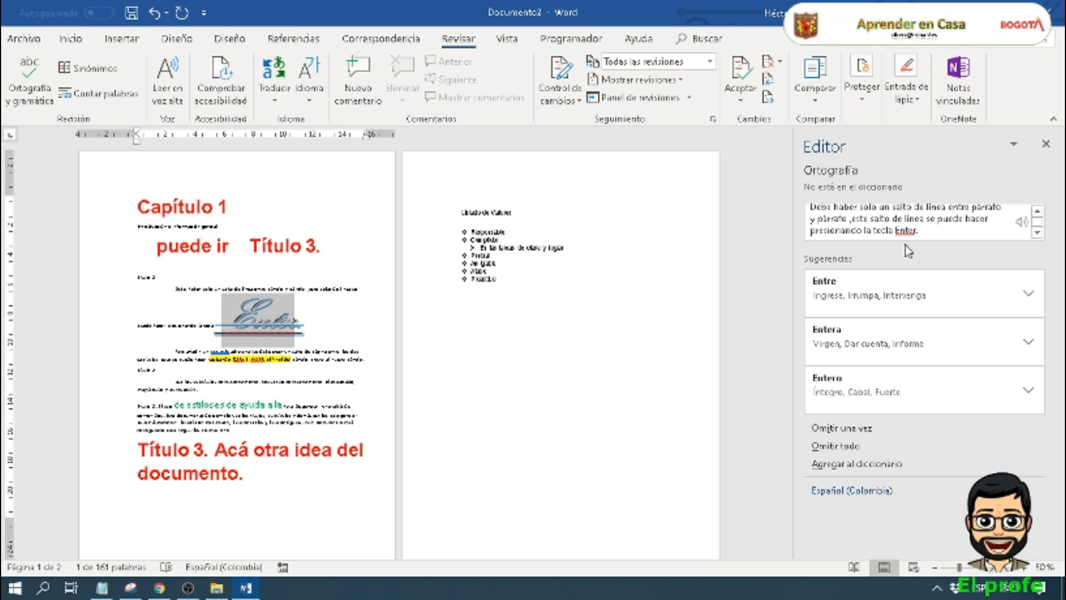
{"action": "left_click", "coordinate": [856, 447]}
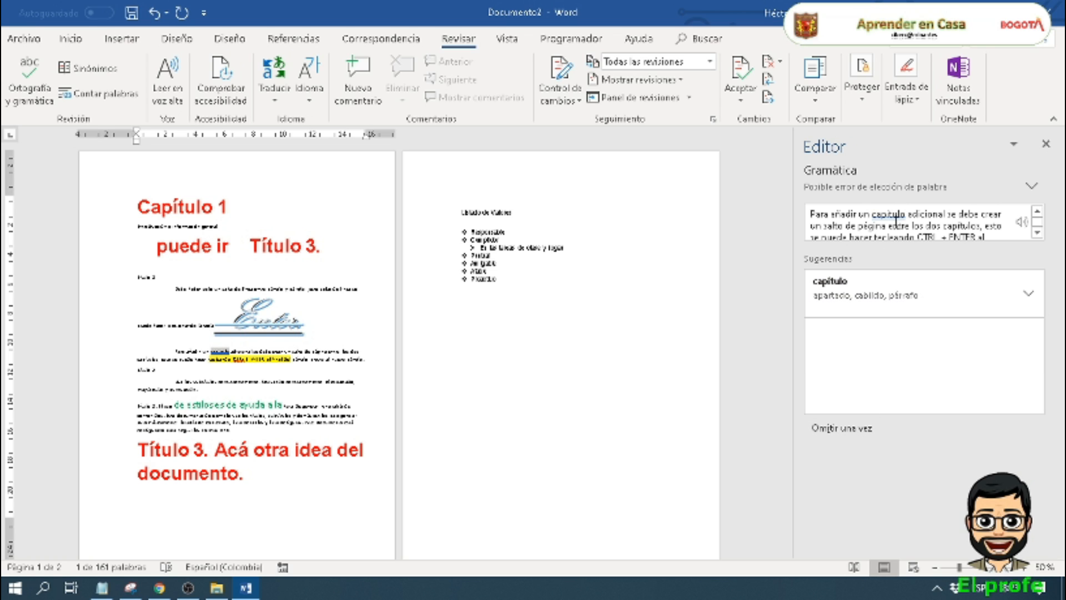
Step: Correct "capitulo" to "capítulo", ignore all occurrences of "CTRL" and finish the spelling and grammar check
{"action": "left_click", "coordinate": [838, 286]}
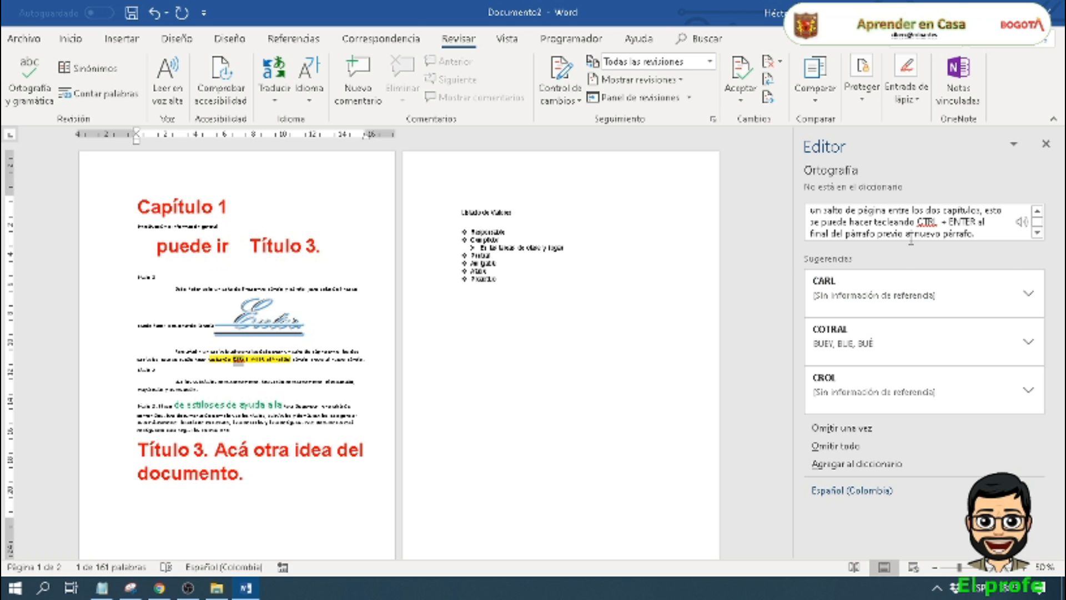
{"action": "left_click", "coordinate": [858, 446]}
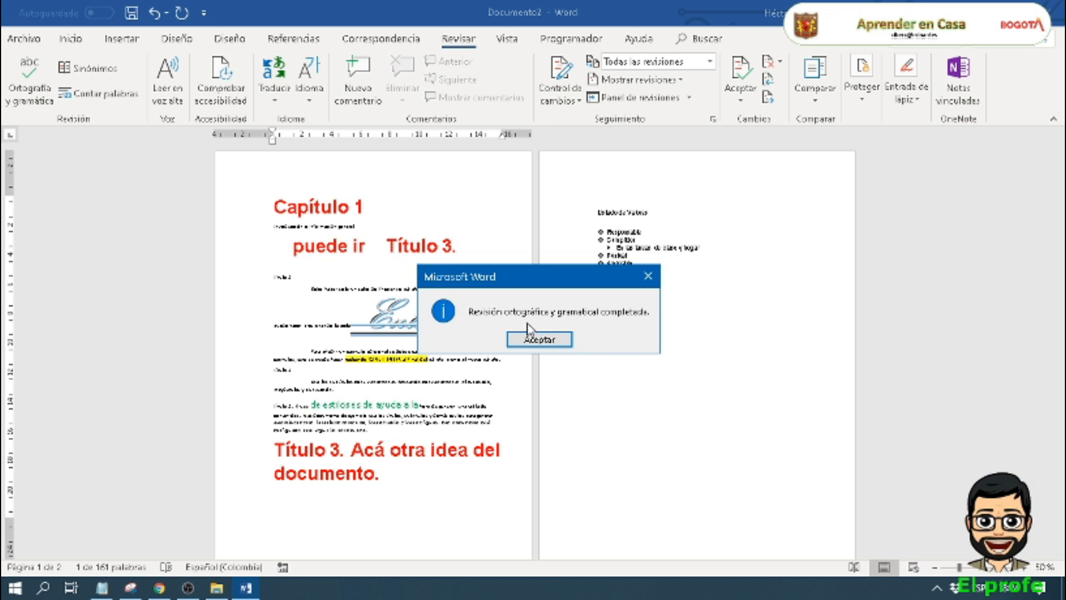
{"action": "left_click", "coordinate": [539, 339]}
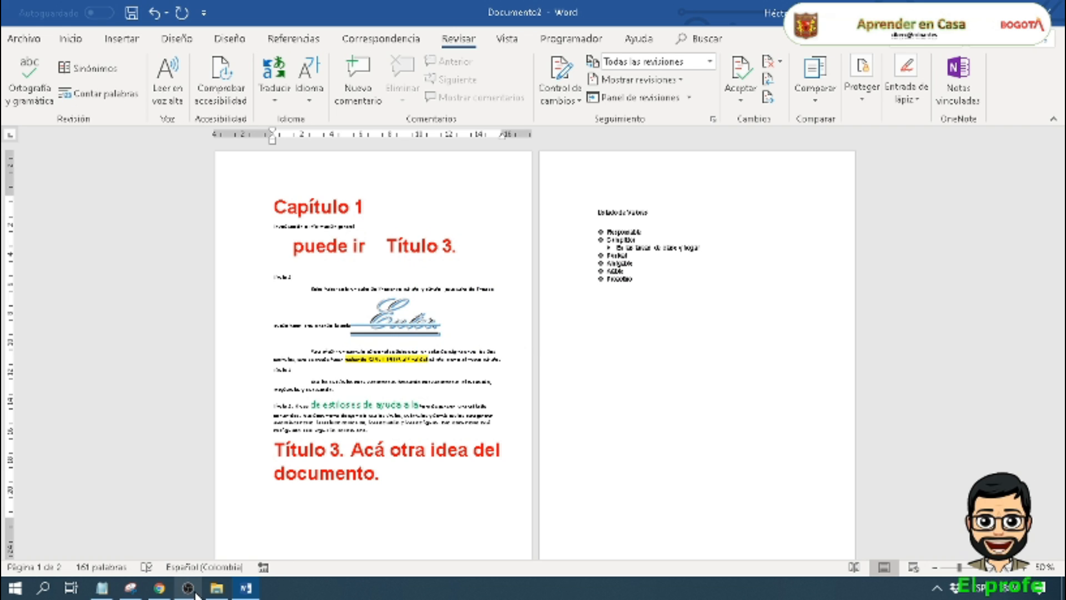